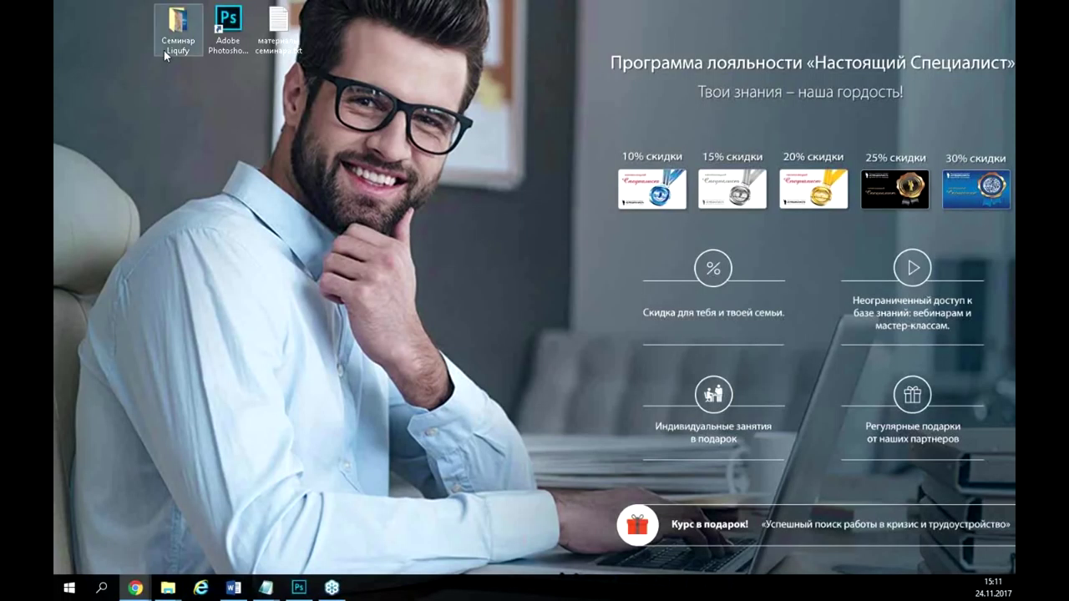
Open the Семинар Liqufy folder maximized and highlight the thumbnails 1.jpg to 4.2.jpg.
double_click(175, 48)
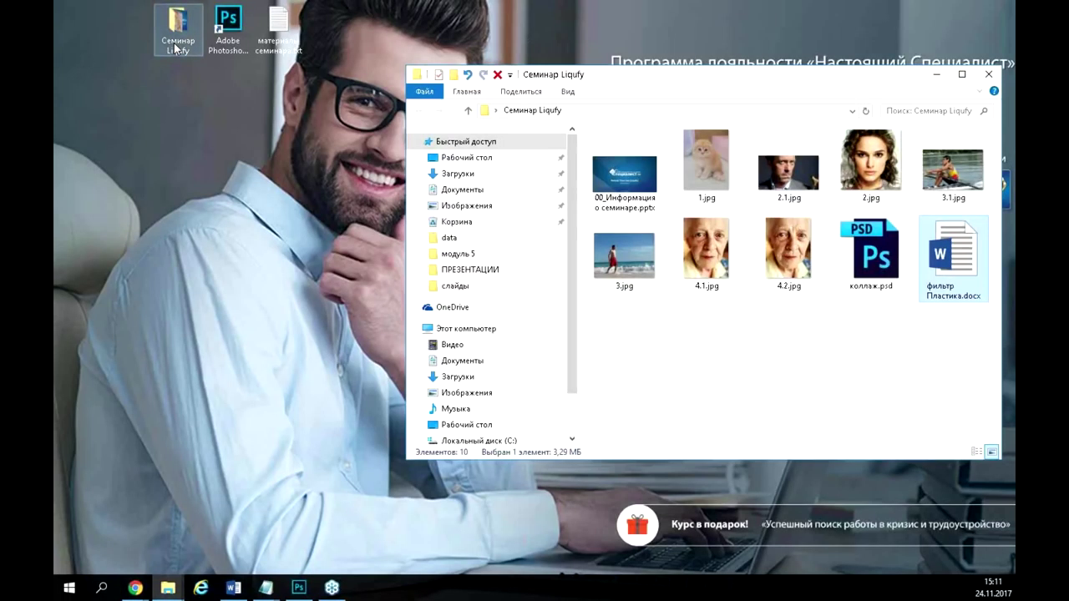
double_click(651, 76)
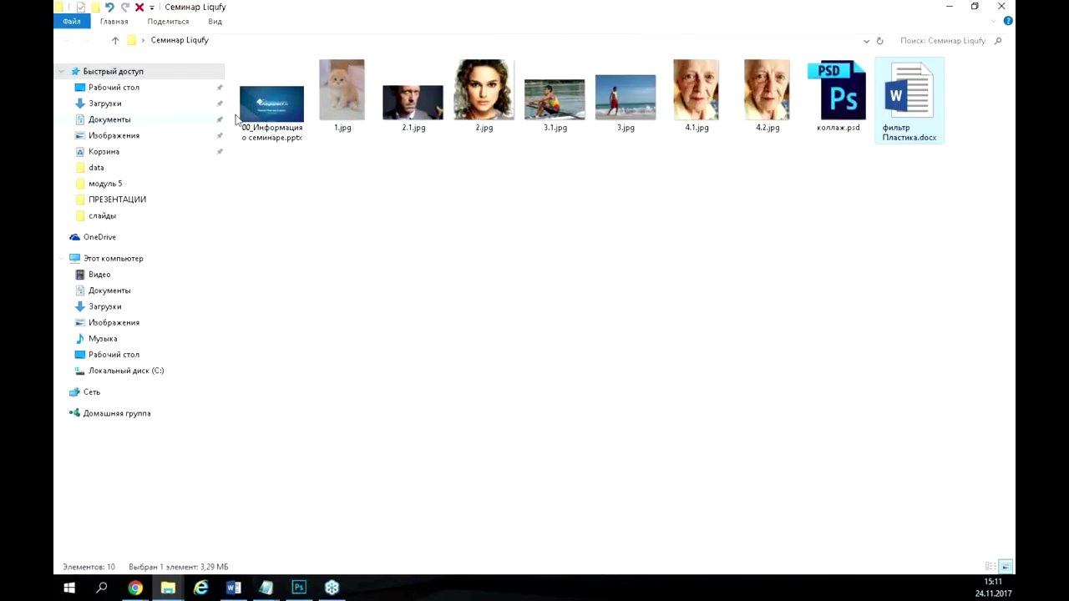
click(898, 216)
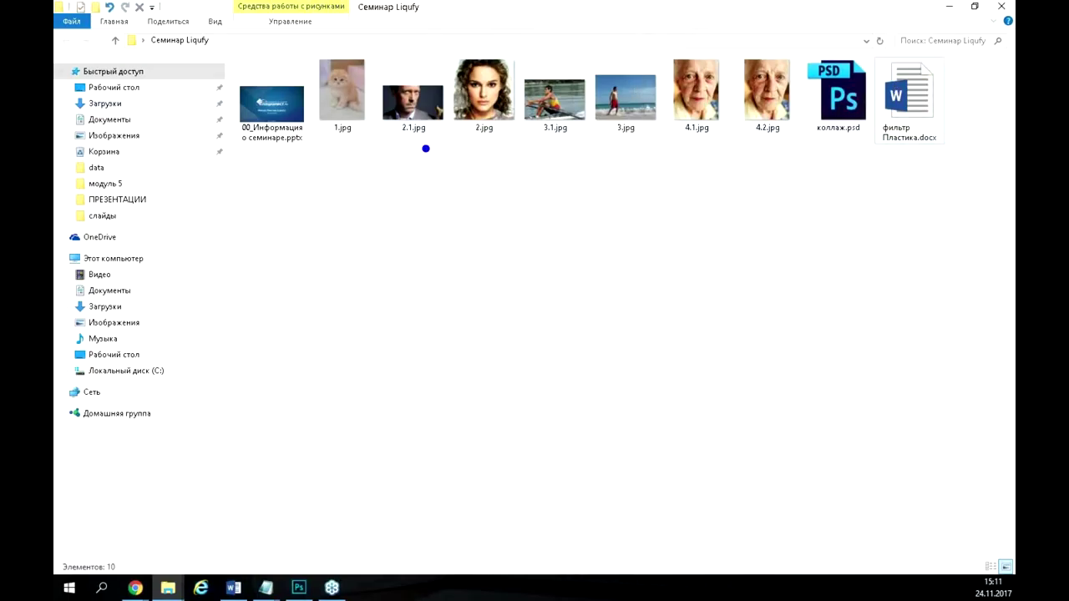
drag(295, 35, 795, 142)
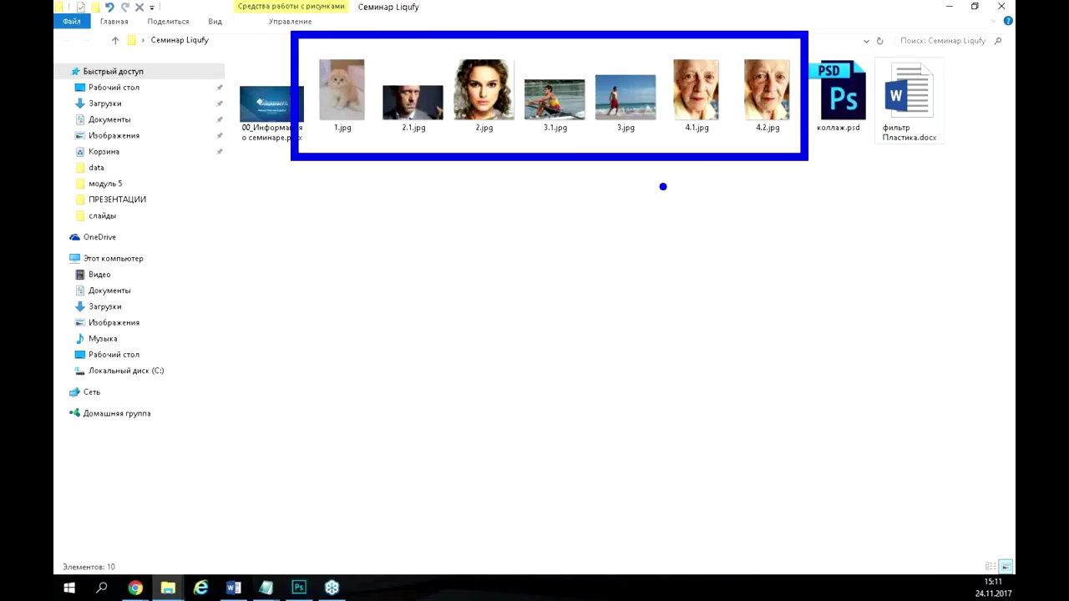
key(Escape)
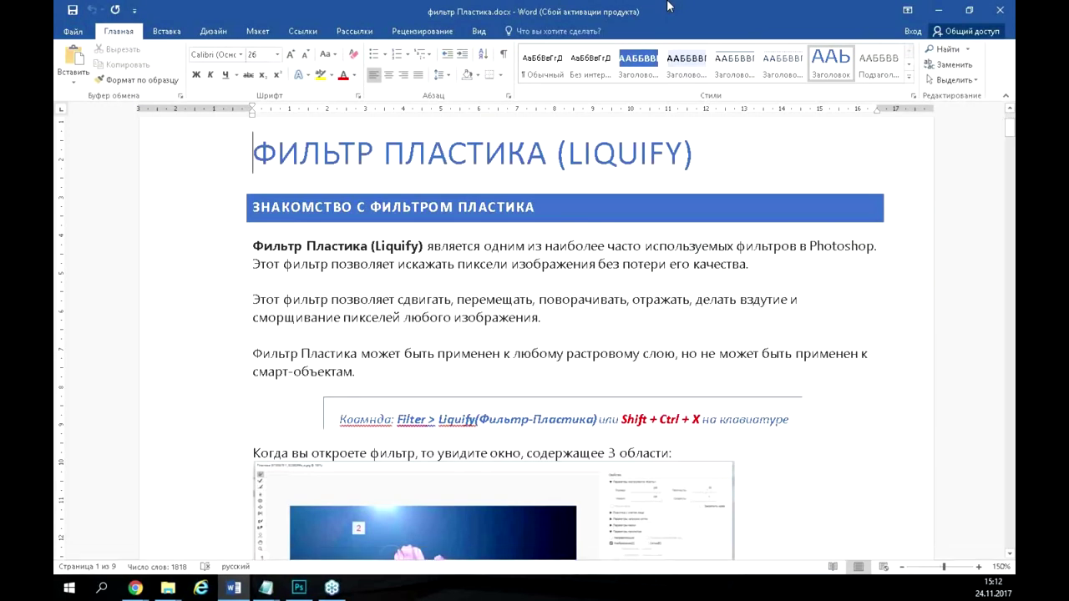
Scroll through the Liquify notes in фильтр Пластика.docx, then Alt+Tab back to the folder.
scroll(605, 370, up, 3)
scroll(602, 368, down, 2)
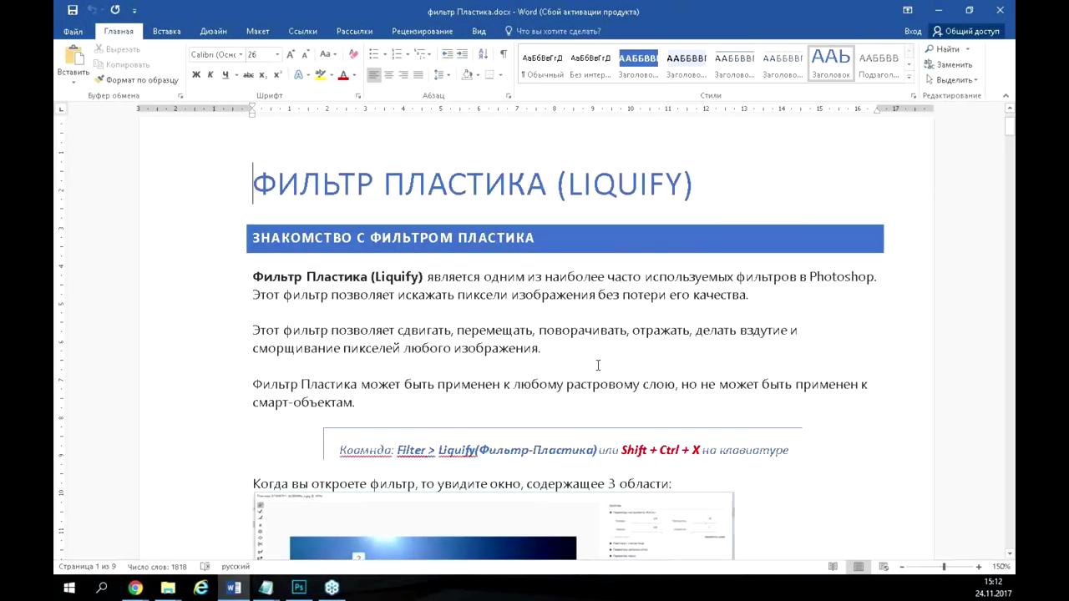
scroll(598, 365, down, 15)
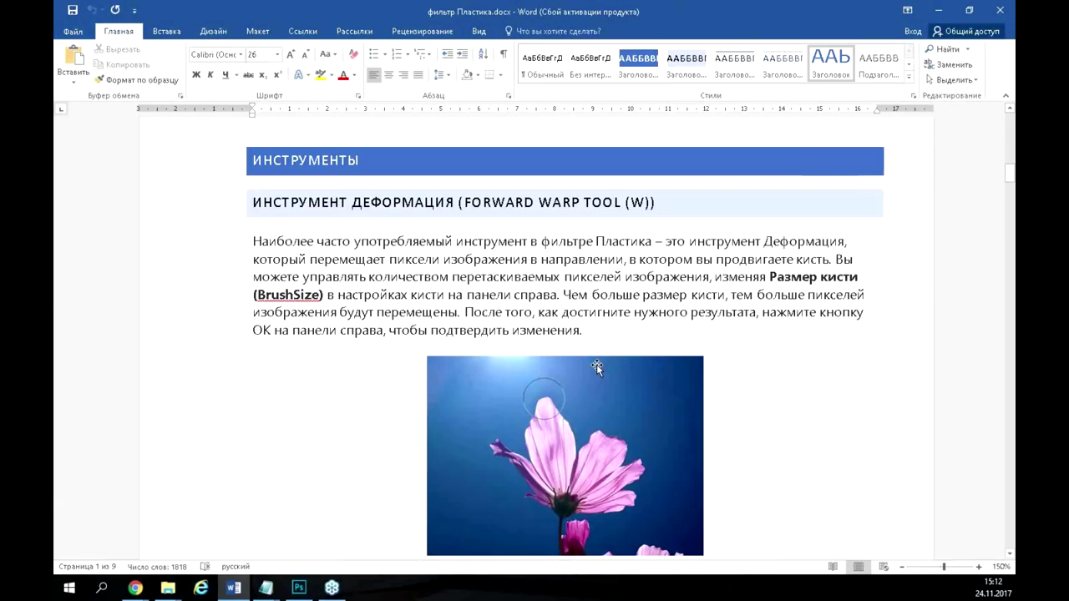
scroll(596, 367, down, 20)
scroll(598, 365, down, 15)
scroll(513, 343, down, 20)
scroll(513, 343, down, 15)
scroll(512, 343, down, 15)
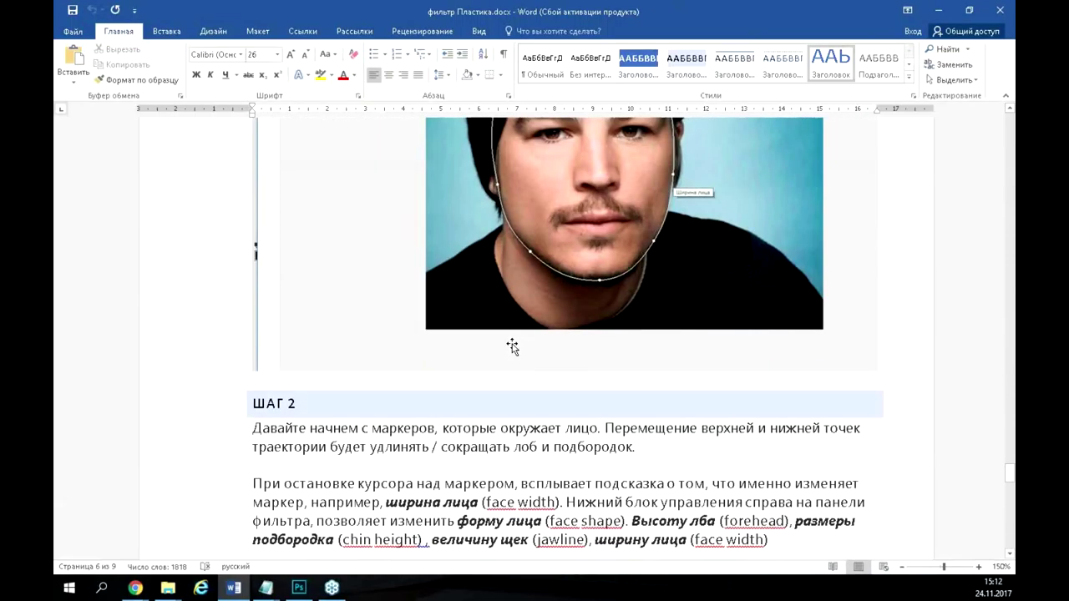
scroll(513, 346, down, 15)
scroll(513, 343, up, 10)
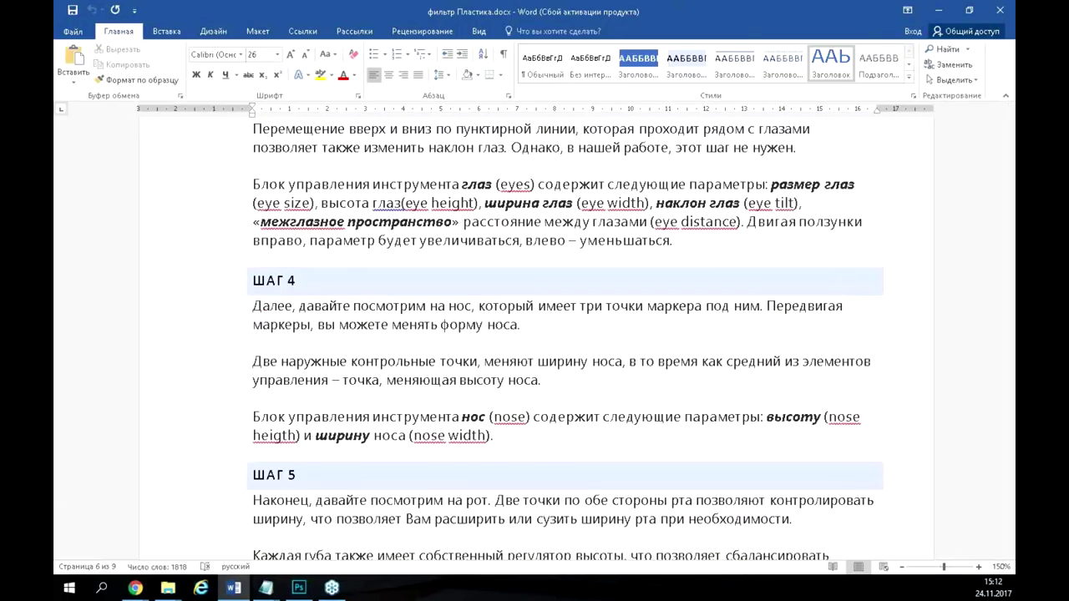
key(alt+Tab)
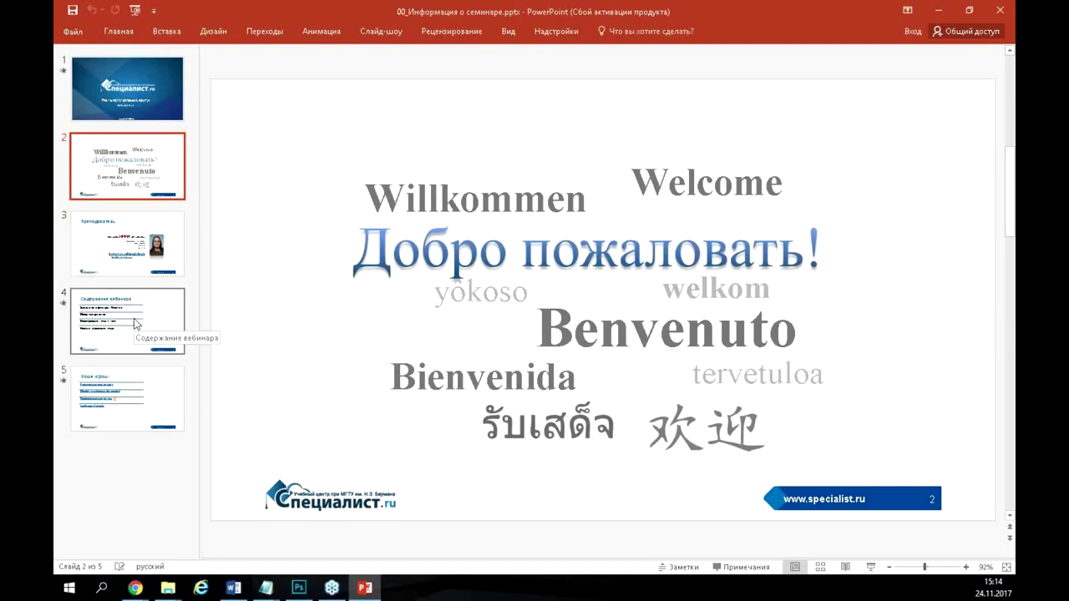
Show slide 4 and highlight the contents item Обзор инструментов.
click(136, 324)
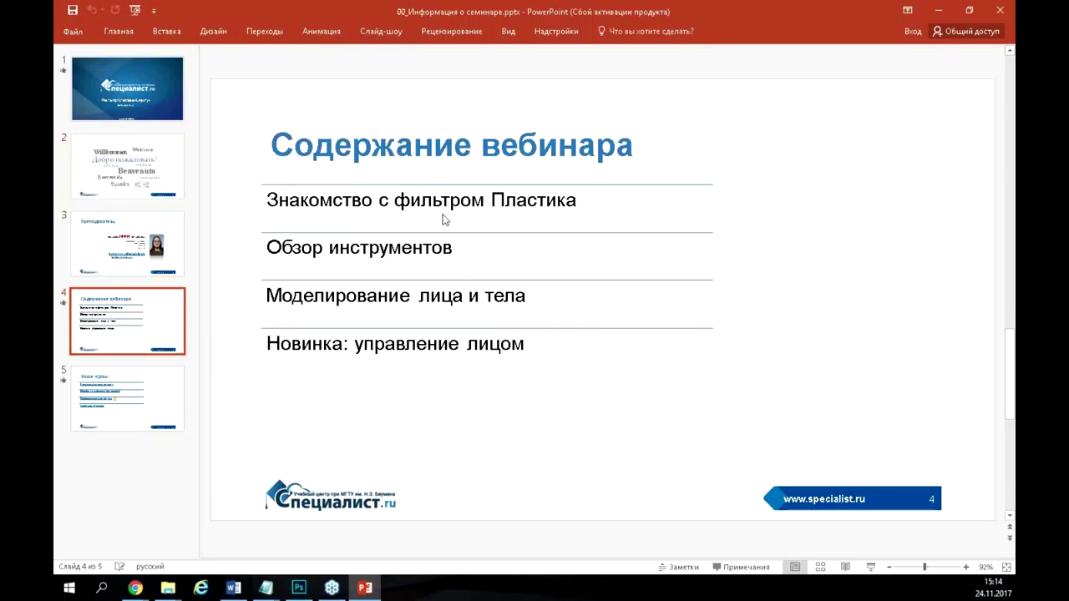
click(565, 201)
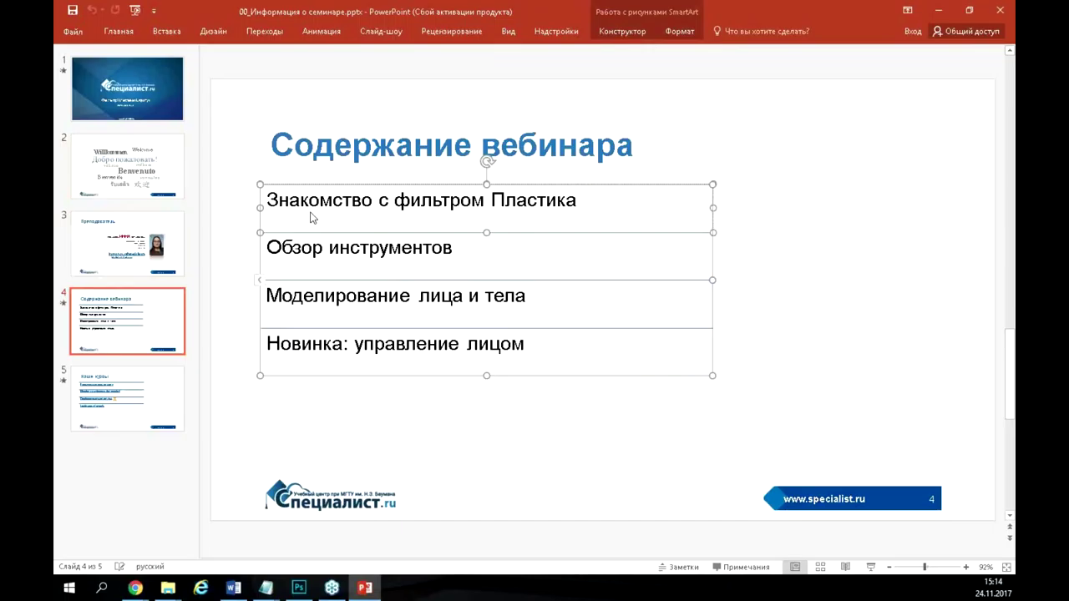
drag(283, 249, 534, 260)
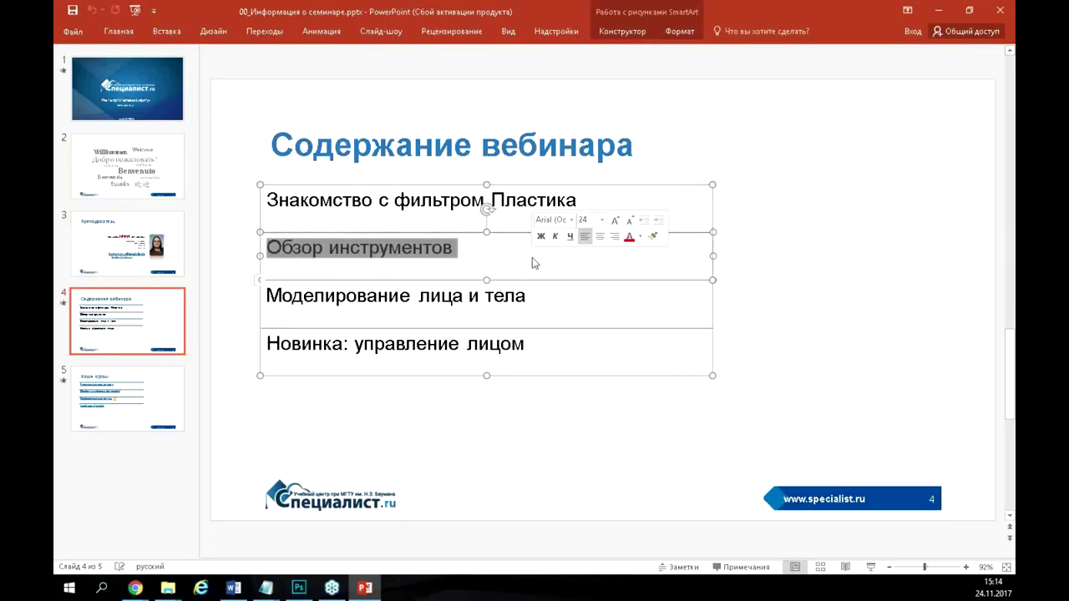
click(467, 310)
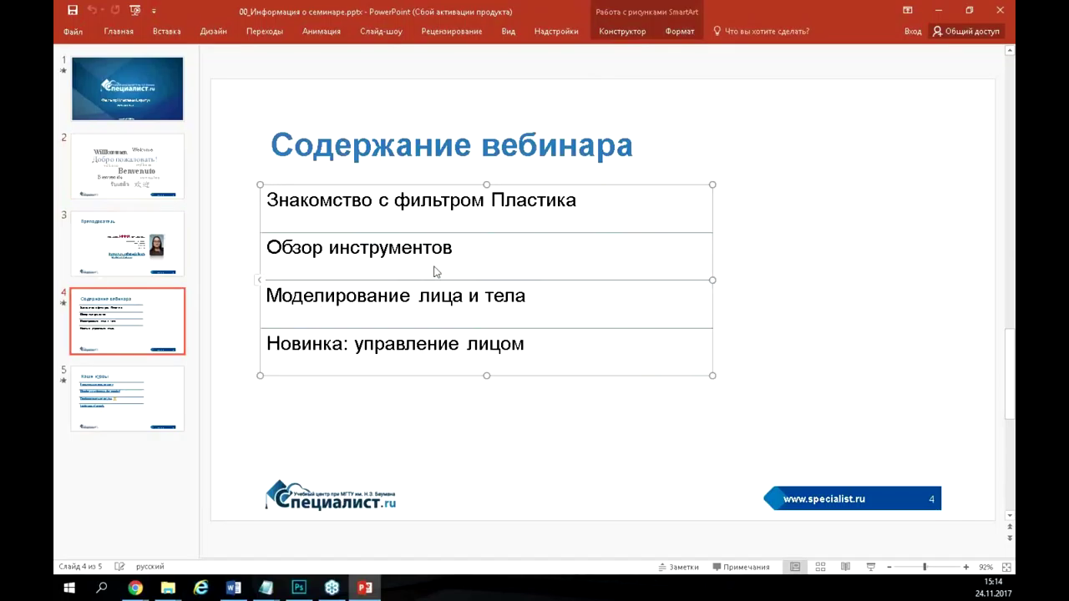
Highlight Моделирование лица и тела and Новинка: управление лицом, then switch to Photoshop.
click(269, 296)
drag(267, 297, 304, 297)
drag(463, 291, 535, 296)
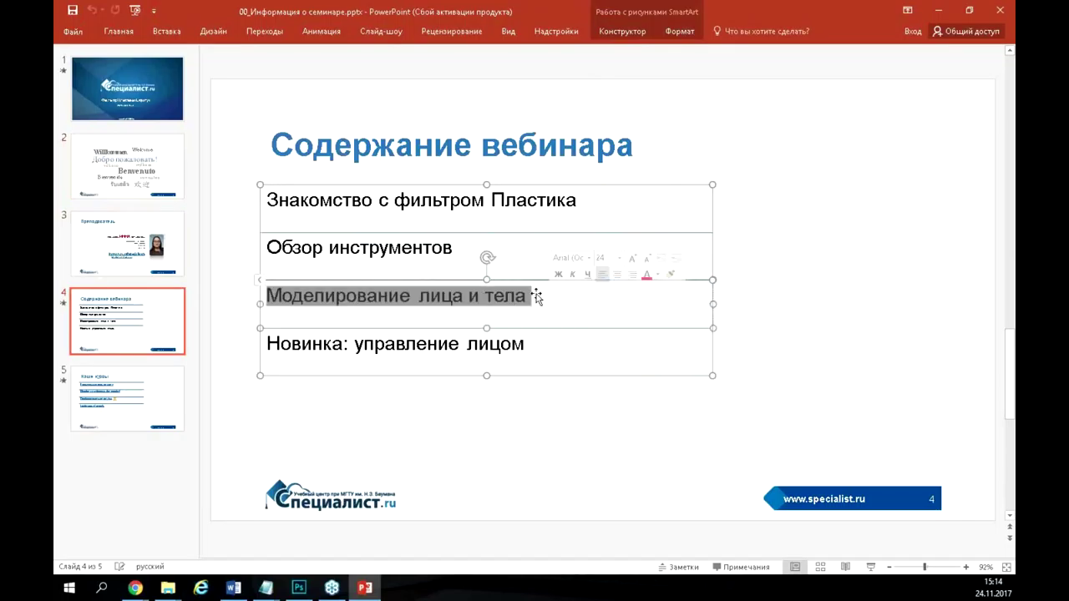
click(506, 309)
double_click(314, 297)
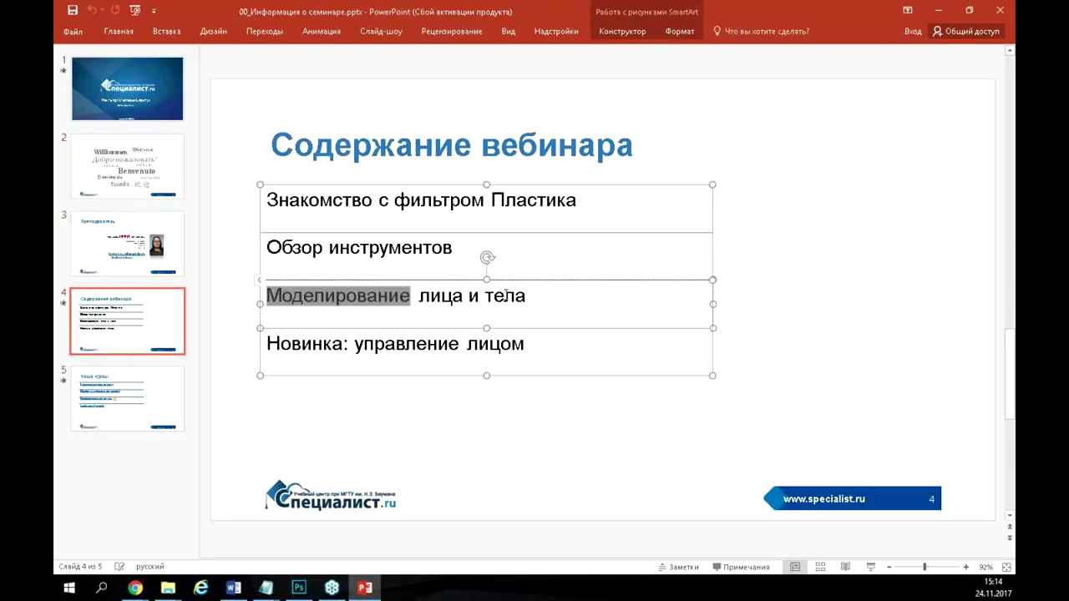
ctrl+double_click(505, 296)
click(484, 318)
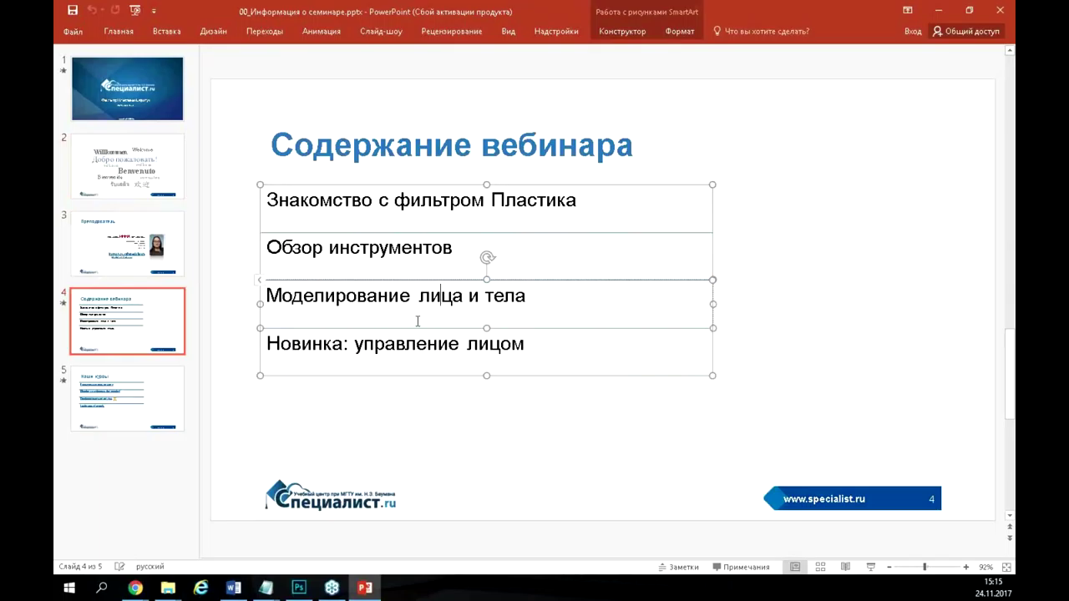
drag(279, 345, 548, 359)
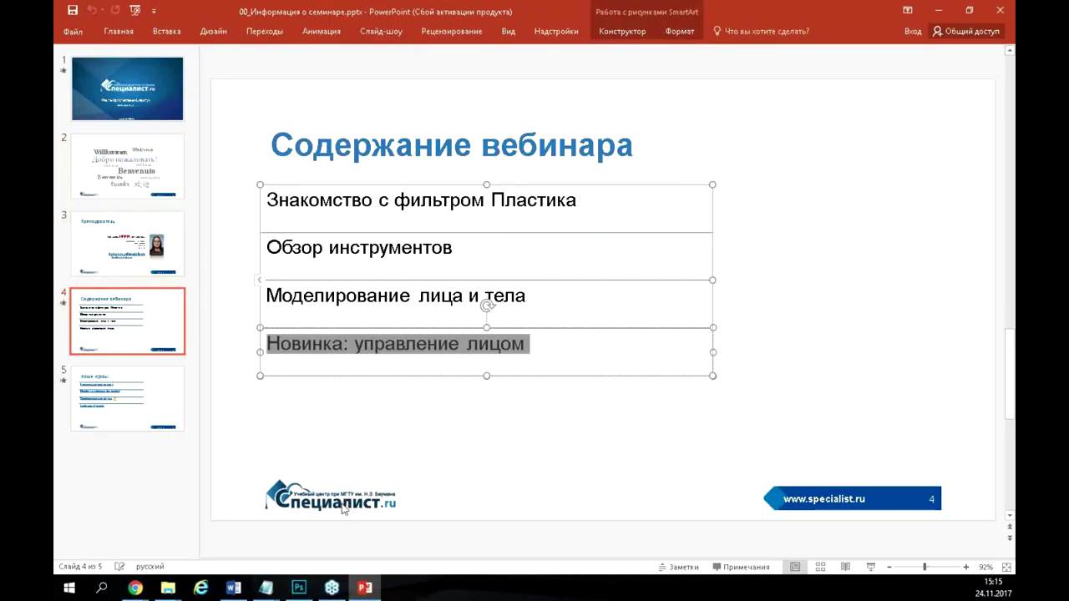
click(310, 591)
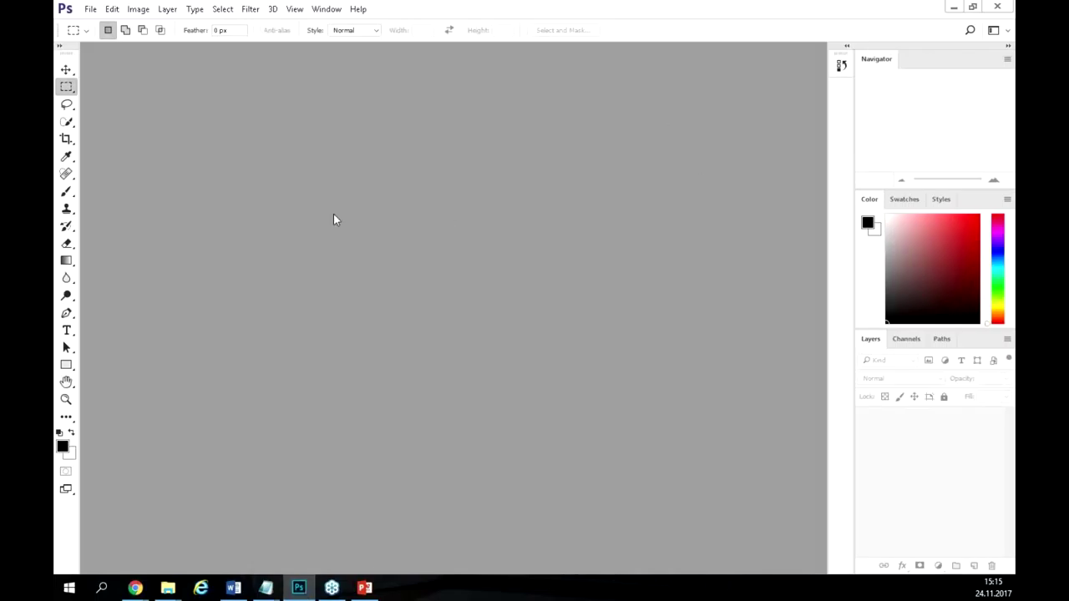
Select the Move tool with Auto-Select unchecked.
click(68, 72)
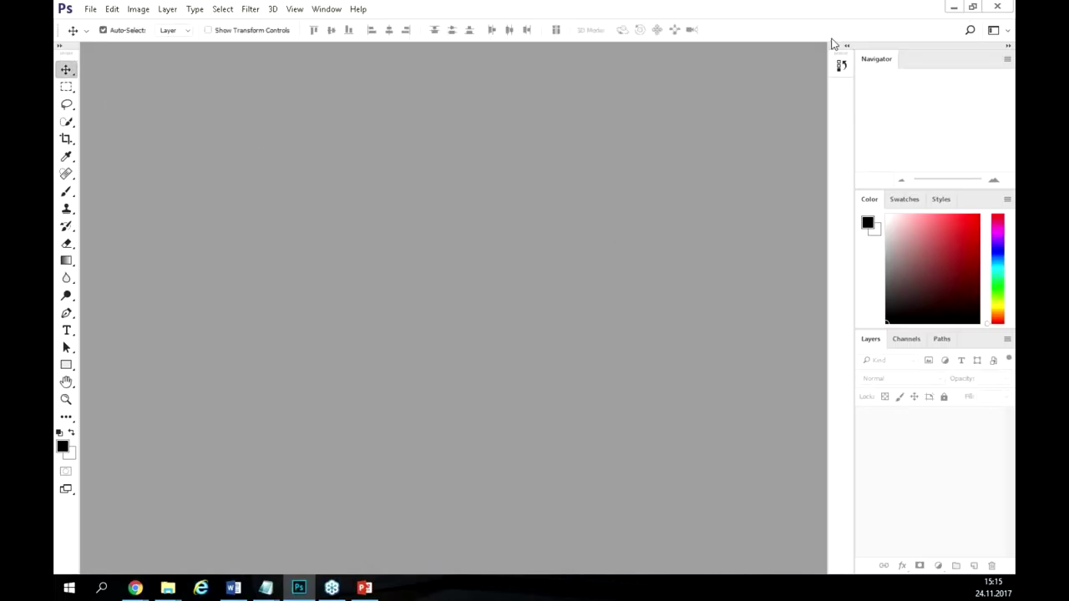
click(118, 31)
Minimize Photoshop, review slides 4 and 5 Наши курсы, and save the presentation.
click(954, 7)
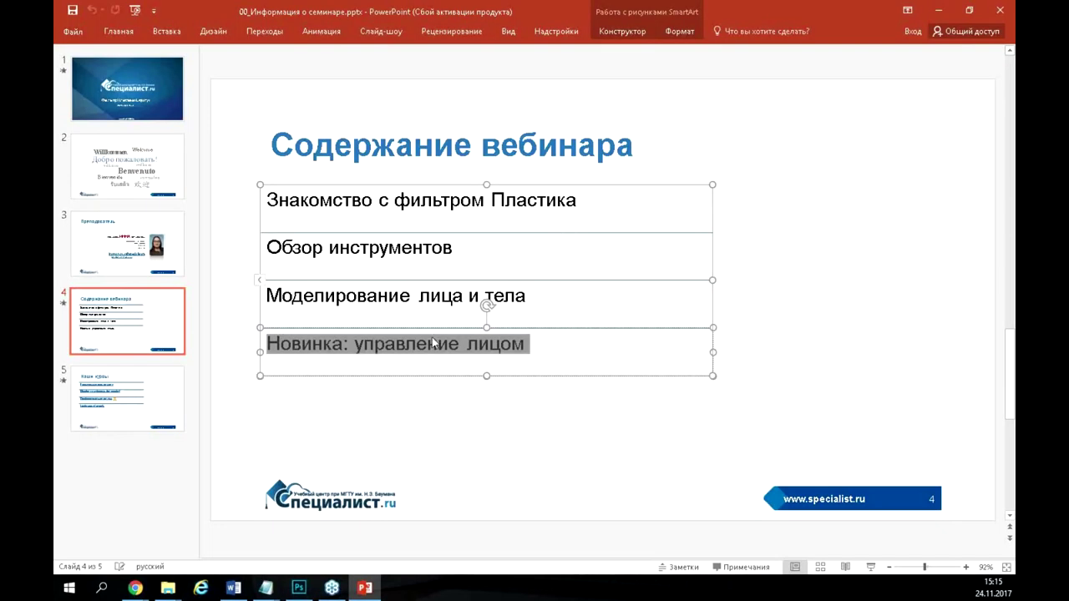
click(370, 343)
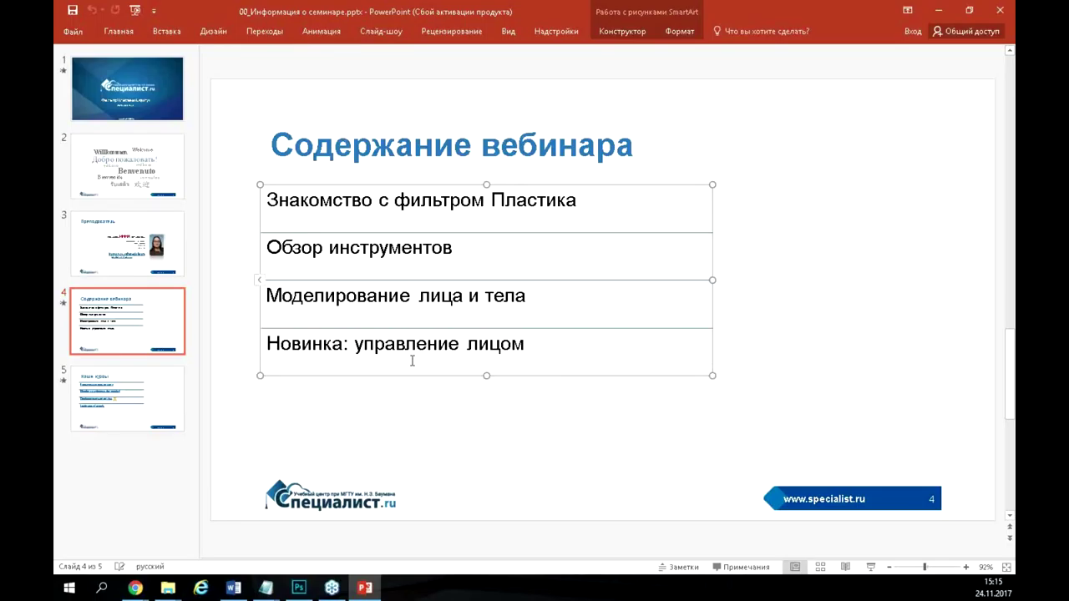
click(352, 347)
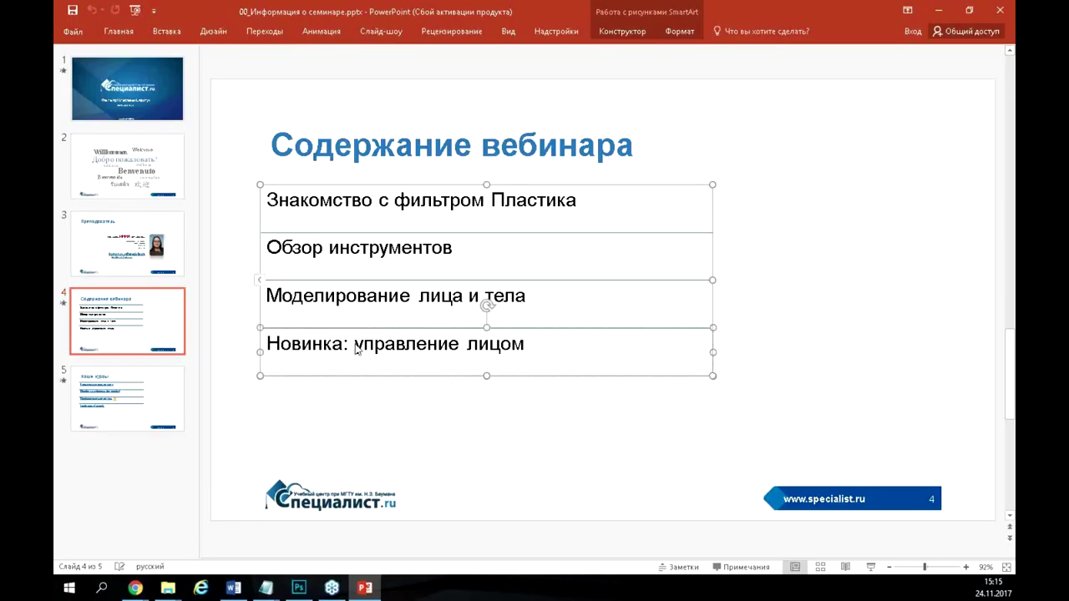
key(ctrl+a)
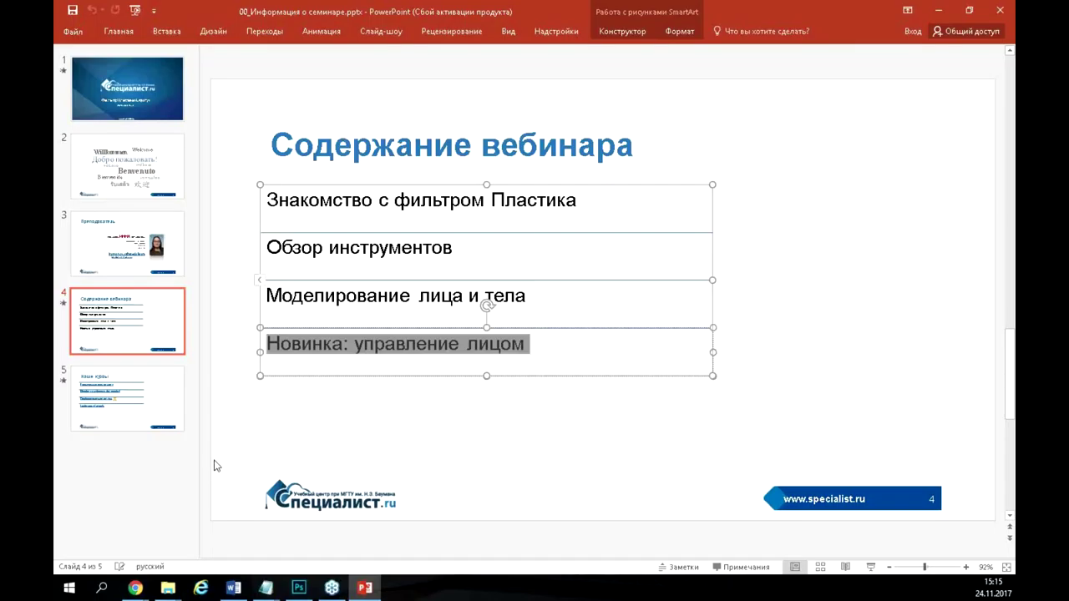
click(134, 418)
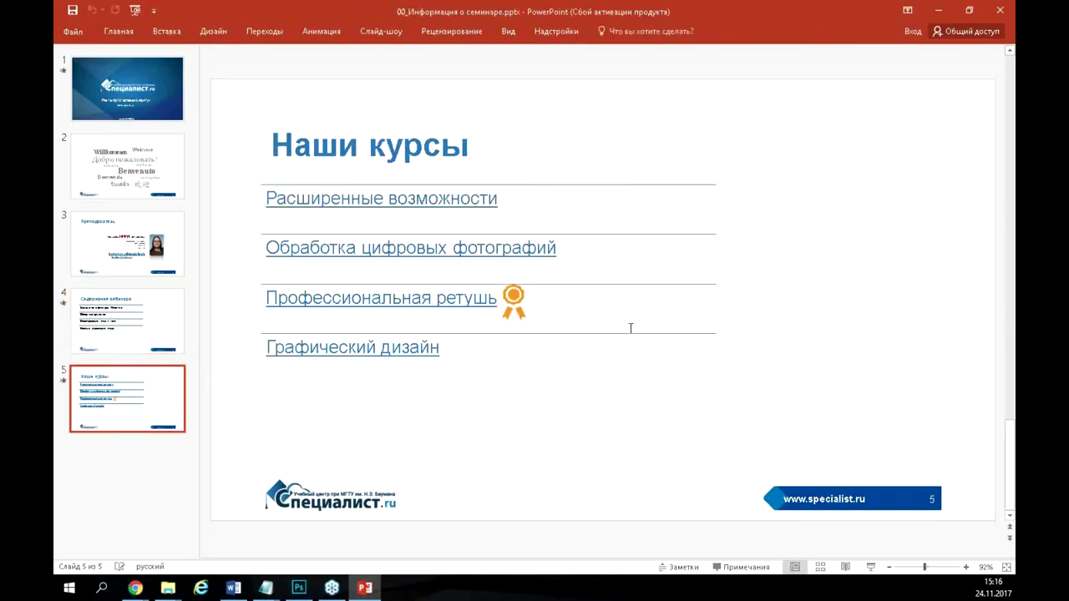
click(398, 310)
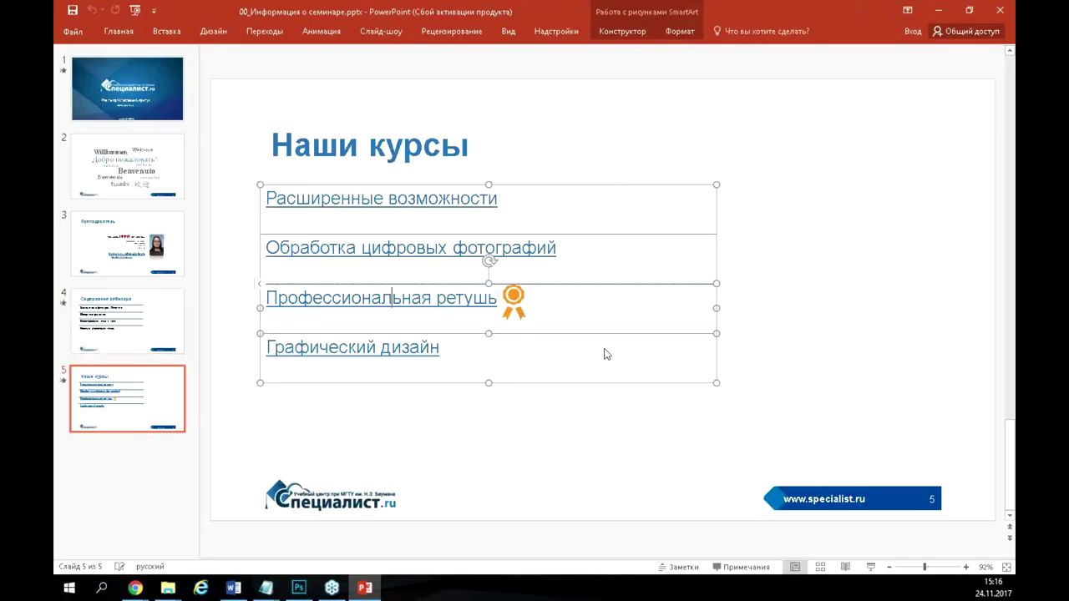
key(ctrl+s)
Step back through slides 4, 3, 2 to the title slide and close PowerPoint.
click(129, 326)
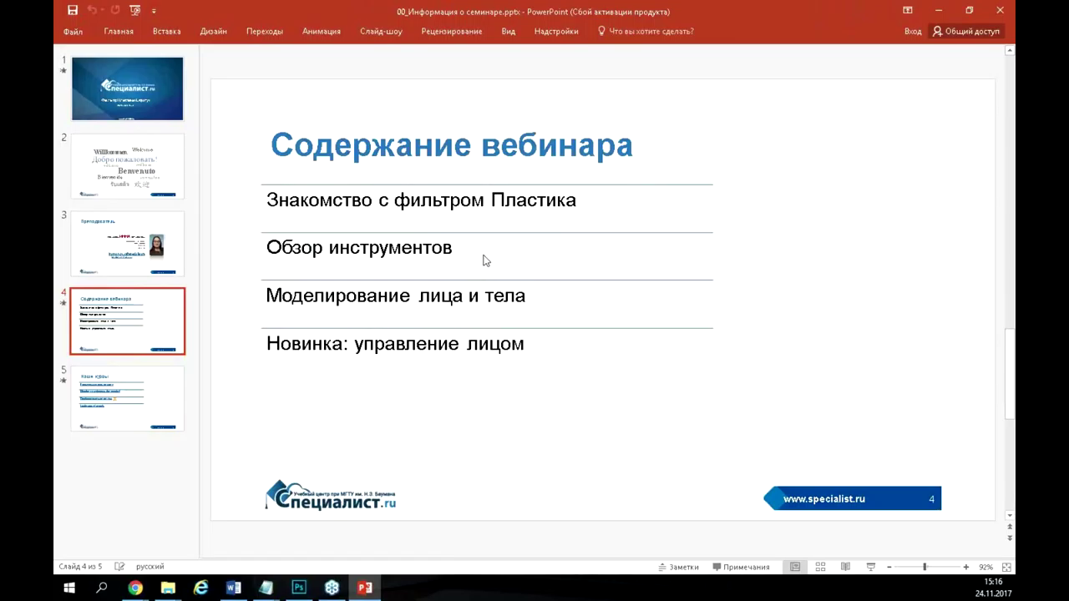
click(138, 251)
click(143, 159)
click(131, 92)
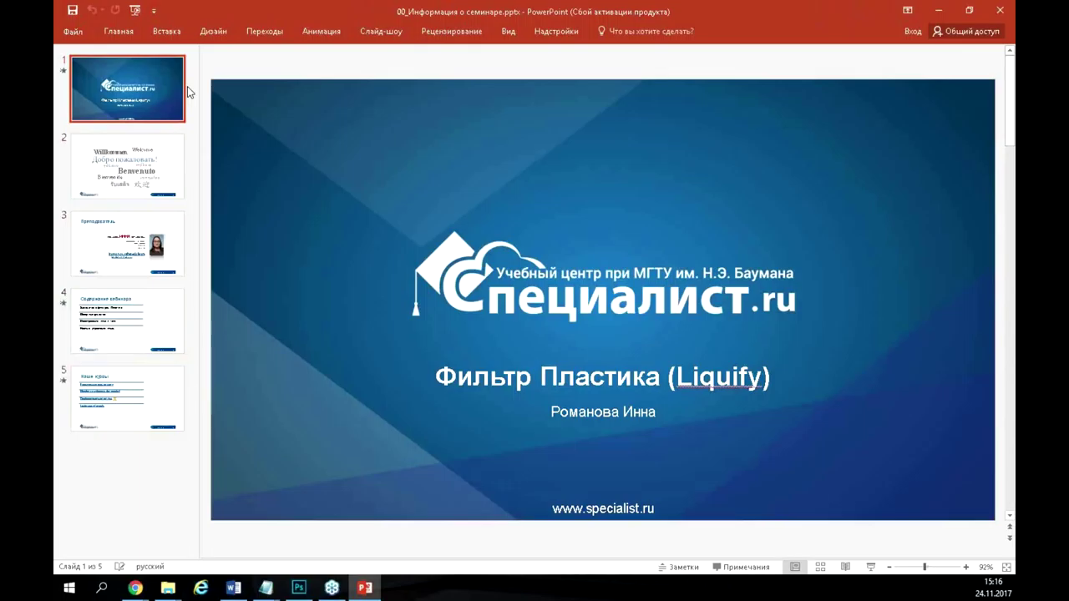
click(1000, 8)
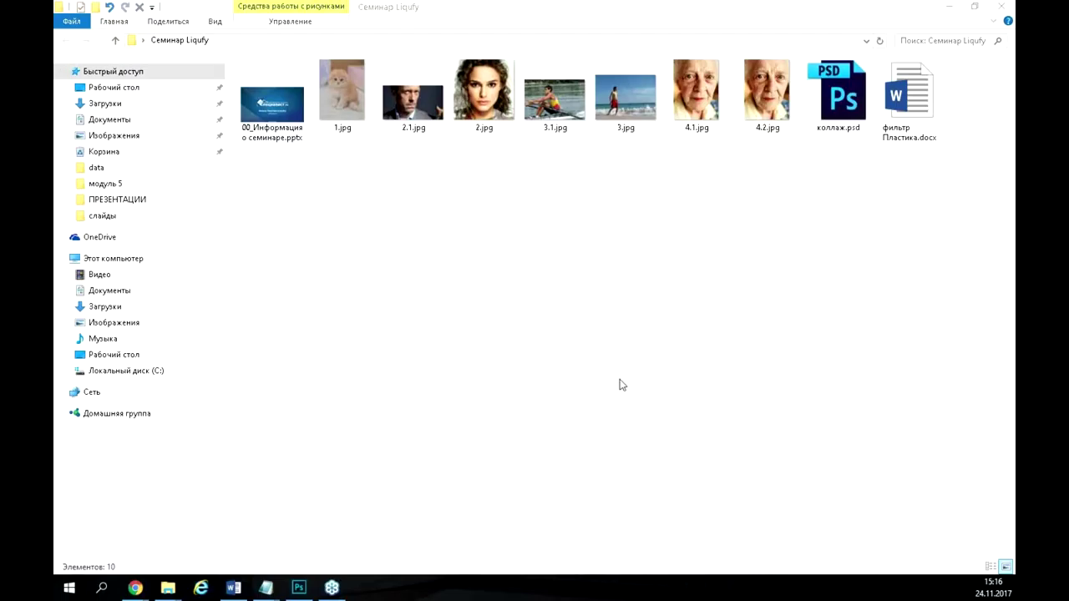
Select коллаж.psd in the Семинар Liqufy folder and open it in Photoshop.
click(814, 441)
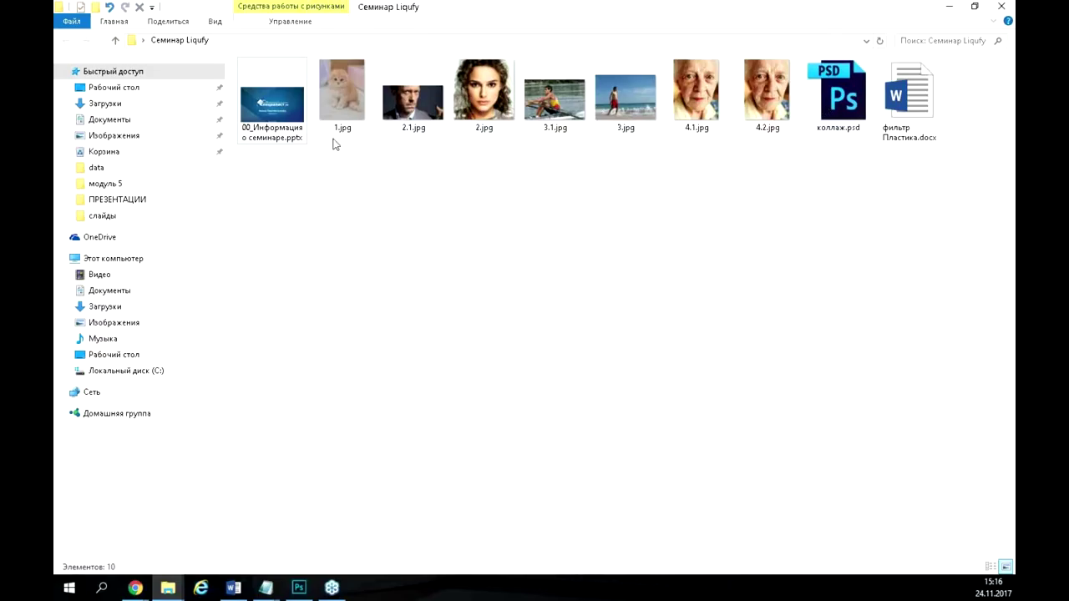
click(824, 113)
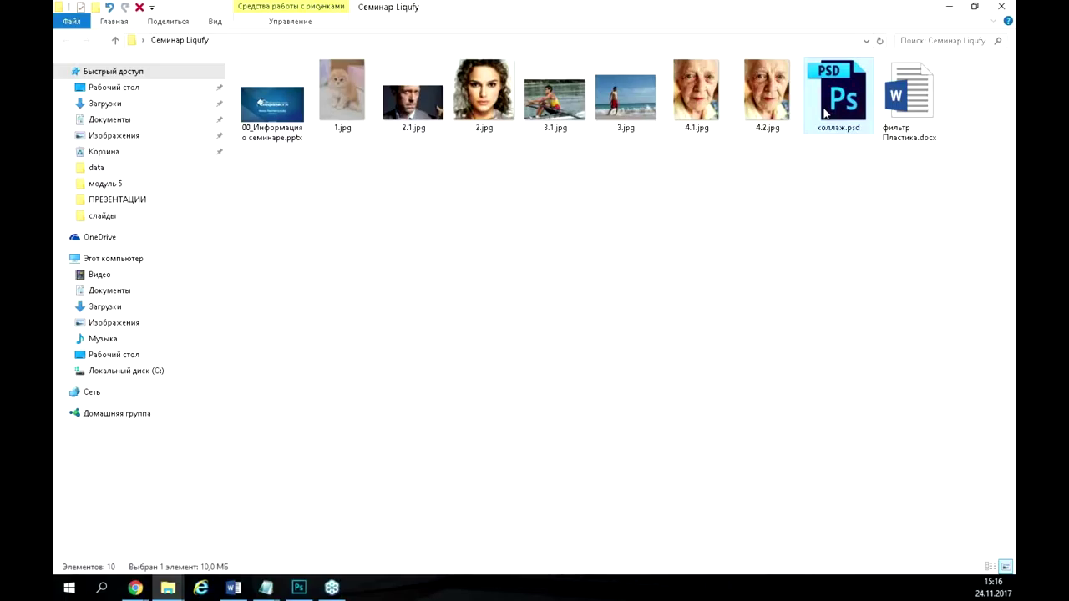
double_click(824, 112)
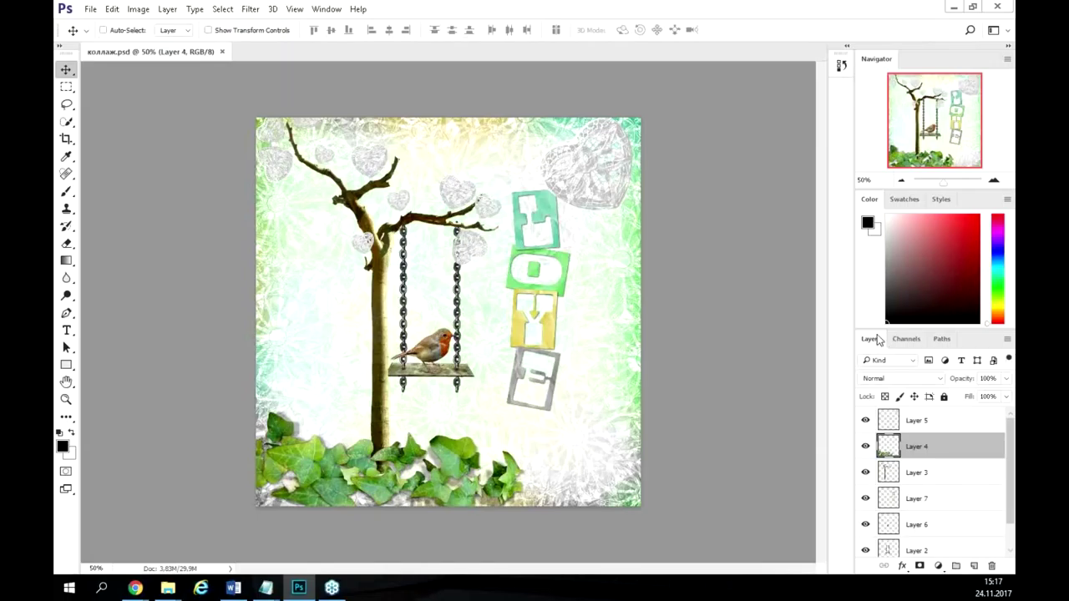
Enlarge the Layers panel to list all six layers plus Background, then zoom around the collage.
drag(876, 332, 896, 161)
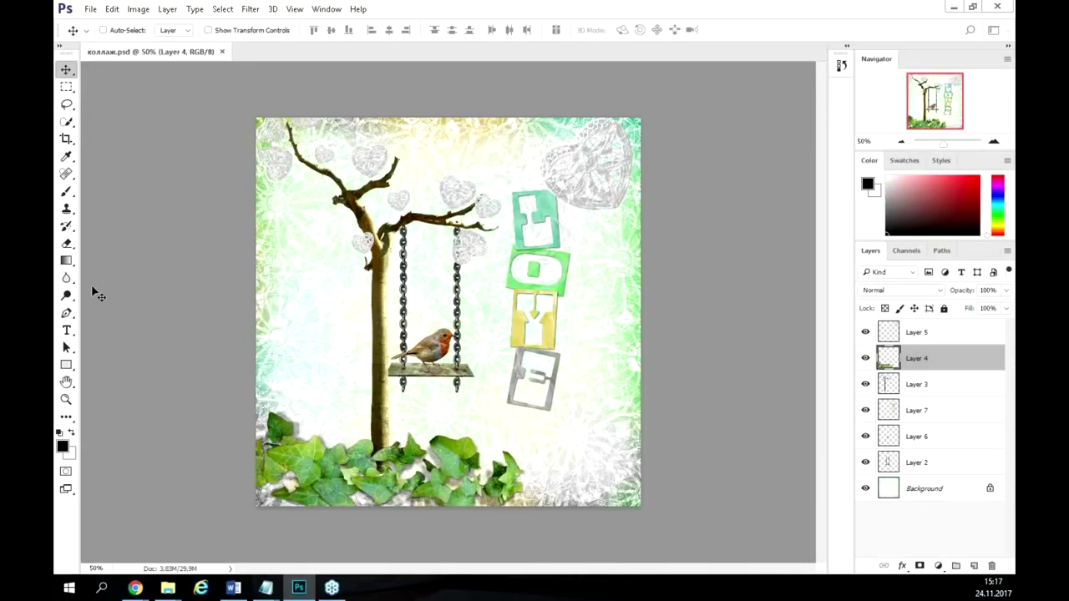
scroll(412, 383, up, 3)
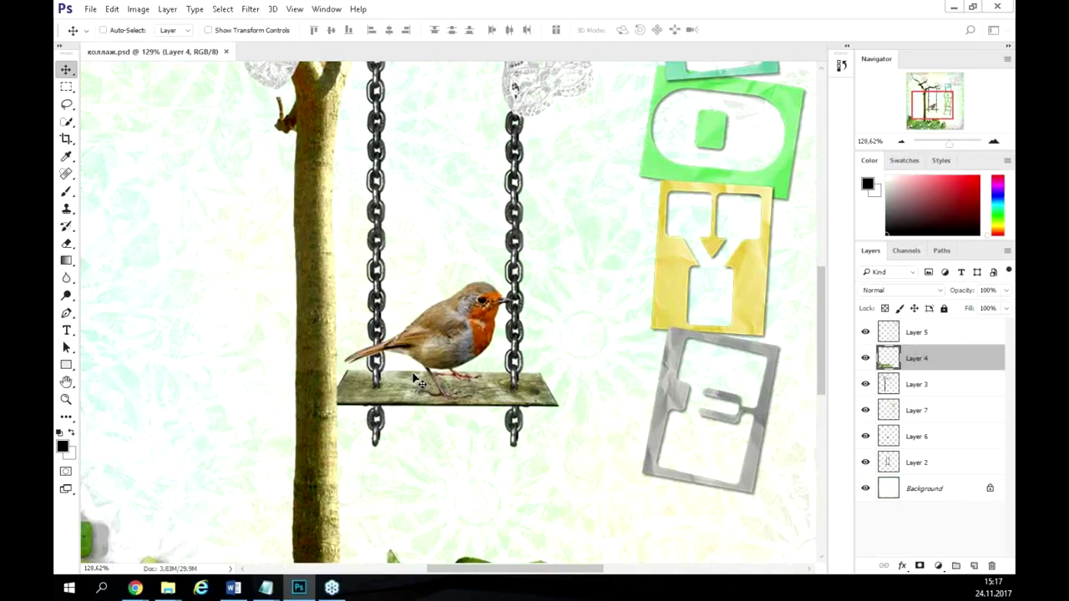
scroll(415, 380, down, 5)
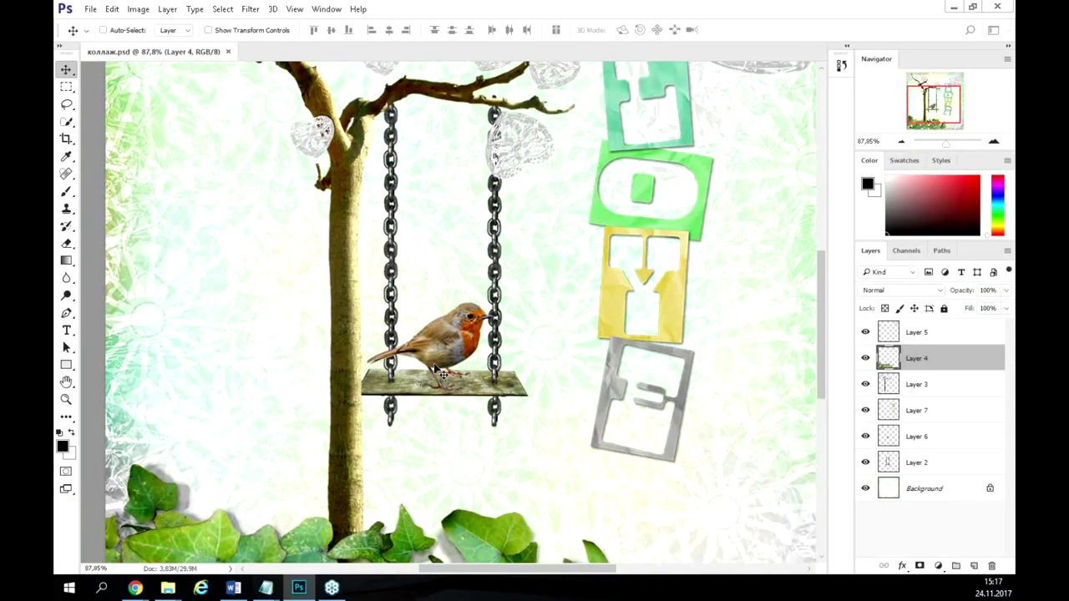
scroll(547, 238, up, 3)
scroll(585, 234, down, 4)
scroll(293, 205, up, 3)
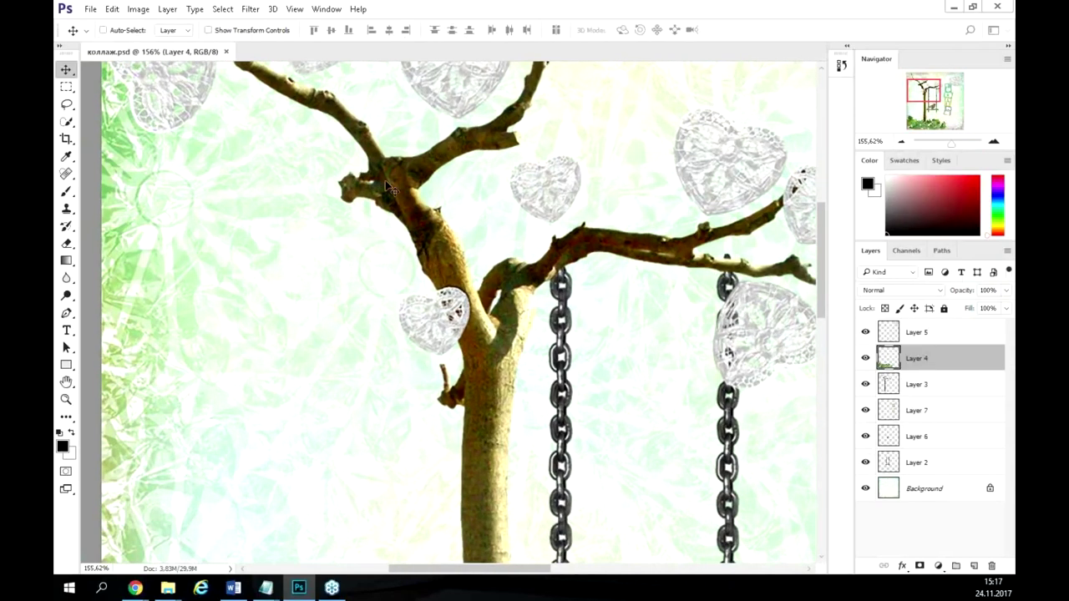
scroll(451, 272, down, 4)
scroll(455, 276, up, 2)
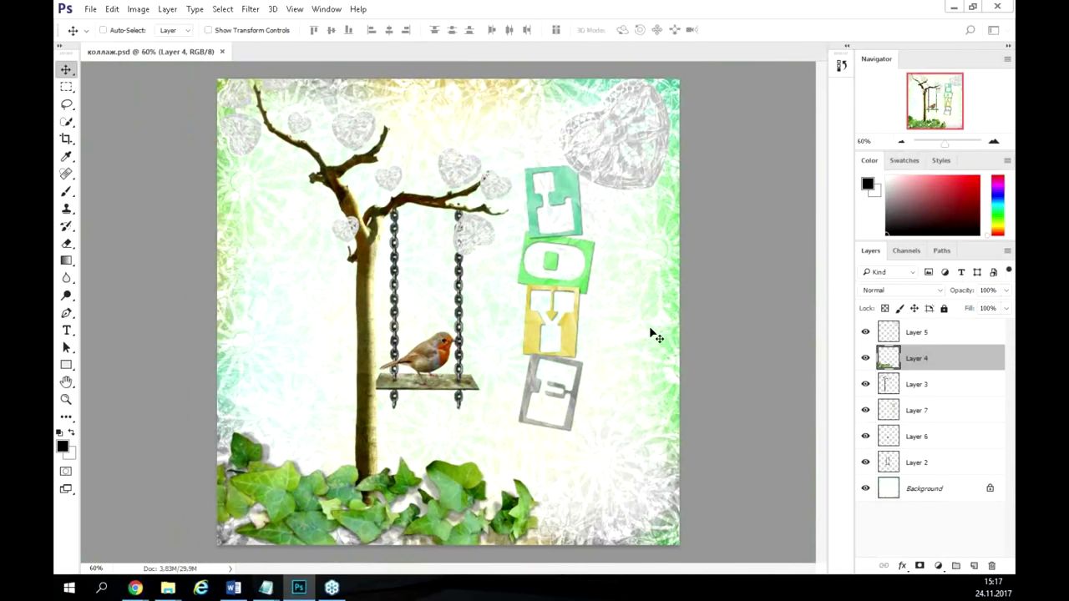
scroll(626, 329, up, 2)
scroll(625, 330, down, 2)
scroll(531, 361, up, 6)
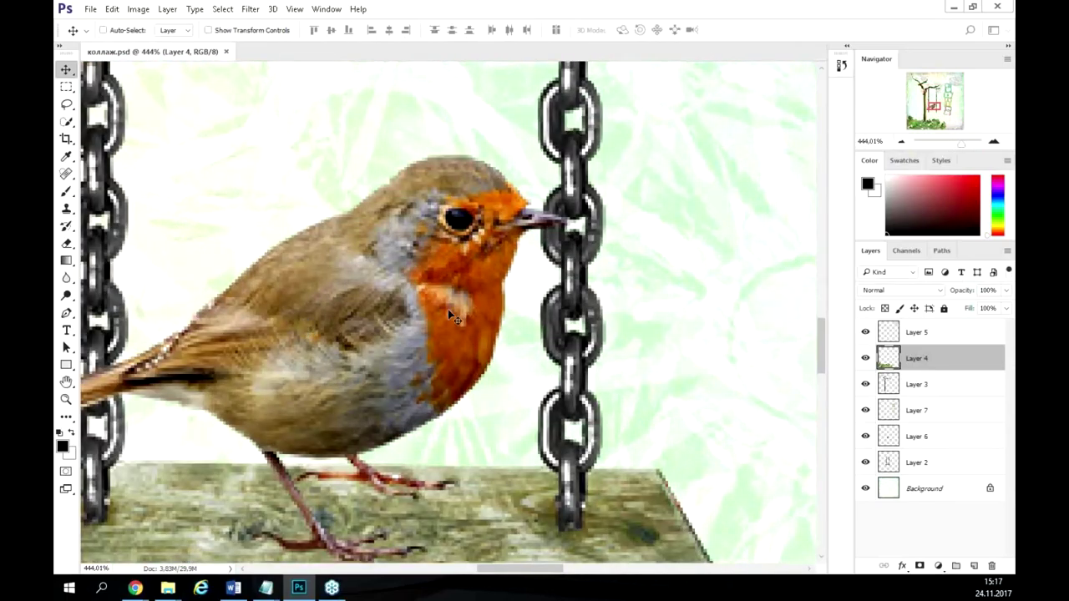
scroll(569, 315, down, 1)
scroll(568, 311, down, 6)
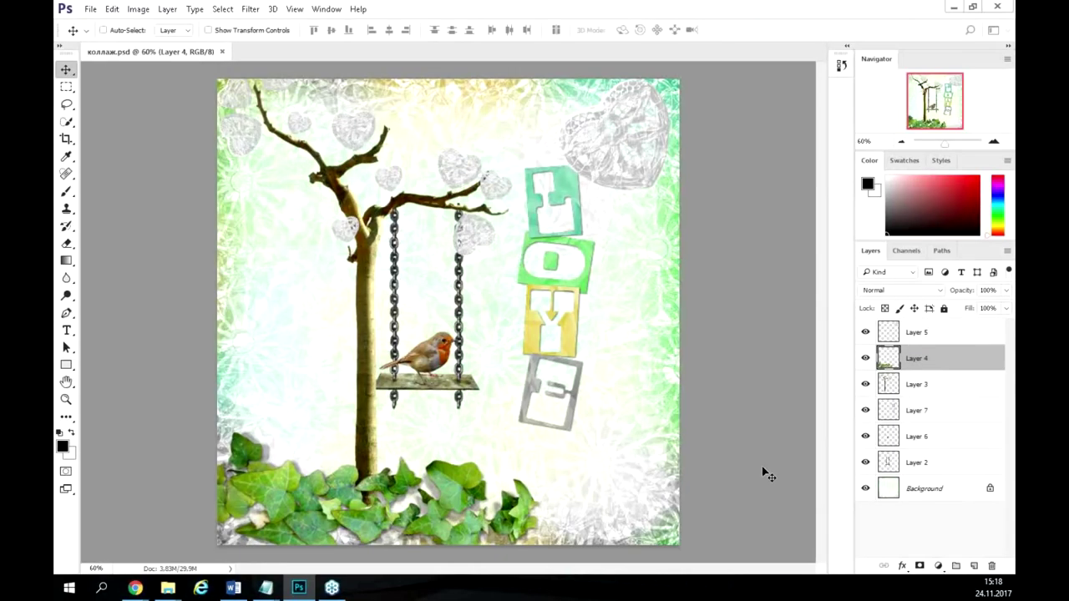
Select Layer 7 and drag the LOVE letter blocks slightly lower with the Move tool.
click(938, 418)
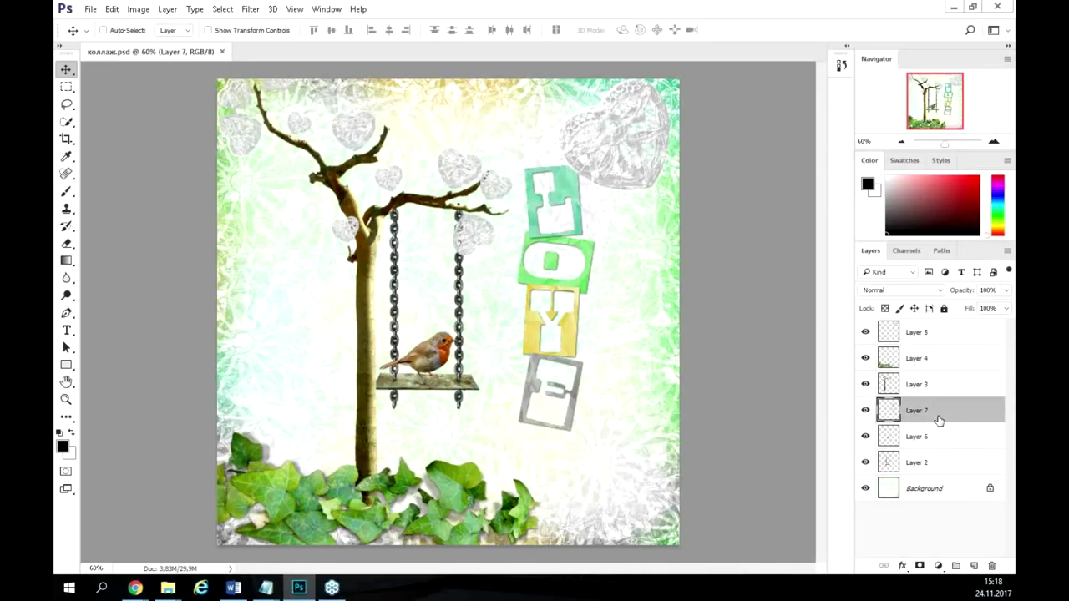
key(ctrl)
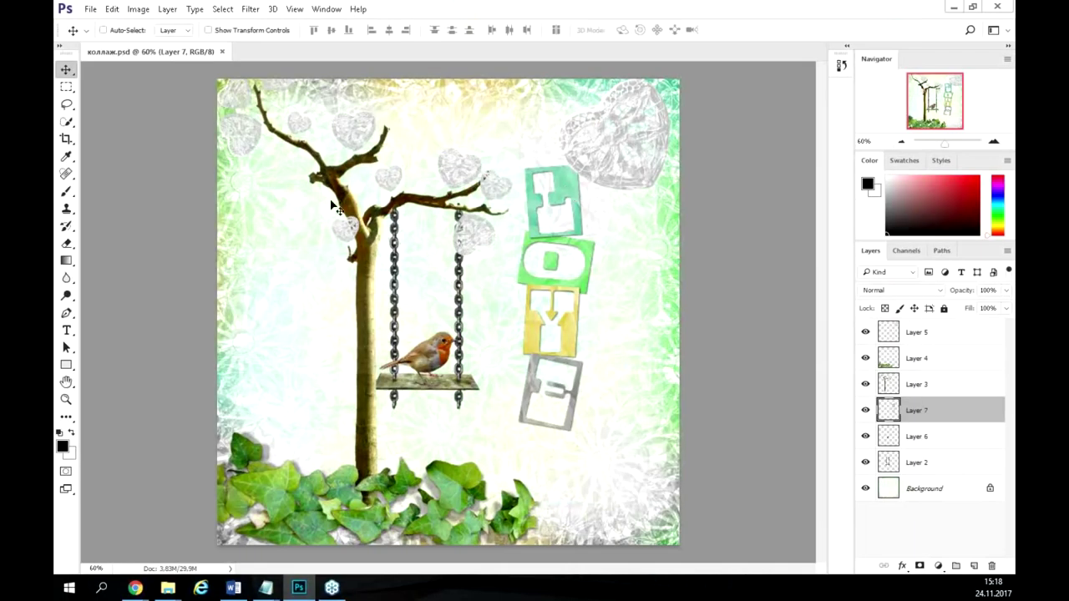
right_click(563, 185)
click(585, 186)
mouse_move(582, 195)
mouse_down()
mouse_move(549, 201)
mouse_move(563, 171)
mouse_move(574, 207)
mouse_up()
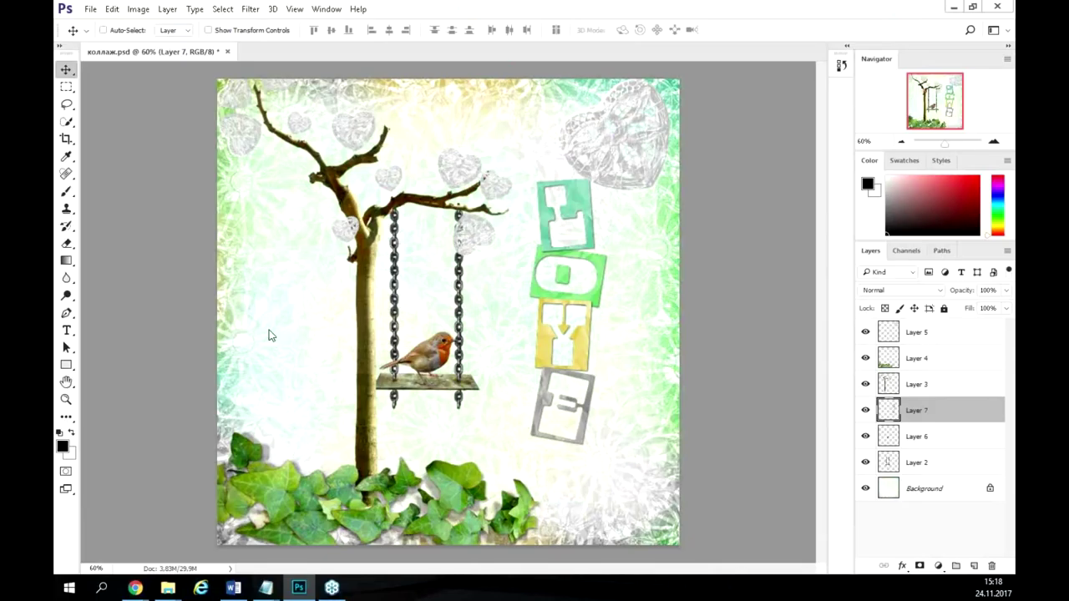
click(252, 9)
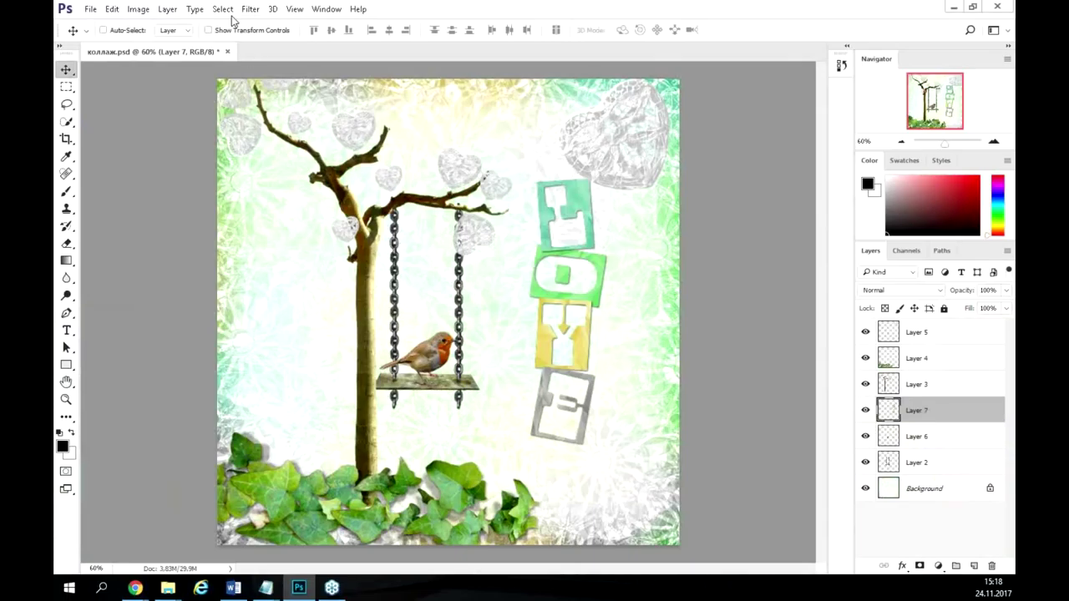
Run Filter > Liquify on the LOVE letter blocks of Layer 7.
click(194, 37)
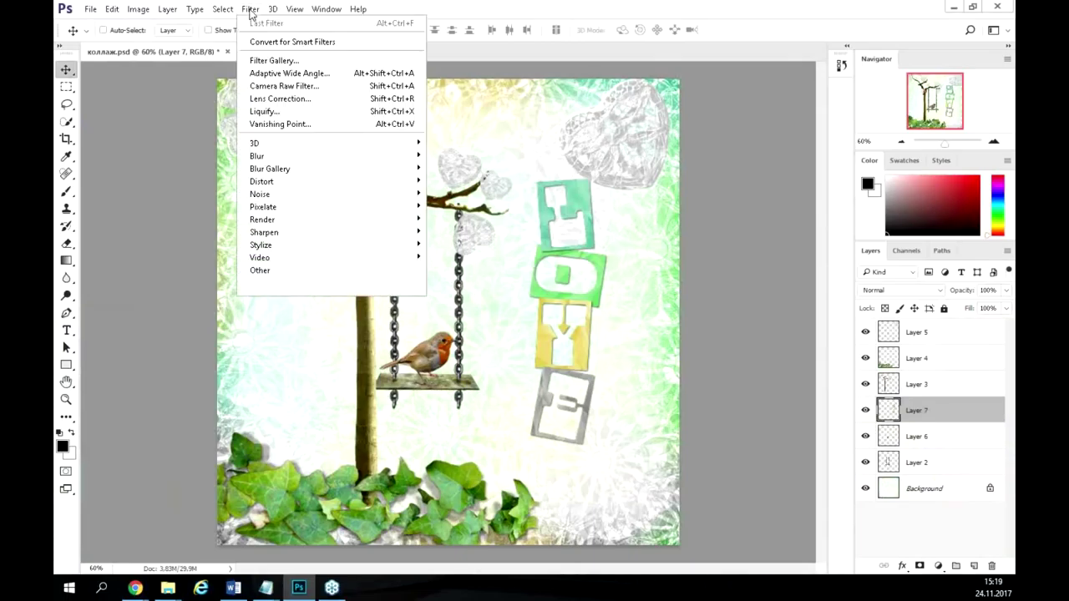
click(285, 113)
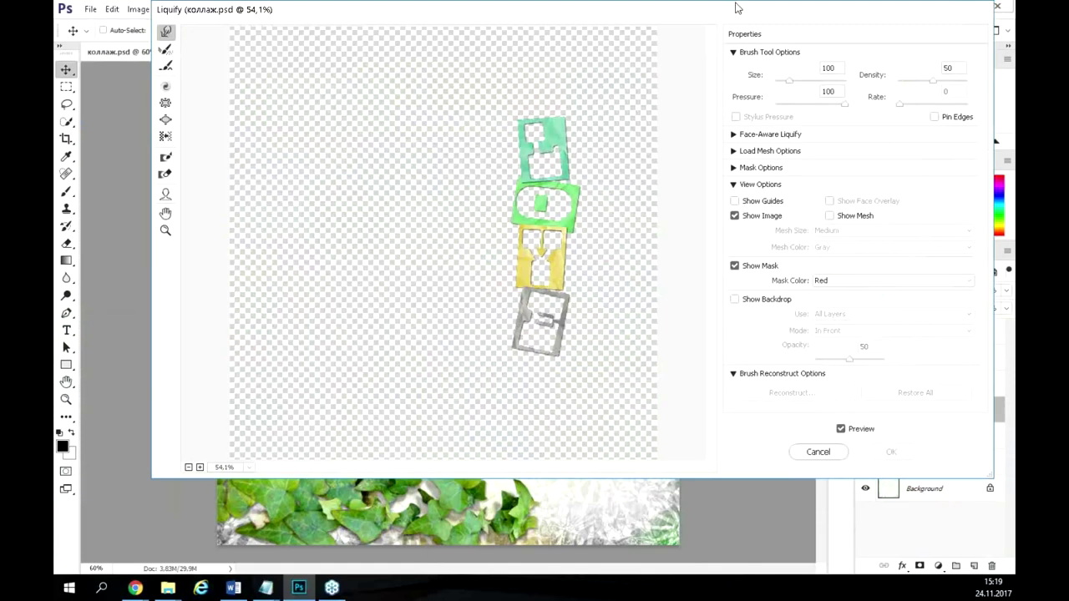
Move and resize the Liquify dialog so it nearly fills the screen.
drag(729, 18, 695, 43)
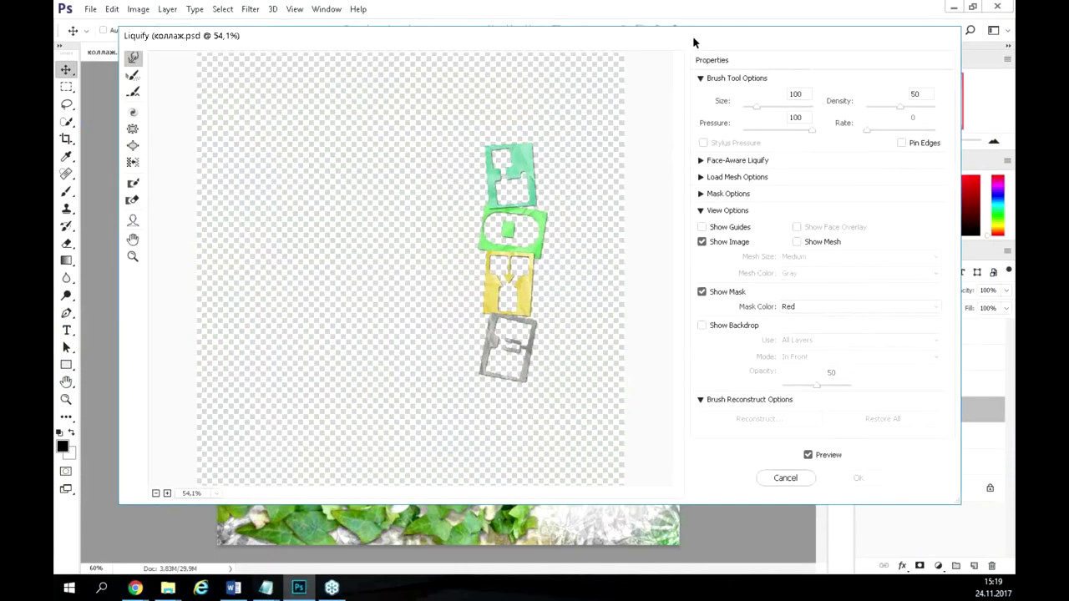
drag(982, 544, 995, 554)
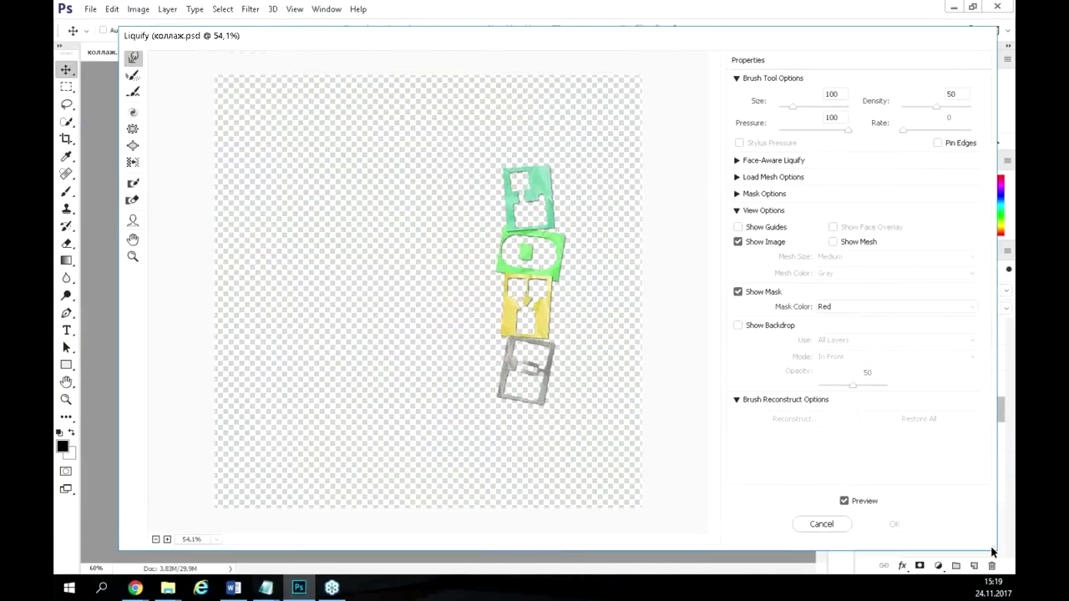
drag(119, 27, 62, 7)
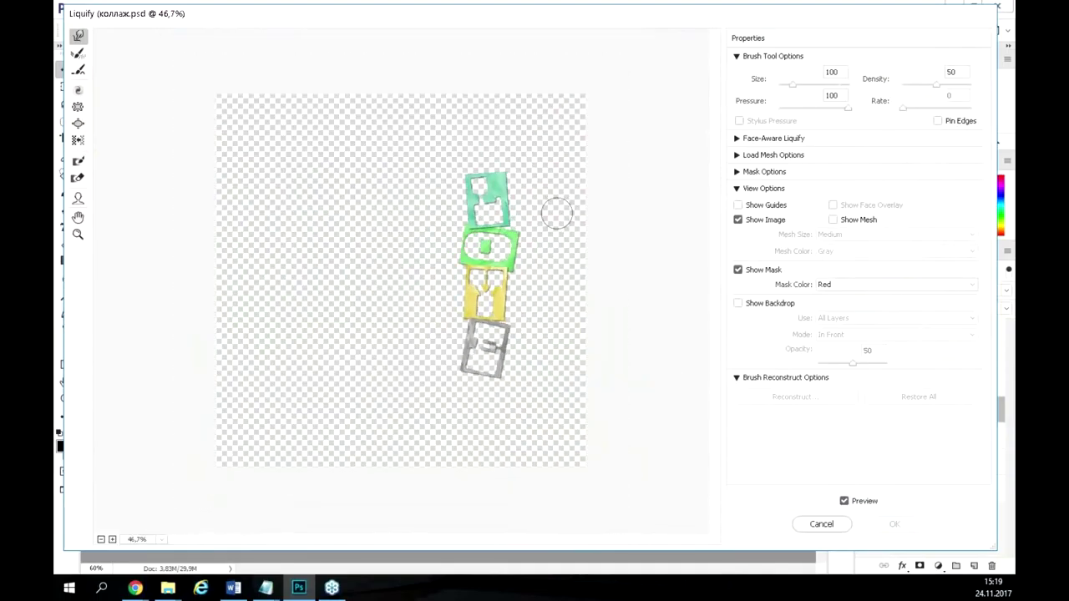
Zoom and pan the Liquify preview around the letter blocks, then fit the whole image.
scroll(439, 220, up, 1)
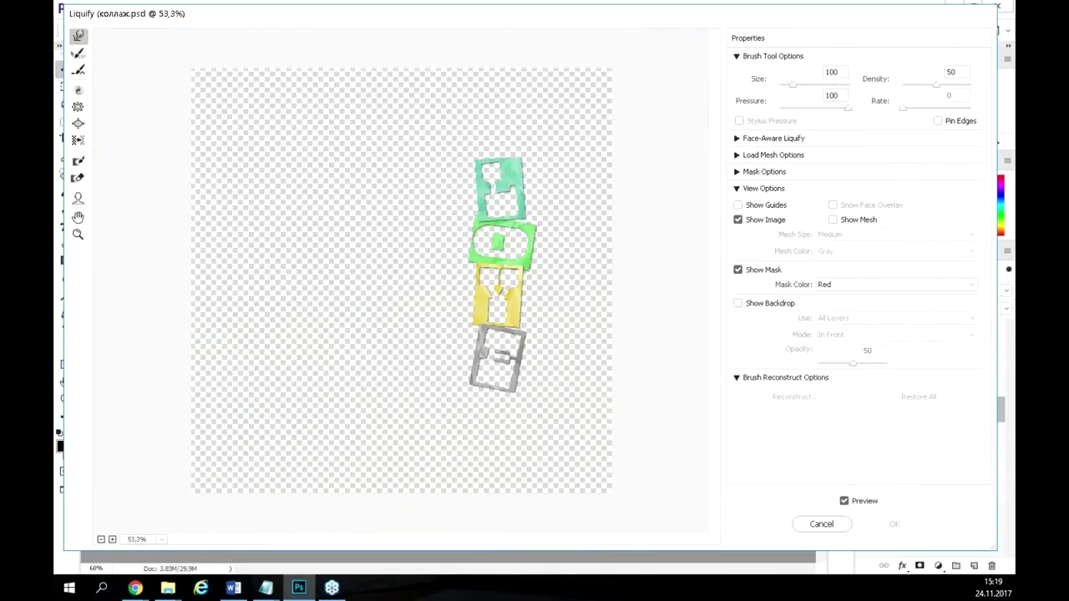
key(ctrl+plus)
key(ctrl+plus)
key(ctrl+plus)
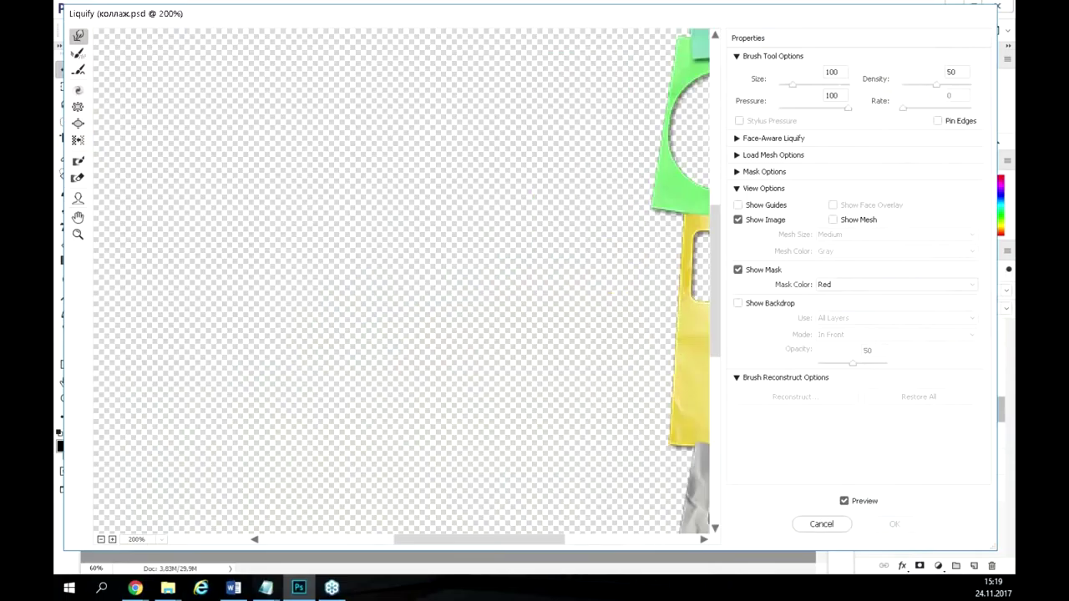
key(ctrl+minus)
key(ctrl+minus)
key(ctrl+plus)
key(ctrl+plus)
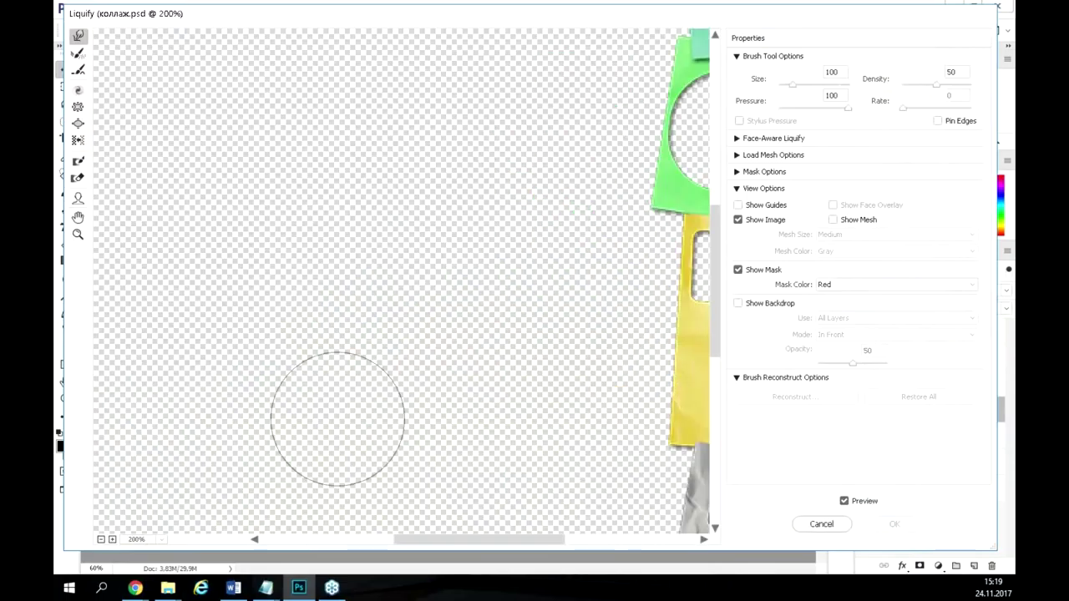
mouse_move(583, 255)
mouse_down()
mouse_move(377, 334)
mouse_move(200, 371)
mouse_up()
key(ctrl+minus)
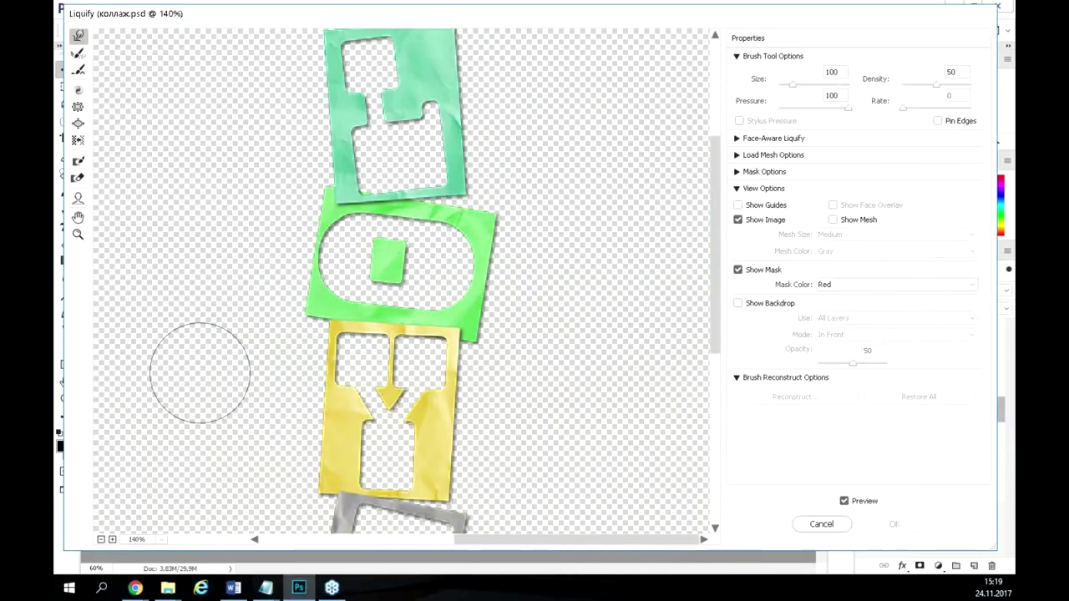
key(ctrl+minus)
mouse_move(546, 365)
mouse_down()
mouse_move(332, 300)
mouse_move(364, 334)
mouse_up()
drag(599, 318, 421, 305)
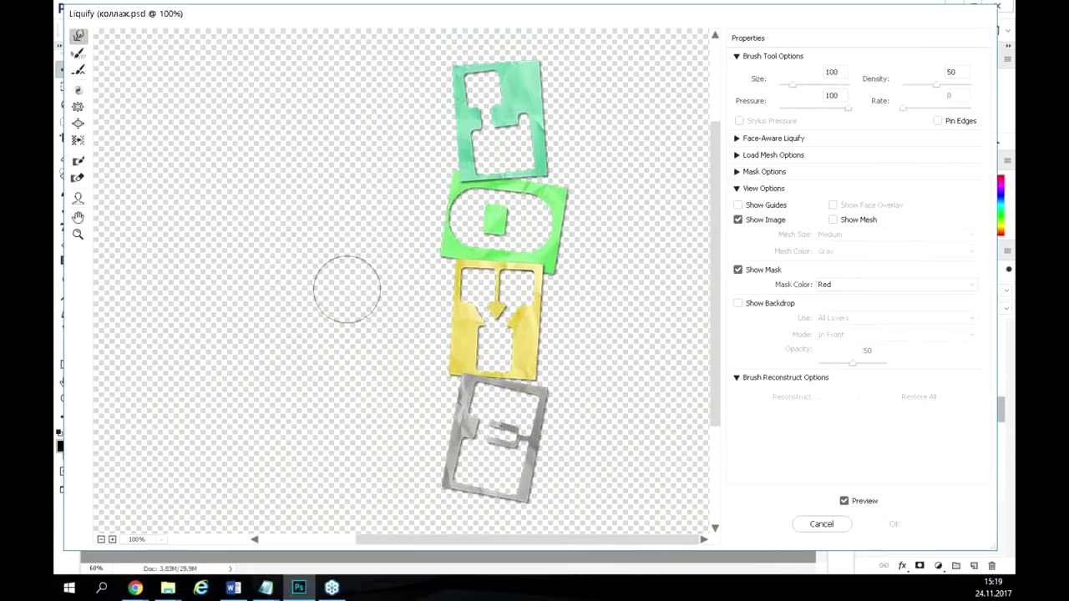
key(ctrl+0)
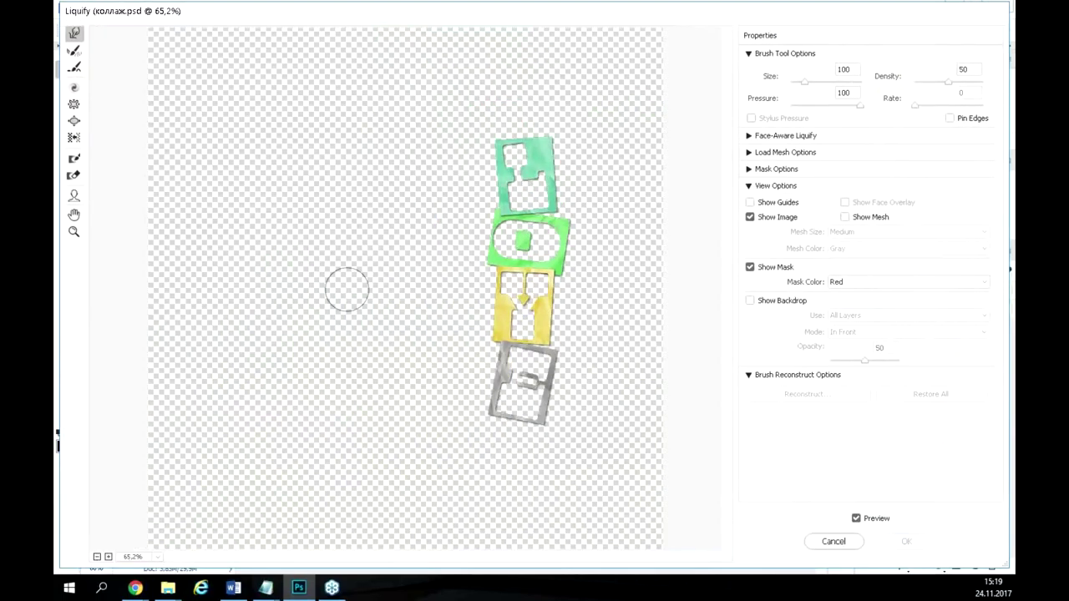
key(alt)
key(alt)
key(ctrl+plus)
key(ctrl+plus)
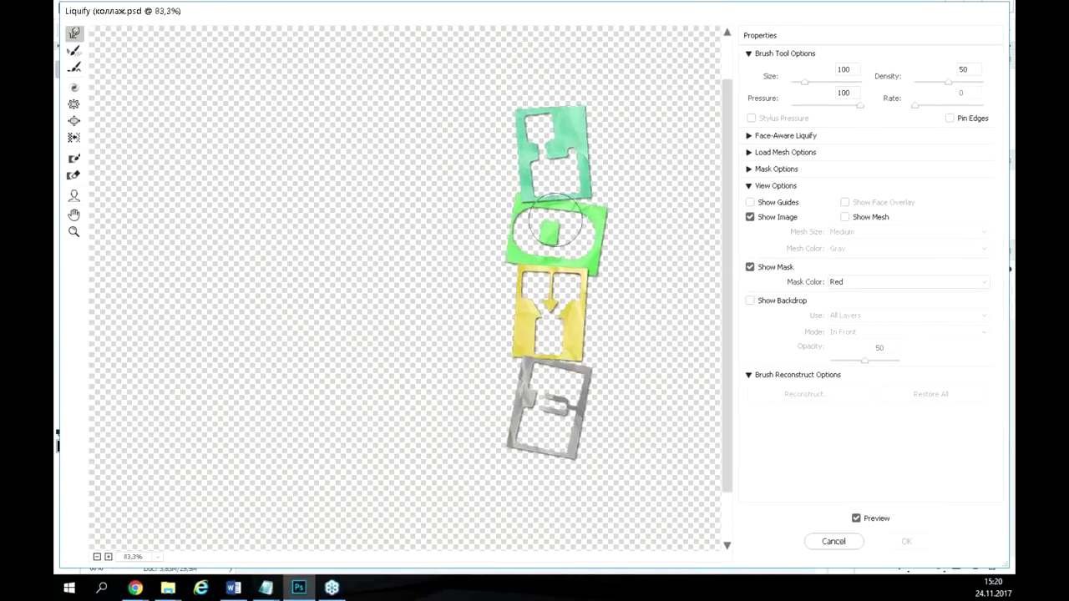
key(ctrl+plus)
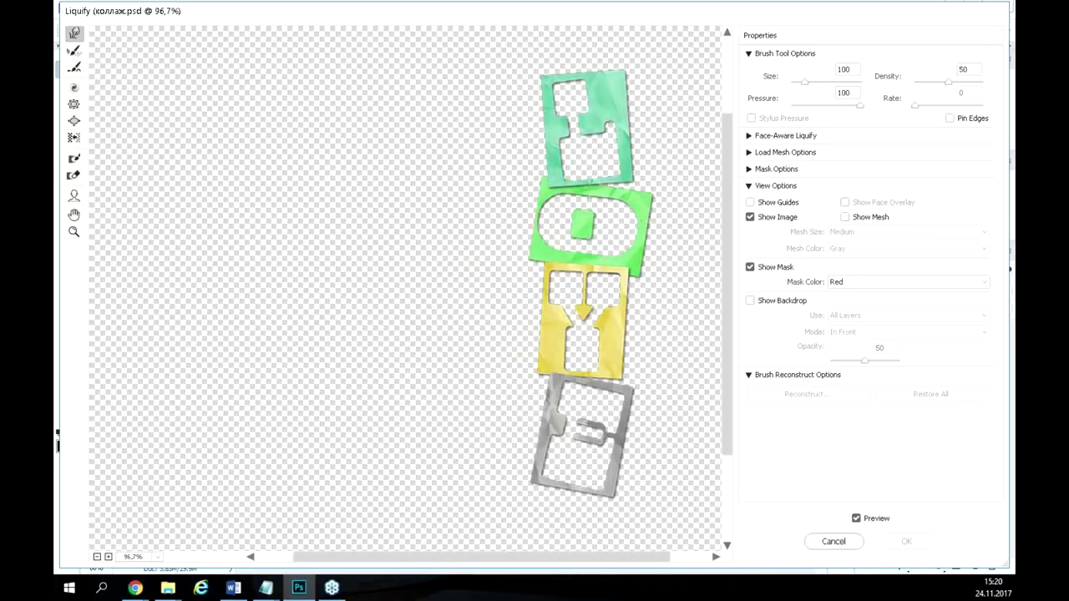
key(Return)
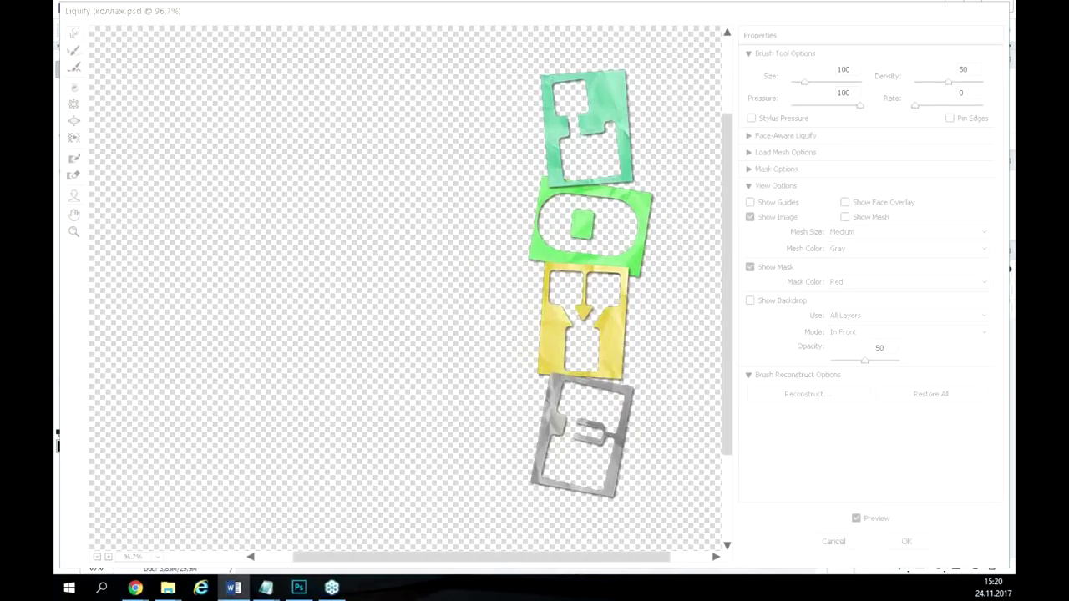
click(246, 7)
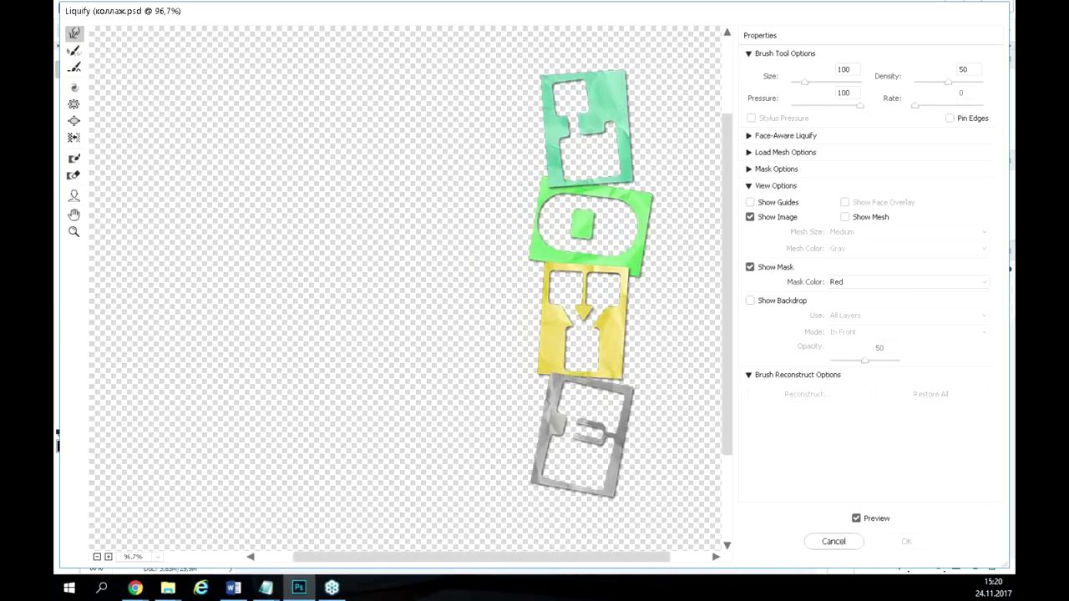
key(alt)
mouse_move(62, 126)
mouse_down()
mouse_move(81, 142)
mouse_move(82, 172)
mouse_up()
mouse_move(104, 140)
mouse_down()
mouse_move(83, 167)
mouse_move(54, 202)
mouse_up()
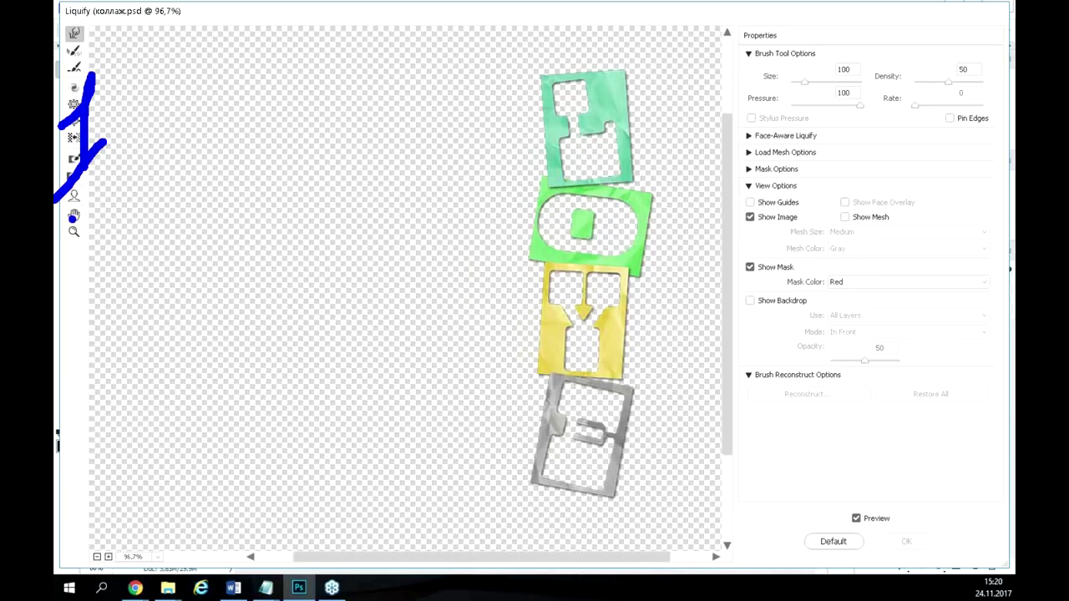
drag(432, 167, 511, 288)
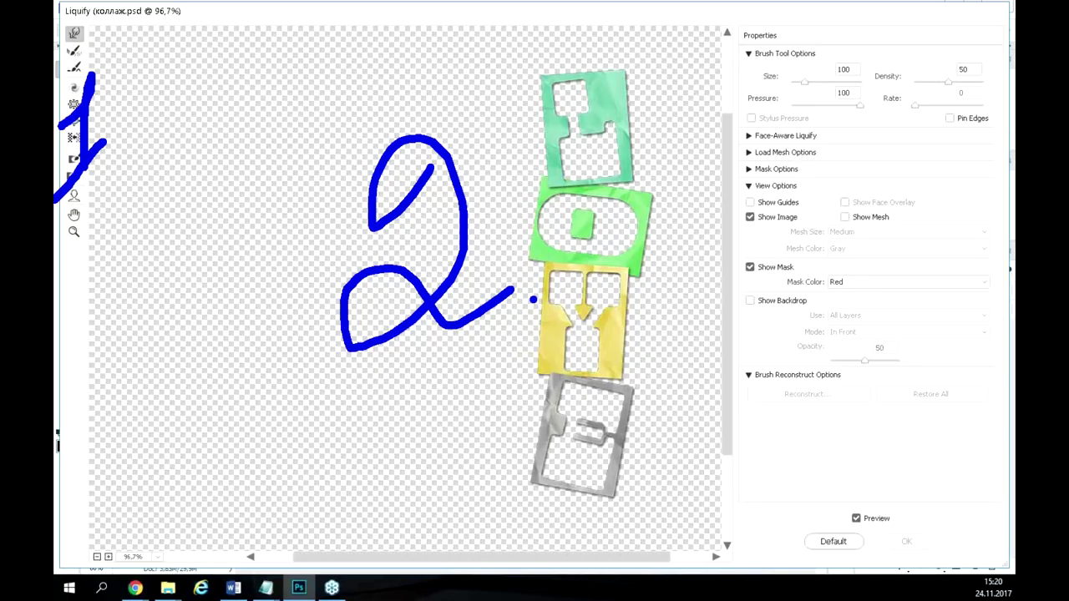
mouse_move(851, 146)
mouse_down()
mouse_move(889, 144)
mouse_move(852, 264)
mouse_move(870, 254)
mouse_up()
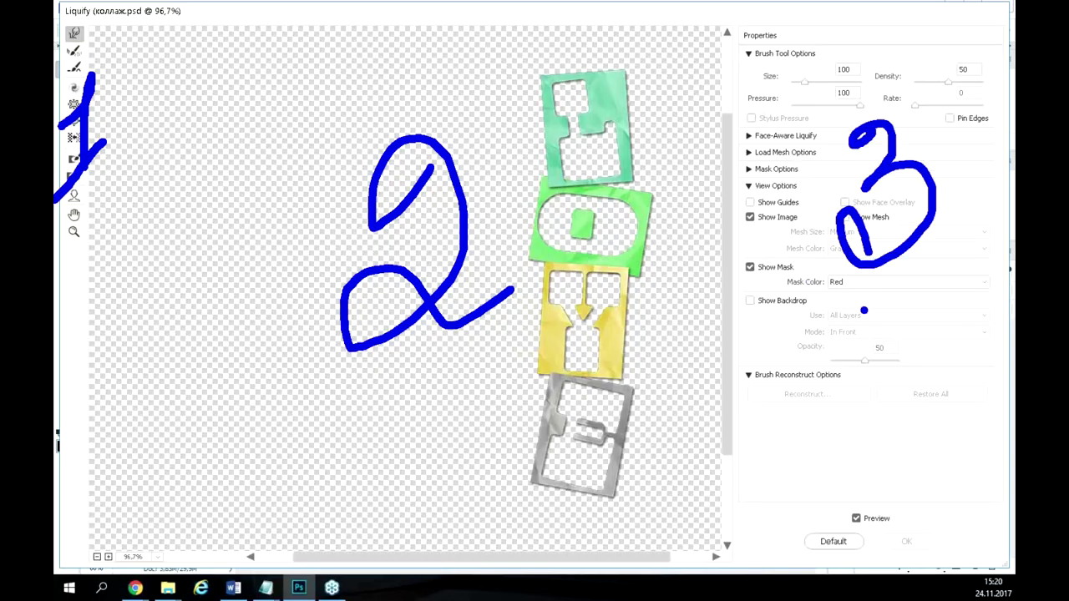
key(Escape)
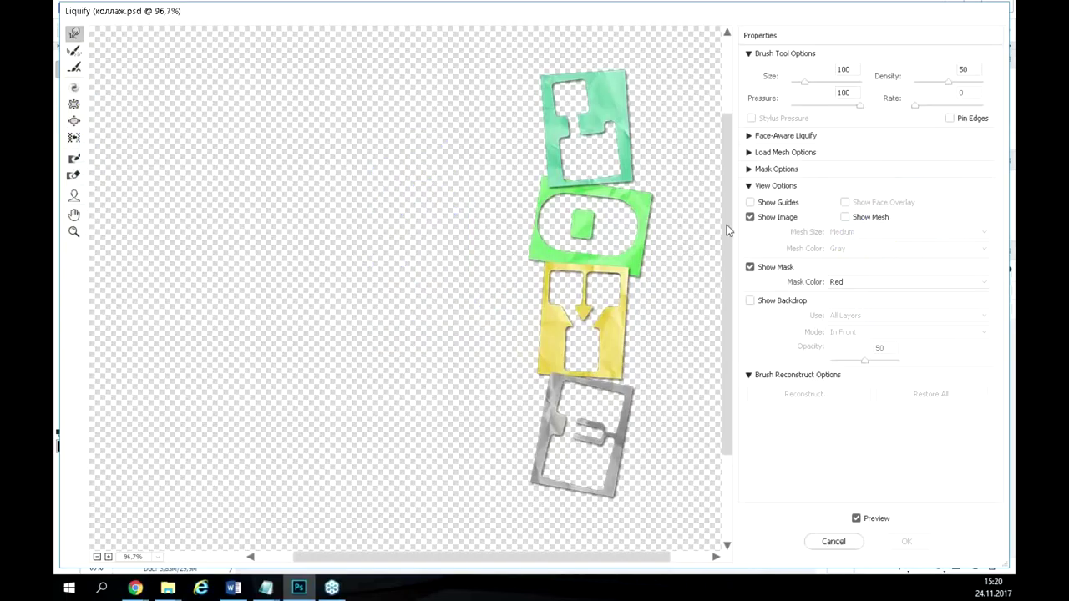
click(750, 185)
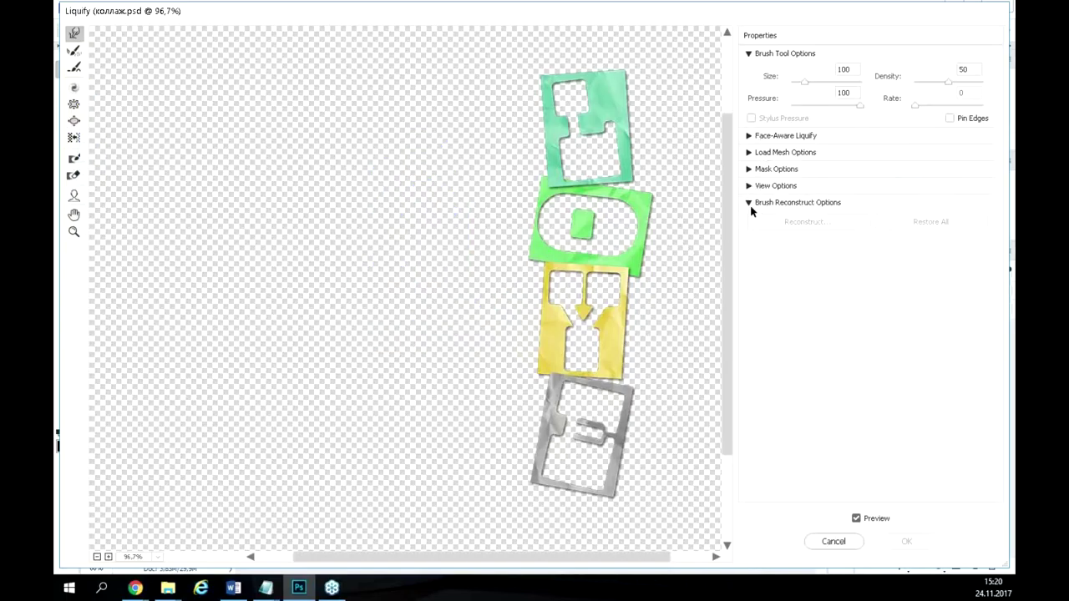
Collapse View Options, undo the stray smear on the green block, and expand Brush Reconstruct Options.
click(749, 203)
drag(620, 50, 616, 96)
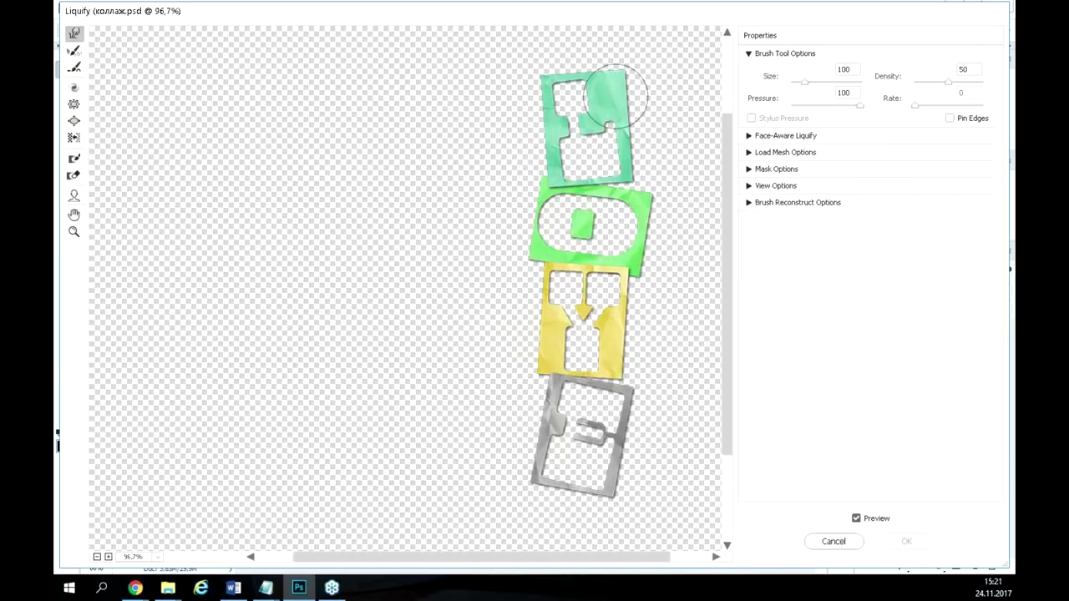
key(ctrl+z)
click(750, 203)
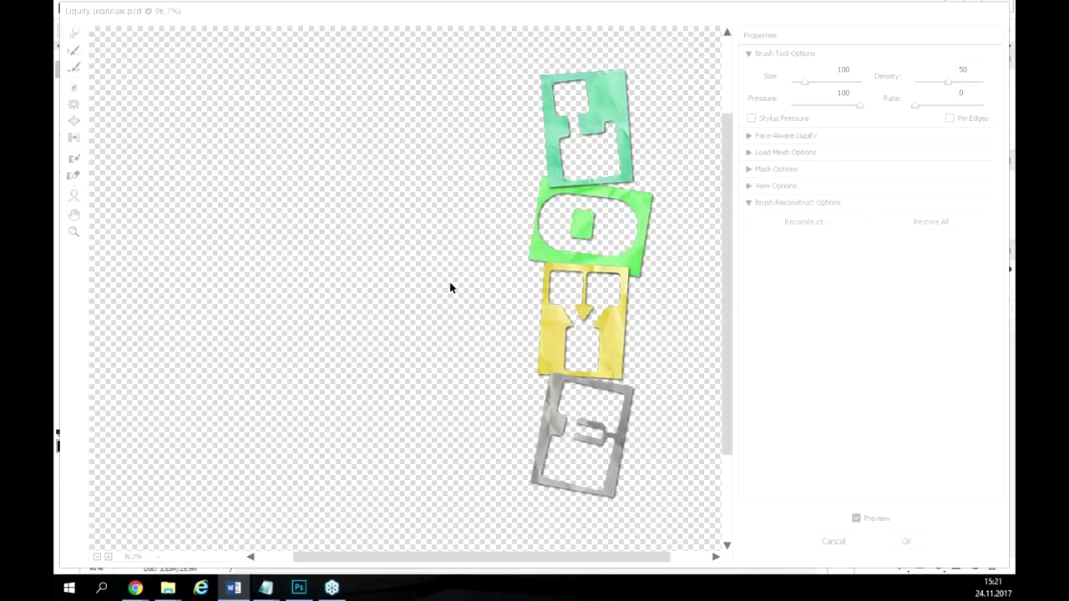
mouse_move(577, 167)
mouse_down()
mouse_move(568, 214)
mouse_move(467, 301)
mouse_move(490, 283)
mouse_move(624, 272)
mouse_move(473, 444)
mouse_move(586, 395)
mouse_move(650, 404)
mouse_move(687, 260)
mouse_move(559, 134)
mouse_move(455, 139)
mouse_move(455, 122)
mouse_move(456, 316)
mouse_move(530, 321)
mouse_move(401, 416)
mouse_move(557, 446)
mouse_move(535, 504)
mouse_move(478, 299)
mouse_move(604, 150)
mouse_move(582, 490)
mouse_move(457, 355)
mouse_move(505, 244)
mouse_move(539, 261)
mouse_move(477, 350)
mouse_move(541, 409)
mouse_up()
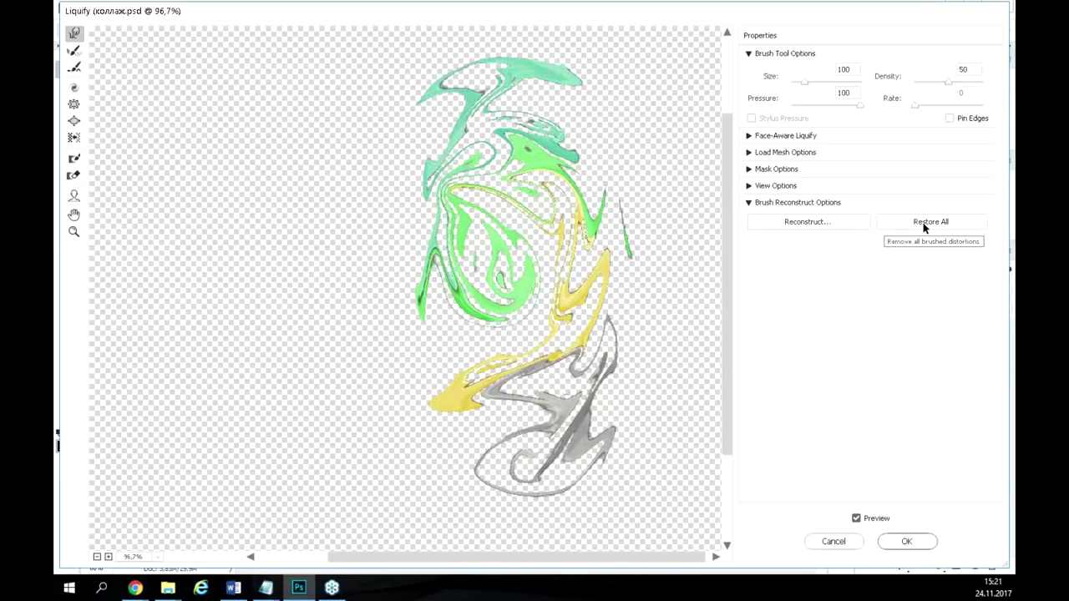
Smear the LOVE blocks with Forward Warp strokes, then Restore All to undo every distortion.
key(alt)
mouse_move(865, 197)
mouse_down()
mouse_move(918, 232)
mouse_move(1016, 257)
mouse_up()
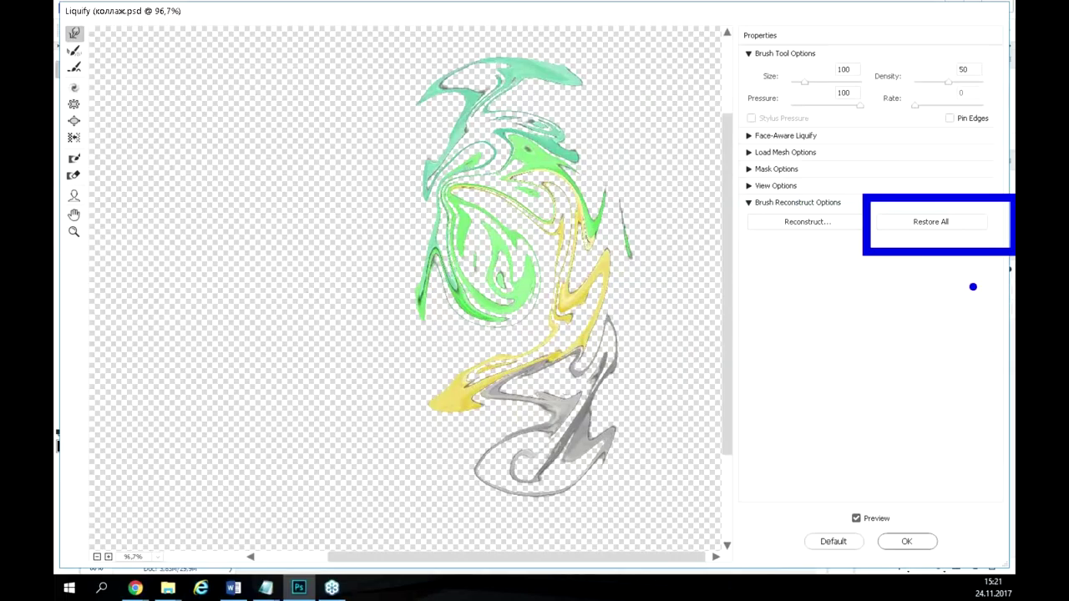
drag(971, 170, 1015, 181)
key(Escape)
click(939, 219)
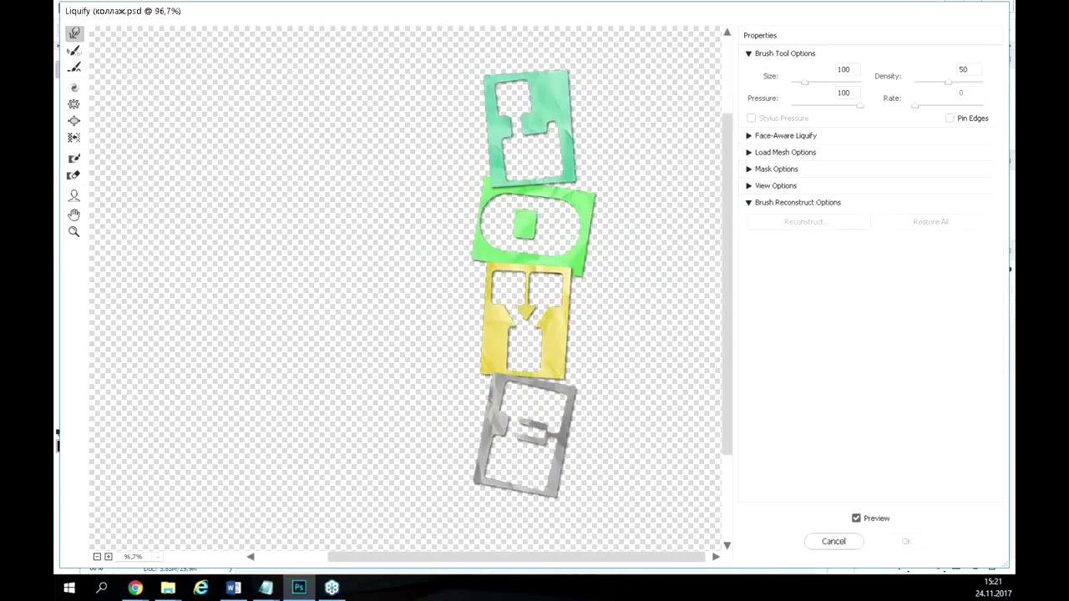
Curl the top green block's edge, swirl the grey, yellow and green blocks together, and view at 100%.
key(Escape)
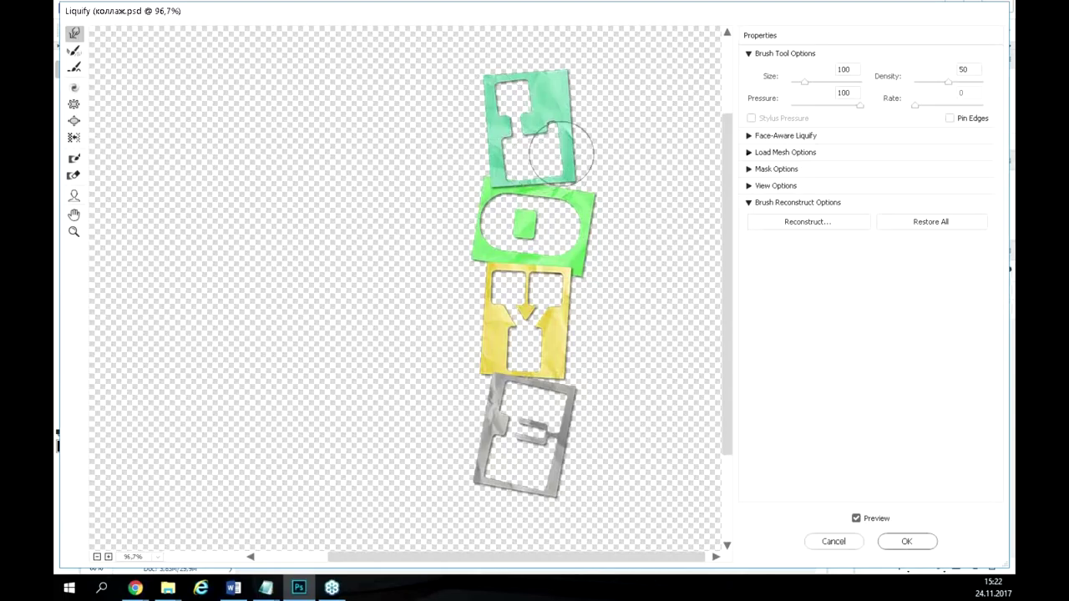
mouse_move(522, 174)
mouse_down()
mouse_move(587, 155)
mouse_move(548, 127)
mouse_move(492, 180)
mouse_move(492, 274)
mouse_move(563, 160)
mouse_move(500, 234)
mouse_move(546, 249)
mouse_move(533, 203)
mouse_move(598, 274)
mouse_move(567, 136)
mouse_up()
mouse_move(437, 442)
mouse_down()
mouse_move(562, 349)
mouse_move(556, 379)
mouse_move(483, 243)
mouse_move(505, 182)
mouse_move(507, 63)
mouse_move(563, 117)
mouse_move(418, 139)
mouse_move(526, 131)
mouse_move(473, 139)
mouse_move(454, 202)
mouse_up()
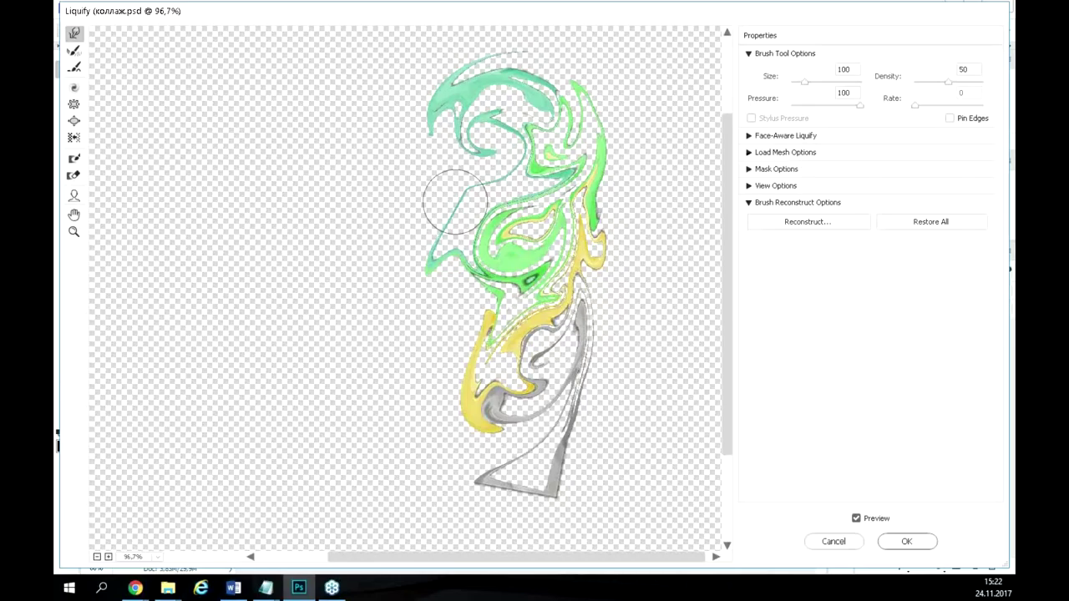
key(ctrl+plus)
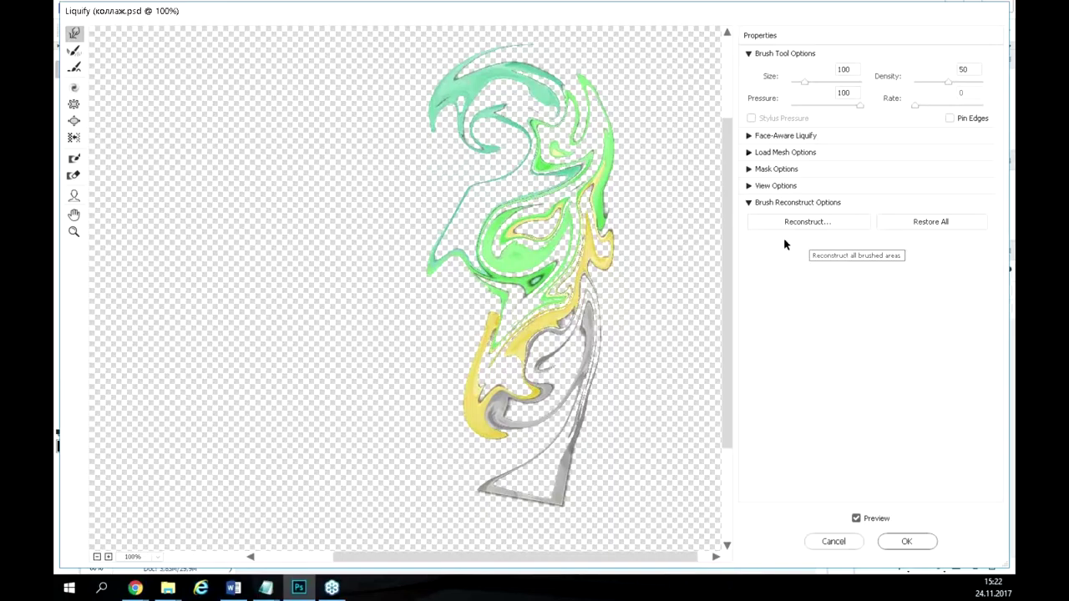
Bring up the Revert Reconstruction dialog for a partial restore at Amount 100.
alt+click(829, 224)
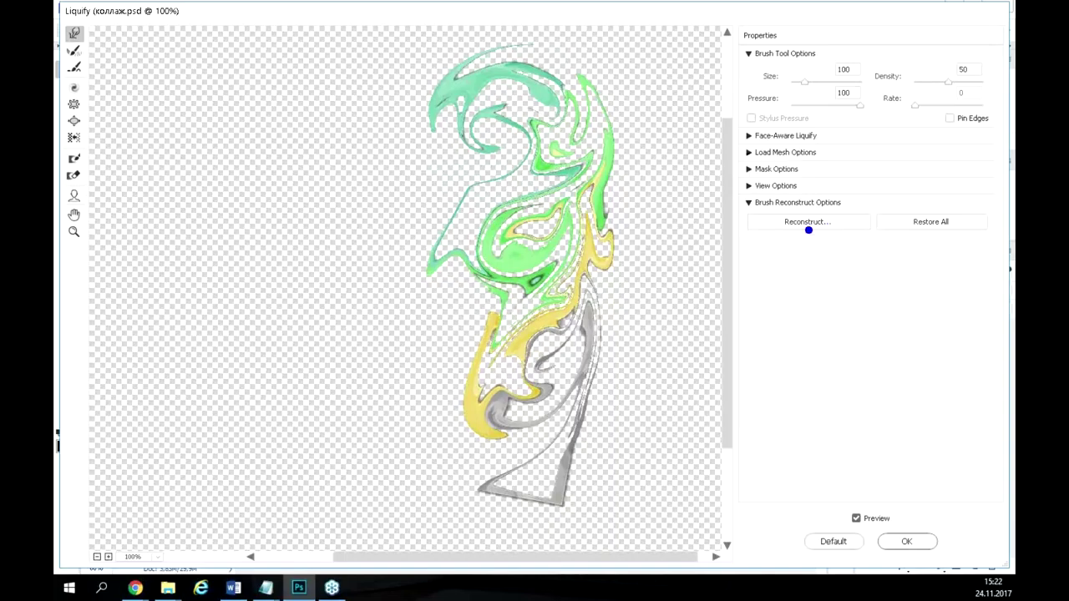
drag(724, 195, 877, 248)
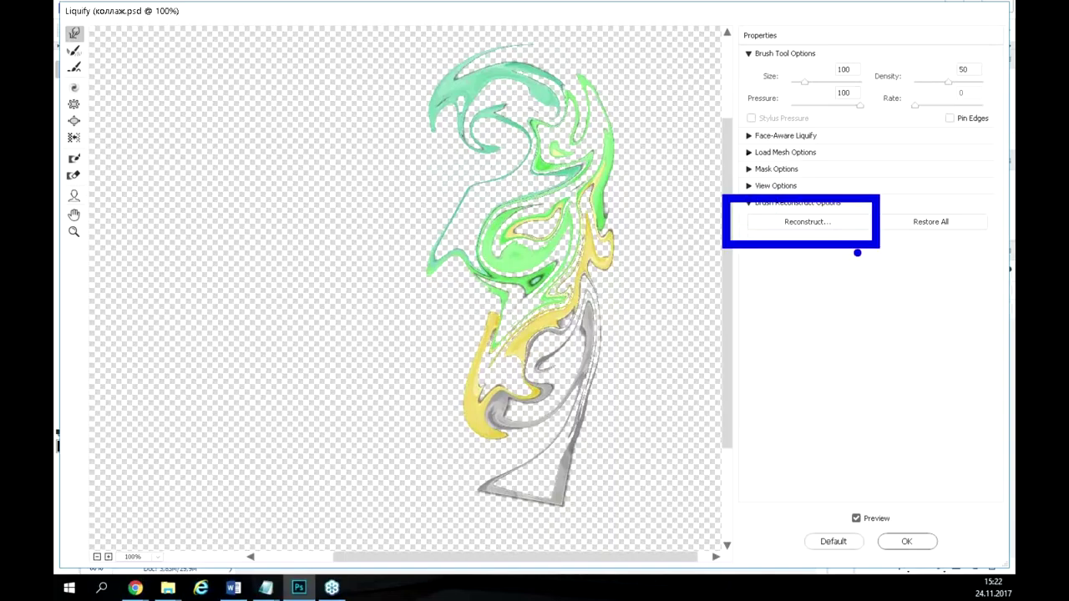
key(Escape)
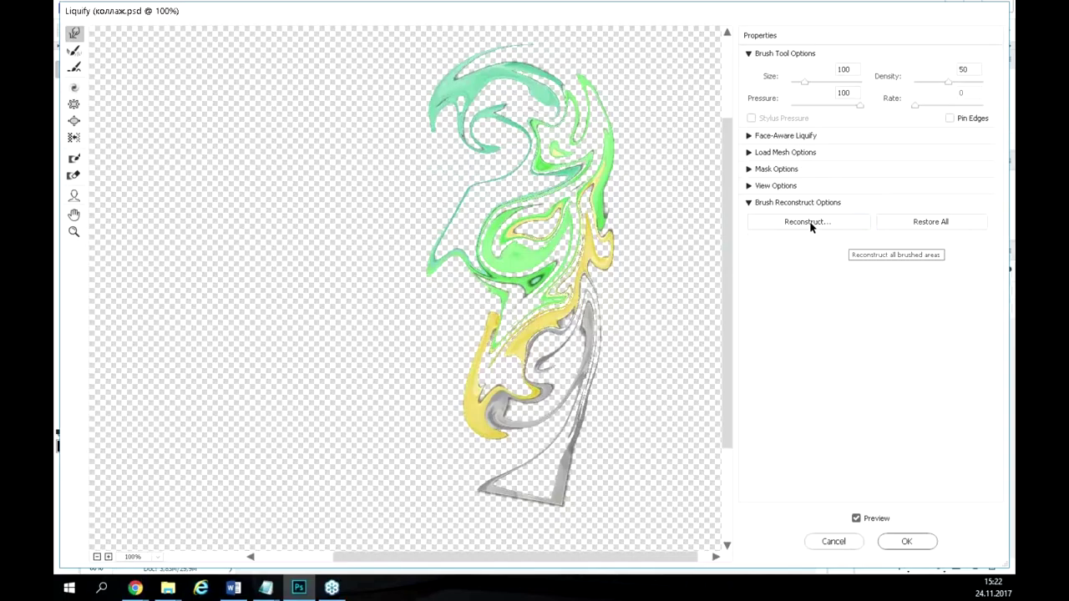
click(808, 224)
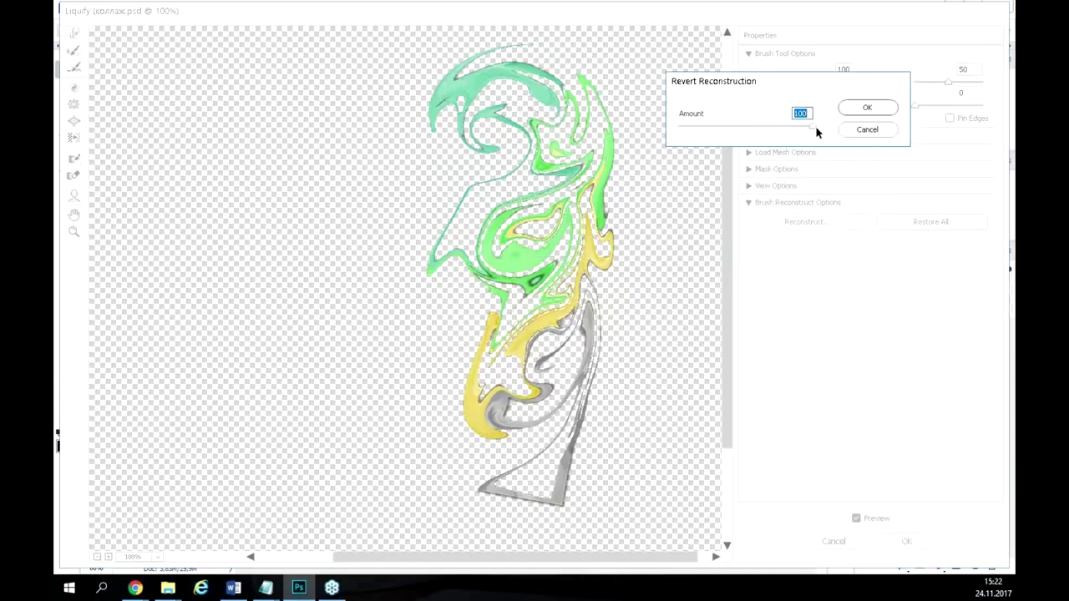
mouse_move(816, 132)
mouse_down()
mouse_move(735, 147)
mouse_move(683, 139)
mouse_move(811, 122)
mouse_move(696, 137)
mouse_up()
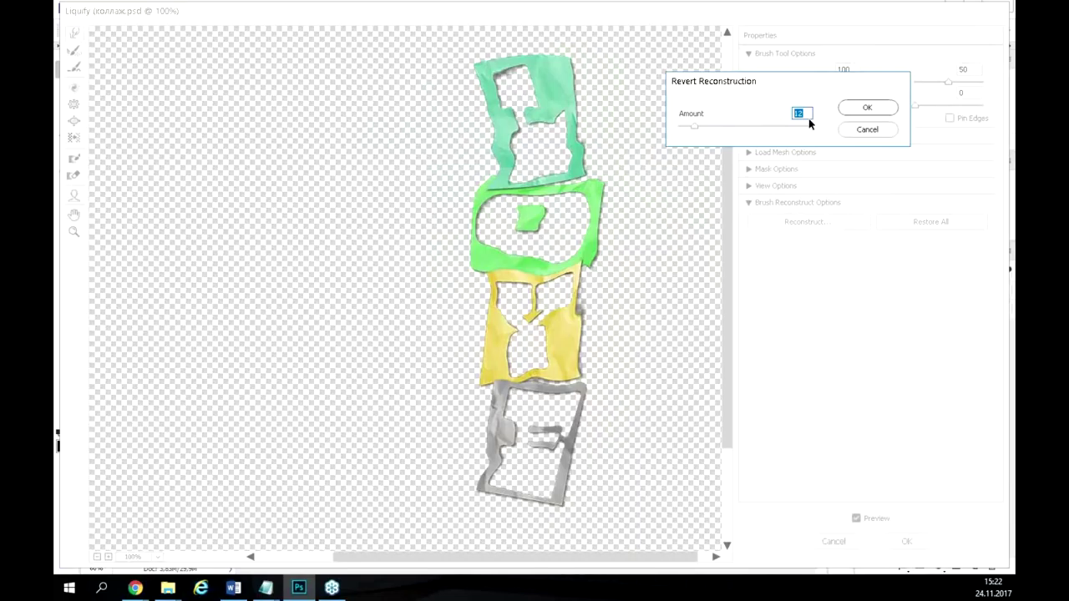
mouse_move(695, 129)
mouse_down()
mouse_move(725, 127)
mouse_move(675, 131)
mouse_up()
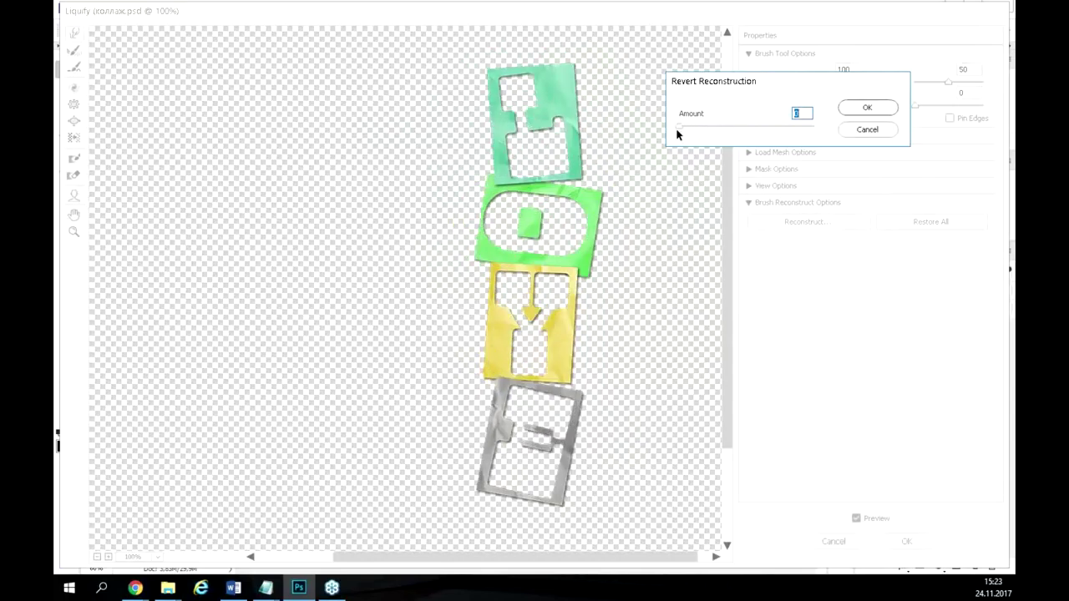
click(869, 129)
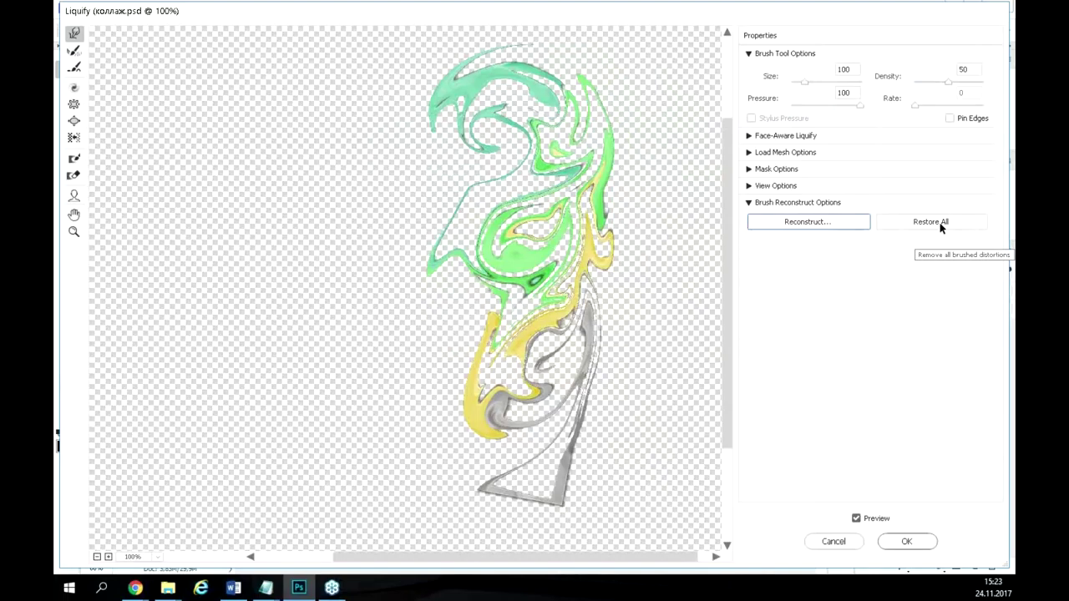
Use Restore All in Brush Reconstruct Options to remove the swirls from the LOVE blocks.
click(936, 223)
key(alt)
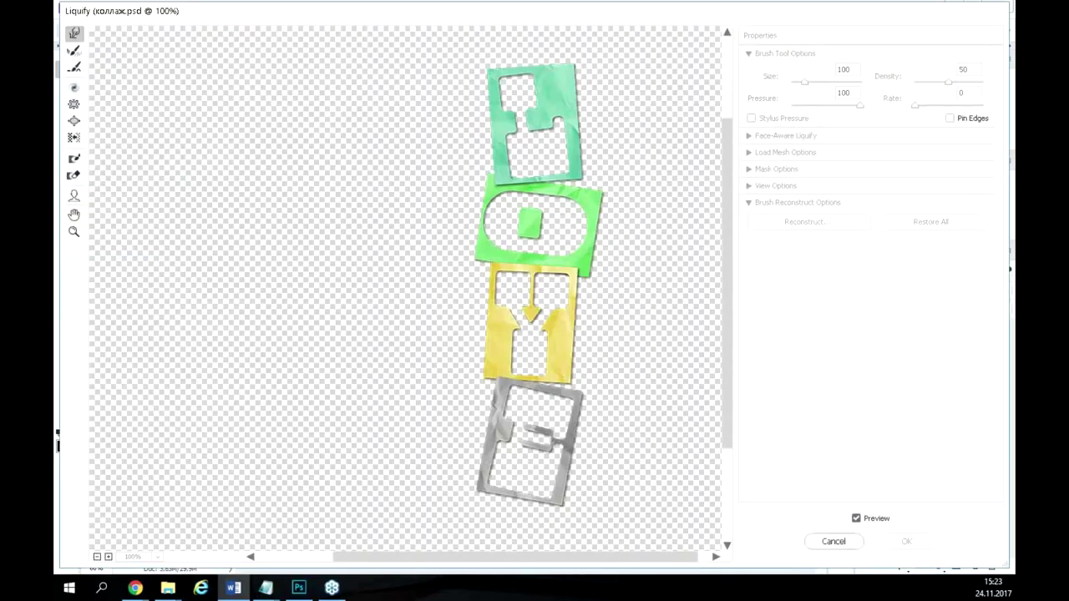
Expand View Options, try Show Mesh at Medium mesh size, and leave the mesh hidden.
click(750, 187)
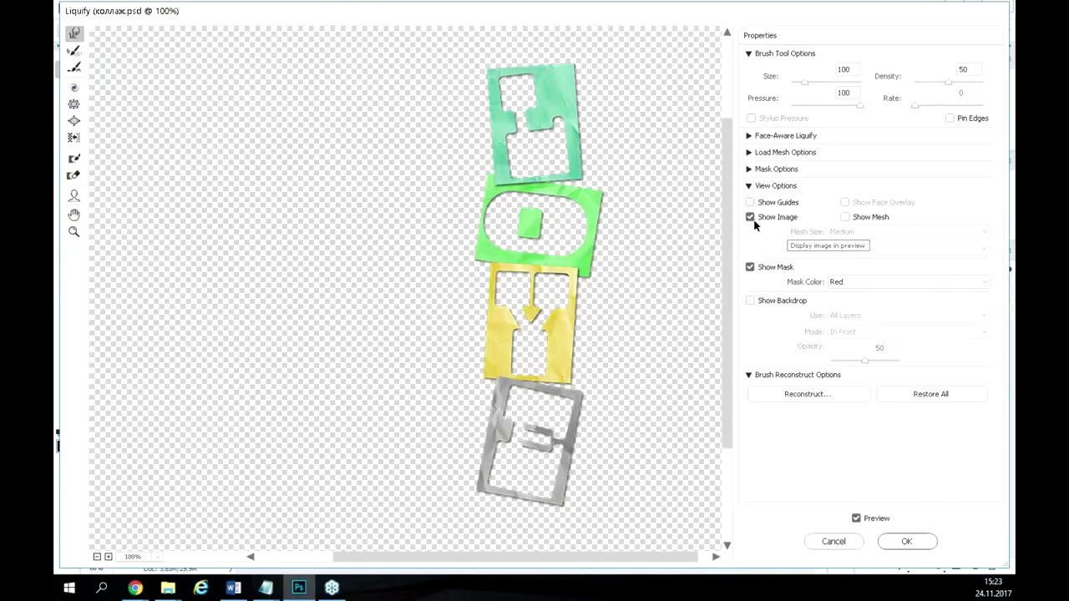
click(844, 217)
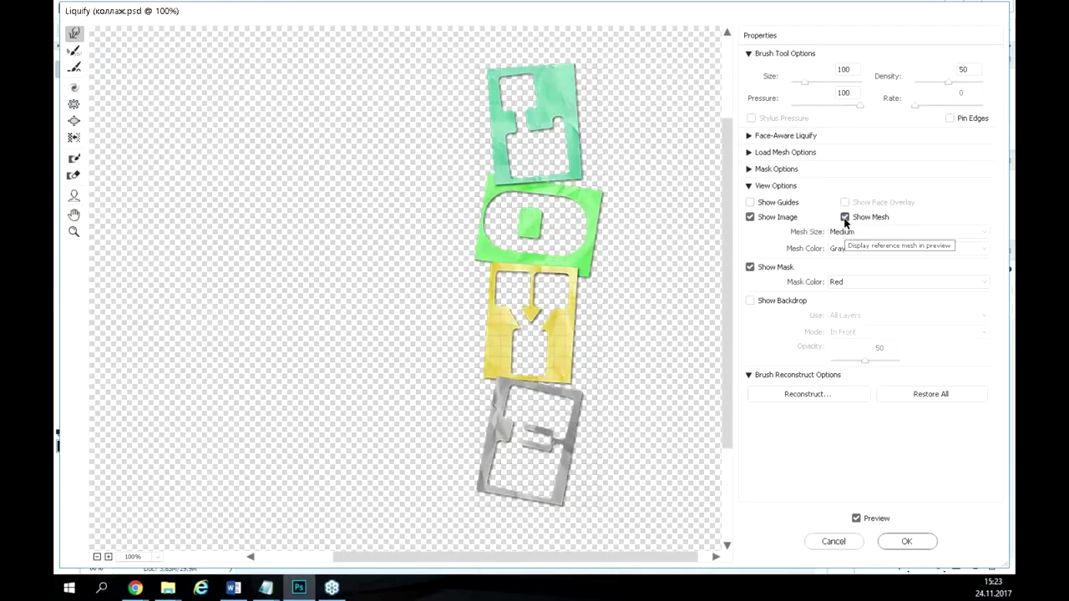
click(845, 217)
click(845, 218)
click(851, 233)
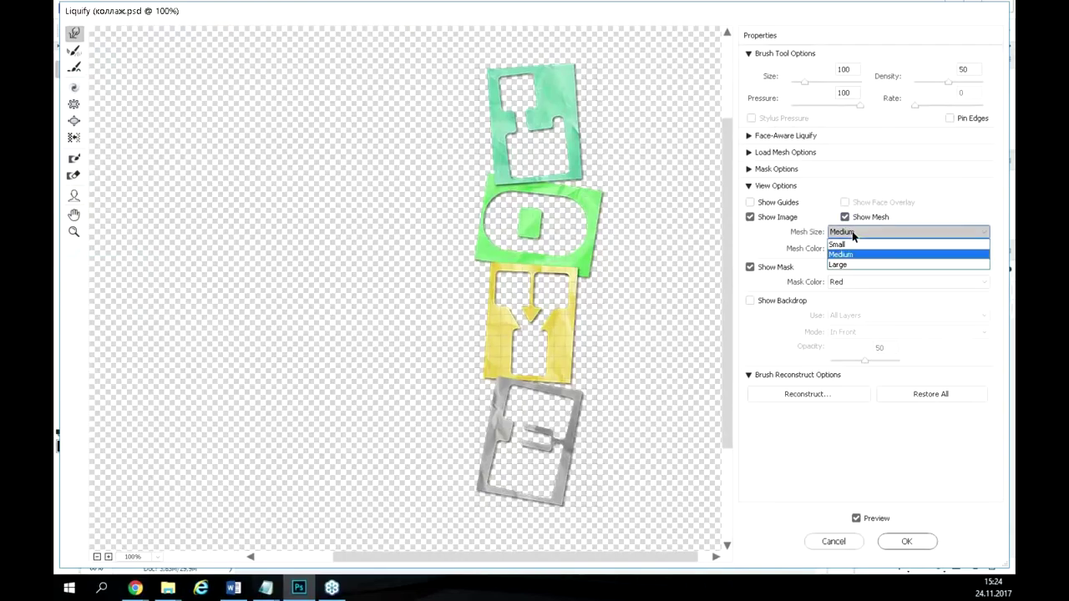
click(852, 233)
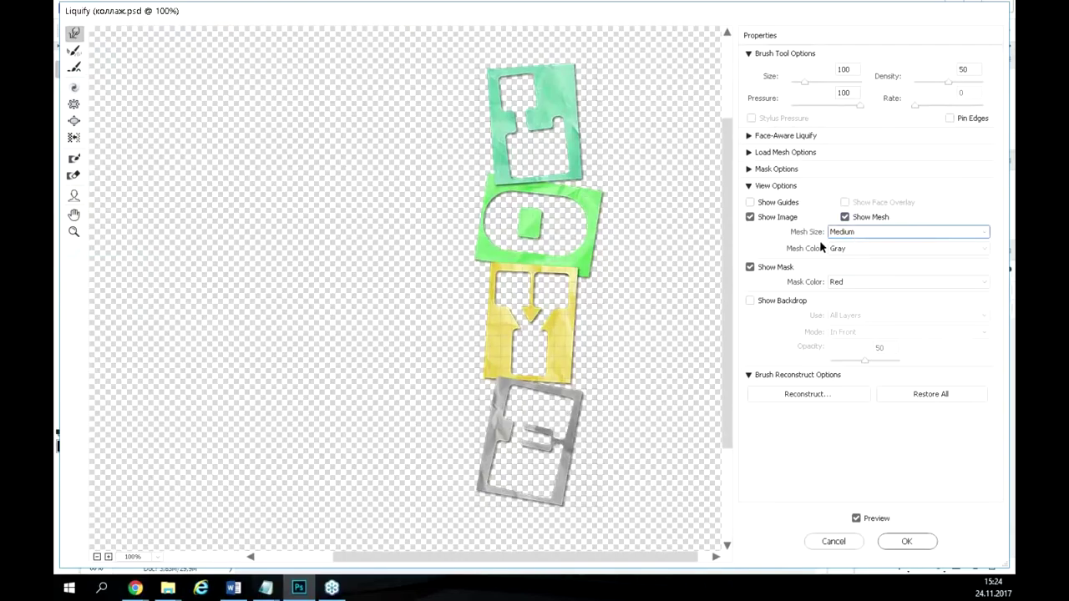
click(845, 218)
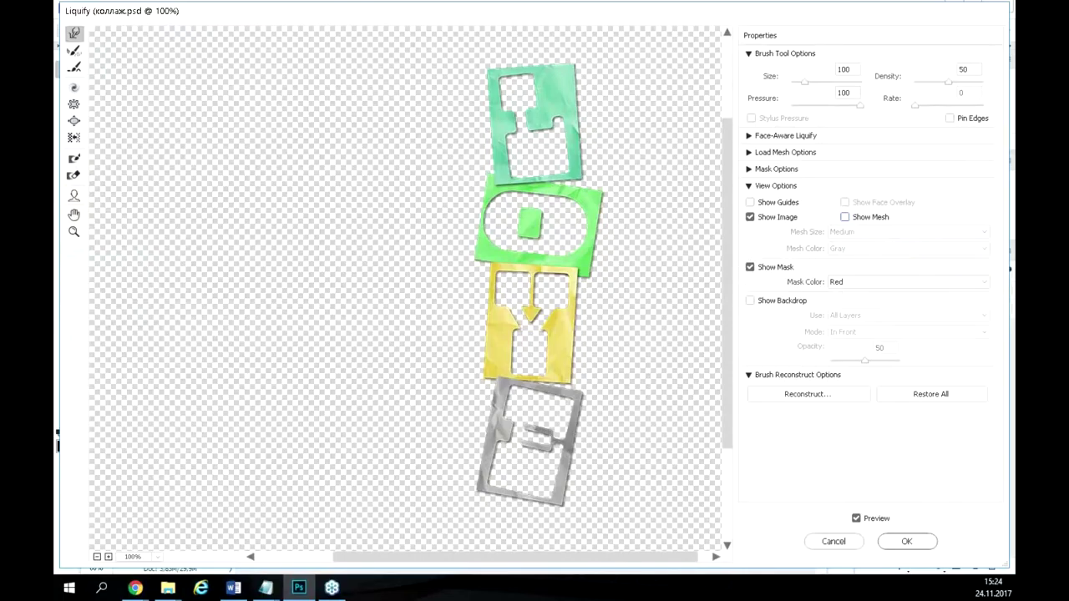
Turn on Show Backdrop so the tree, swing and robin appear at 50% behind the letters.
key(Return)
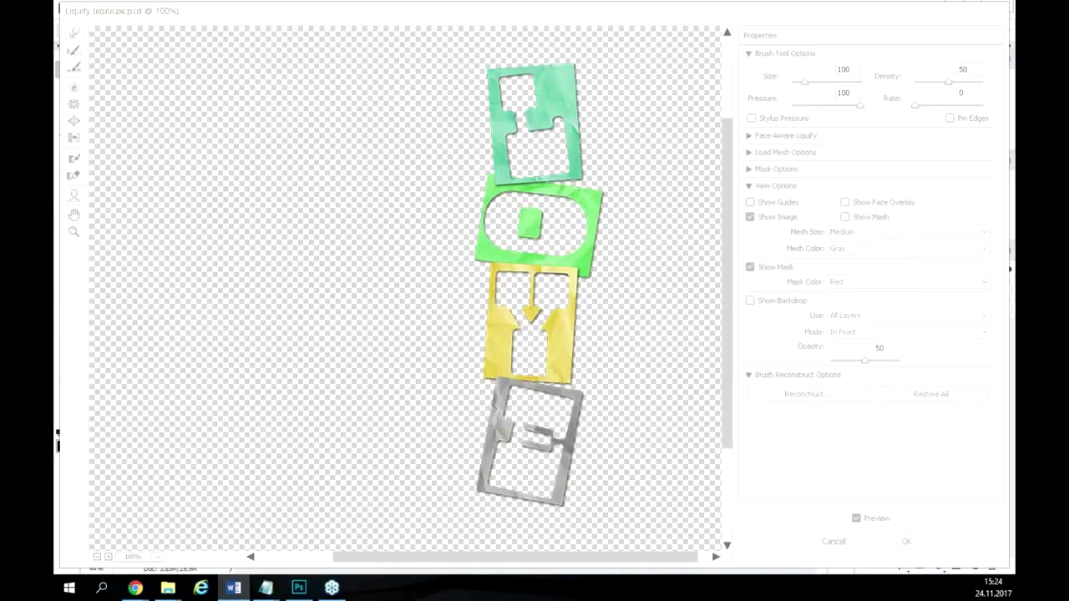
click(774, 287)
click(783, 303)
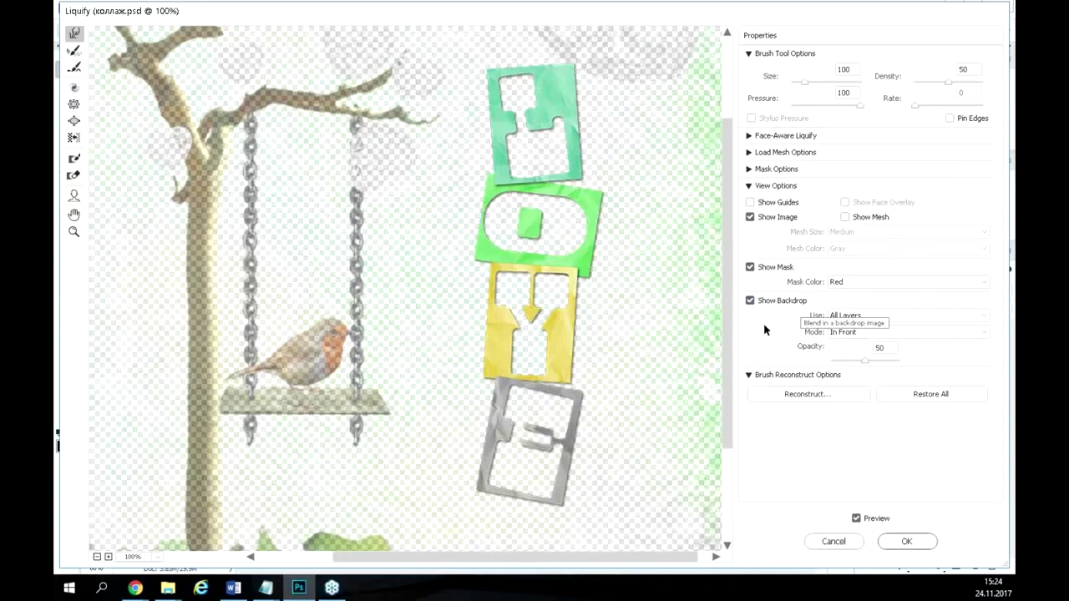
Raise the Liquify Show Backdrop opacity from 50 to 100.
key(alt+Tab)
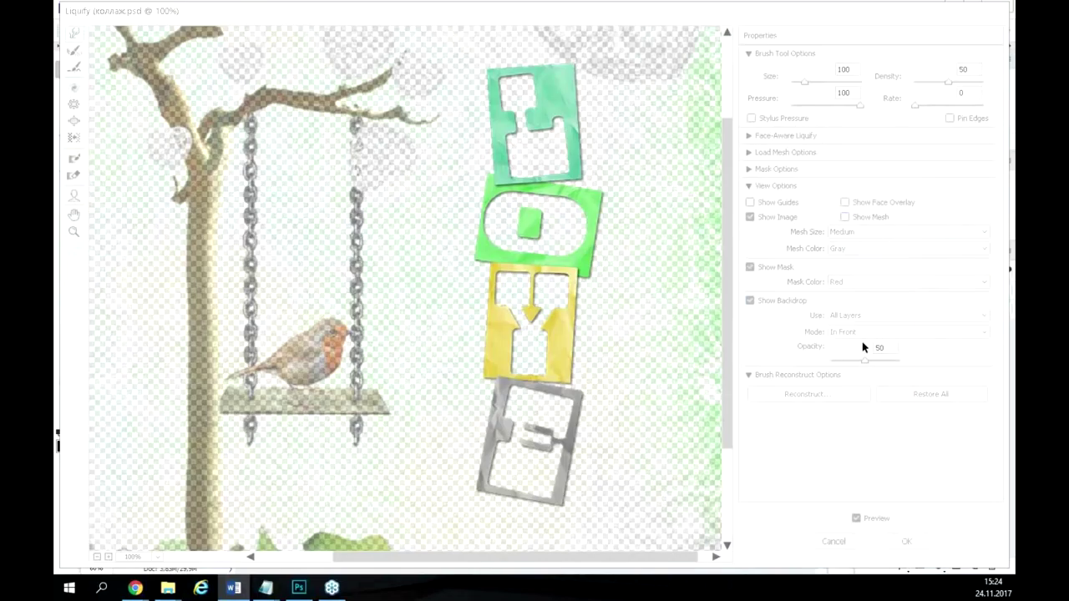
click(808, 317)
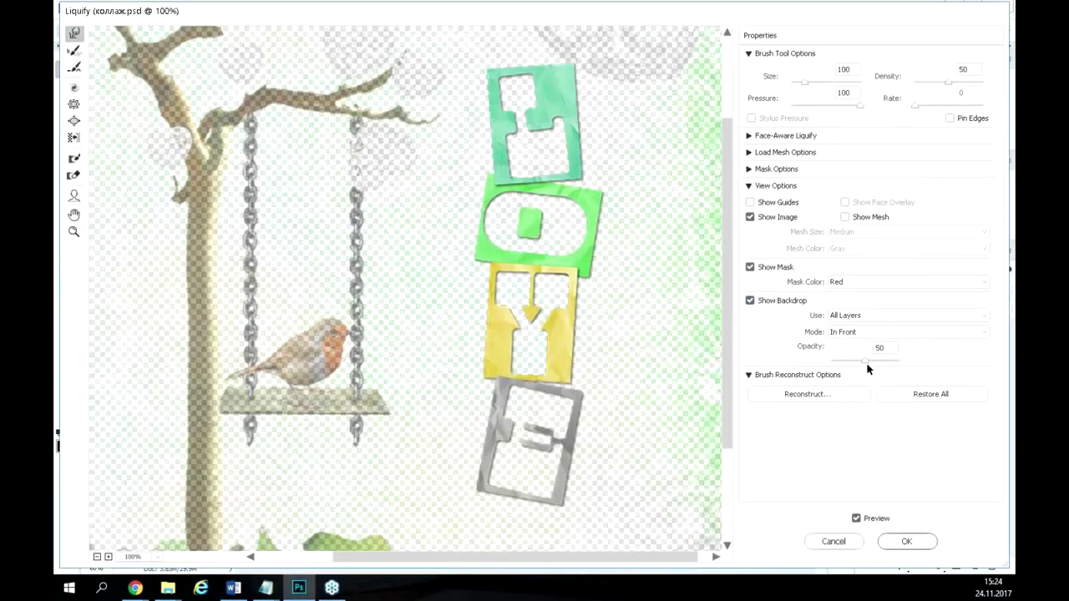
drag(866, 363, 922, 369)
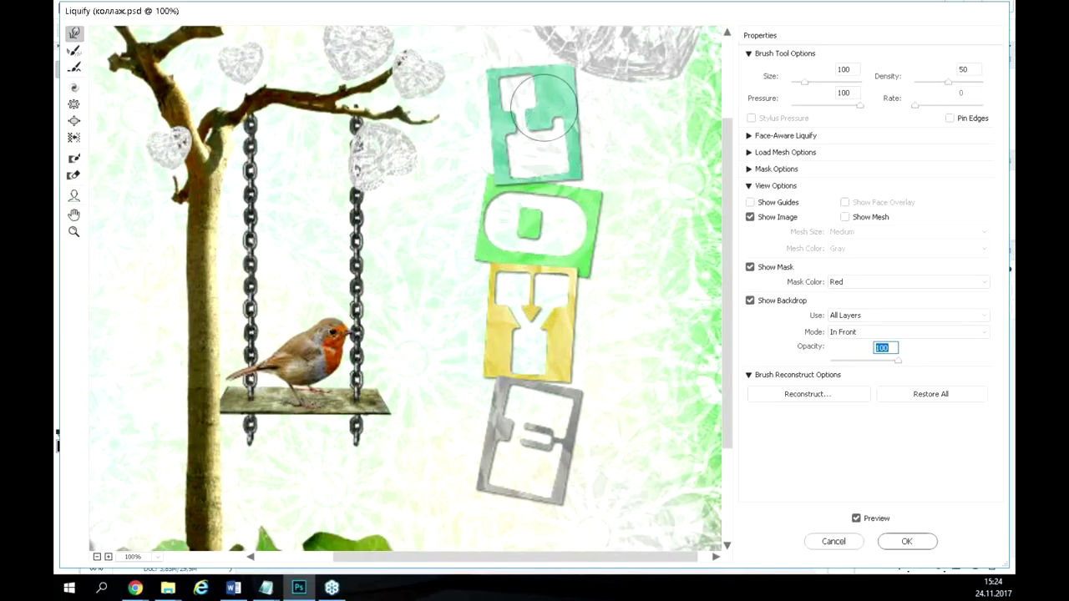
Compare the backdrop Use options Background and All Layers, keeping All Layers.
click(853, 321)
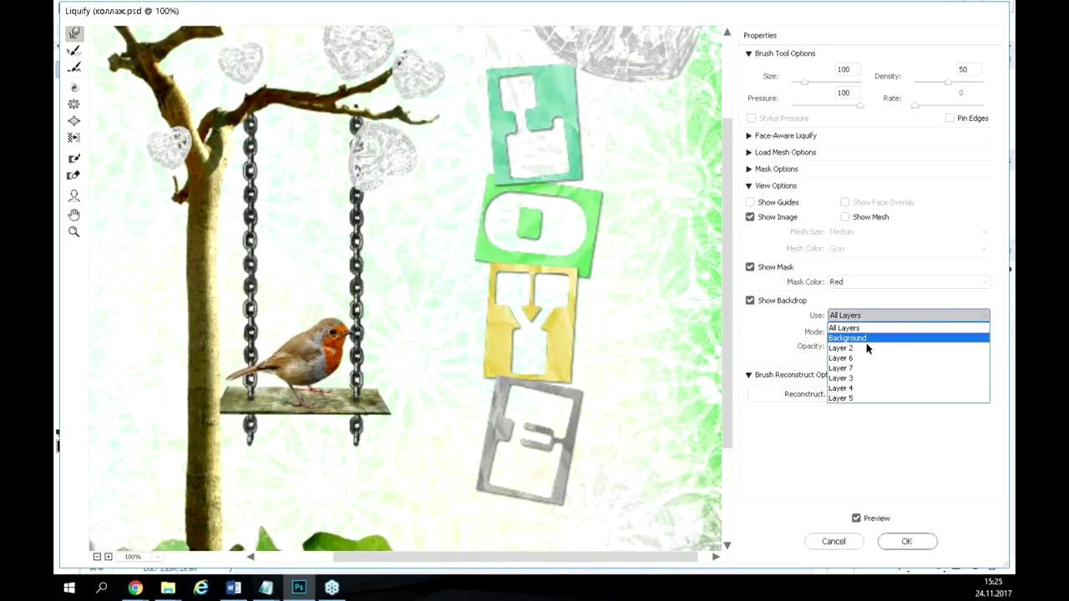
click(854, 339)
click(864, 318)
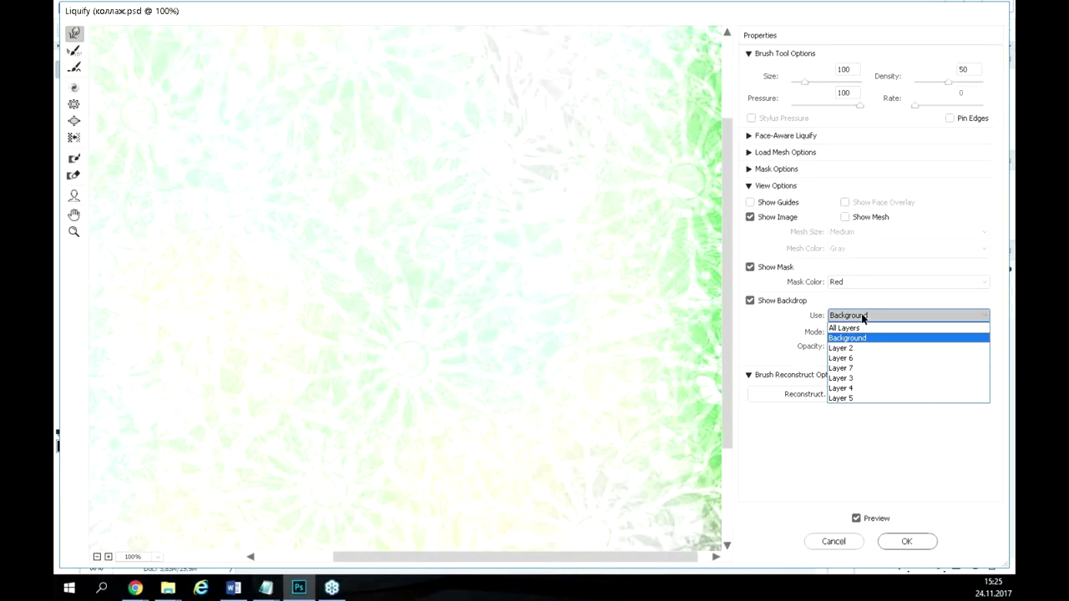
click(862, 328)
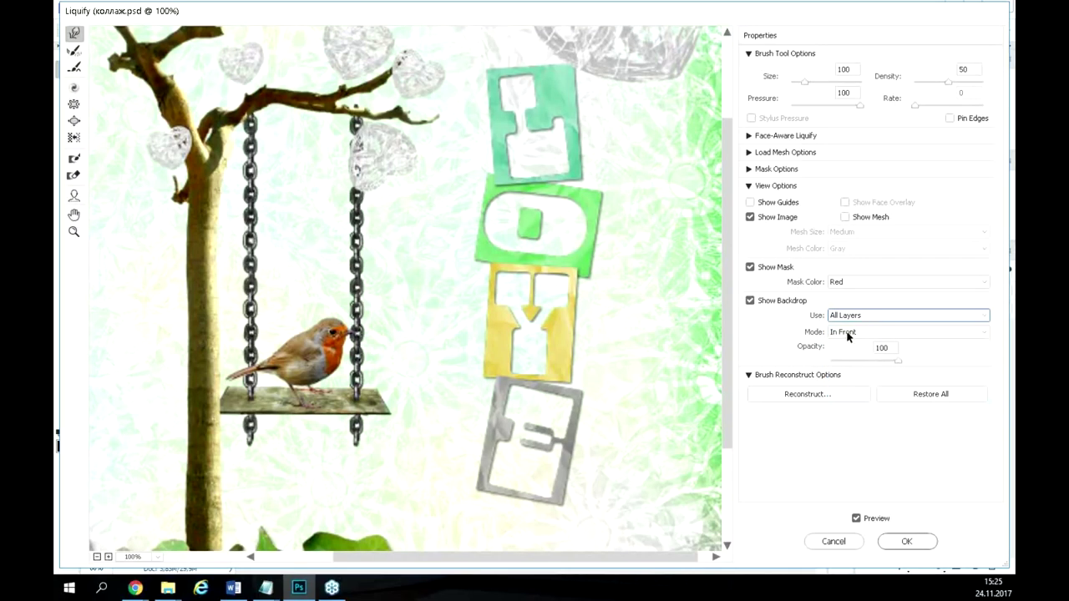
Cycle the backdrop Mode through Behind, Blend and In Front, settling on Behind.
click(848, 333)
click(853, 356)
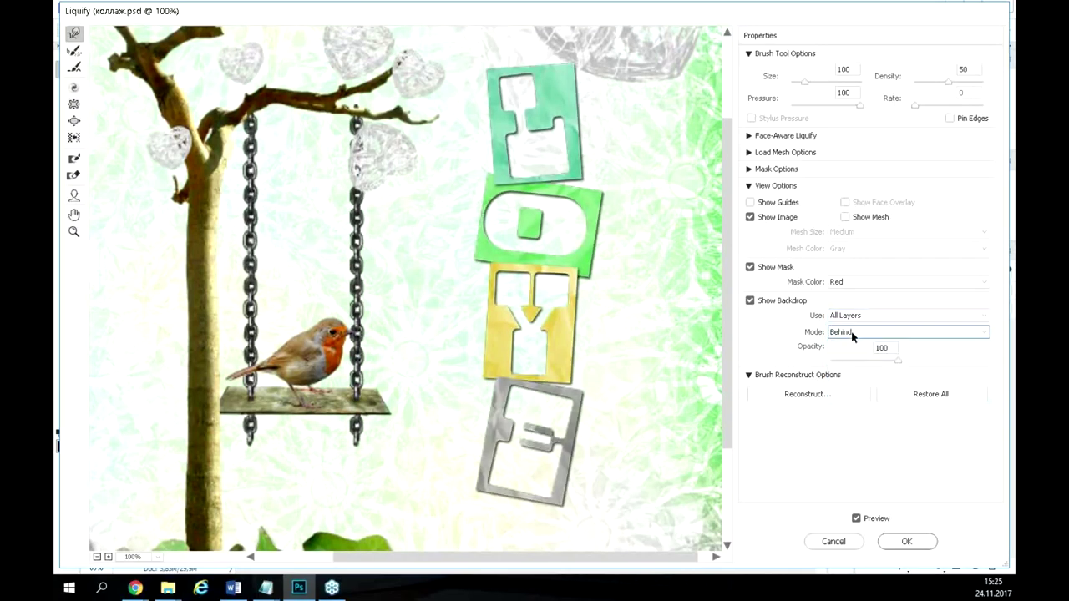
click(853, 335)
click(854, 361)
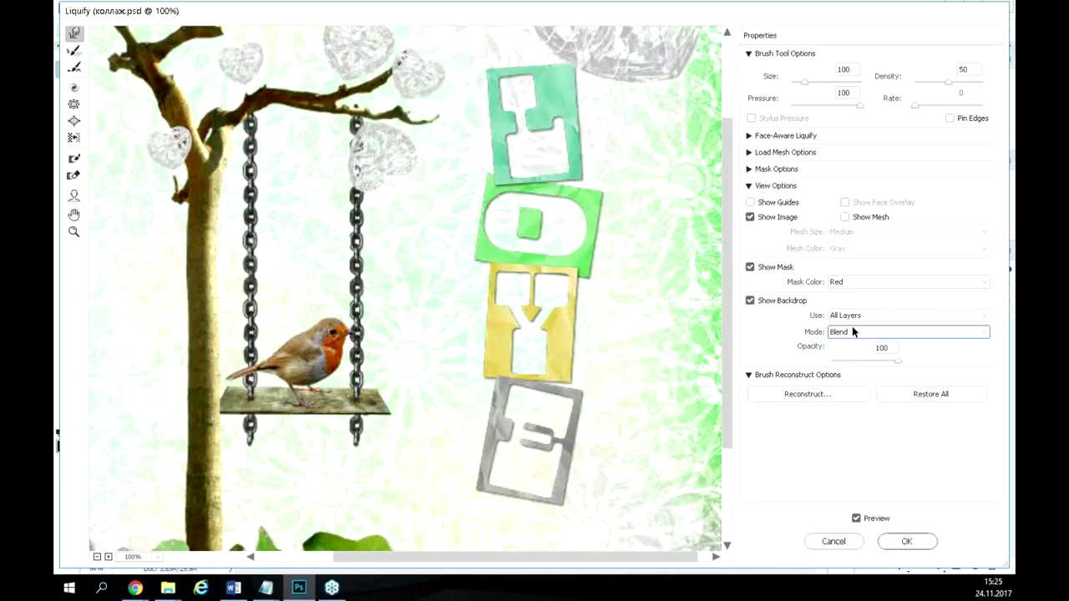
click(854, 331)
click(851, 344)
click(861, 328)
click(855, 355)
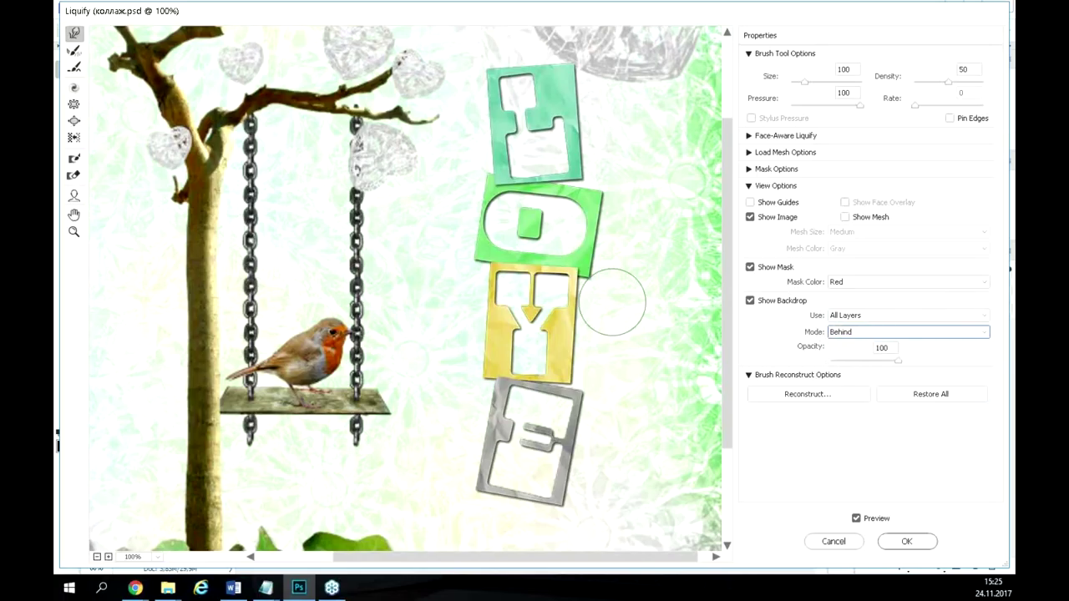
key(Return)
key(alt)
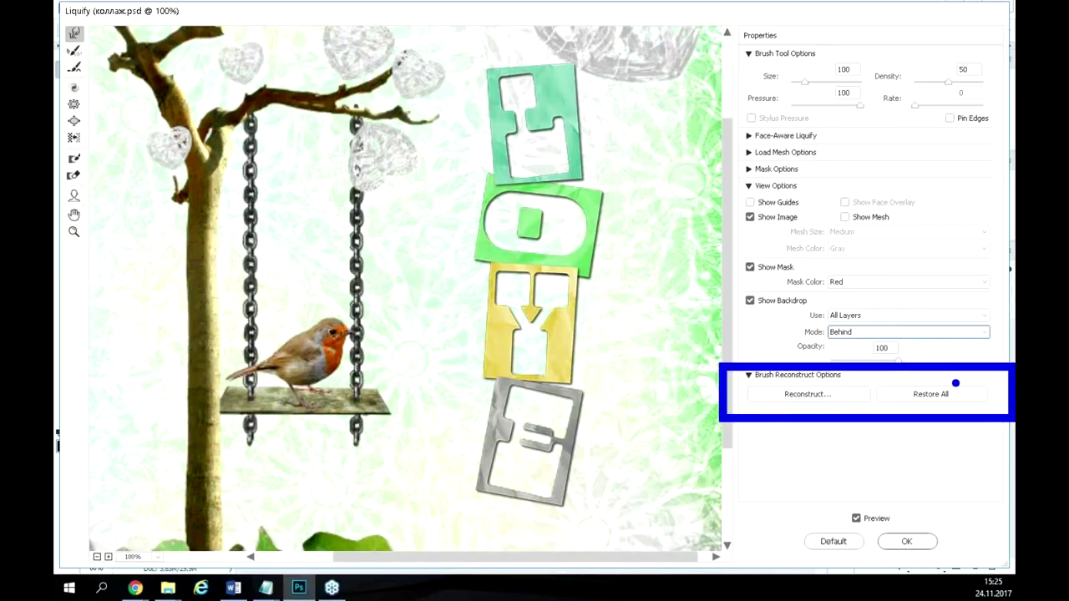
drag(955, 382, 1010, 356)
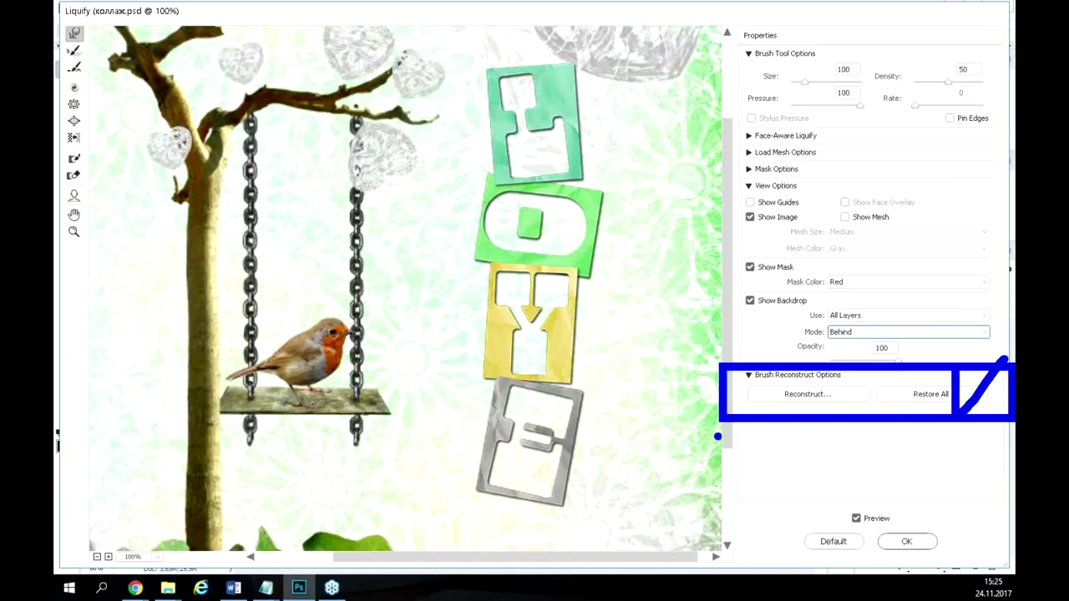
mouse_move(666, 159)
mouse_down()
mouse_move(803, 153)
mouse_move(679, 216)
mouse_move(849, 203)
mouse_up()
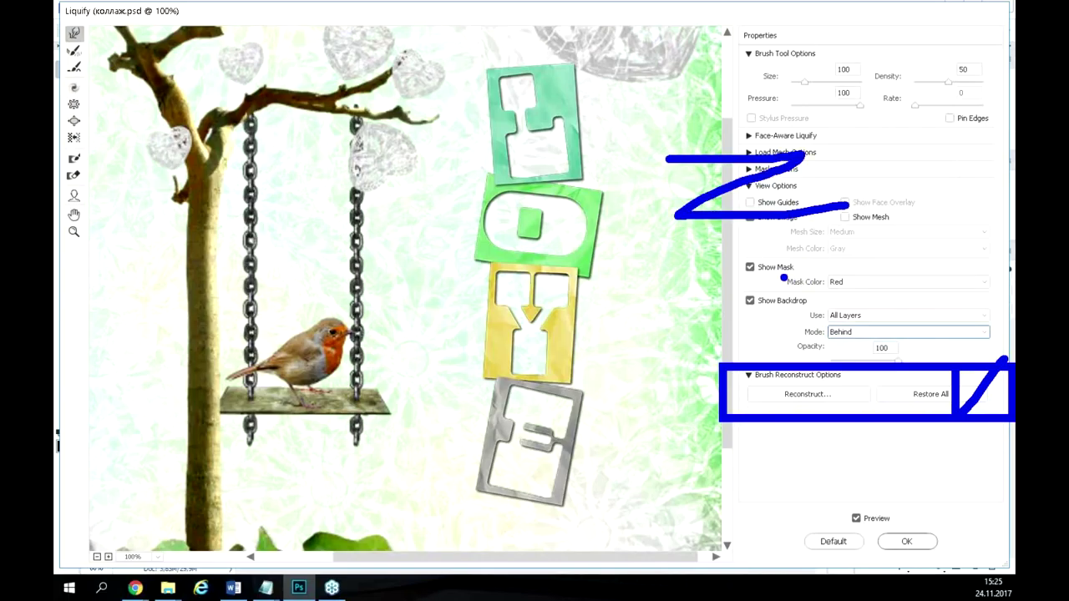
mouse_move(850, 162)
mouse_down()
mouse_move(882, 185)
mouse_move(948, 155)
mouse_up()
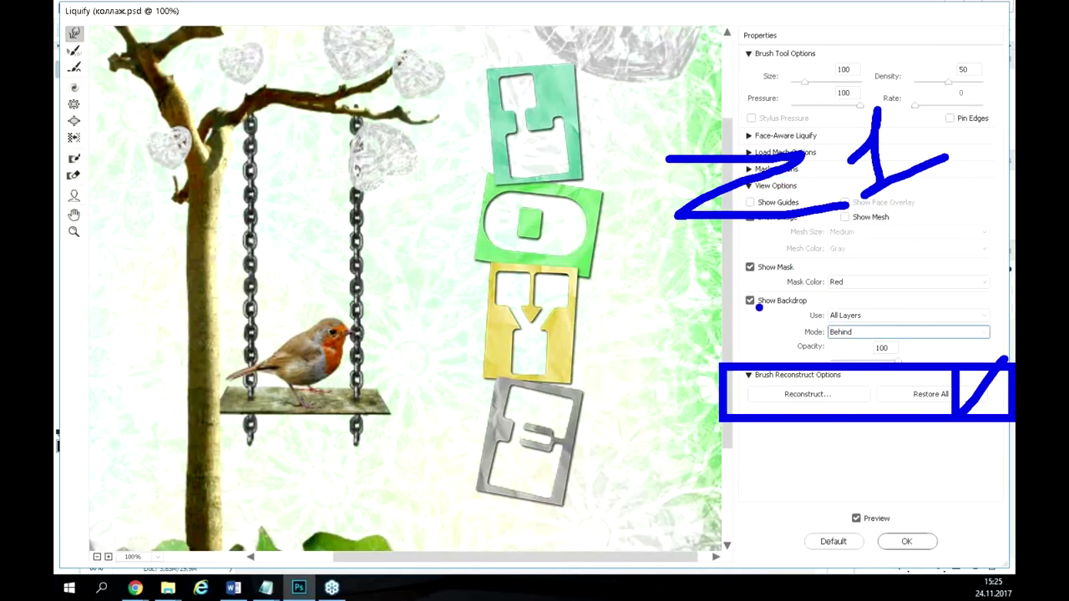
key(Escape)
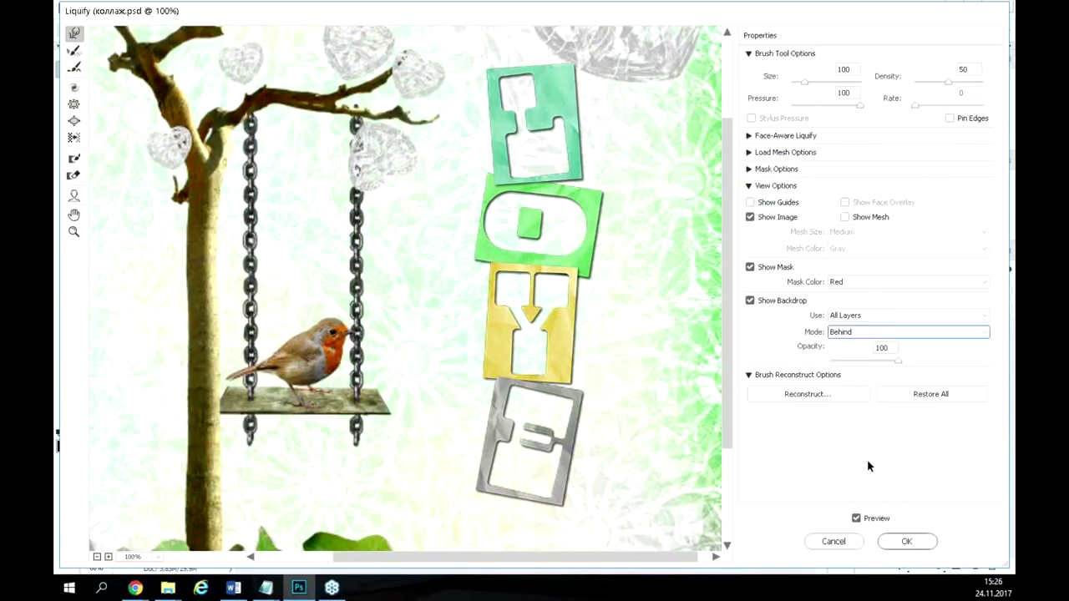
key(alt)
mouse_move(631, 132)
mouse_down()
mouse_move(590, 109)
mouse_move(685, 136)
mouse_up()
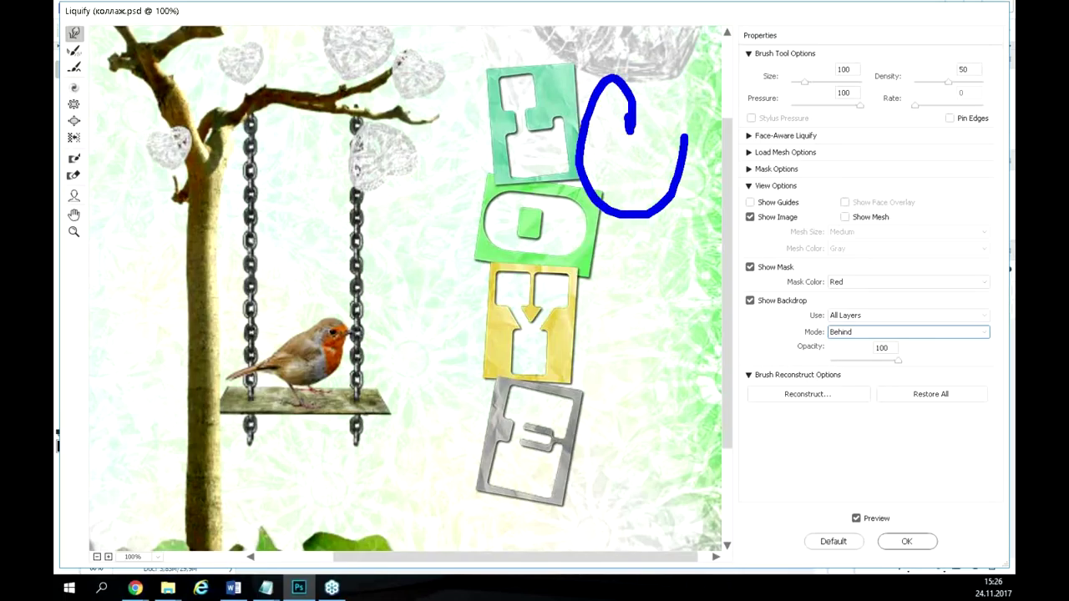
drag(688, 84, 693, 194)
drag(647, 159, 724, 108)
drag(720, 177, 774, 117)
mouse_move(791, 33)
mouse_down()
mouse_move(794, 175)
mouse_move(864, 134)
mouse_up()
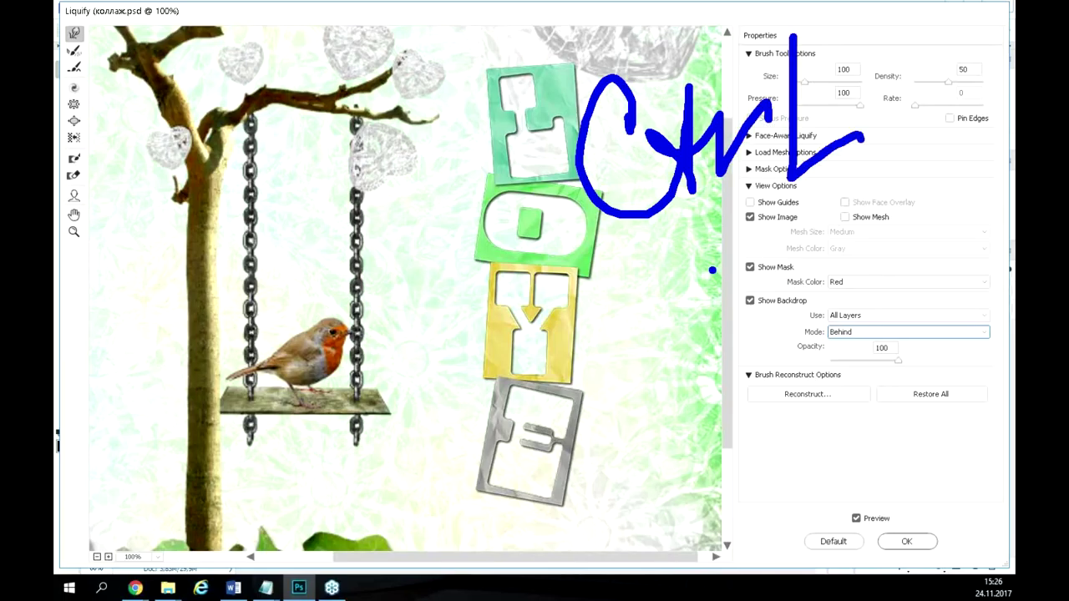
drag(723, 203, 672, 364)
drag(694, 303, 669, 357)
mouse_move(733, 204)
mouse_down()
mouse_move(722, 330)
mouse_move(749, 266)
mouse_up()
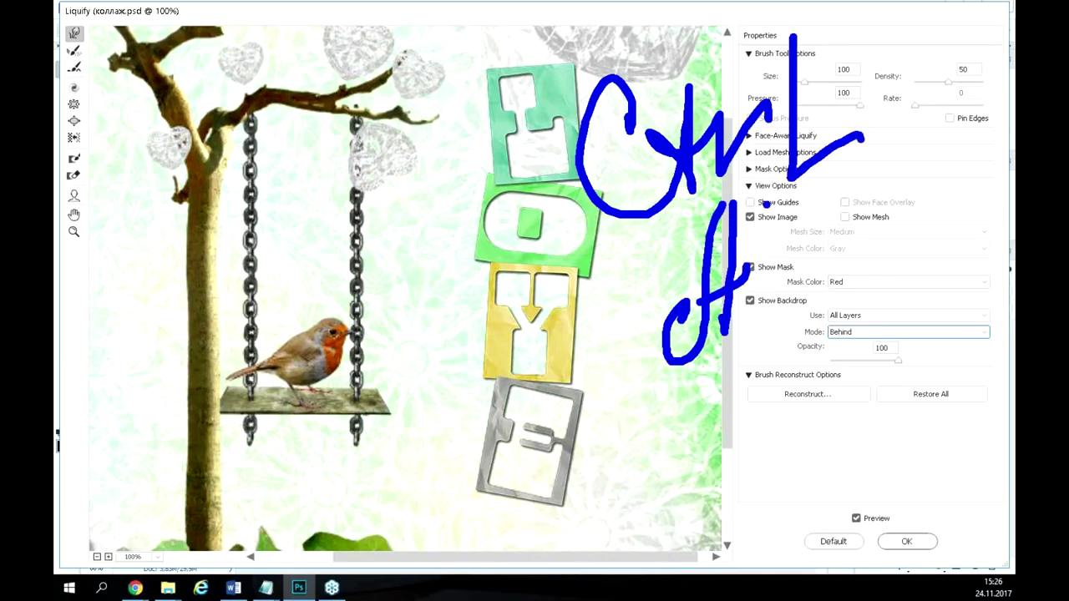
drag(767, 203, 810, 307)
drag(831, 192, 800, 294)
mouse_move(798, 293)
mouse_down()
mouse_move(871, 219)
mouse_move(892, 214)
mouse_up()
mouse_move(716, 509)
mouse_down()
mouse_move(882, 386)
mouse_move(979, 439)
mouse_up()
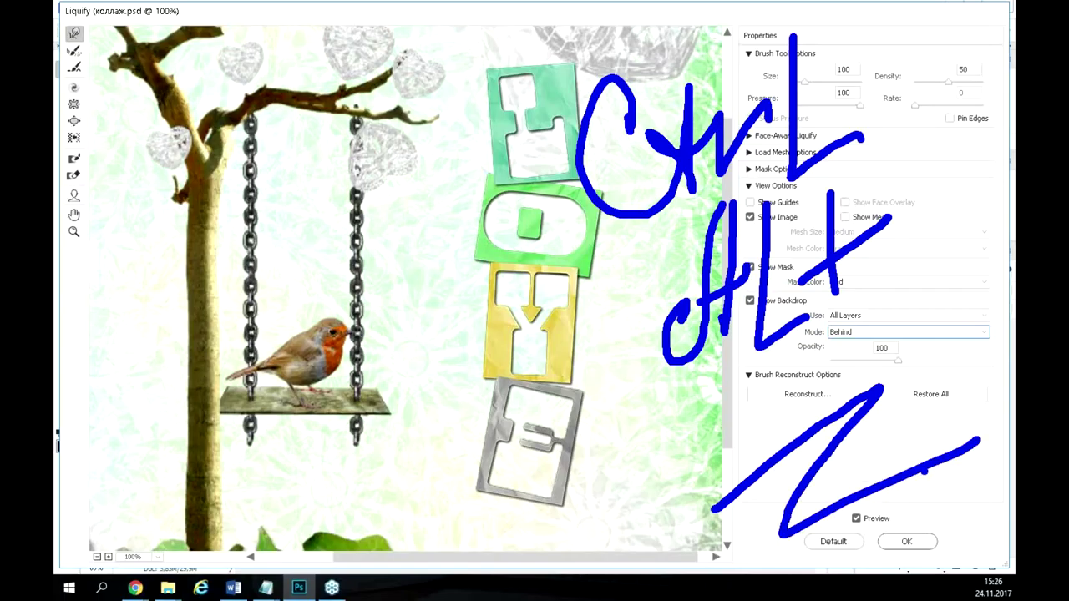
mouse_move(791, 372)
mouse_down()
mouse_move(787, 412)
mouse_move(828, 374)
mouse_up()
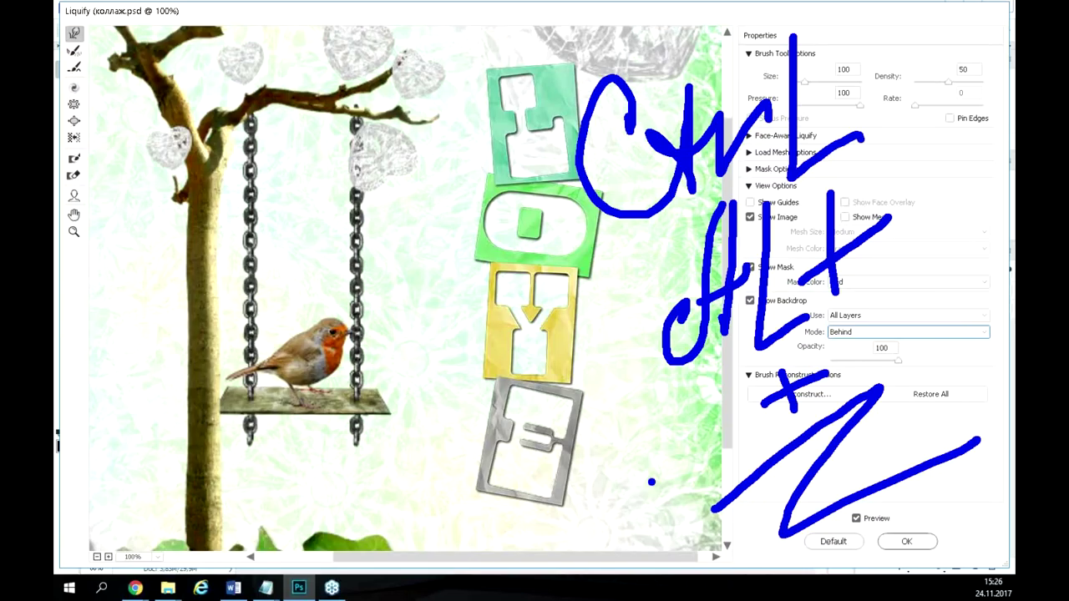
key(Escape)
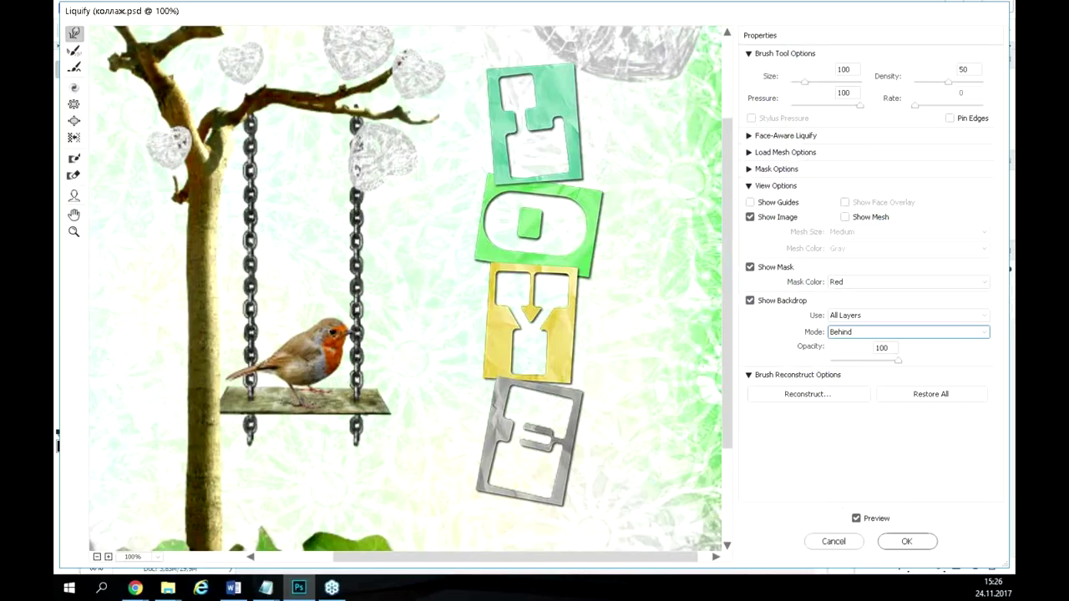
Zoom the Liquify preview to 120%, back to 100%, then to 110%.
key(Return)
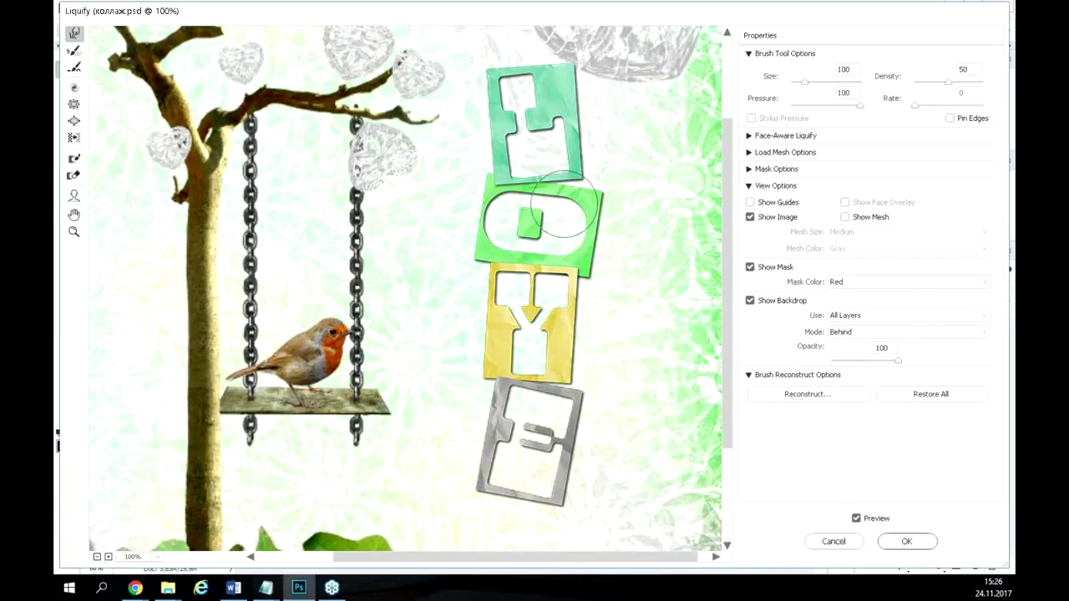
key(ctrl+plus)
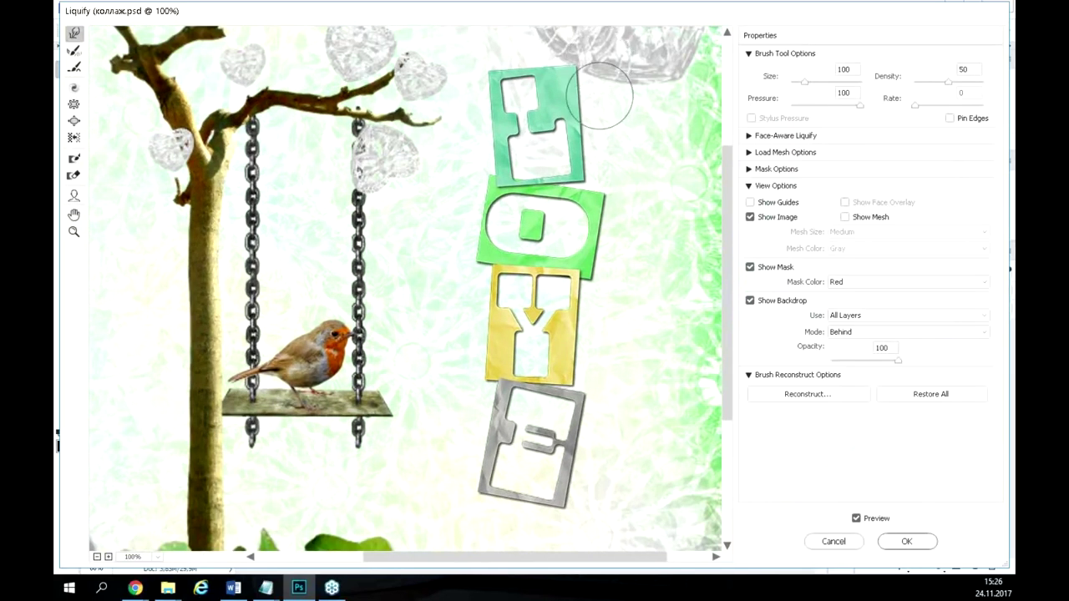
key(ctrl+minus)
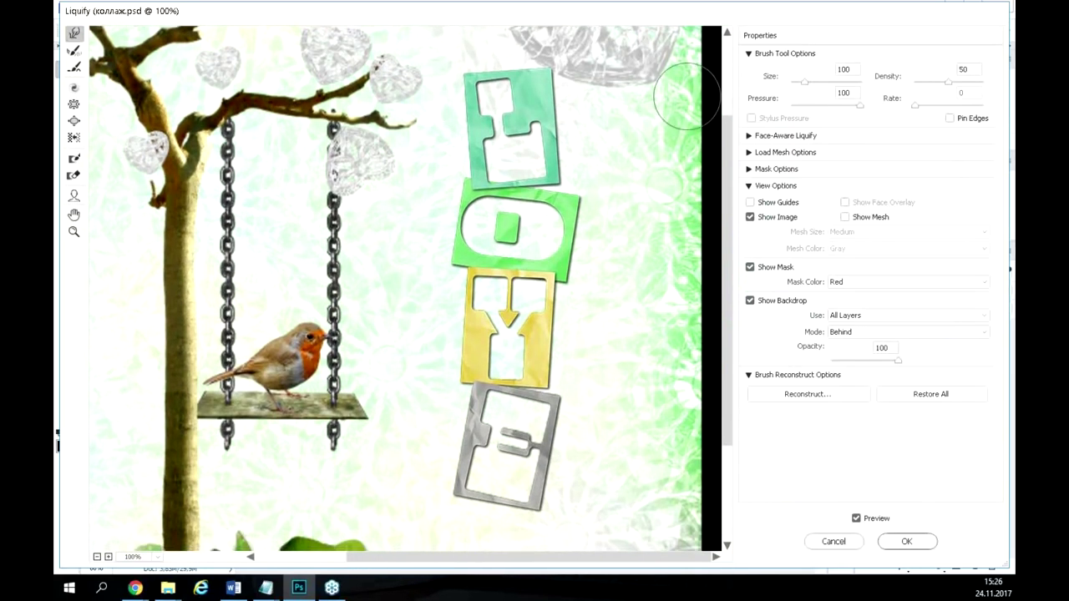
key(ctrl+plus)
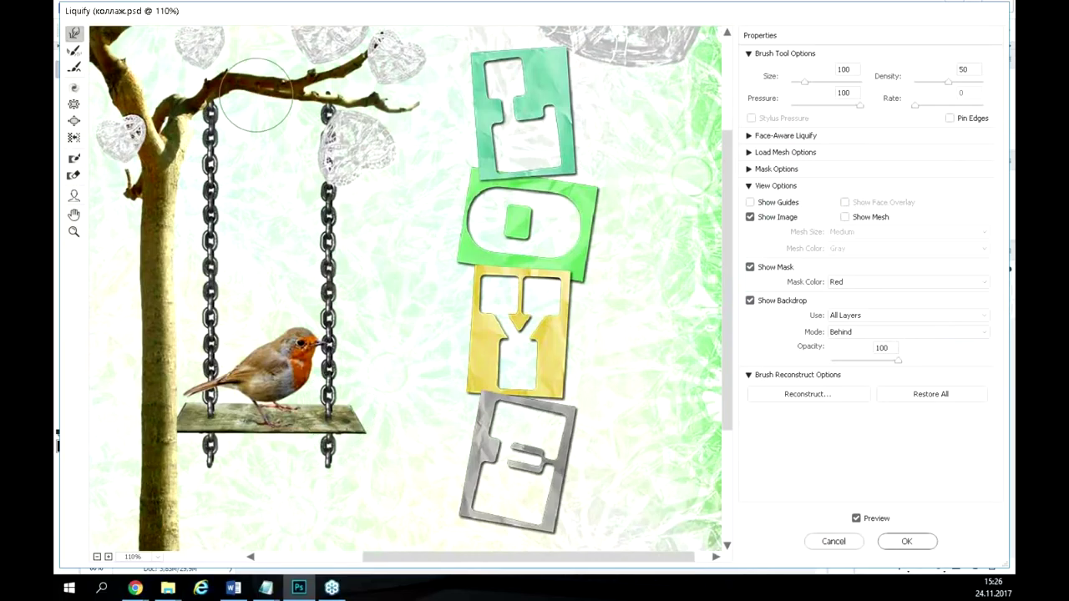
key(alt)
key(alt+Tab)
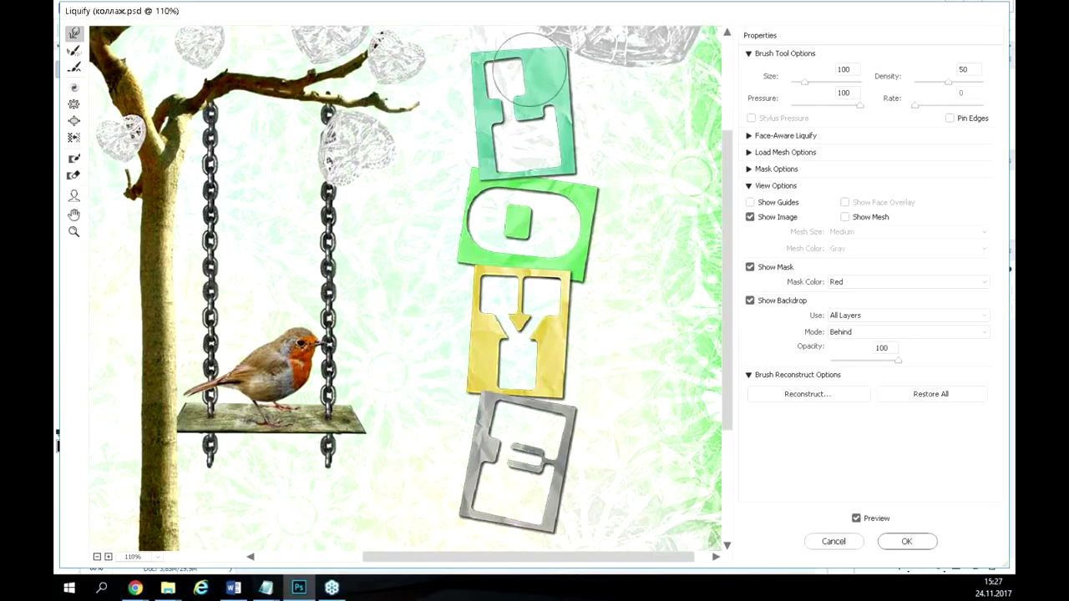
Warp the top green block's top, try In Front and Blend backdrop modes, then hide the backdrop.
mouse_move(526, 89)
mouse_down()
mouse_move(558, 52)
mouse_move(572, 55)
mouse_move(502, 84)
mouse_move(494, 73)
mouse_move(477, 78)
mouse_move(479, 58)
mouse_move(489, 129)
mouse_move(474, 131)
mouse_move(534, 142)
mouse_move(579, 167)
mouse_move(566, 97)
mouse_move(558, 157)
mouse_up()
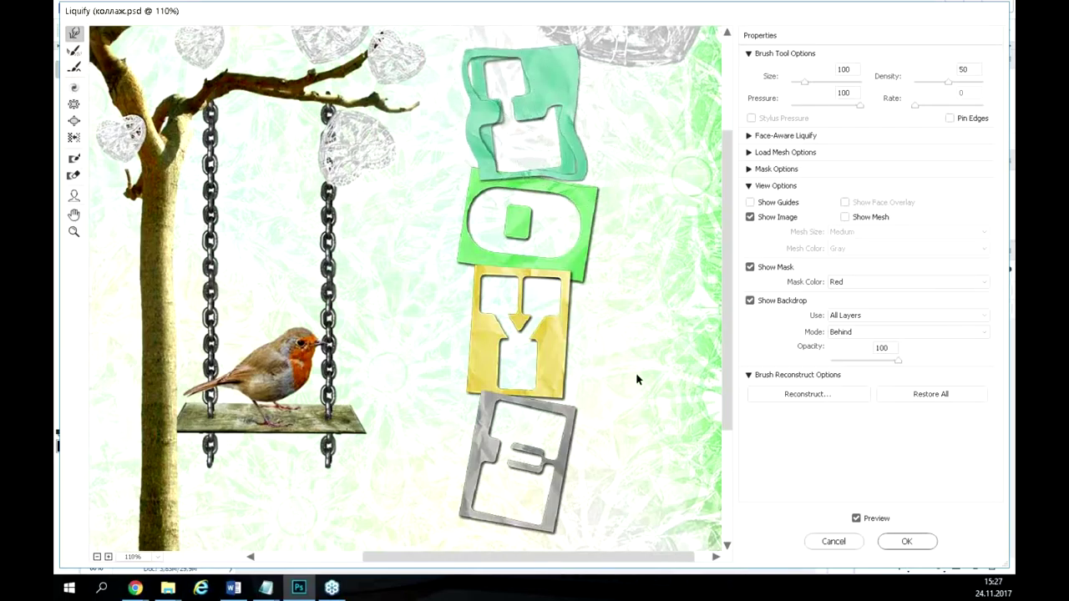
click(842, 332)
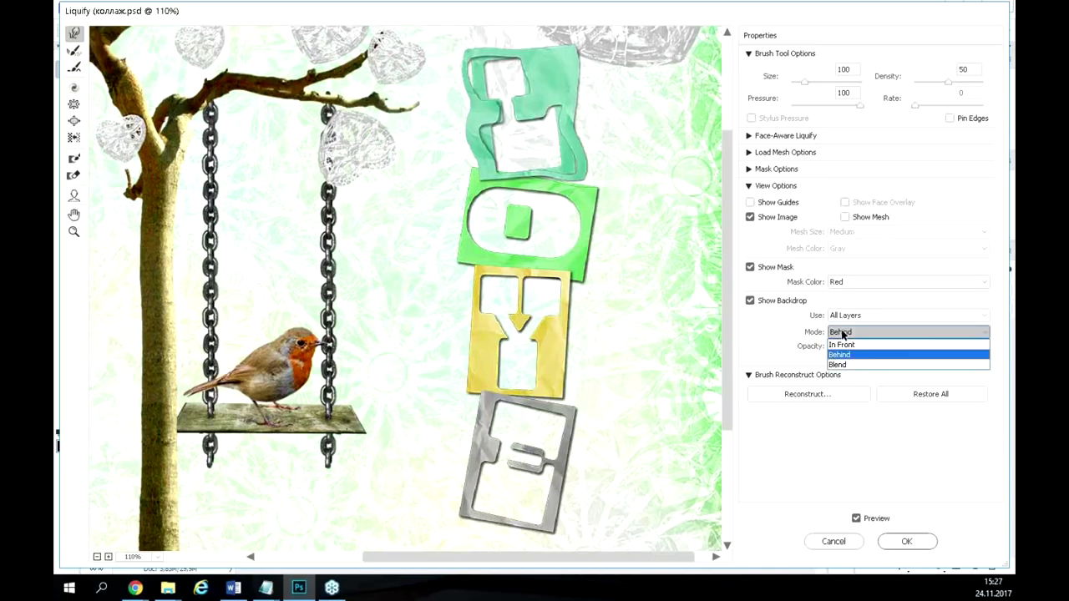
click(844, 341)
click(842, 333)
click(844, 361)
click(751, 300)
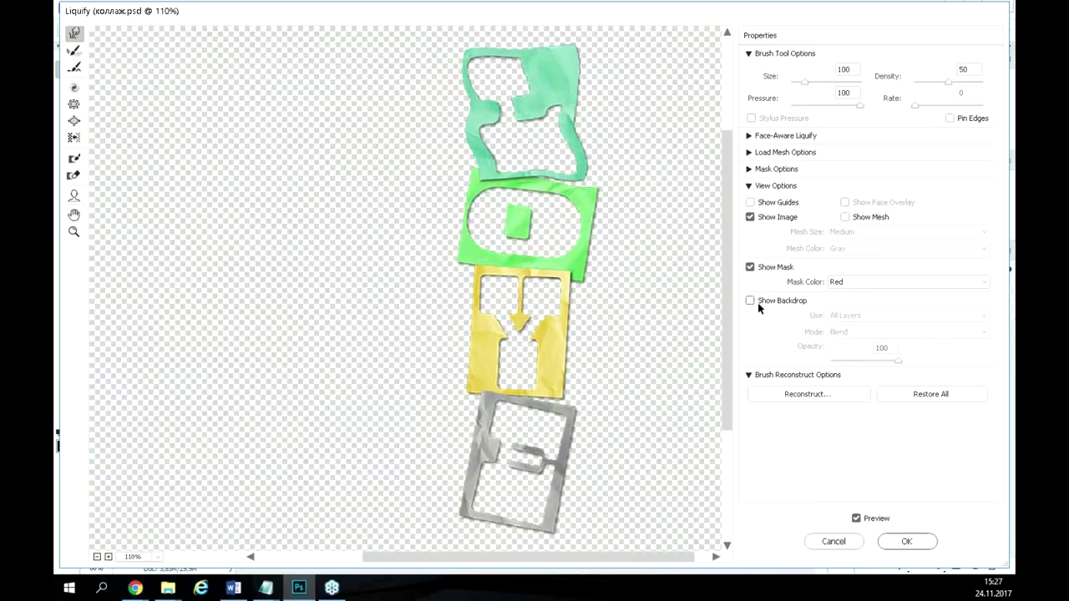
click(758, 301)
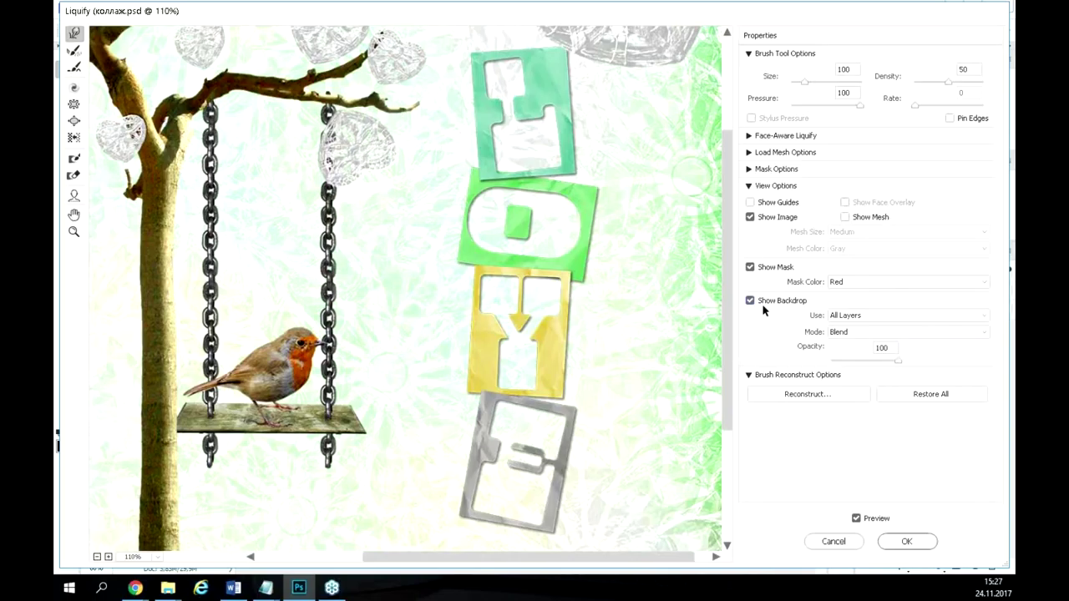
click(751, 300)
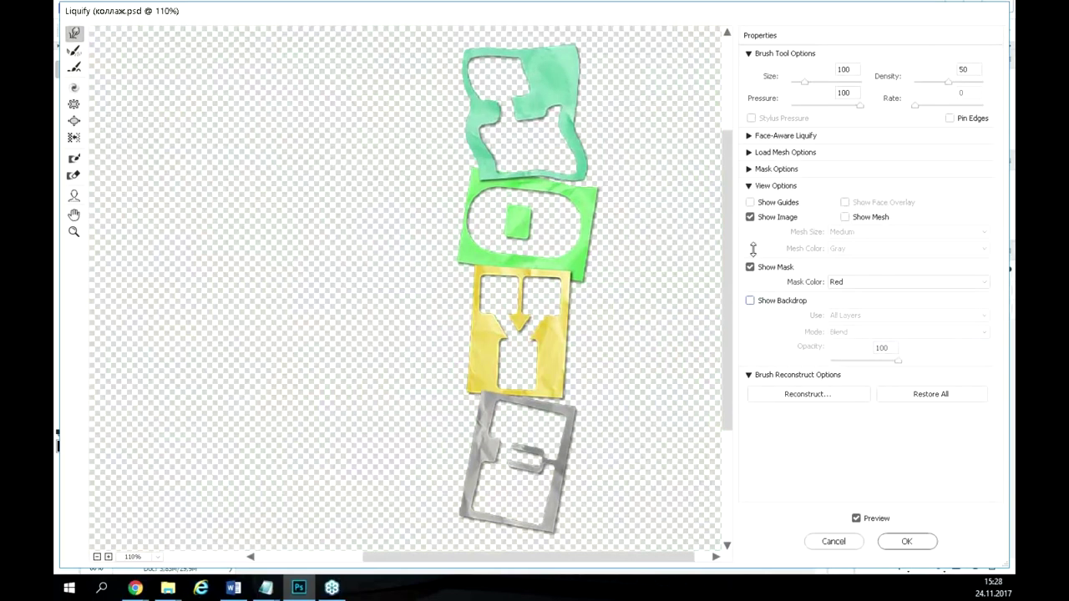
Warp the edges of the top piece, the green frame and the yellow frame's arrow.
drag(441, 179, 472, 126)
drag(556, 117, 586, 146)
mouse_move(598, 228)
mouse_down()
mouse_move(461, 258)
mouse_move(474, 216)
mouse_up()
mouse_move(609, 214)
mouse_down()
mouse_move(607, 184)
mouse_move(603, 242)
mouse_up()
mouse_move(593, 359)
mouse_down()
mouse_move(553, 318)
mouse_move(533, 351)
mouse_move(441, 323)
mouse_up()
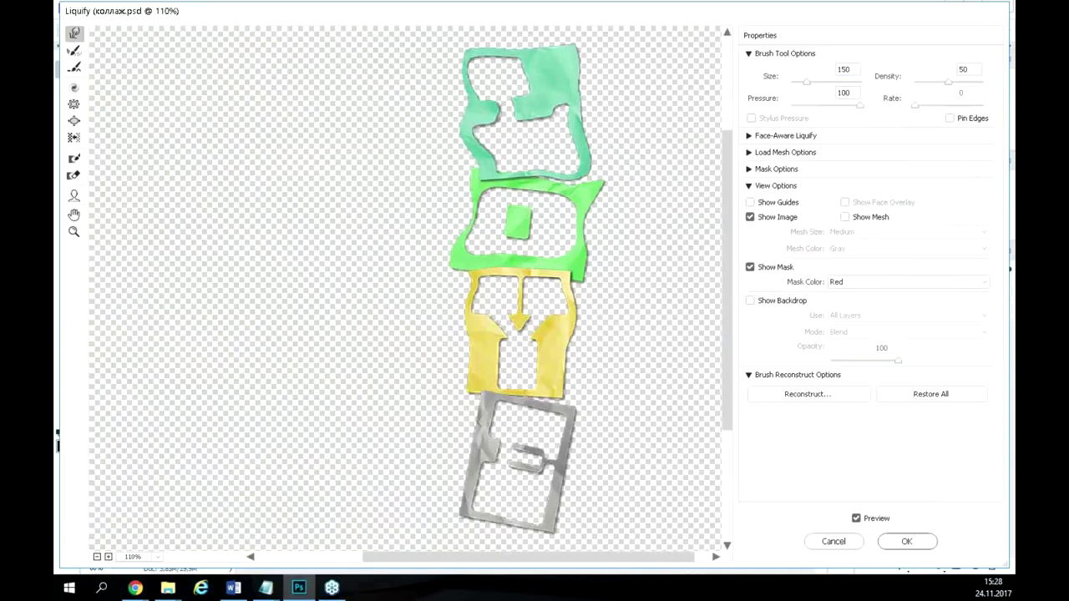
Set the brush Size to 300 and push all four letter pieces' edges inward to narrow them.
click(854, 72)
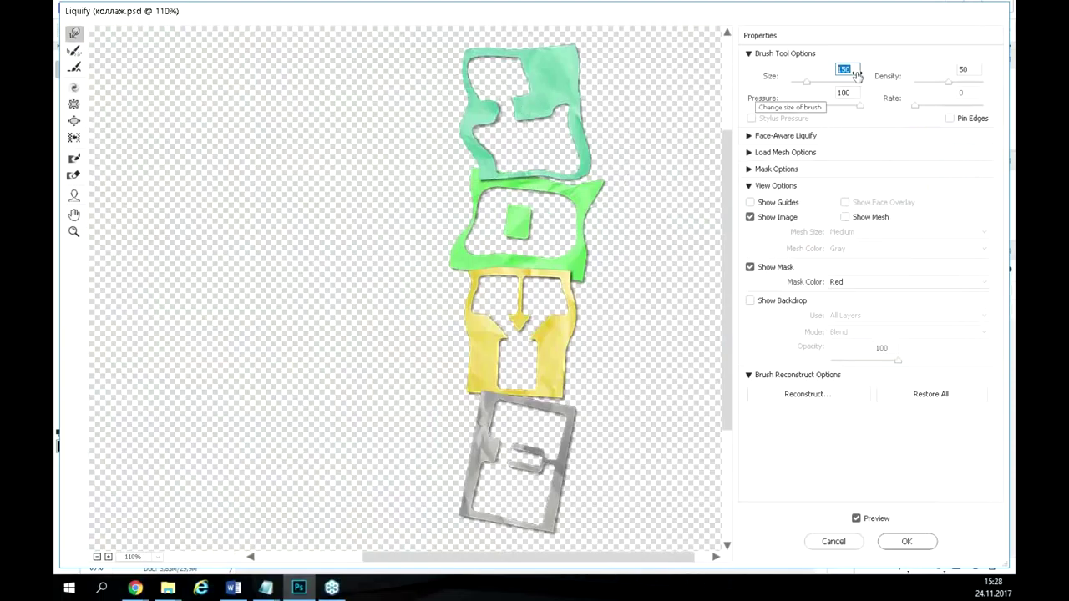
text(300)
key(Return)
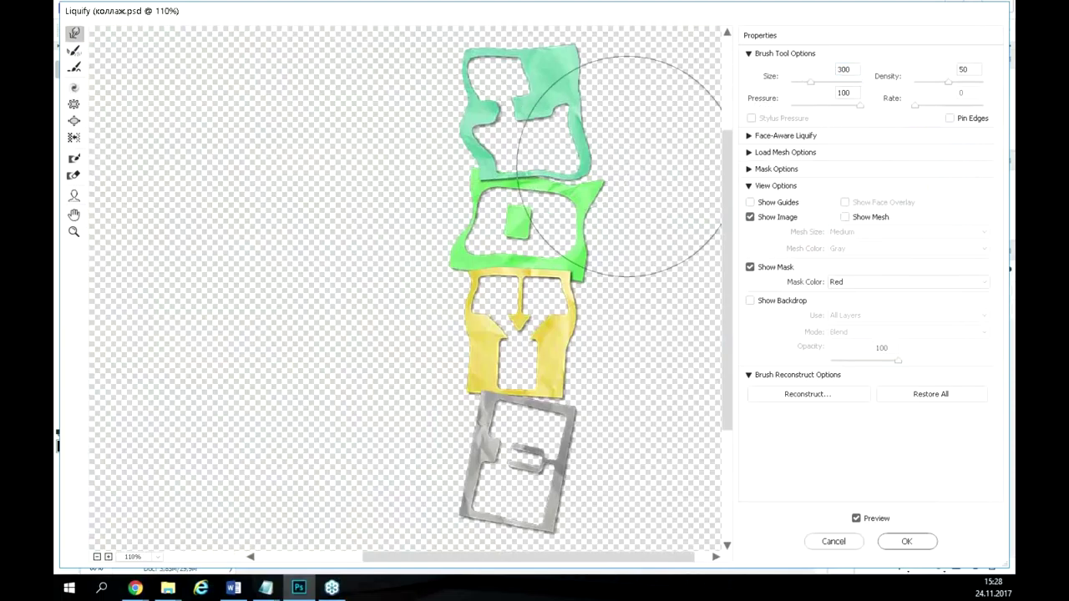
drag(370, 201, 436, 194)
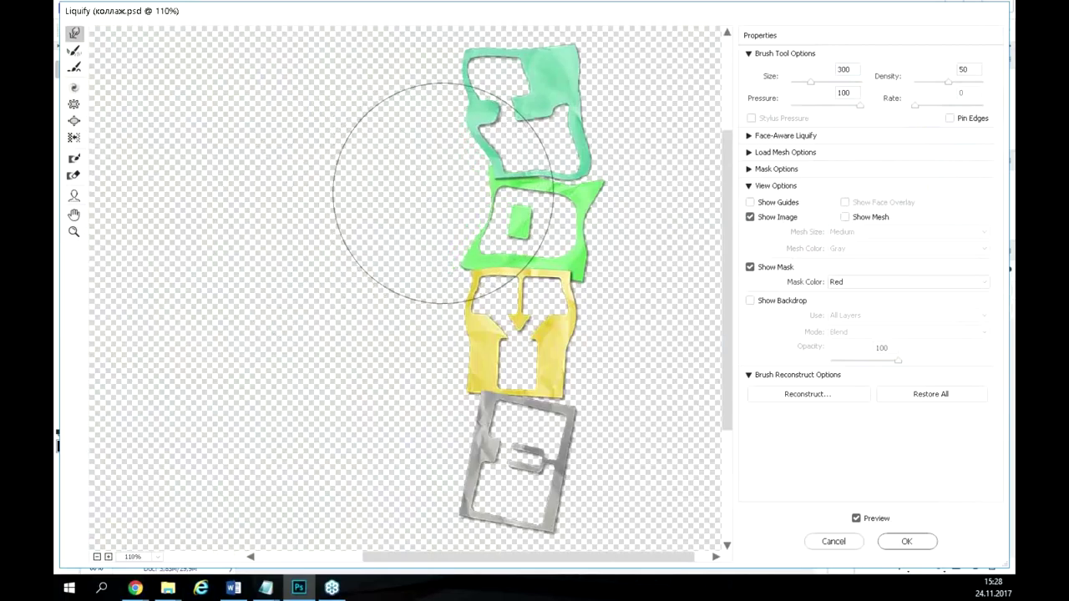
drag(651, 158, 591, 167)
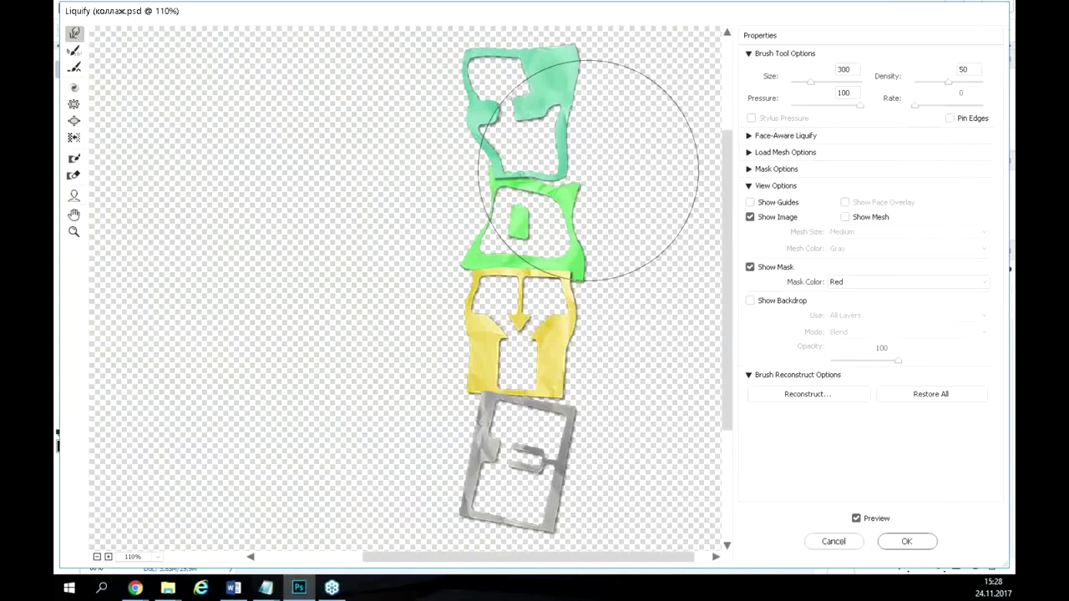
mouse_move(382, 470)
mouse_down()
mouse_move(413, 456)
mouse_move(440, 406)
mouse_up()
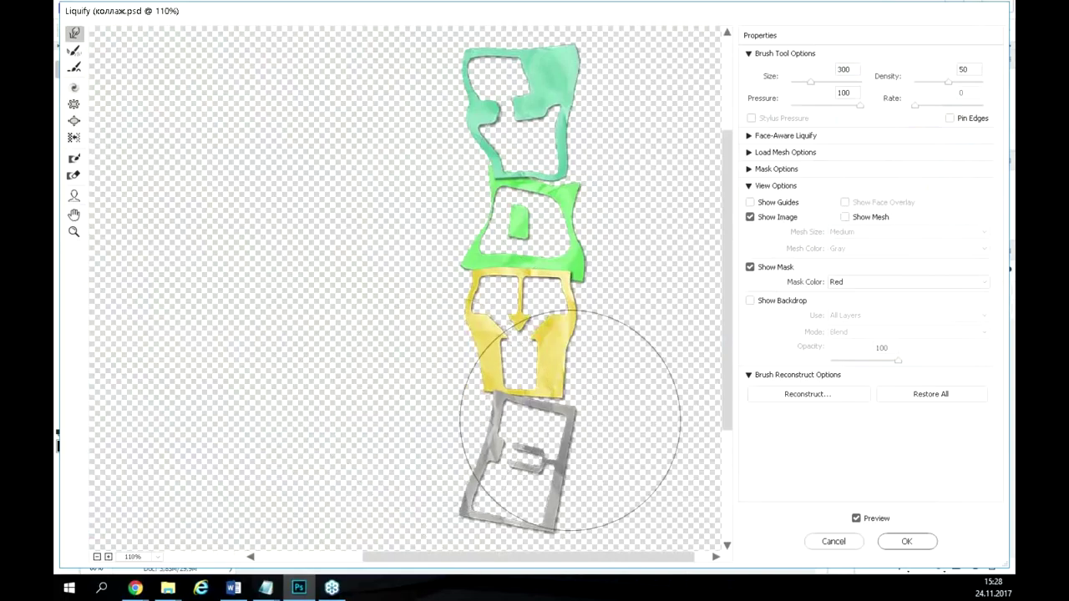
drag(563, 393, 549, 416)
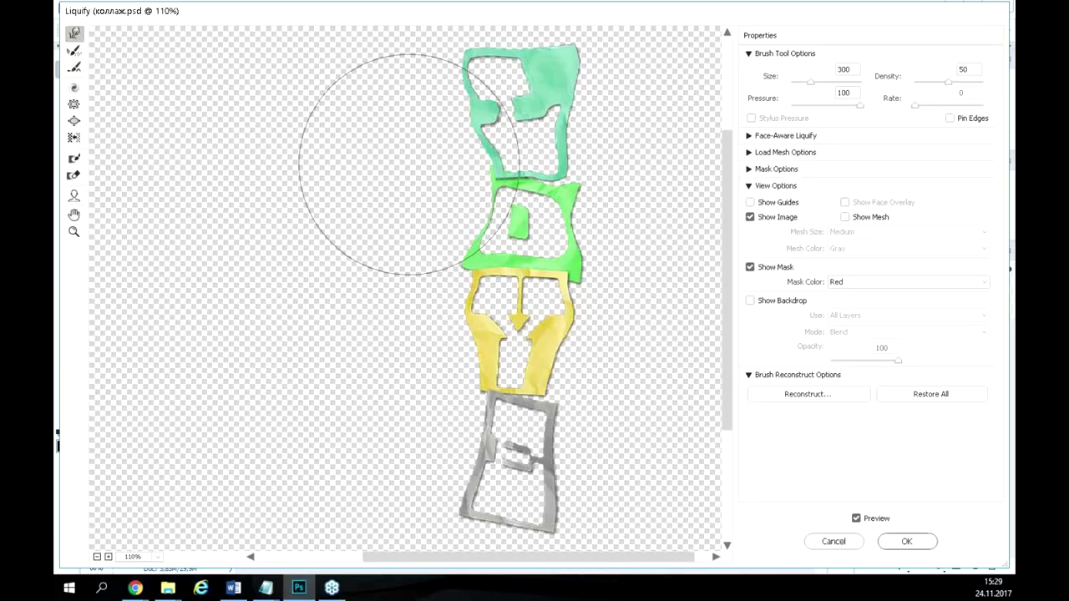
drag(664, 163, 602, 184)
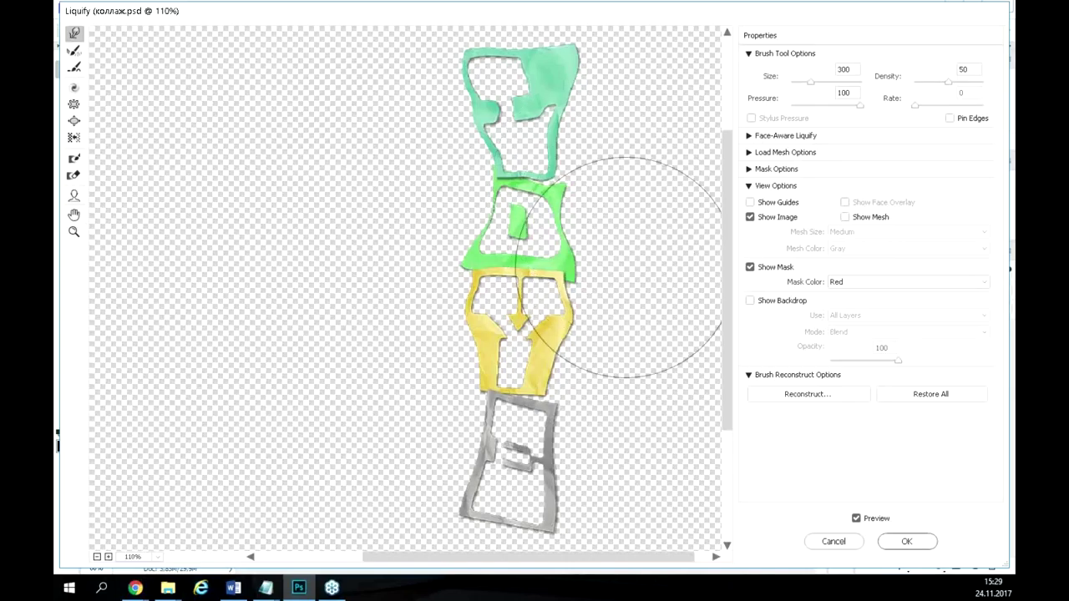
mouse_move(615, 286)
mouse_down()
mouse_move(410, 329)
mouse_move(712, 140)
mouse_up()
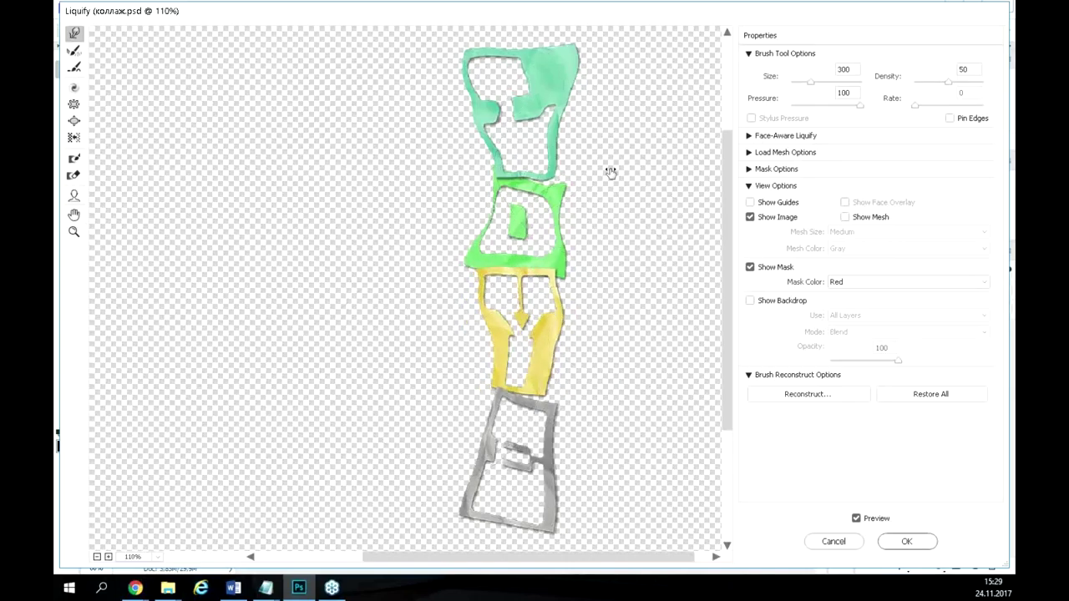
Set the brush Size to 50, bulge the top piece's top-right edge, then revert all distortions.
drag(854, 70, 831, 71)
text(50)
key(Return)
mouse_move(566, 96)
mouse_down()
mouse_move(576, 67)
mouse_move(566, 56)
mouse_move(577, 45)
mouse_move(561, 42)
mouse_move(547, 60)
mouse_move(542, 47)
mouse_move(492, 63)
mouse_move(491, 54)
mouse_move(454, 98)
mouse_move(490, 101)
mouse_move(483, 132)
mouse_move(507, 152)
mouse_move(560, 152)
mouse_move(523, 151)
mouse_move(558, 160)
mouse_up()
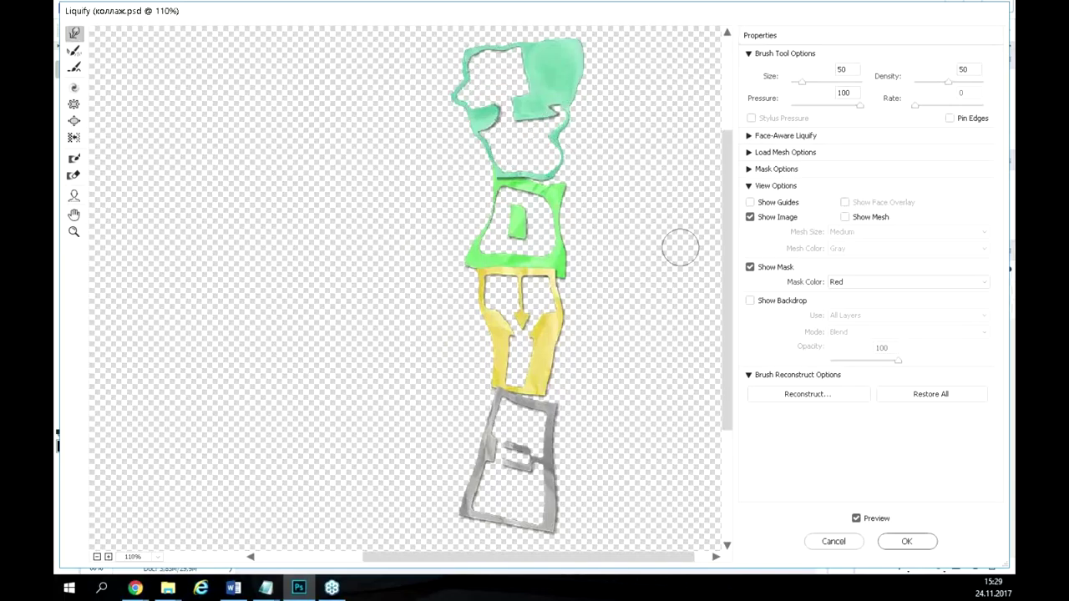
click(925, 397)
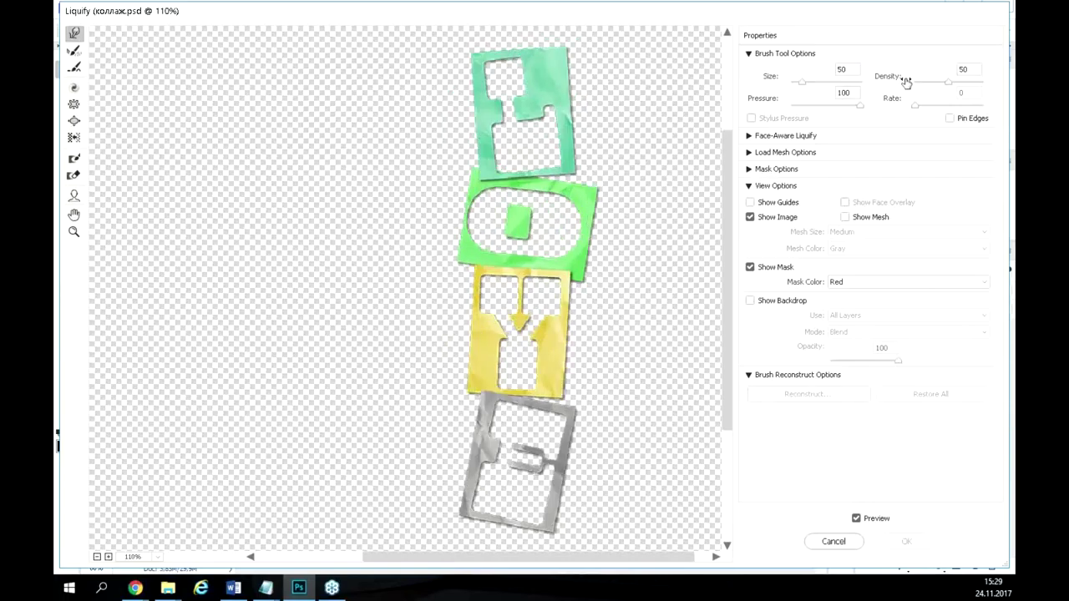
Set the Liquify brush size to 100.
double_click(845, 69)
text(100)
key(Return)
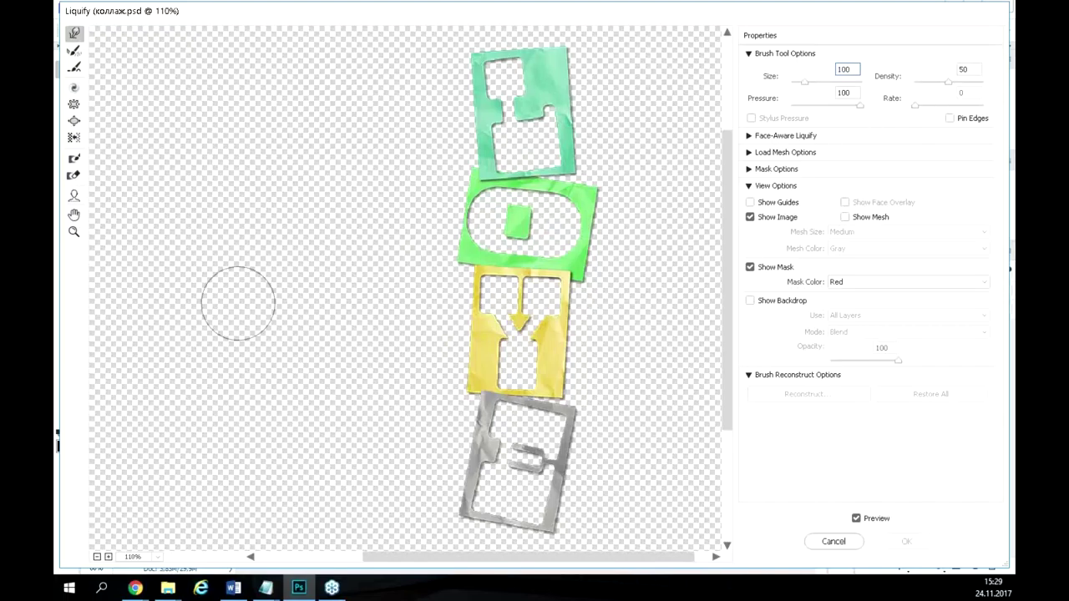
key(alt+Tab)
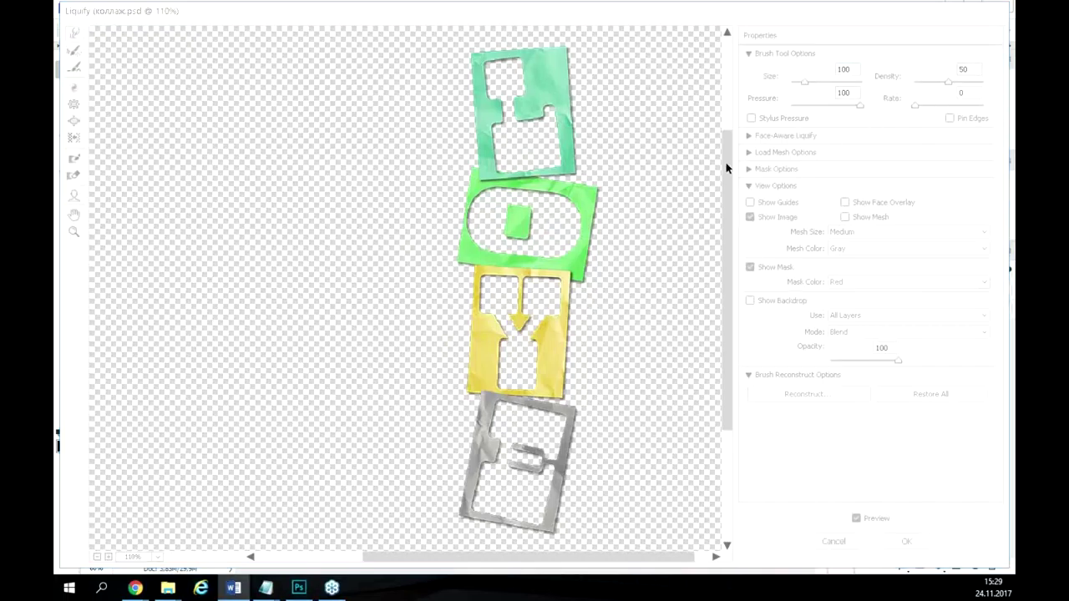
Set brush density to 0 and push the top piece's top-right edge outward.
key(alt+Tab)
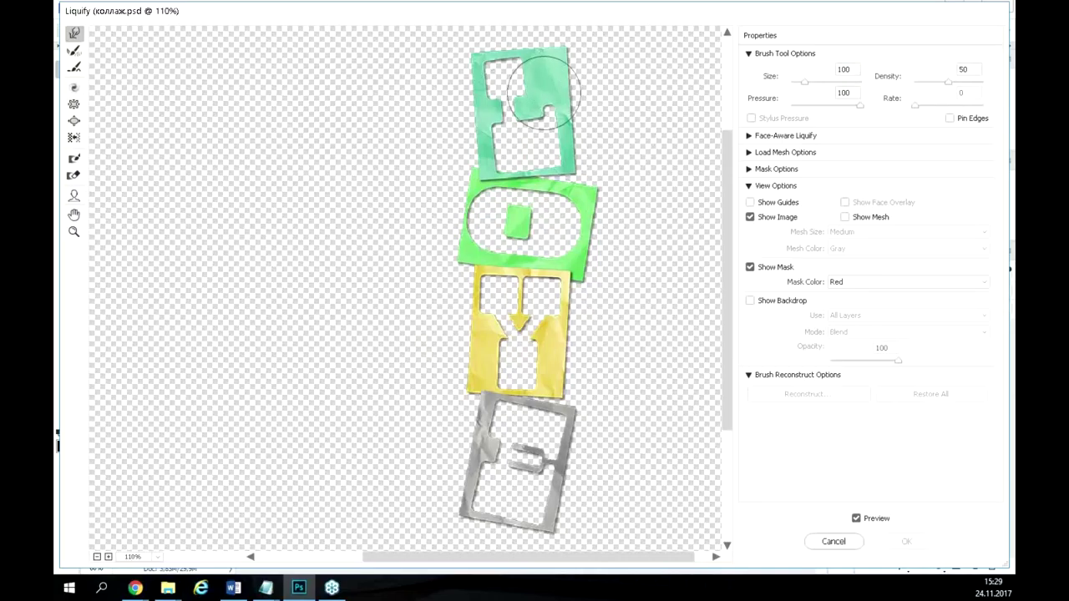
drag(950, 83, 903, 87)
drag(541, 87, 582, 79)
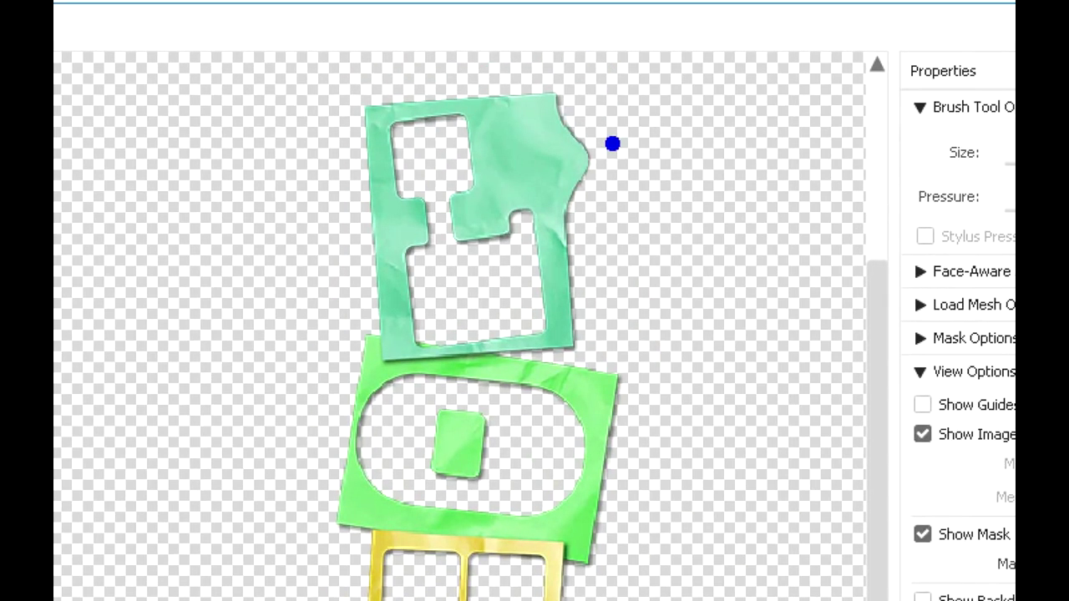
drag(593, 72, 614, 67)
drag(653, 134, 596, 65)
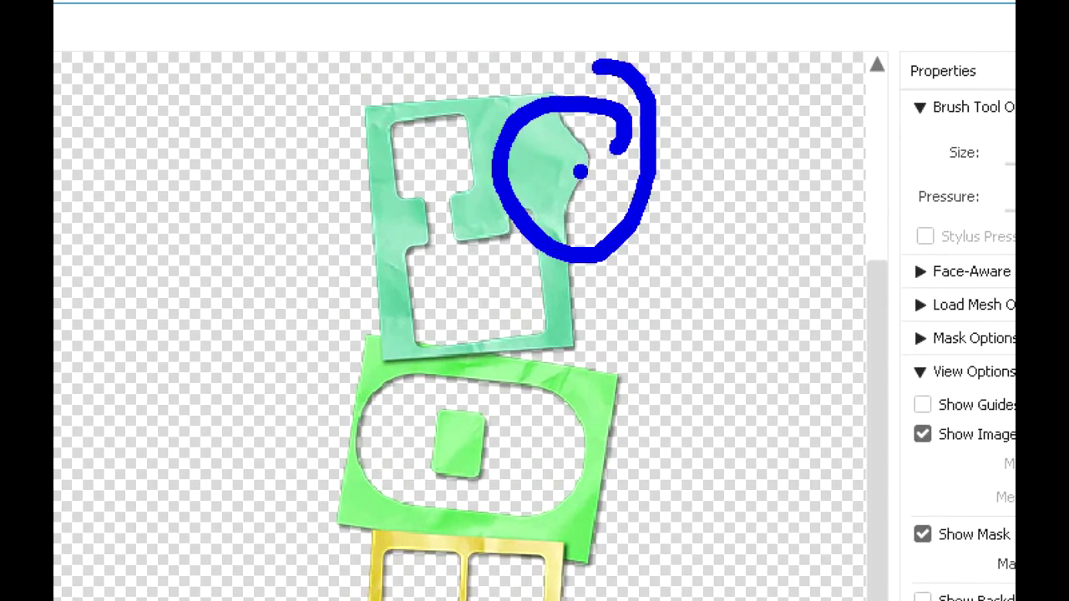
mouse_move(571, 166)
mouse_down()
mouse_move(584, 199)
mouse_move(593, 165)
mouse_up()
click(568, 269)
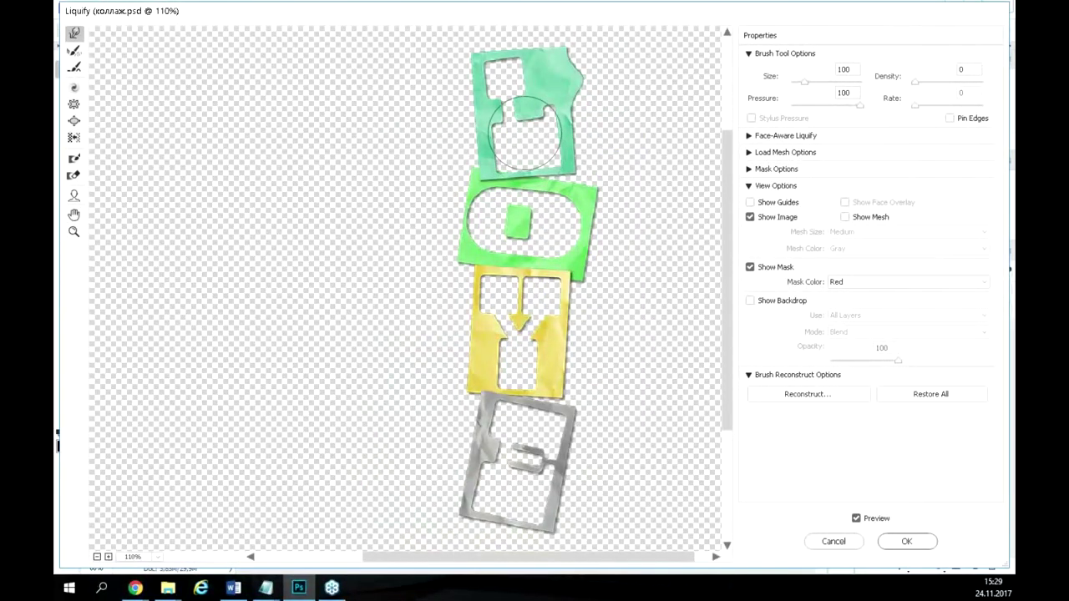
Warp the top piece's sides and flatten the green middle piece and its inner square.
mouse_move(472, 269)
mouse_down()
mouse_move(546, 235)
mouse_move(572, 243)
mouse_up()
mouse_move(576, 121)
mouse_down()
mouse_move(559, 141)
mouse_move(597, 142)
mouse_move(471, 140)
mouse_move(460, 135)
mouse_move(490, 110)
mouse_move(455, 105)
mouse_move(481, 80)
mouse_move(458, 56)
mouse_up()
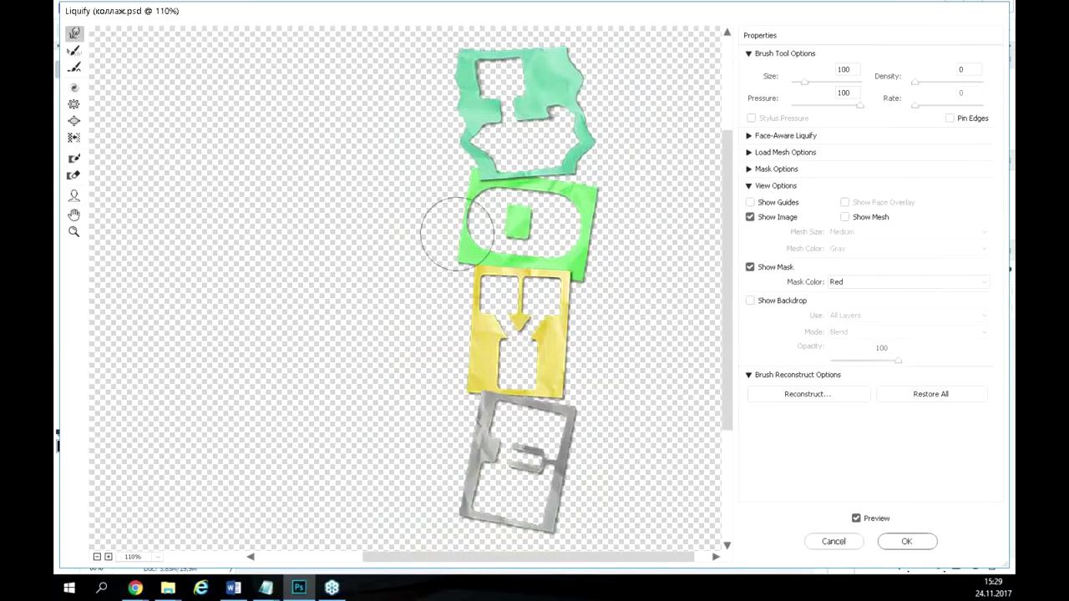
mouse_move(483, 253)
mouse_down()
mouse_move(437, 245)
mouse_move(561, 255)
mouse_move(587, 272)
mouse_move(591, 201)
mouse_move(563, 172)
mouse_up()
mouse_move(535, 219)
mouse_down()
mouse_move(502, 226)
mouse_move(520, 222)
mouse_up()
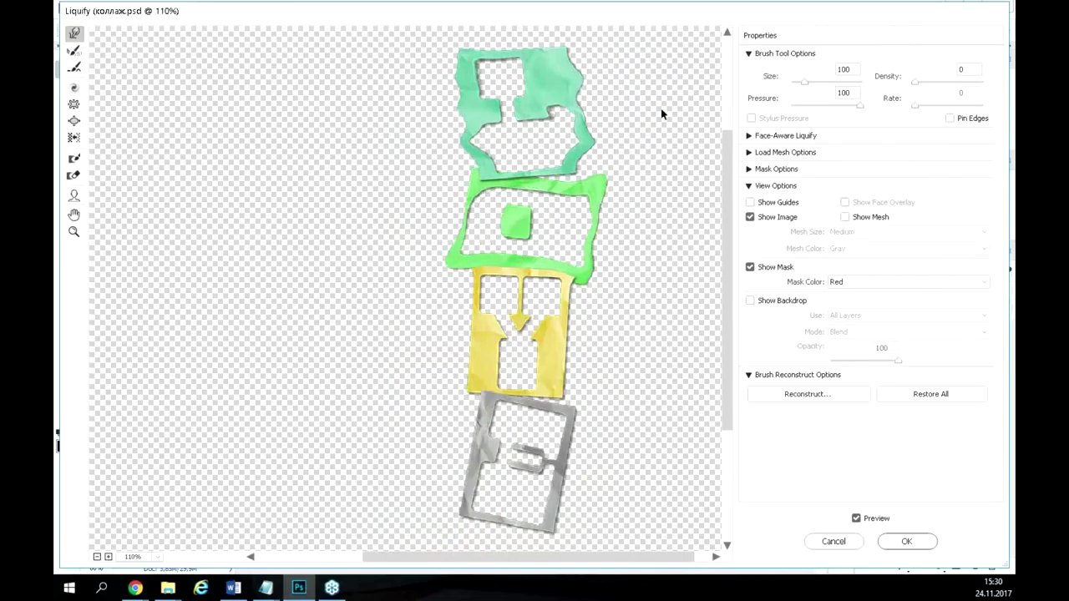
At density 100, bend the yellow piece leftward, then Restore All.
drag(915, 82, 1001, 86)
mouse_move(505, 301)
mouse_down()
mouse_move(462, 304)
mouse_move(521, 299)
mouse_move(550, 352)
mouse_move(581, 351)
mouse_move(500, 381)
mouse_move(495, 360)
mouse_move(451, 363)
mouse_up()
drag(535, 318, 473, 306)
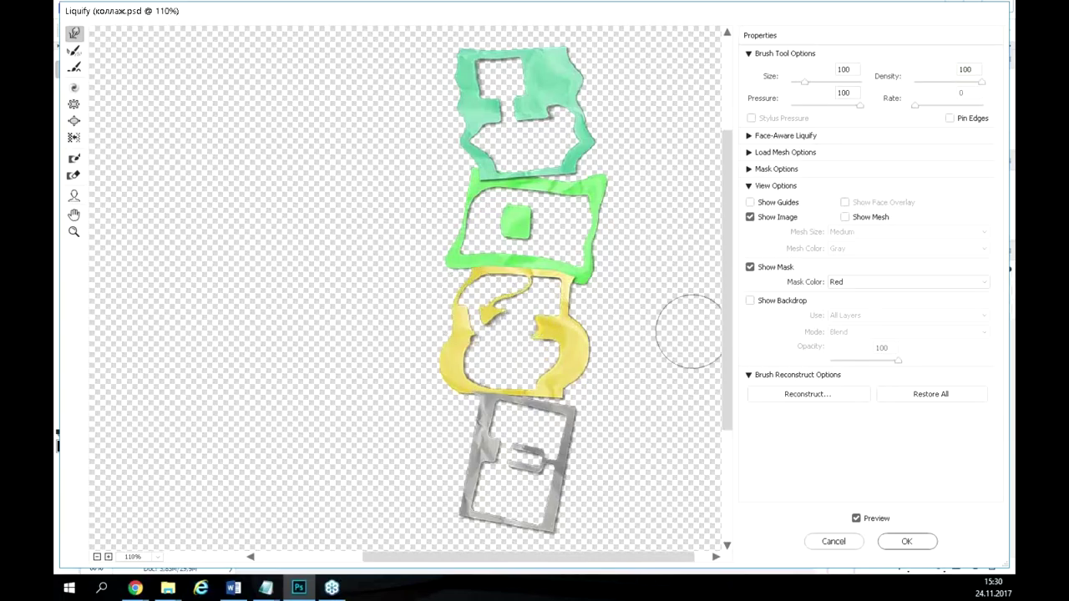
click(957, 401)
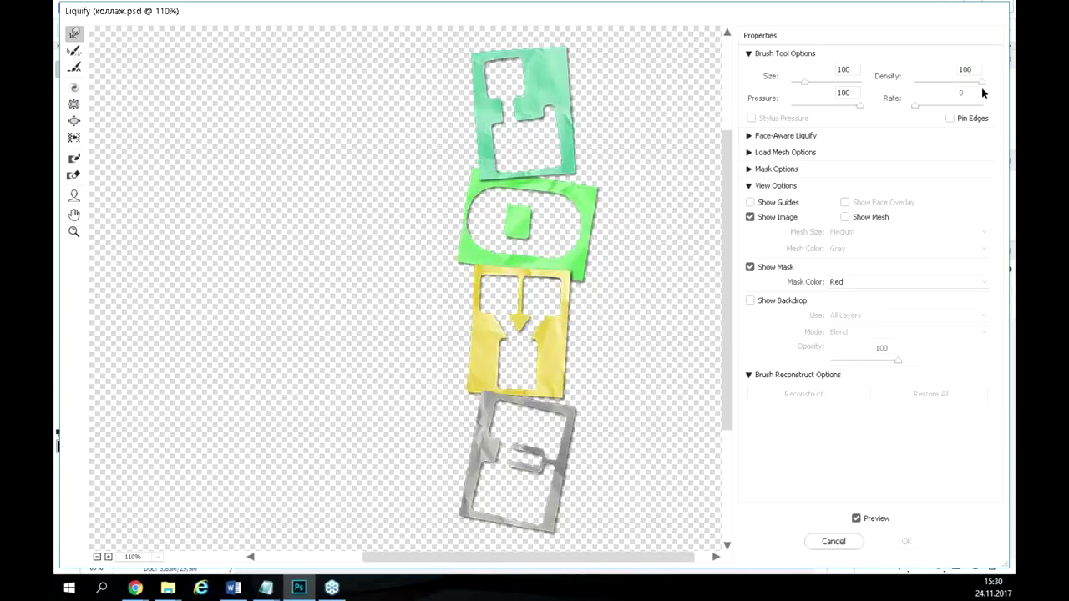
Set brush density to 50 and stretch the top piece into long left and right points.
drag(984, 83, 962, 87)
text(50)
key(Return)
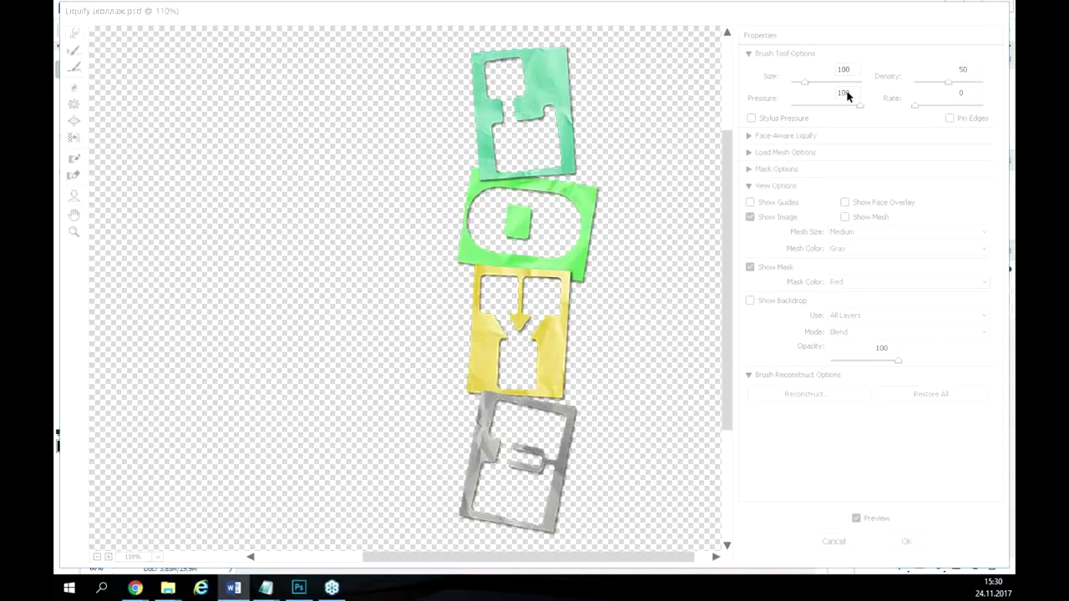
click(808, 106)
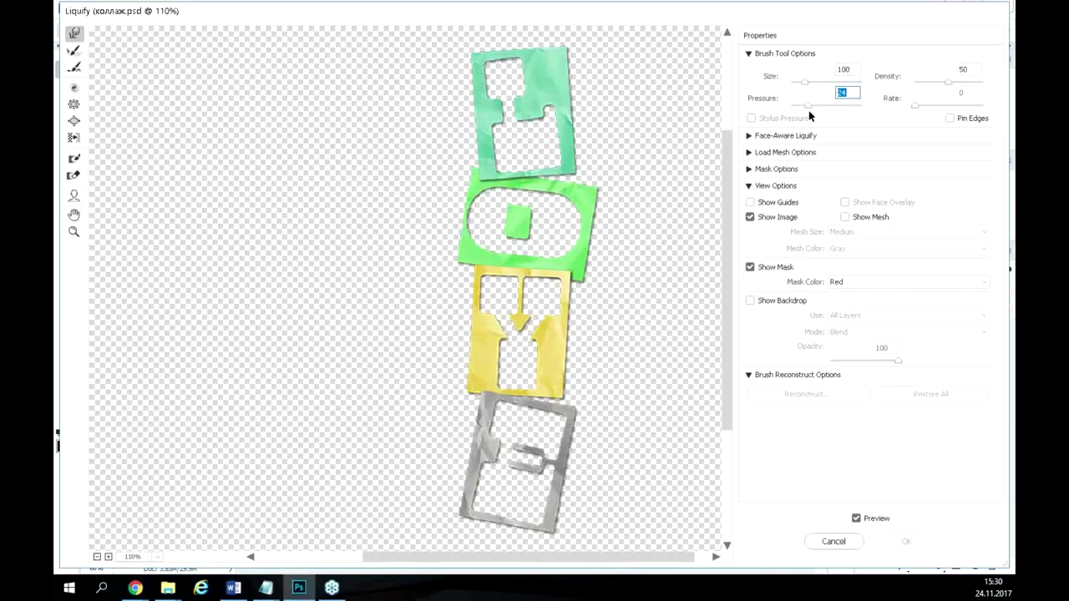
drag(587, 112, 300, 117)
drag(477, 115, 683, 97)
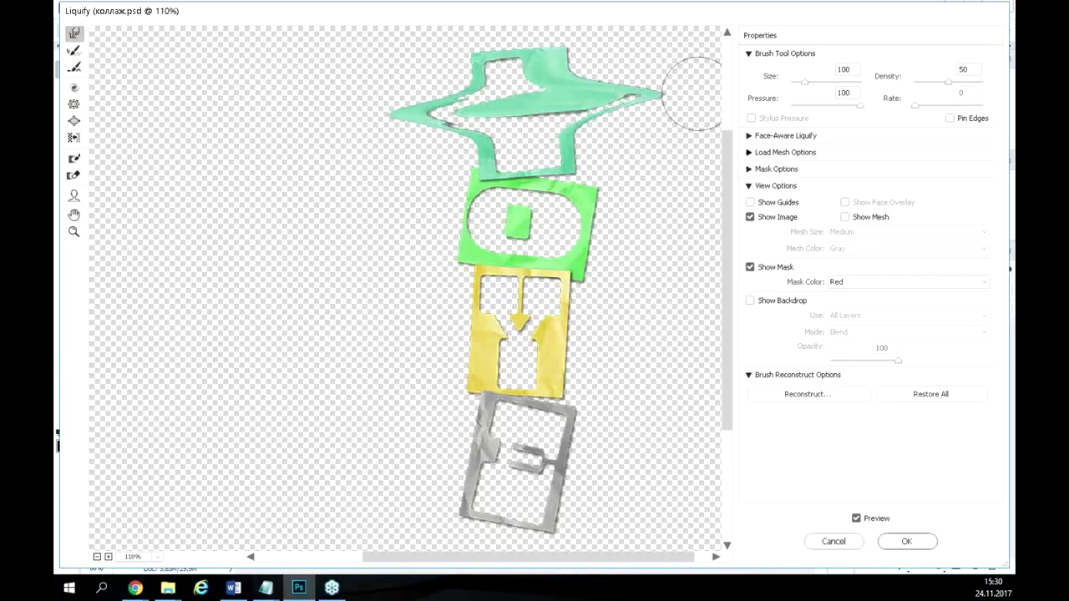
Try pressure 0, dismiss the out-of-range warning, then warp the green frame at pressure 50.
click(843, 93)
text(0)
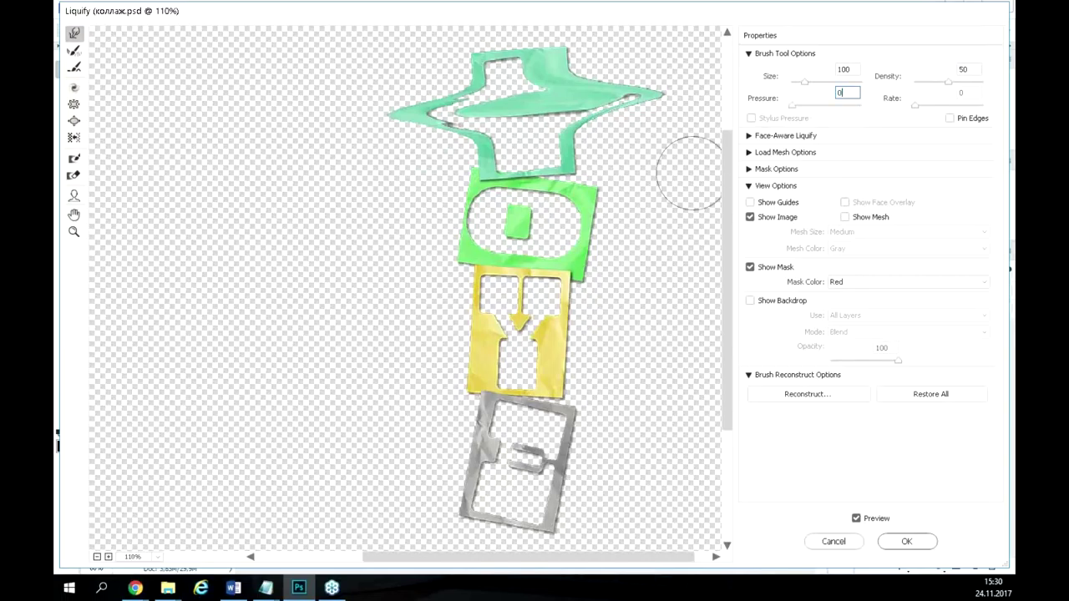
click(515, 222)
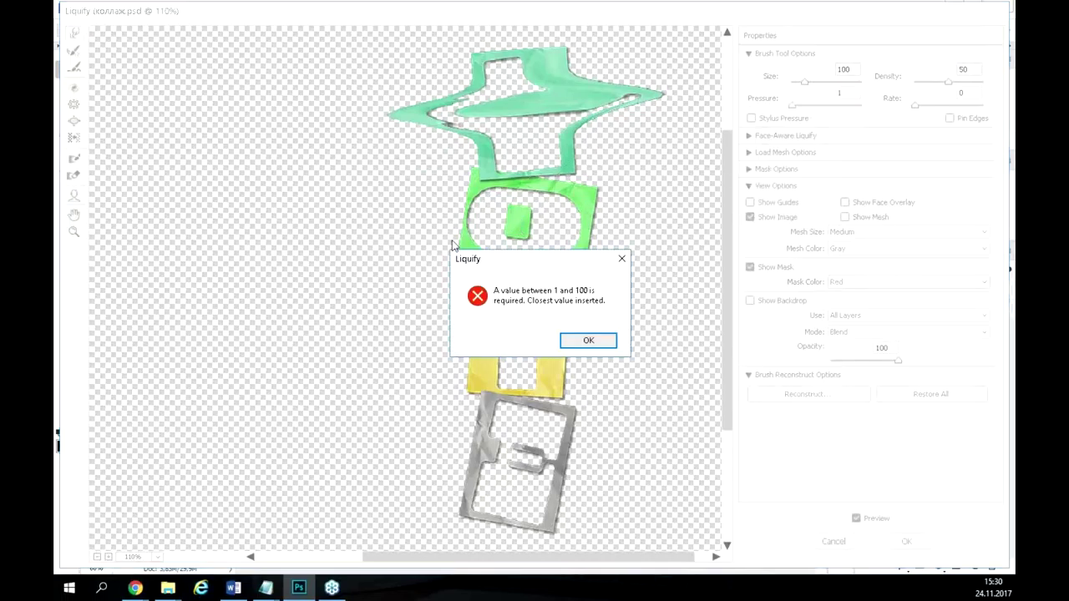
click(605, 342)
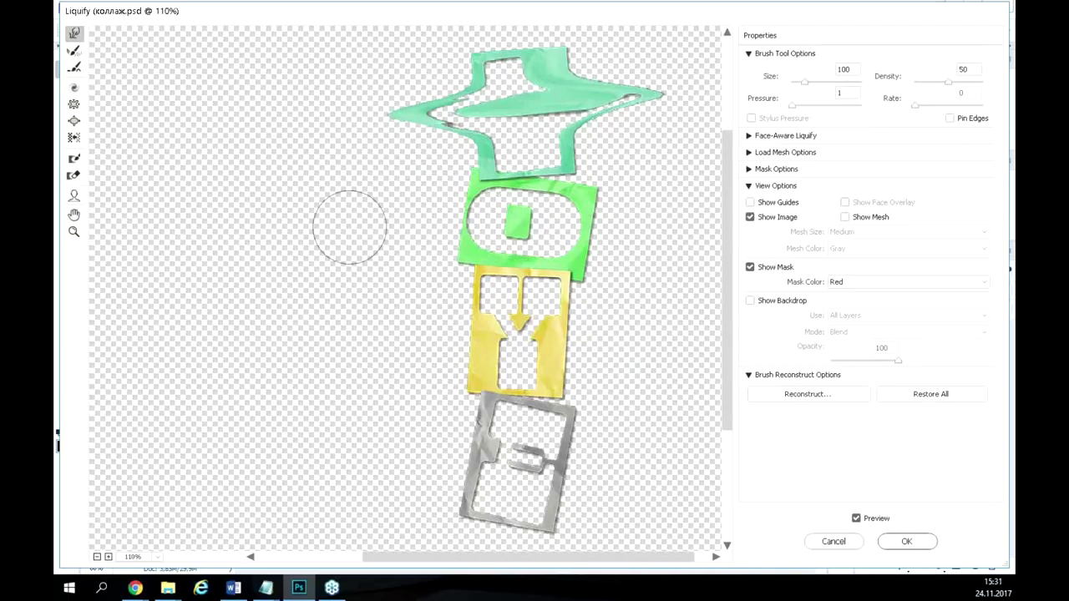
click(849, 93)
text(50)
mouse_move(482, 238)
mouse_down()
mouse_move(503, 223)
mouse_move(409, 227)
mouse_move(618, 224)
mouse_move(584, 213)
mouse_move(633, 195)
mouse_move(608, 224)
mouse_move(615, 263)
mouse_move(583, 247)
mouse_move(622, 280)
mouse_up()
Push the yellow piece outward at pressure 100, then set pressure back to 50.
click(844, 91)
text(100)
mouse_move(562, 339)
mouse_down()
mouse_move(469, 307)
mouse_move(512, 319)
mouse_move(592, 308)
mouse_move(592, 347)
mouse_move(467, 351)
mouse_up()
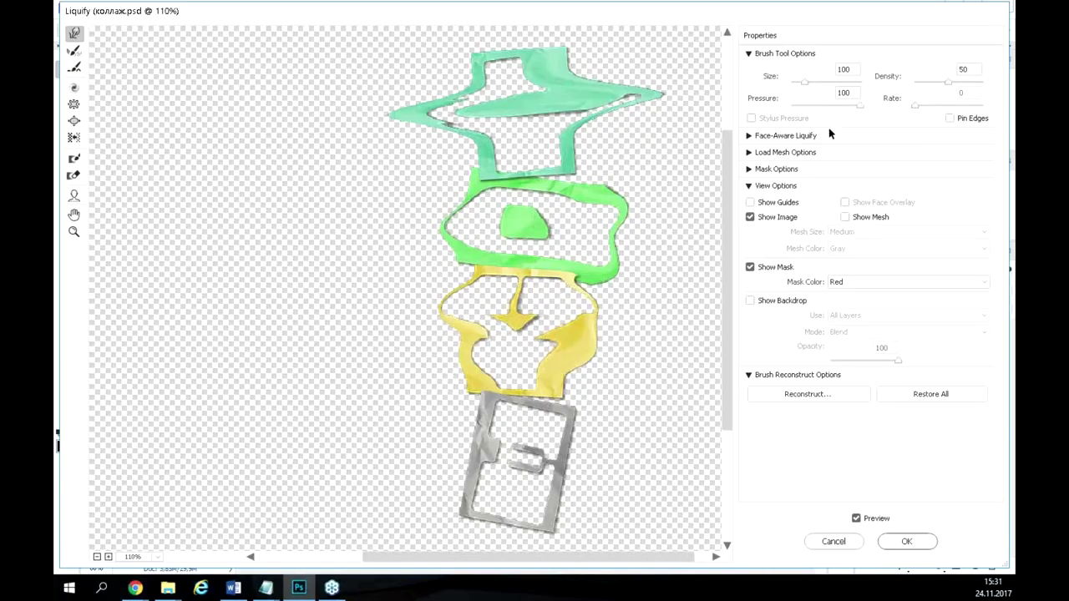
click(848, 93)
text(50)
key(Return)
key(alt+Tab)
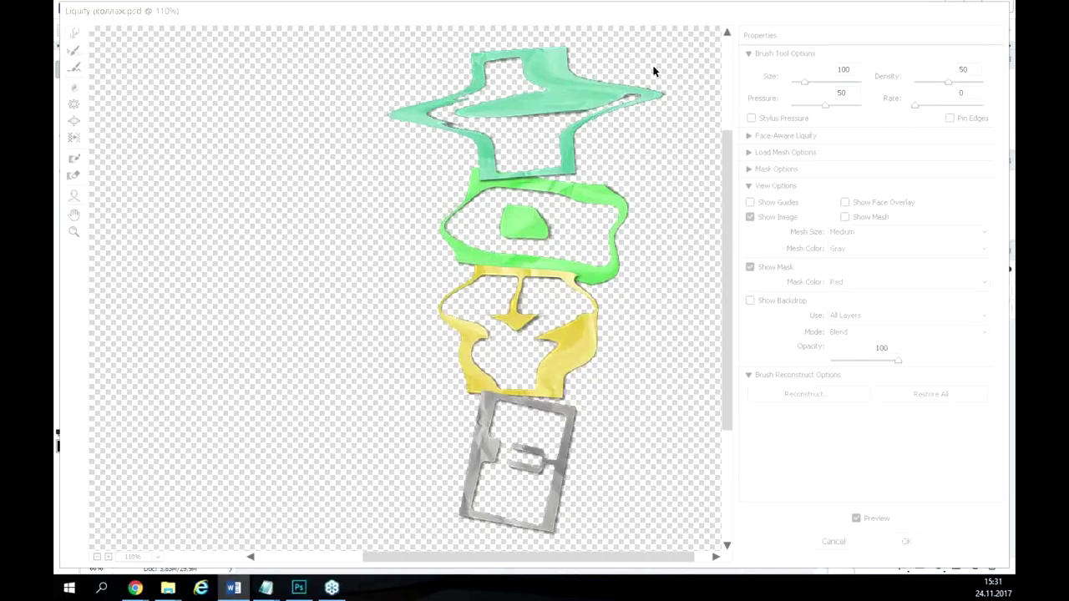
key(alt+Tab)
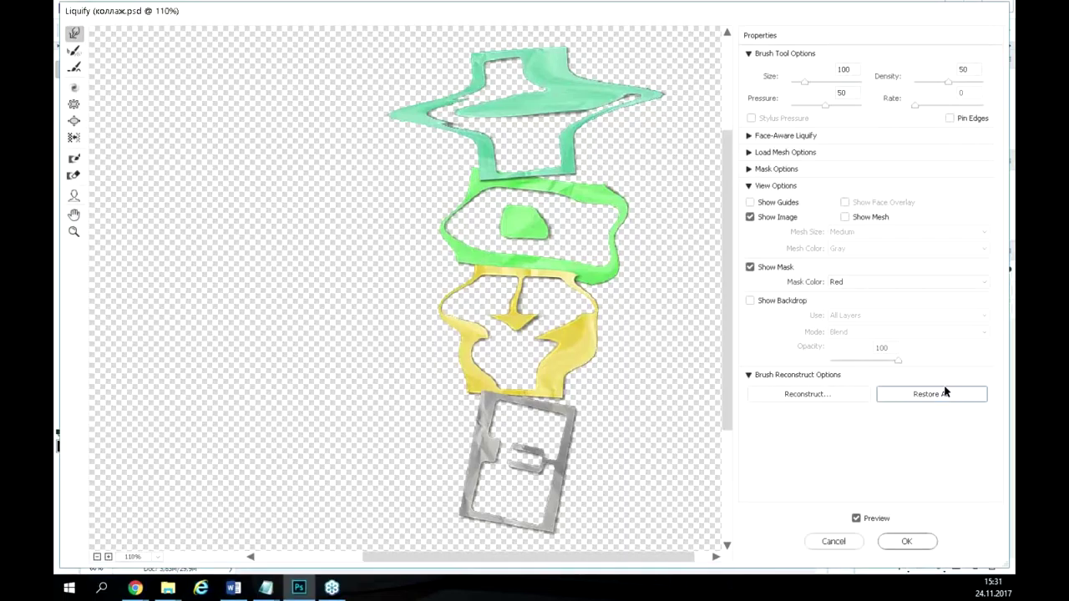
Restore All, then bulge the top block's right side with Forward Warp.
click(944, 394)
drag(541, 184, 547, 167)
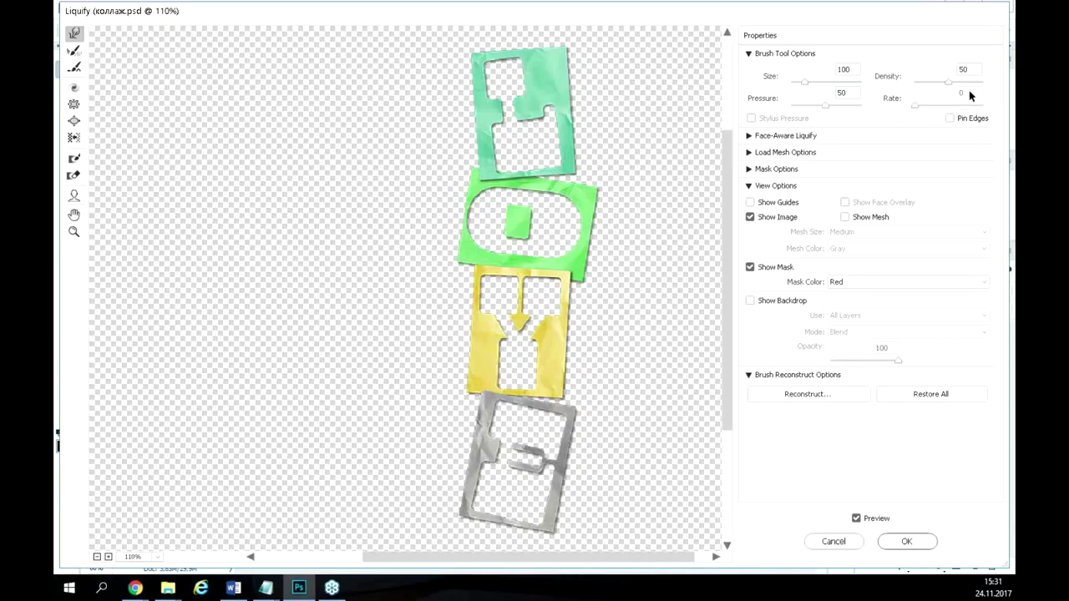
drag(490, 154, 620, 117)
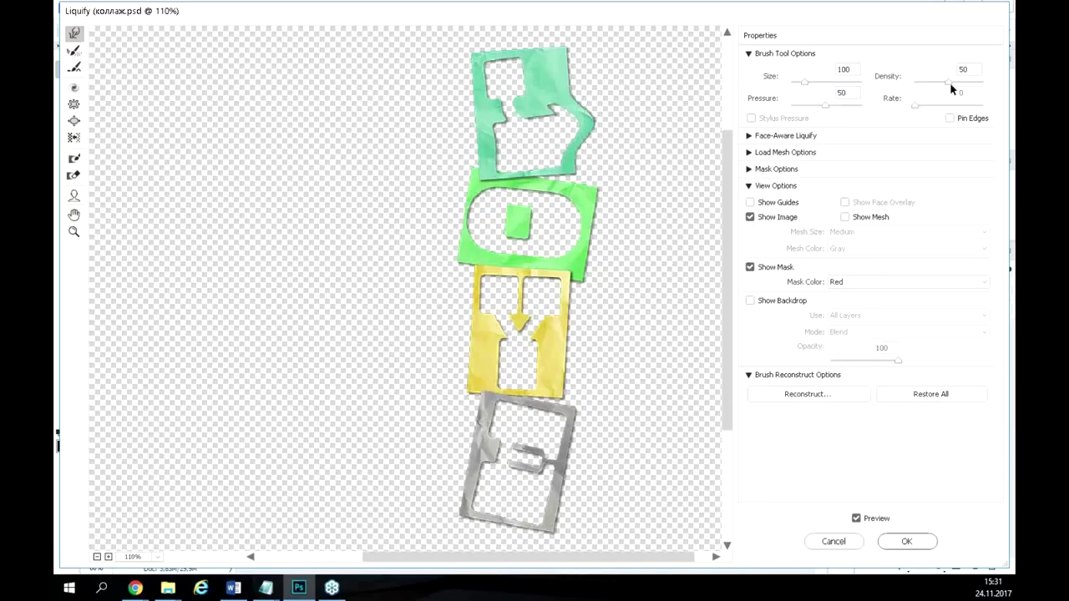
Toggle Pin Edges on and off, then Restore All to clear the warp.
click(951, 119)
click(950, 119)
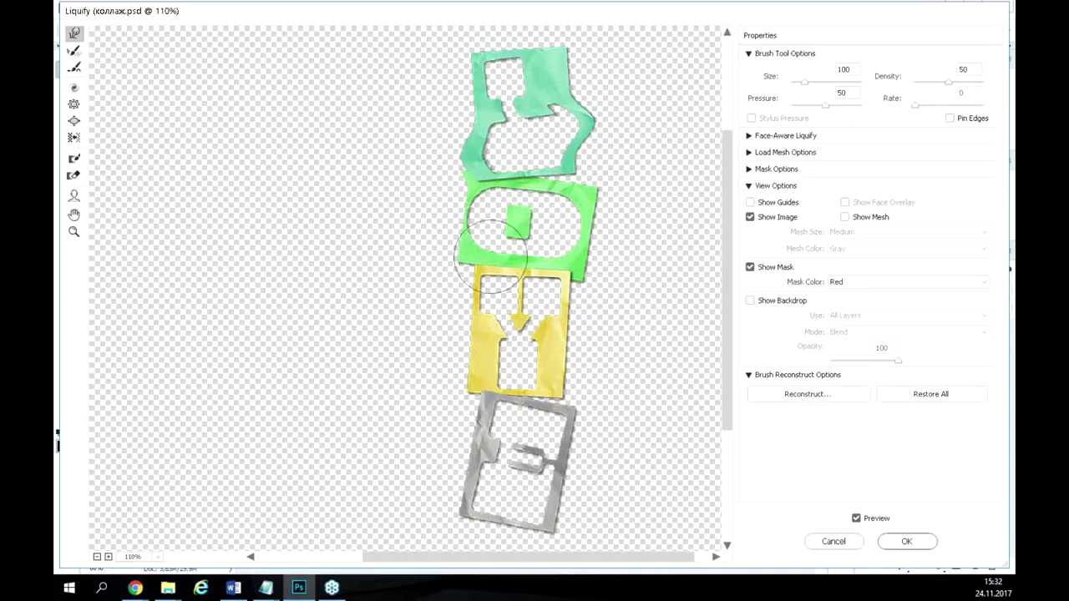
click(970, 393)
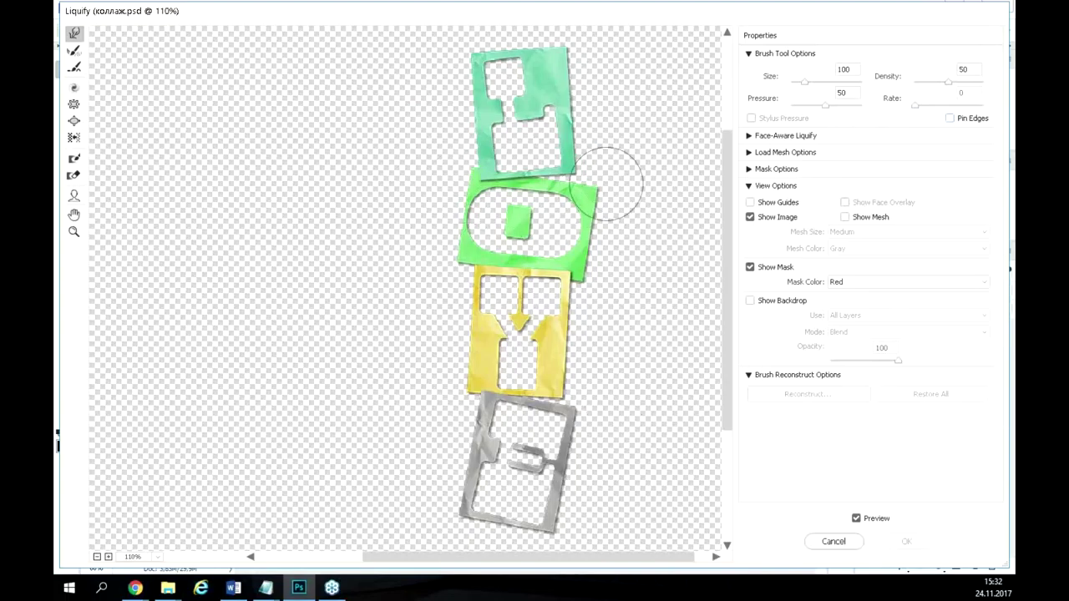
Zoom the preview in slightly and choose the Twirl Clockwise Tool.
key(ctrl+plus)
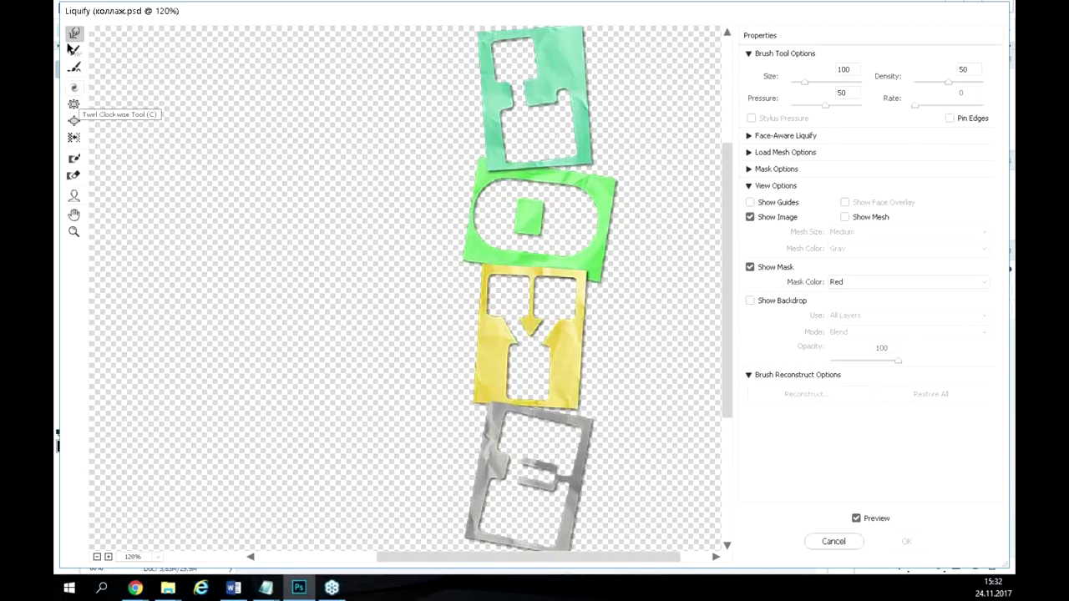
click(74, 88)
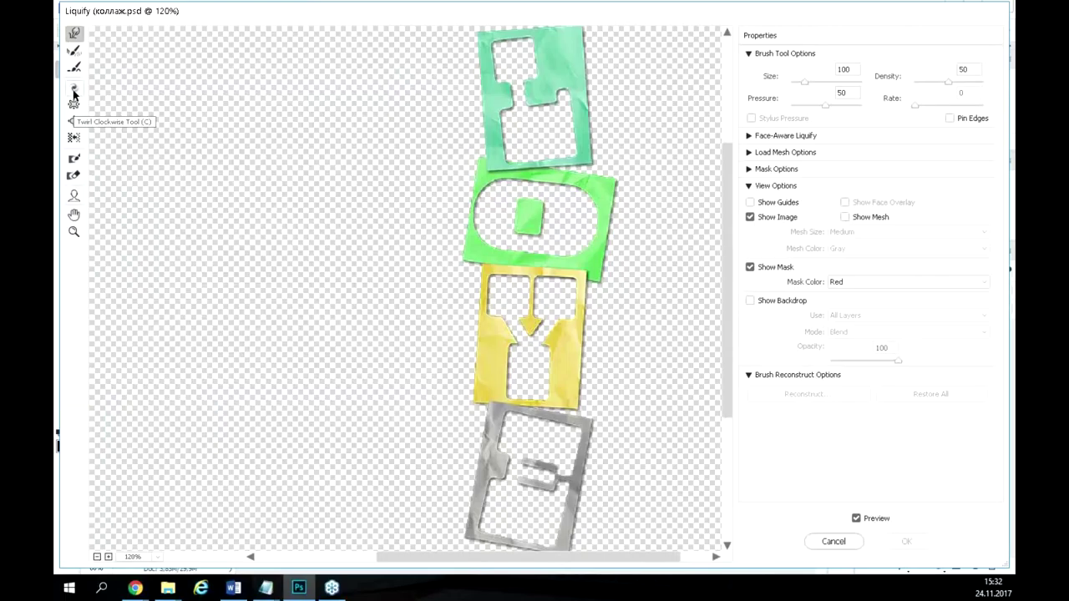
click(74, 89)
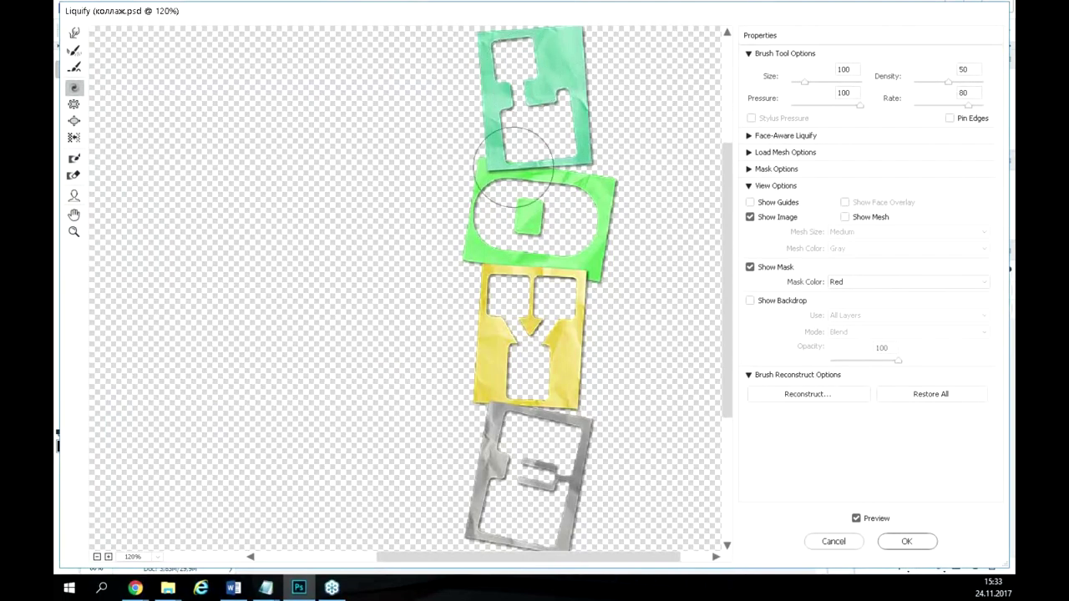
Set brush size to 300 and twirl the green, teal, yellow and grey blocks.
click(854, 72)
text(300)
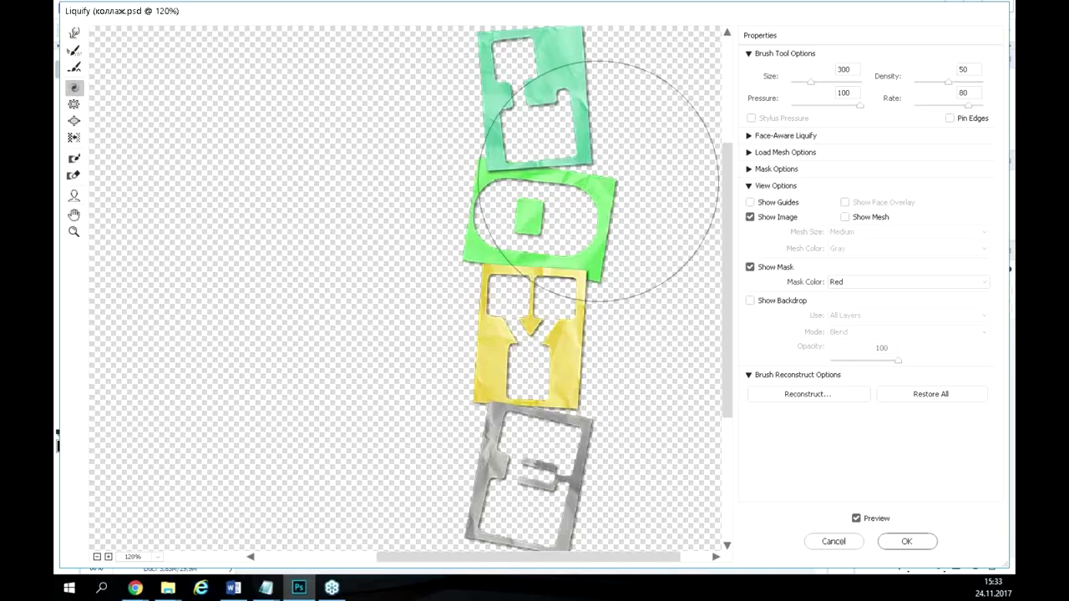
click(544, 181)
drag(544, 181, 544, 182)
drag(537, 398, 538, 399)
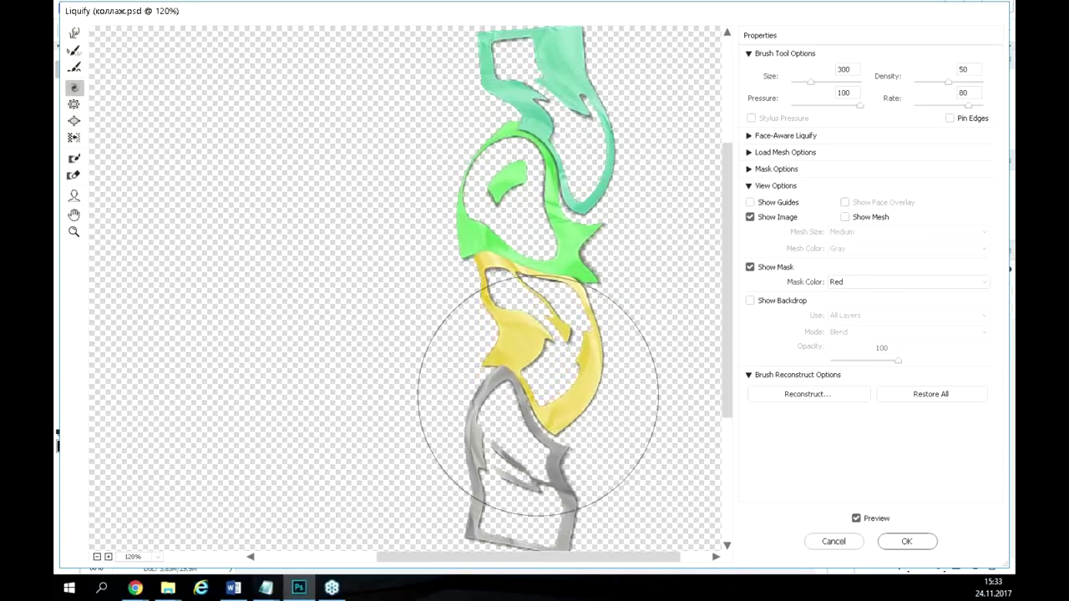
mouse_move(273, 334)
mouse_down()
mouse_move(241, 319)
mouse_move(194, 264)
mouse_move(298, 235)
mouse_up()
mouse_move(322, 151)
mouse_down()
mouse_move(309, 291)
mouse_move(380, 150)
mouse_move(352, 266)
mouse_up()
mouse_move(380, 147)
mouse_down()
mouse_move(376, 286)
mouse_move(423, 213)
mouse_up()
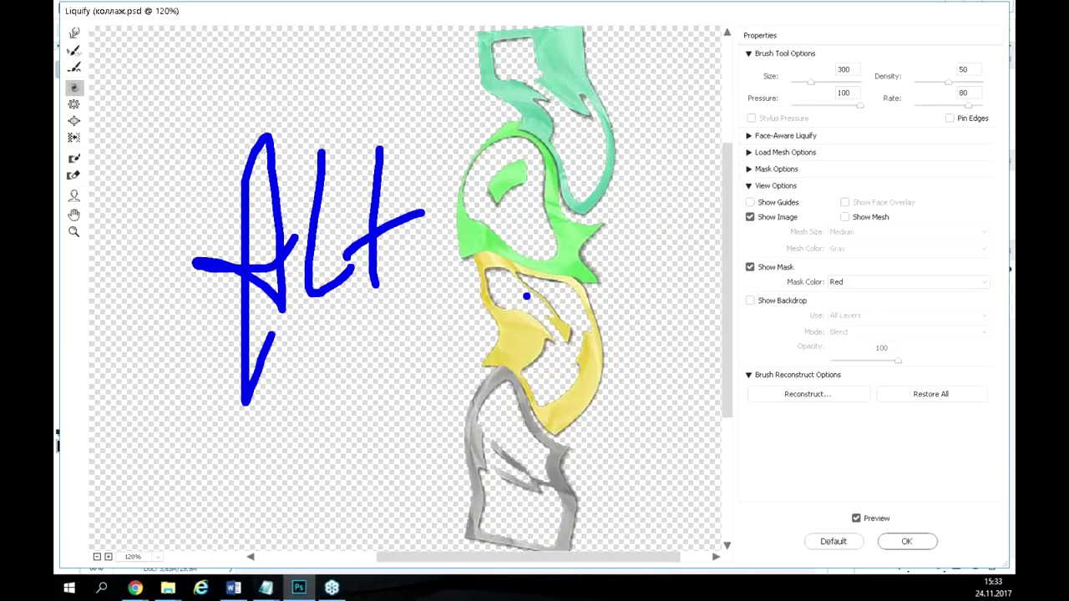
Twist the green and yellow blocks further, reverse to counterclockwise with Alt, then Restore All.
key(Escape)
key(alt)
mouse_move(539, 350)
mouse_down()
mouse_move(535, 282)
mouse_move(550, 310)
mouse_move(547, 404)
mouse_up()
key(alt)
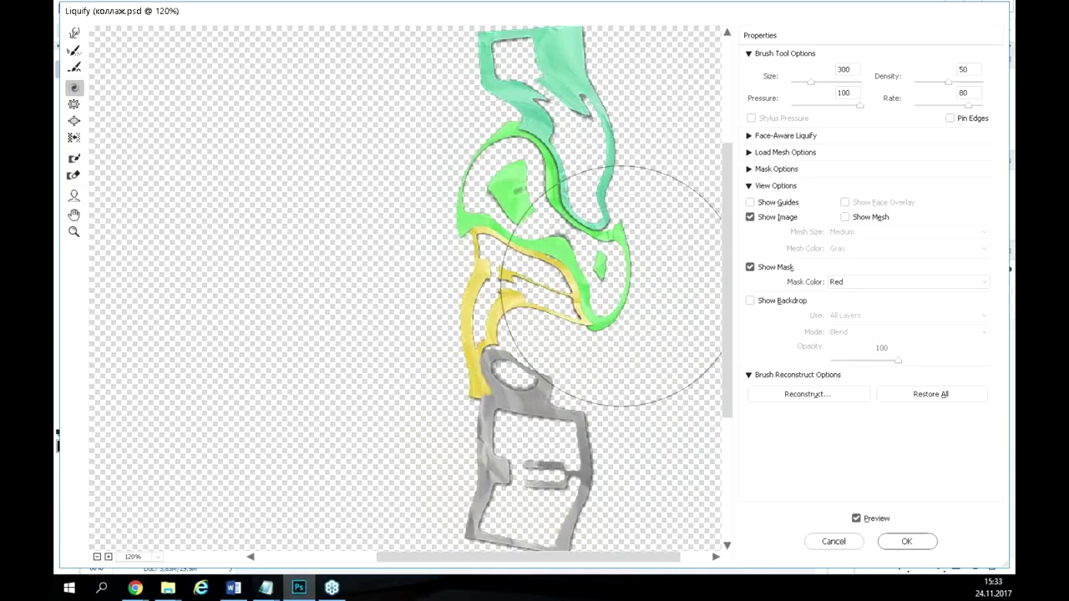
click(931, 394)
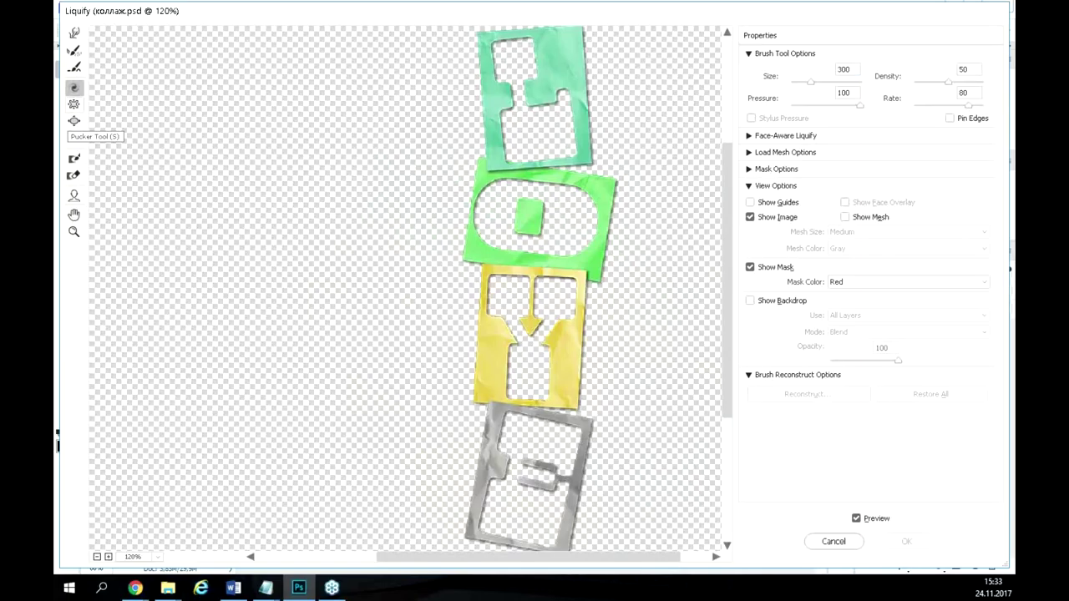
key(alt+Tab)
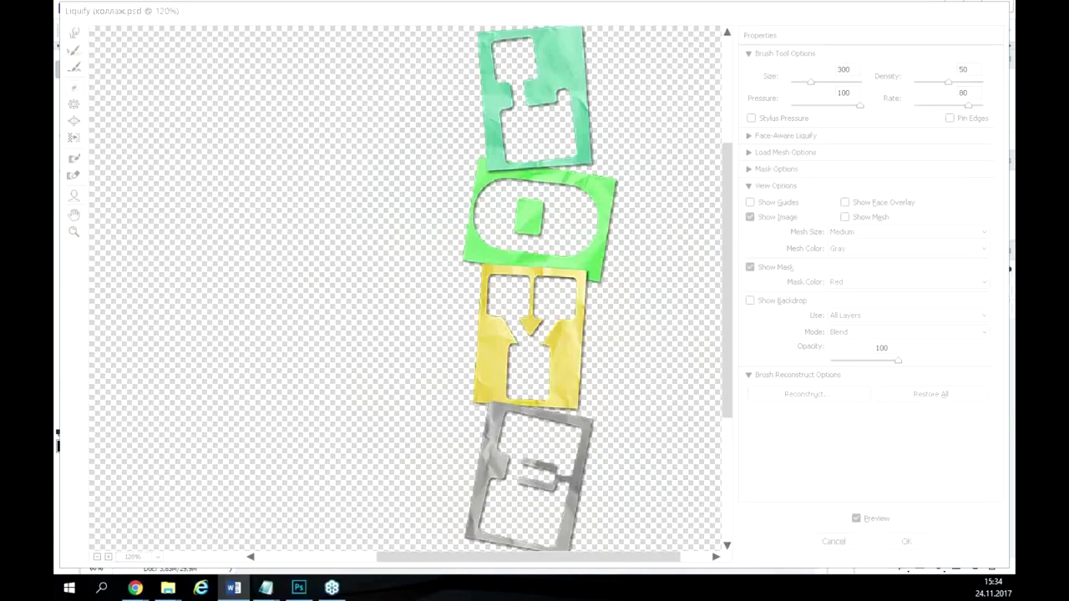
With the Pucker Tool, pinch the top block's cut-out, the green block's edge, and the grey block into a bow-tie.
click(74, 105)
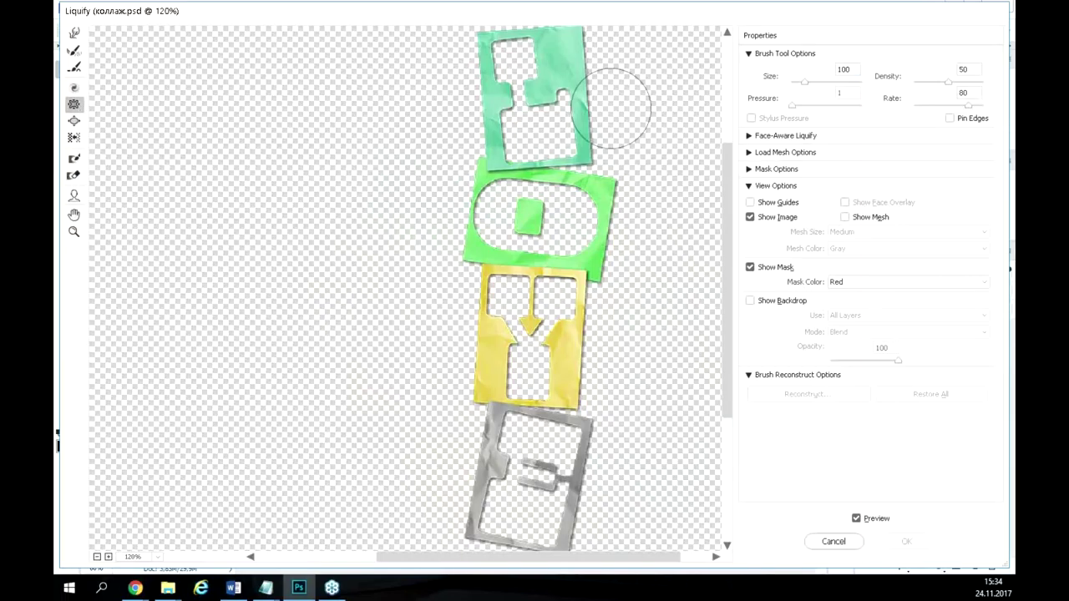
mouse_move(516, 58)
mouse_down()
mouse_move(530, 127)
mouse_move(558, 117)
mouse_move(558, 104)
mouse_move(547, 138)
mouse_move(526, 138)
mouse_move(516, 55)
mouse_move(533, 73)
mouse_move(517, 84)
mouse_move(563, 110)
mouse_move(585, 140)
mouse_move(517, 146)
mouse_move(492, 175)
mouse_move(583, 205)
mouse_move(566, 243)
mouse_move(503, 240)
mouse_move(494, 219)
mouse_move(518, 203)
mouse_move(581, 274)
mouse_move(519, 315)
mouse_move(502, 286)
mouse_move(552, 303)
mouse_move(515, 363)
mouse_move(528, 376)
mouse_move(531, 294)
mouse_move(522, 292)
mouse_move(520, 318)
mouse_move(551, 305)
mouse_move(519, 311)
mouse_move(529, 372)
mouse_move(572, 218)
mouse_move(524, 241)
mouse_move(568, 218)
mouse_move(501, 215)
mouse_up()
mouse_move(490, 38)
mouse_down()
mouse_move(549, 84)
mouse_move(572, 154)
mouse_move(610, 188)
mouse_move(582, 217)
mouse_move(589, 189)
mouse_move(537, 213)
mouse_move(536, 182)
mouse_move(486, 193)
mouse_move(480, 240)
mouse_move(531, 255)
mouse_move(523, 273)
mouse_move(531, 251)
mouse_move(557, 277)
mouse_move(582, 266)
mouse_move(594, 196)
mouse_move(543, 181)
mouse_move(501, 185)
mouse_move(491, 232)
mouse_move(518, 231)
mouse_move(520, 252)
mouse_move(584, 276)
mouse_move(588, 291)
mouse_move(562, 365)
mouse_move(574, 341)
mouse_move(541, 365)
mouse_move(507, 337)
mouse_move(501, 376)
mouse_move(590, 392)
mouse_move(545, 325)
mouse_up()
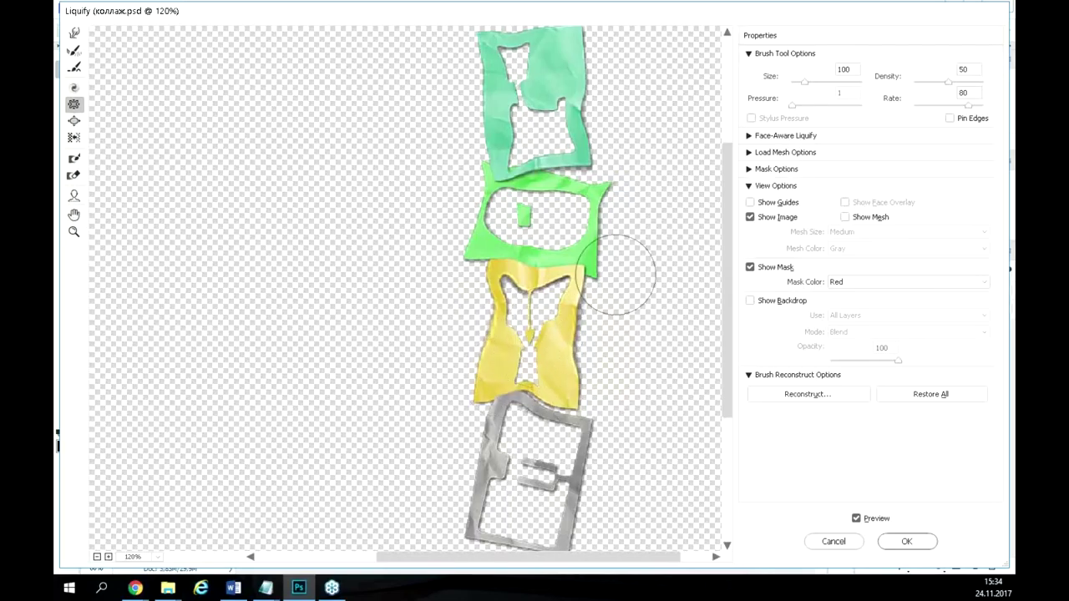
mouse_move(596, 422)
mouse_down()
mouse_move(513, 455)
mouse_move(505, 429)
mouse_move(573, 433)
mouse_move(579, 454)
mouse_move(524, 493)
mouse_move(526, 477)
mouse_move(509, 508)
mouse_move(489, 510)
mouse_move(506, 429)
mouse_move(530, 508)
mouse_move(553, 469)
mouse_move(519, 503)
mouse_move(508, 490)
mouse_move(528, 449)
mouse_move(530, 498)
mouse_move(551, 451)
mouse_up()
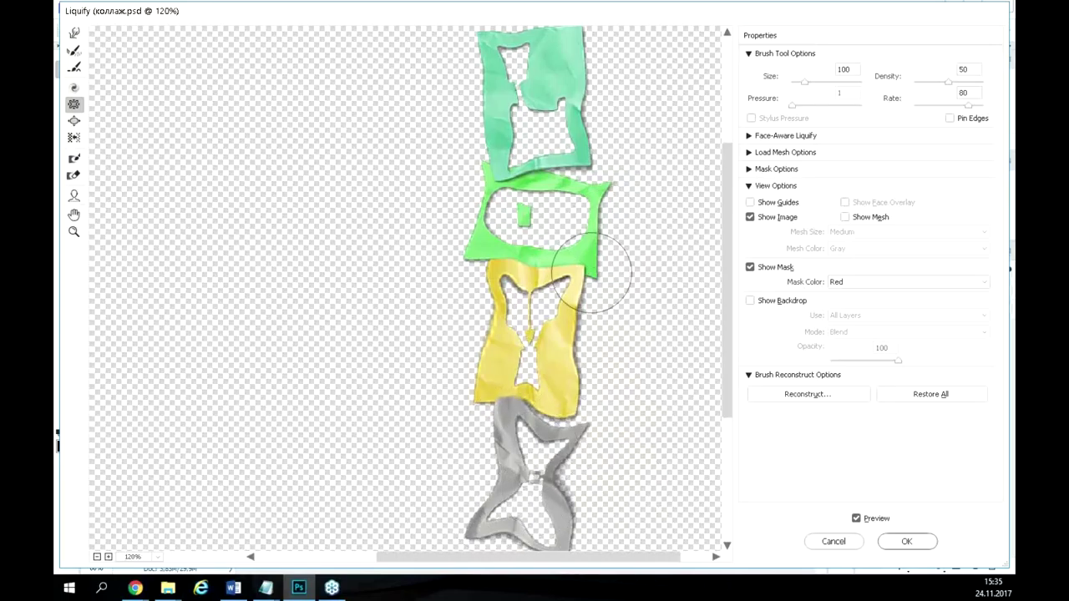
click(906, 541)
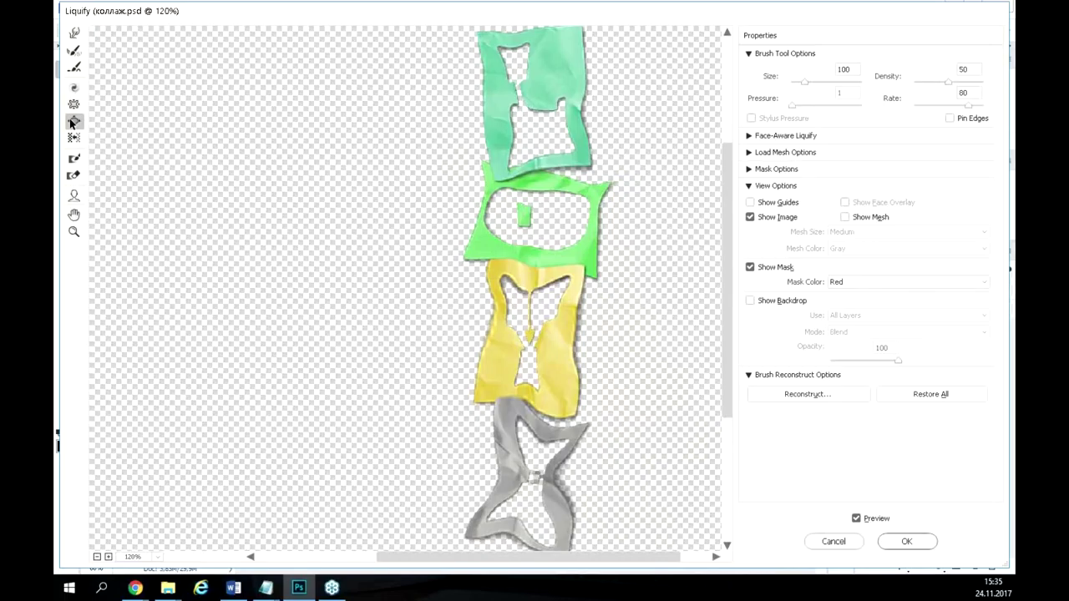
With the Bloat Tool, swell the teal hole, green square, and yellow and grey cut-outs.
click(73, 121)
mouse_move(515, 67)
mouse_down()
mouse_move(511, 138)
mouse_move(558, 142)
mouse_move(555, 74)
mouse_move(536, 60)
mouse_move(503, 67)
mouse_move(528, 156)
mouse_move(529, 119)
mouse_move(519, 119)
mouse_move(527, 164)
mouse_move(566, 147)
mouse_move(556, 108)
mouse_up()
mouse_move(547, 276)
mouse_down()
mouse_move(549, 229)
mouse_move(508, 209)
mouse_move(507, 238)
mouse_move(557, 241)
mouse_move(524, 213)
mouse_up()
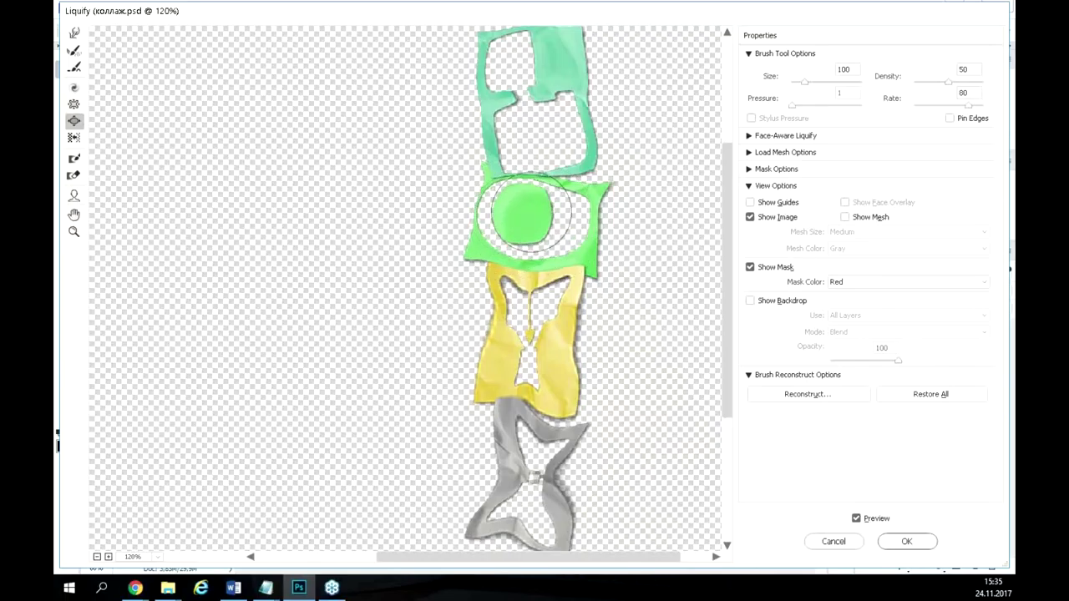
mouse_move(543, 357)
mouse_down()
mouse_move(528, 329)
mouse_move(535, 307)
mouse_move(526, 342)
mouse_move(518, 318)
mouse_up()
mouse_move(539, 532)
mouse_down()
mouse_move(498, 412)
mouse_move(495, 483)
mouse_move(509, 425)
mouse_move(499, 484)
mouse_move(581, 508)
mouse_move(565, 513)
mouse_move(568, 435)
mouse_move(555, 458)
mouse_move(551, 426)
mouse_move(519, 420)
mouse_move(501, 444)
mouse_move(522, 517)
mouse_move(554, 525)
mouse_move(571, 444)
mouse_move(508, 496)
mouse_move(525, 466)
mouse_move(529, 488)
mouse_move(536, 483)
mouse_move(528, 446)
mouse_move(546, 500)
mouse_move(521, 508)
mouse_move(512, 494)
mouse_move(544, 498)
mouse_move(519, 489)
mouse_move(539, 485)
mouse_move(537, 435)
mouse_move(533, 448)
mouse_move(555, 493)
mouse_up()
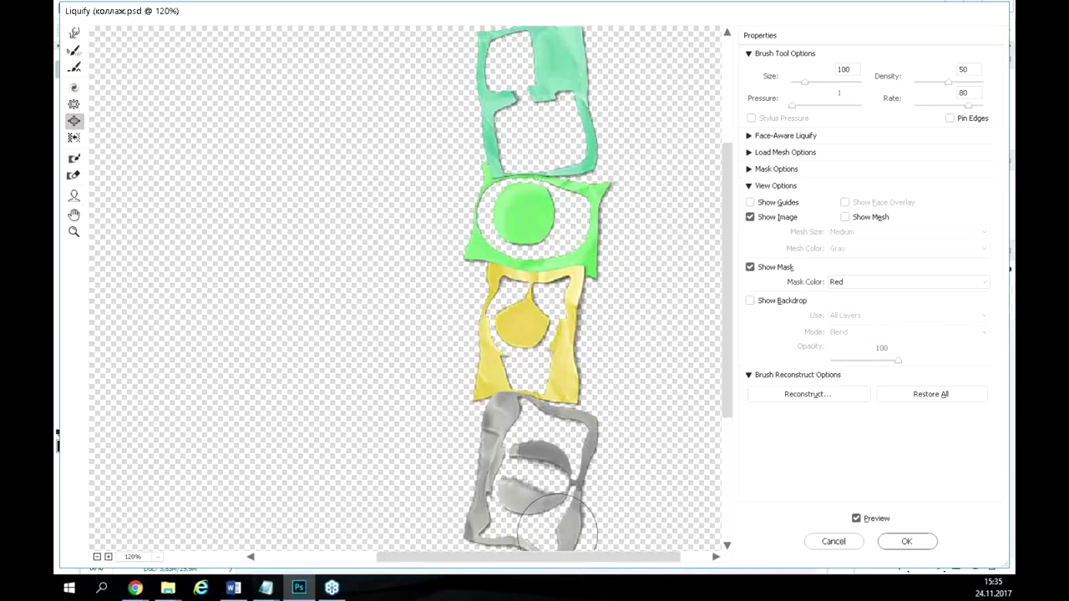
Swell the top block's notch, the yellow block's lower-left edge, and the green block's top edge.
mouse_move(541, 127)
mouse_down()
mouse_move(551, 107)
mouse_move(489, 96)
mouse_move(573, 84)
mouse_move(478, 96)
mouse_move(541, 149)
mouse_up()
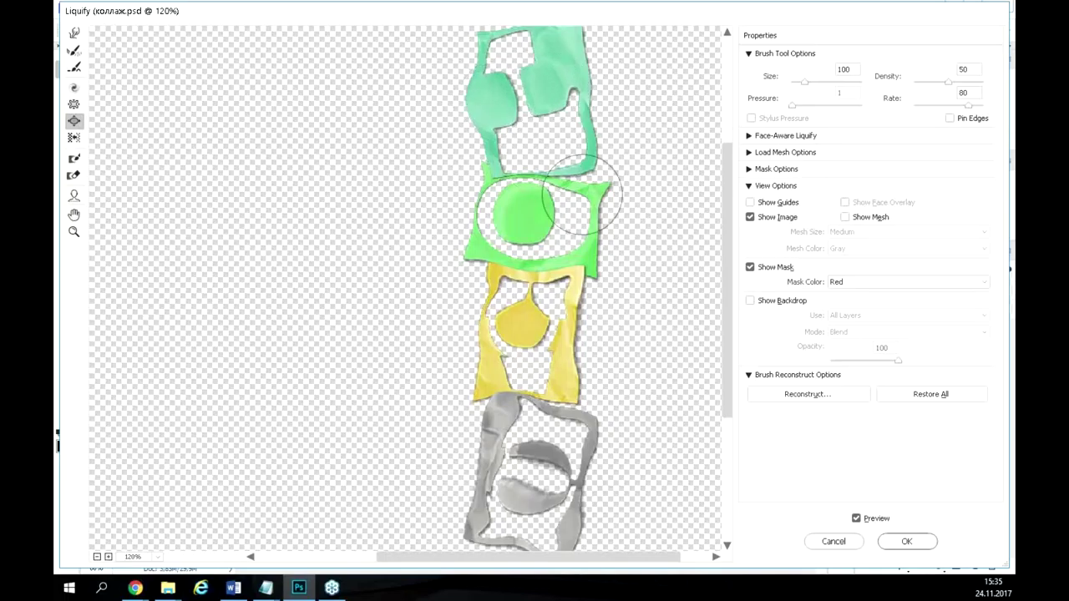
scroll(591, 210, down, 2)
mouse_move(533, 424)
mouse_down()
mouse_move(492, 352)
mouse_move(486, 391)
mouse_move(496, 361)
mouse_move(485, 377)
mouse_move(489, 294)
mouse_move(506, 281)
mouse_move(485, 328)
mouse_move(497, 282)
mouse_move(602, 285)
mouse_move(572, 317)
mouse_move(548, 384)
mouse_move(570, 289)
mouse_move(531, 276)
mouse_move(556, 269)
mouse_move(523, 279)
mouse_up()
mouse_move(518, 196)
mouse_down()
mouse_move(564, 216)
mouse_move(581, 203)
mouse_move(487, 192)
mouse_move(569, 200)
mouse_move(554, 180)
mouse_move(583, 192)
mouse_move(587, 224)
mouse_move(508, 251)
mouse_move(576, 251)
mouse_move(465, 203)
mouse_up()
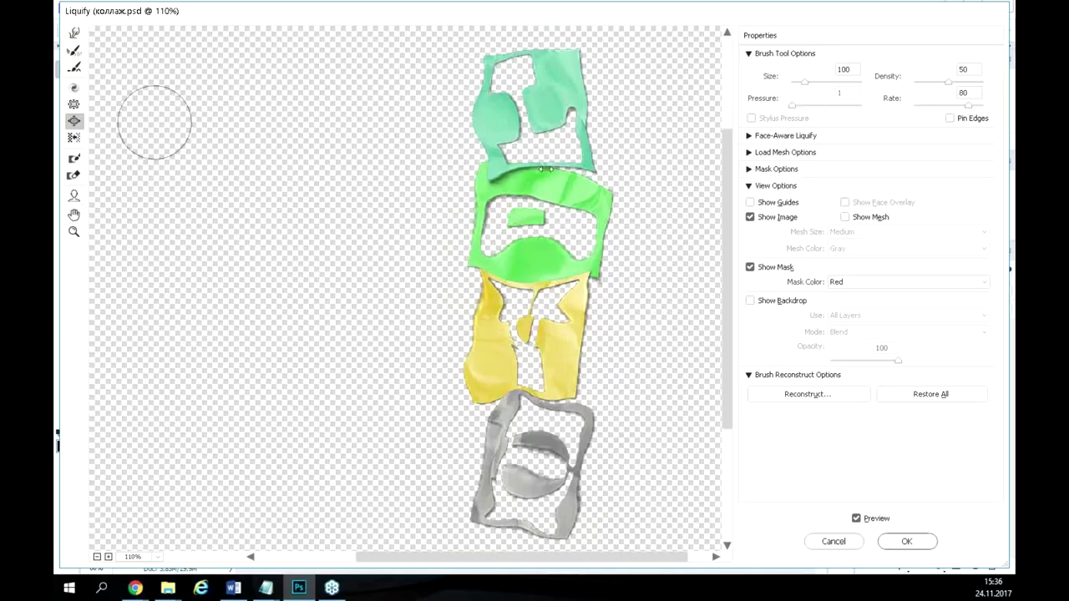
click(74, 104)
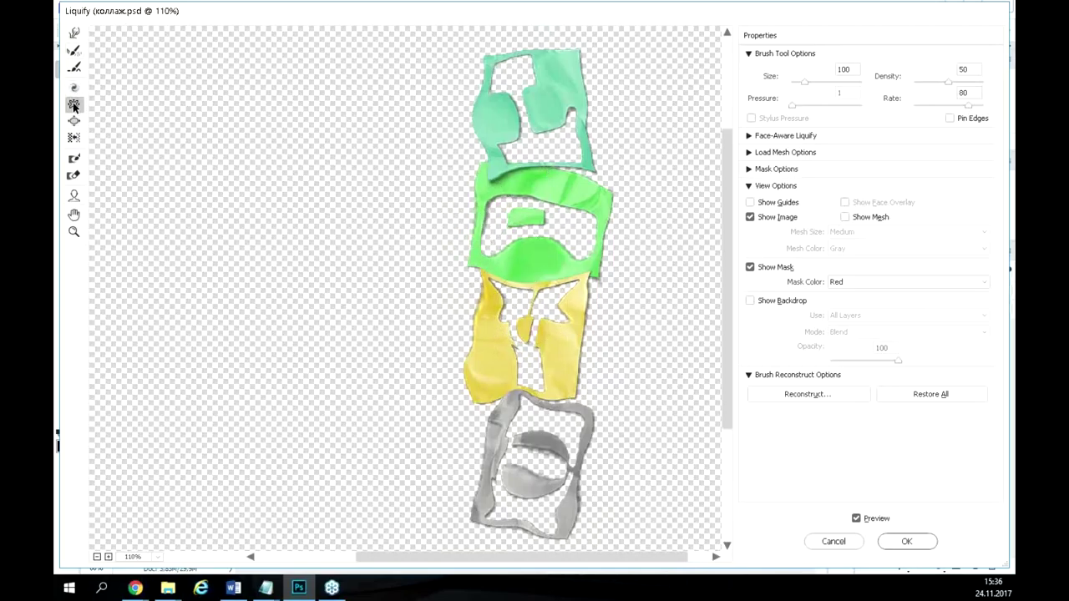
Clear all the pucker and bloat distortions with Restore All.
click(75, 123)
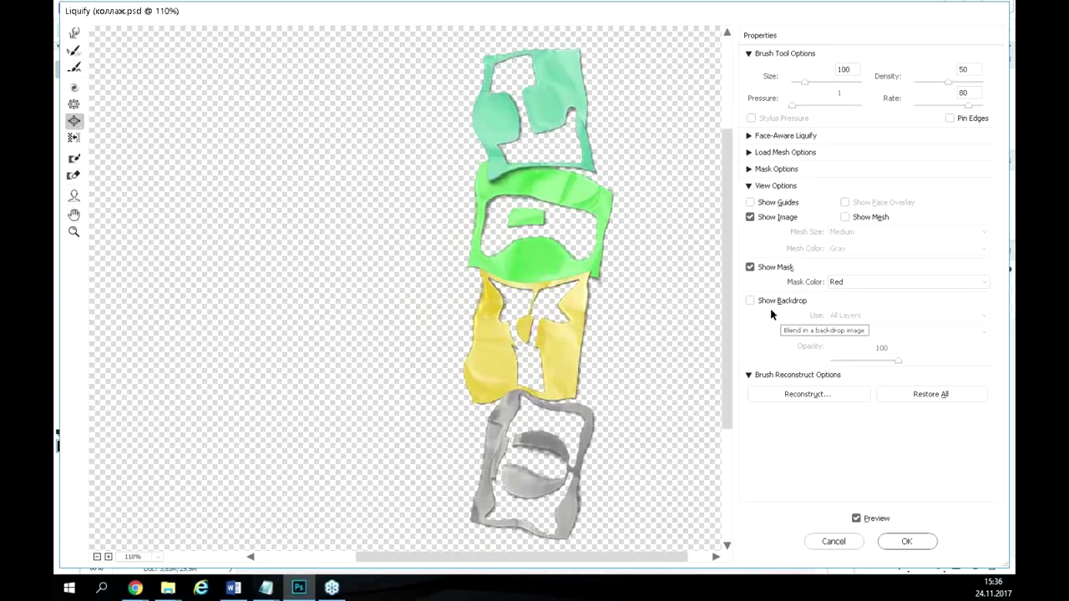
click(931, 395)
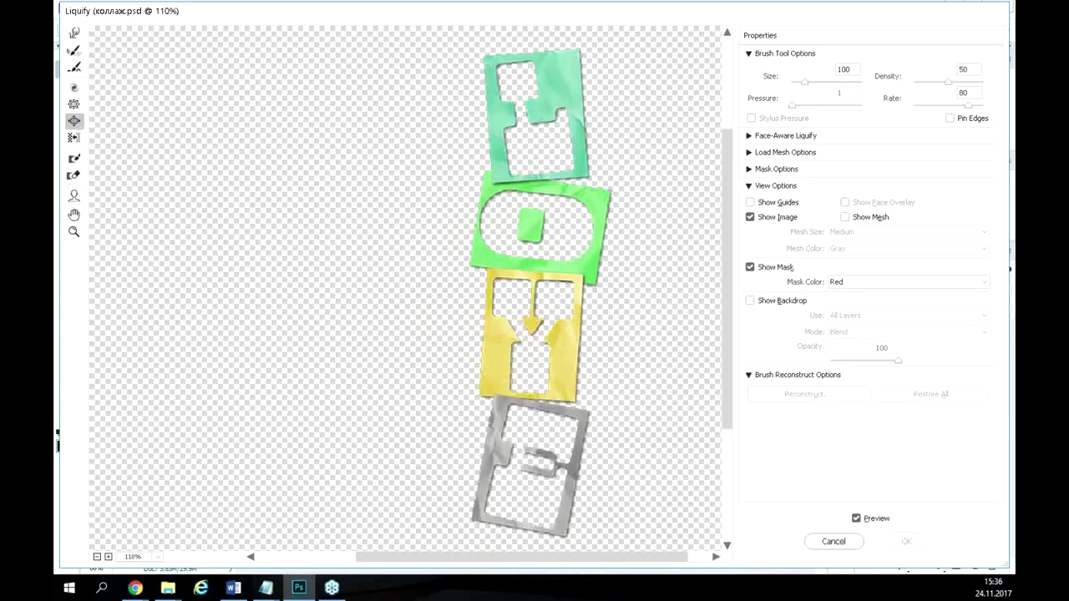
key(Escape)
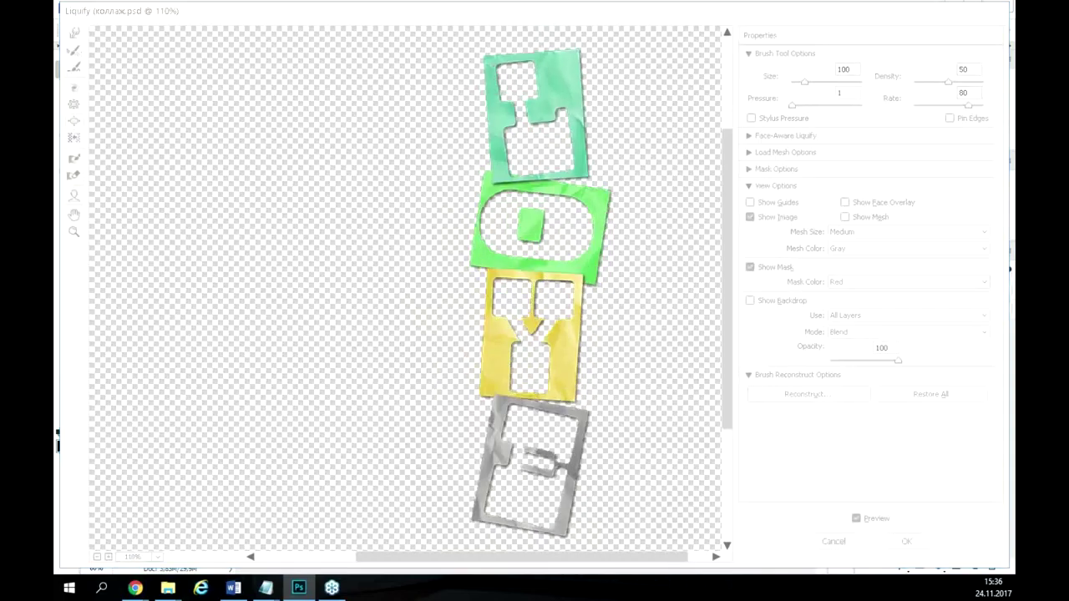
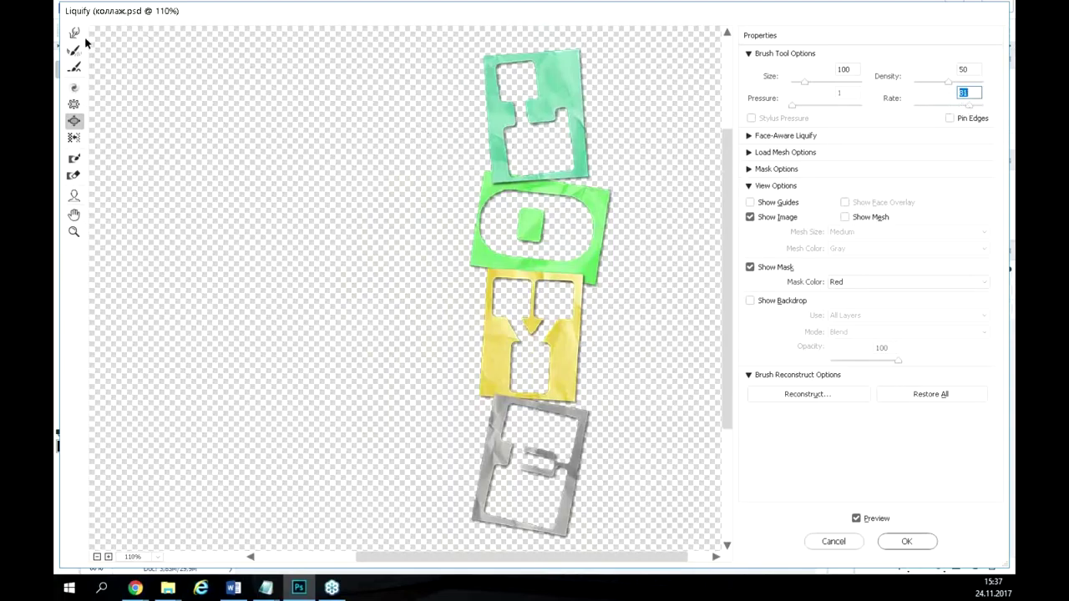
With the Bloat brush, swell the green piece's top cutouts and the yellow arrow into a diamond.
click(73, 103)
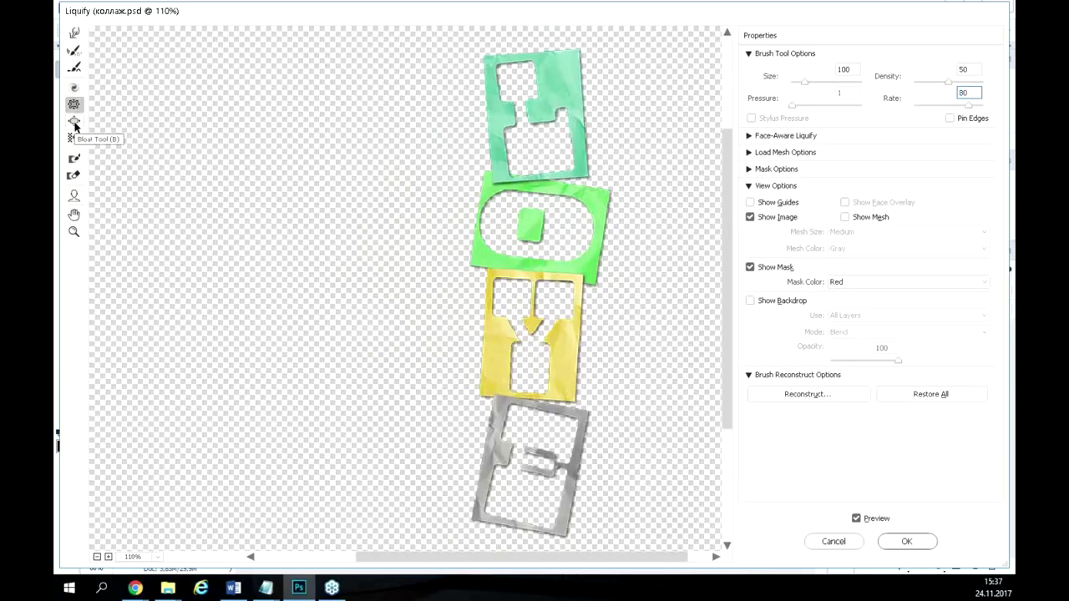
click(74, 124)
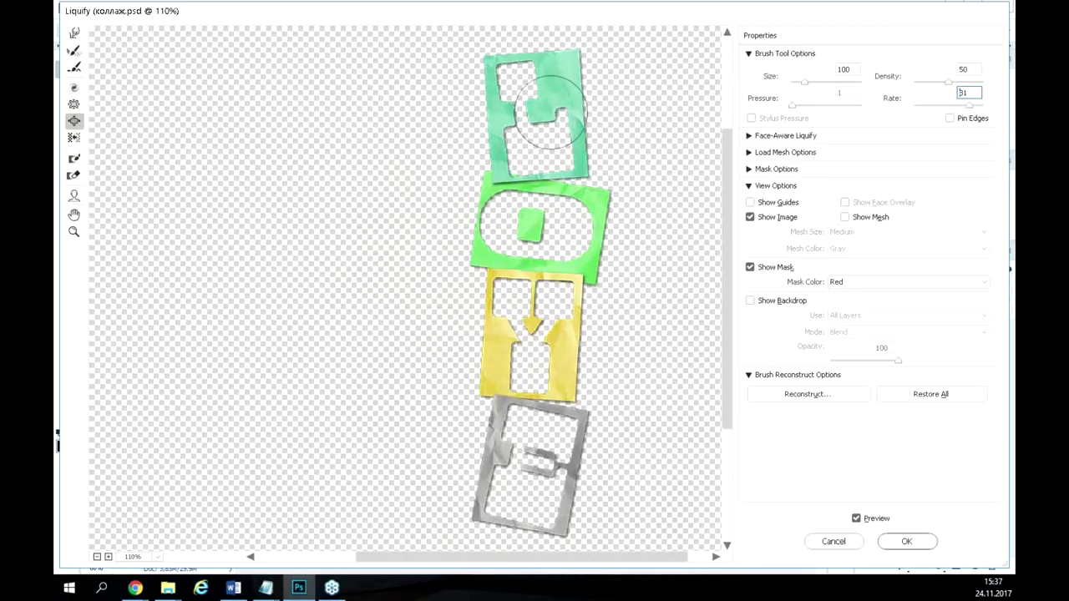
mouse_move(566, 83)
mouse_down()
mouse_move(547, 88)
mouse_move(576, 77)
mouse_up()
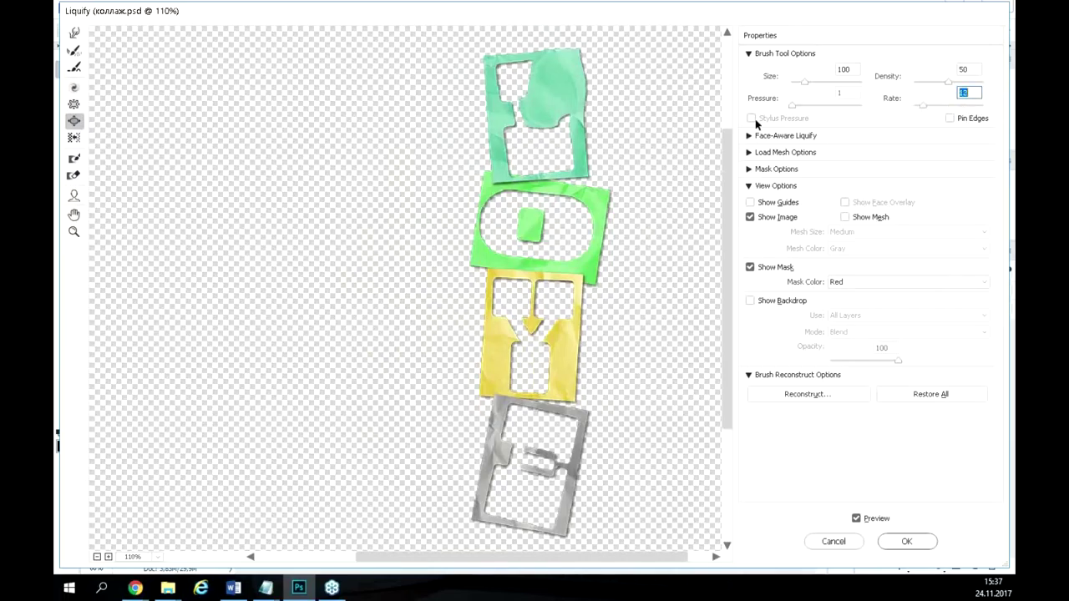
mouse_move(512, 111)
mouse_down()
mouse_move(489, 71)
mouse_move(491, 149)
mouse_move(502, 168)
mouse_move(565, 171)
mouse_up()
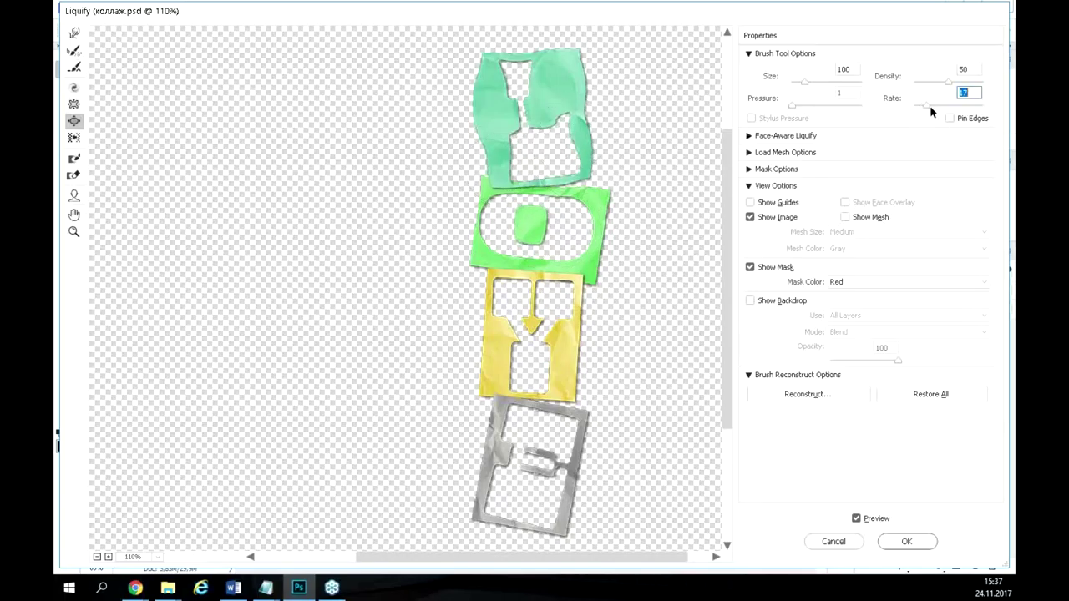
mouse_move(534, 322)
mouse_down()
mouse_move(541, 339)
mouse_move(534, 316)
mouse_up()
Undo a bloat on the teal piece's hole and round the yellow diamond further.
mouse_move(545, 118)
mouse_down()
mouse_move(516, 80)
mouse_move(526, 138)
mouse_move(551, 143)
mouse_up()
key(ctrl+z)
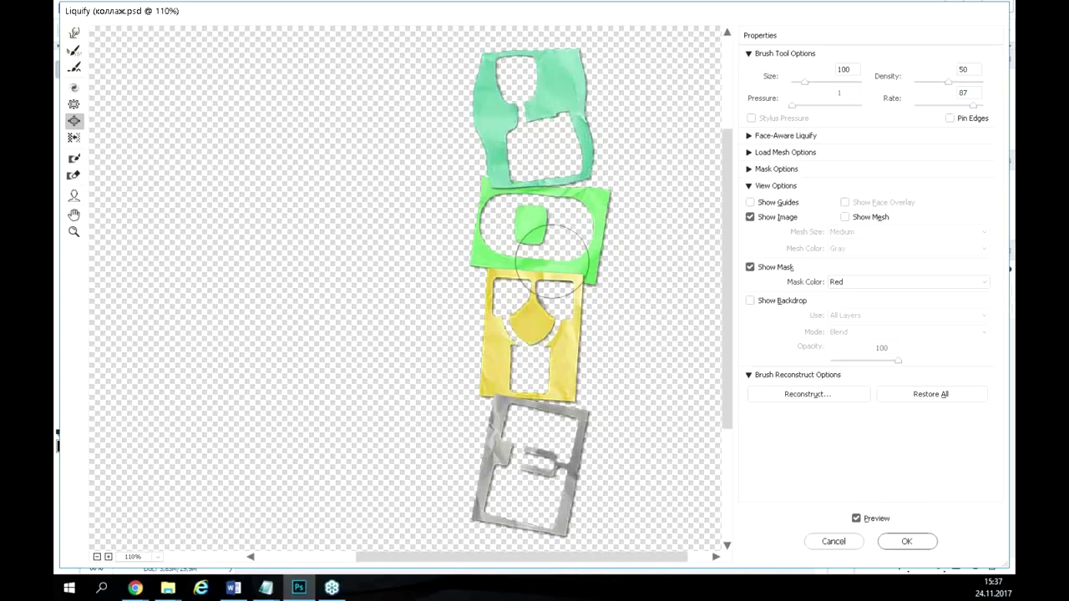
click(528, 320)
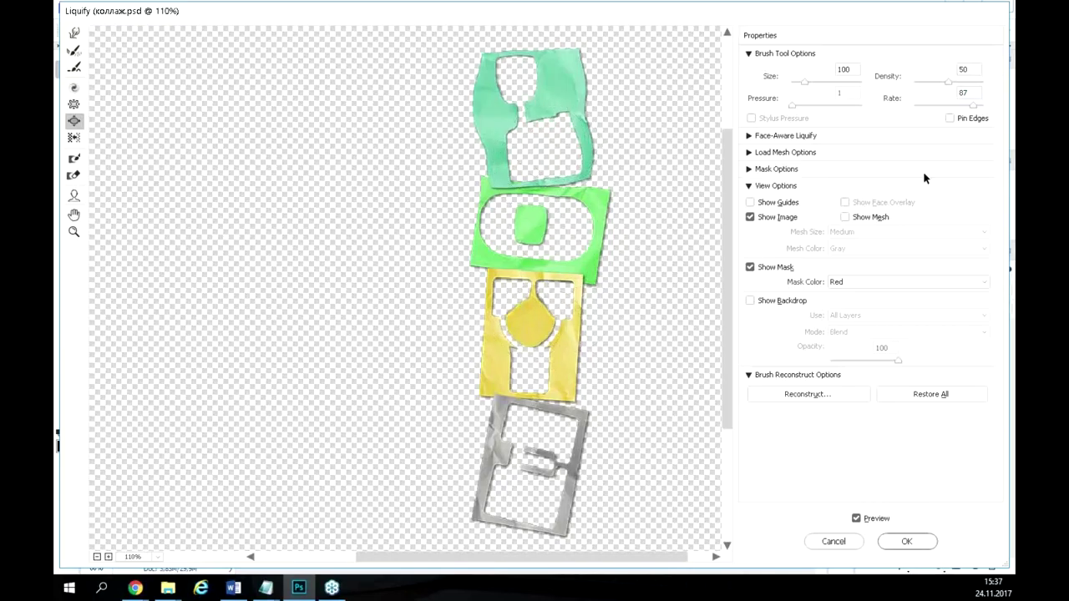
mouse_move(858, 81)
mouse_down()
mouse_move(1011, 112)
mouse_move(1013, 122)
mouse_up()
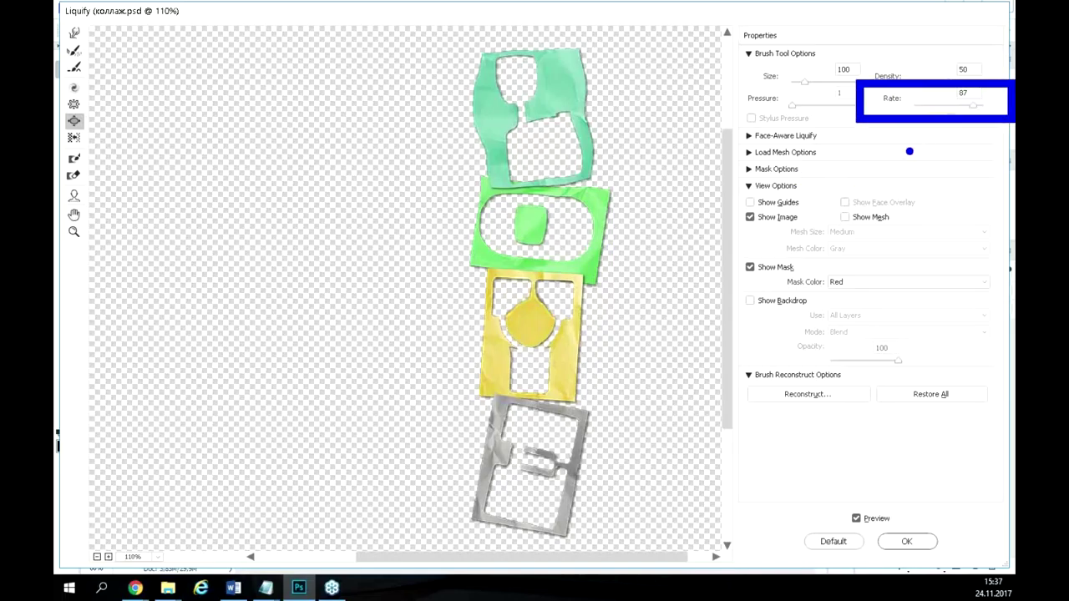
key(Escape)
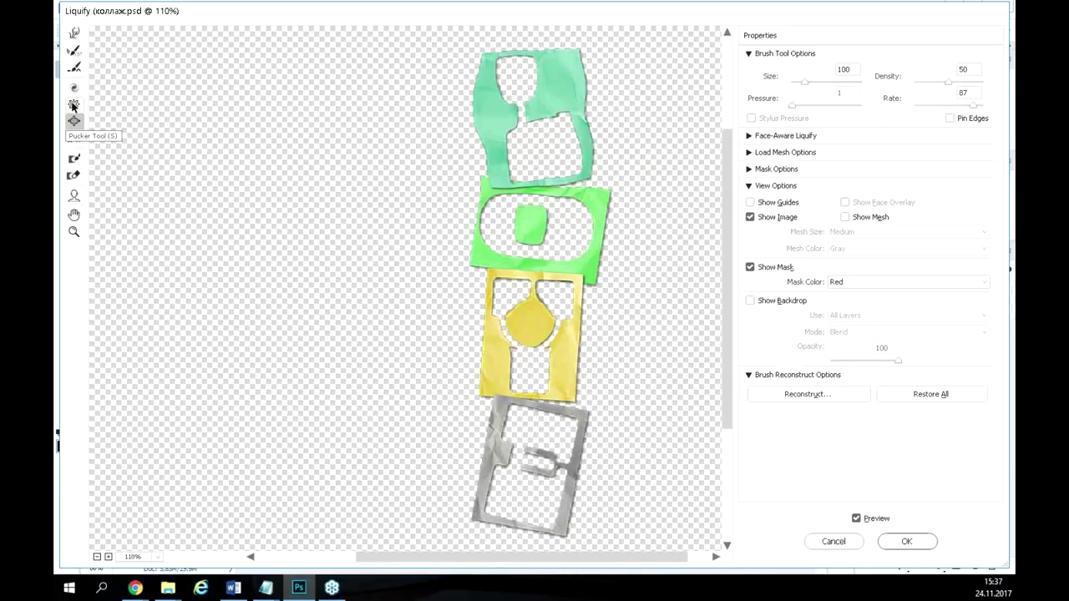
Swell the green square into a round blob and lower the Bloat rate to 45.
drag(530, 233, 534, 222)
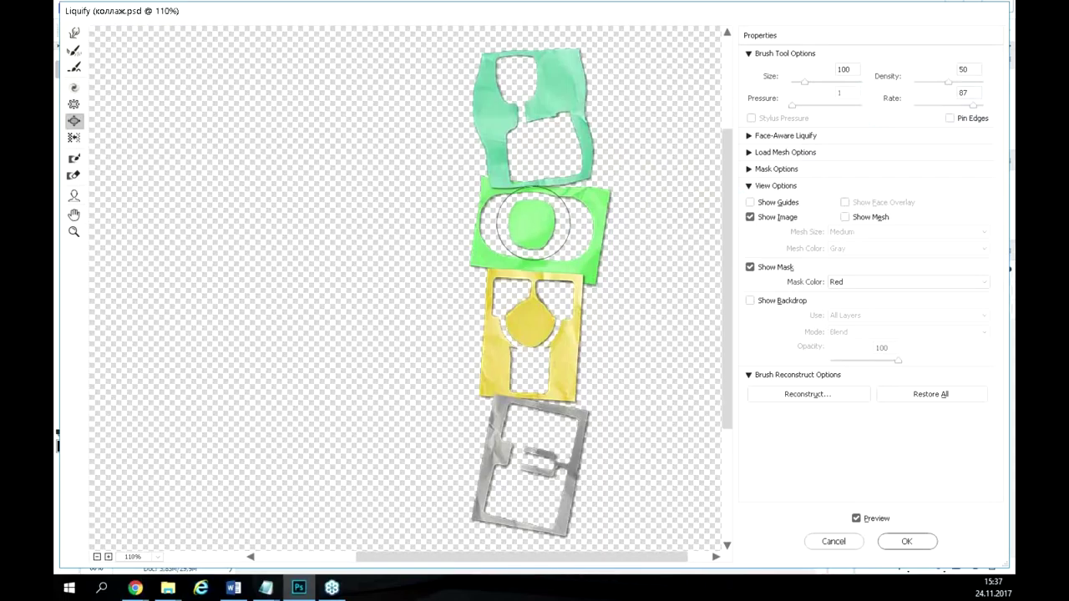
drag(978, 109, 946, 105)
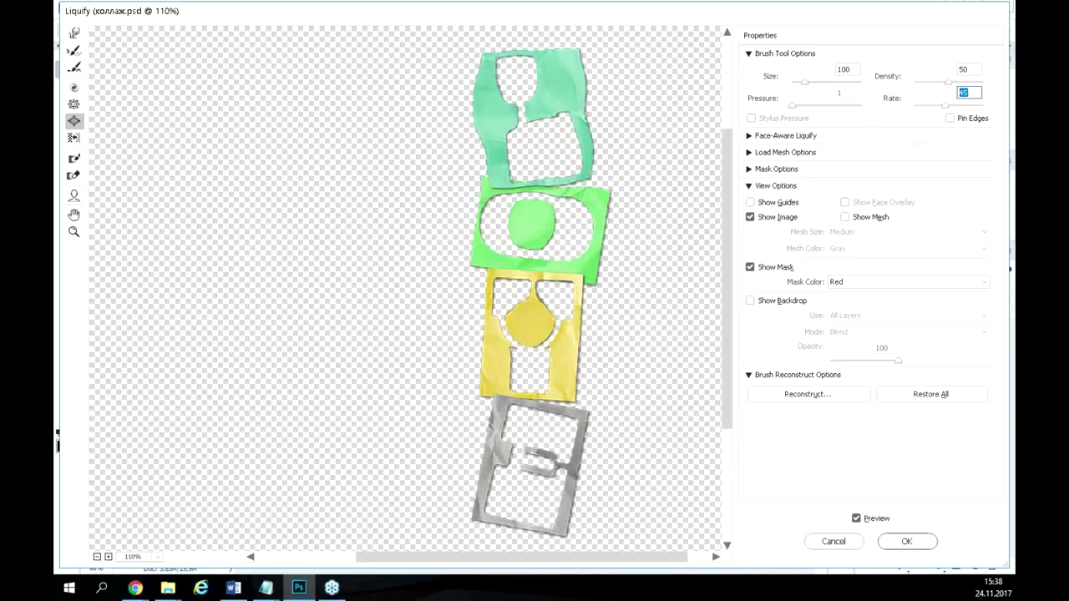
key(Return)
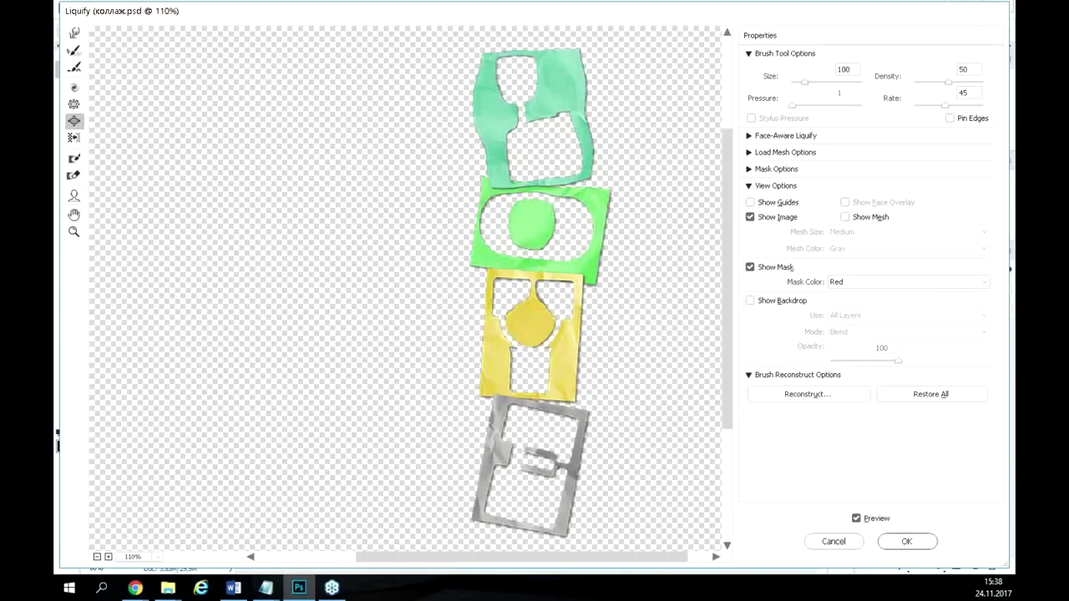
Forward-warp the top green piece's left edge.
click(75, 33)
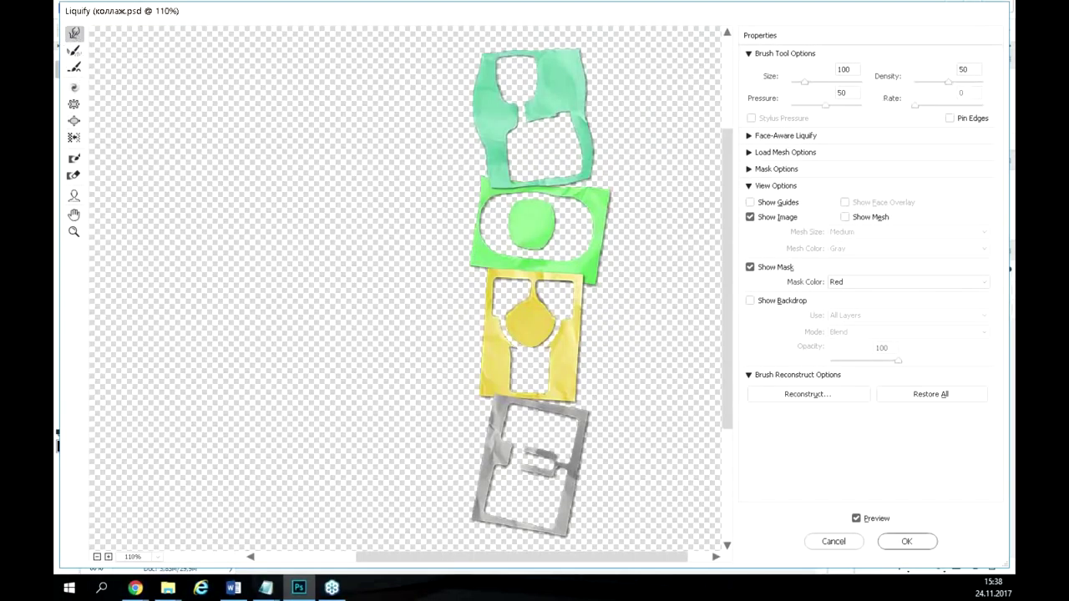
mouse_move(513, 56)
mouse_down()
mouse_move(497, 124)
mouse_move(579, 71)
mouse_move(544, 125)
mouse_move(479, 153)
mouse_move(580, 113)
mouse_move(560, 130)
mouse_up()
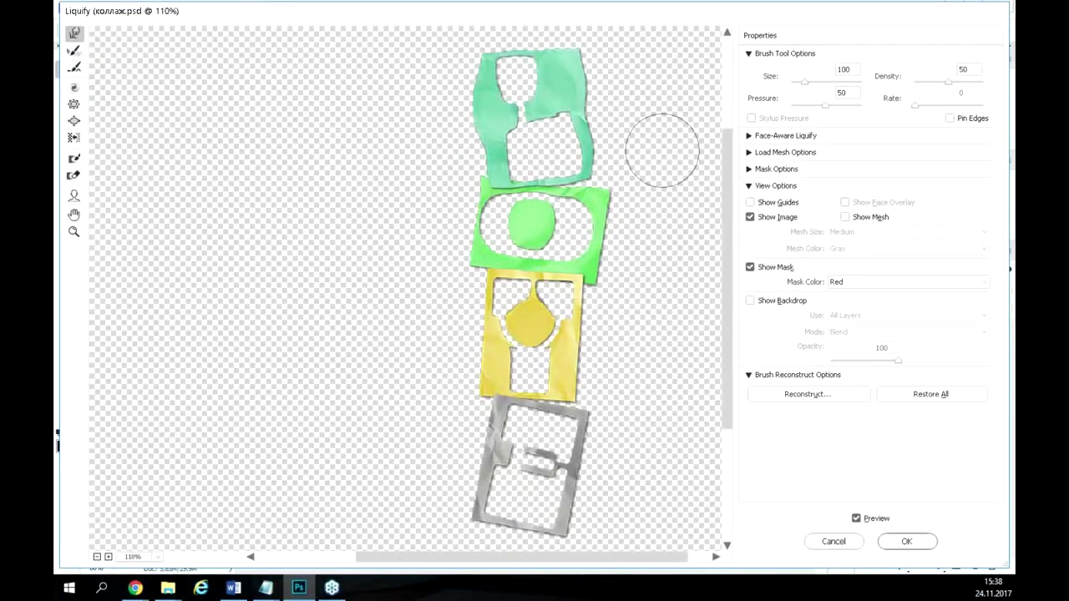
mouse_move(664, 143)
mouse_down()
mouse_move(619, 85)
mouse_move(564, 92)
mouse_up()
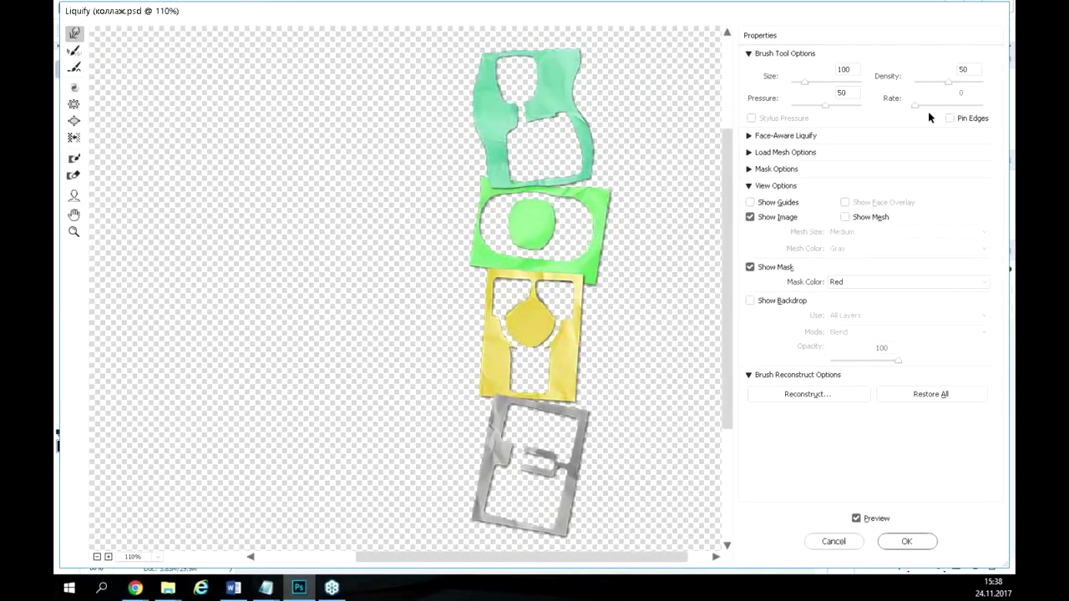
Partly restore the warped left and upper-right edges with Reconstruct at rate 91.
click(75, 52)
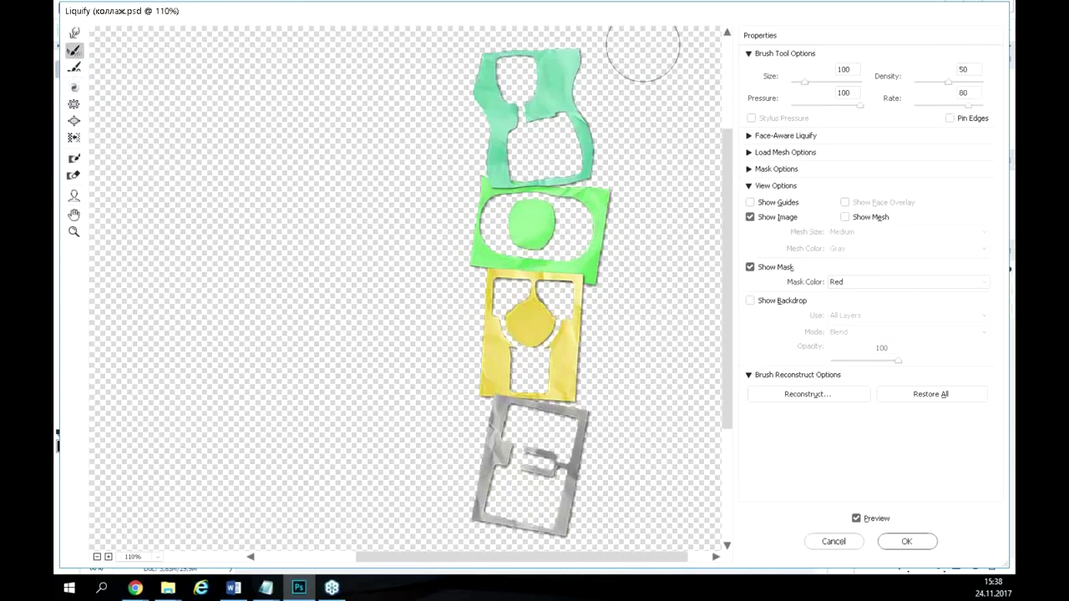
mouse_move(499, 115)
mouse_down()
mouse_move(484, 90)
mouse_move(489, 139)
mouse_move(489, 84)
mouse_up()
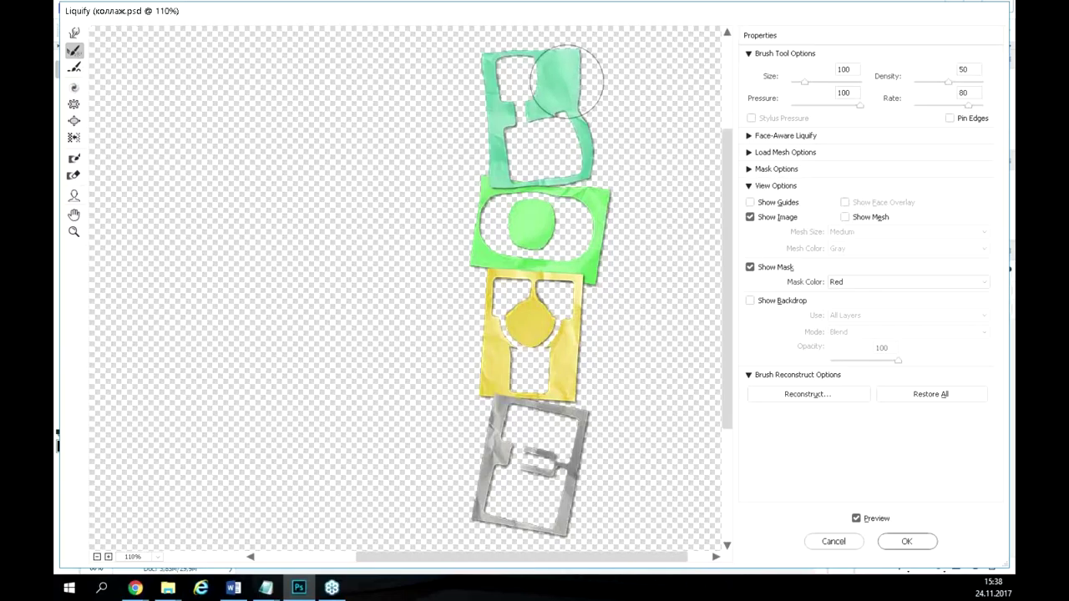
drag(567, 81, 581, 110)
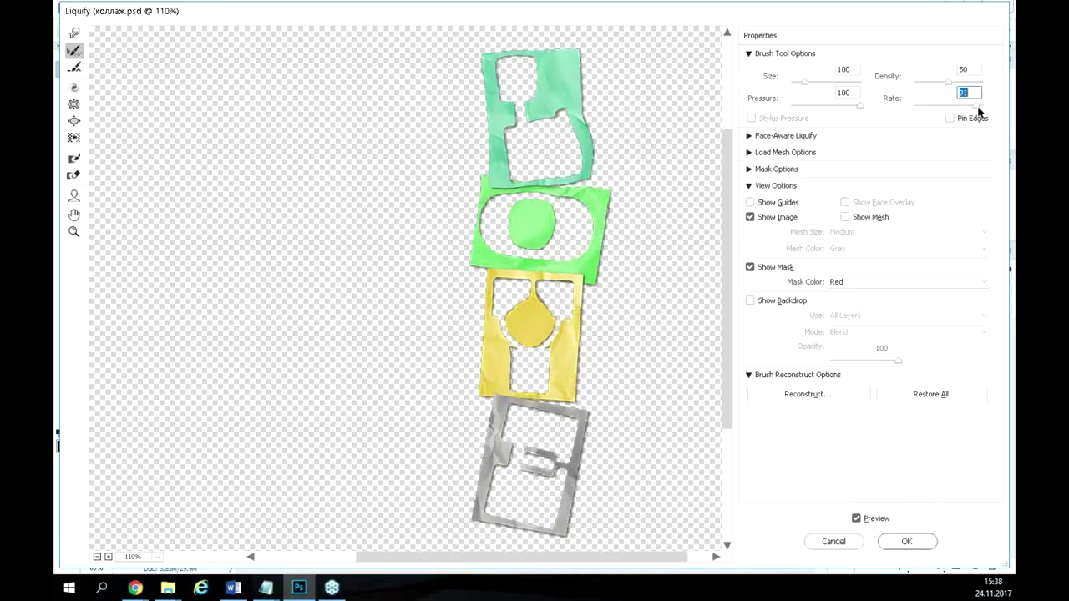
drag(596, 102, 579, 156)
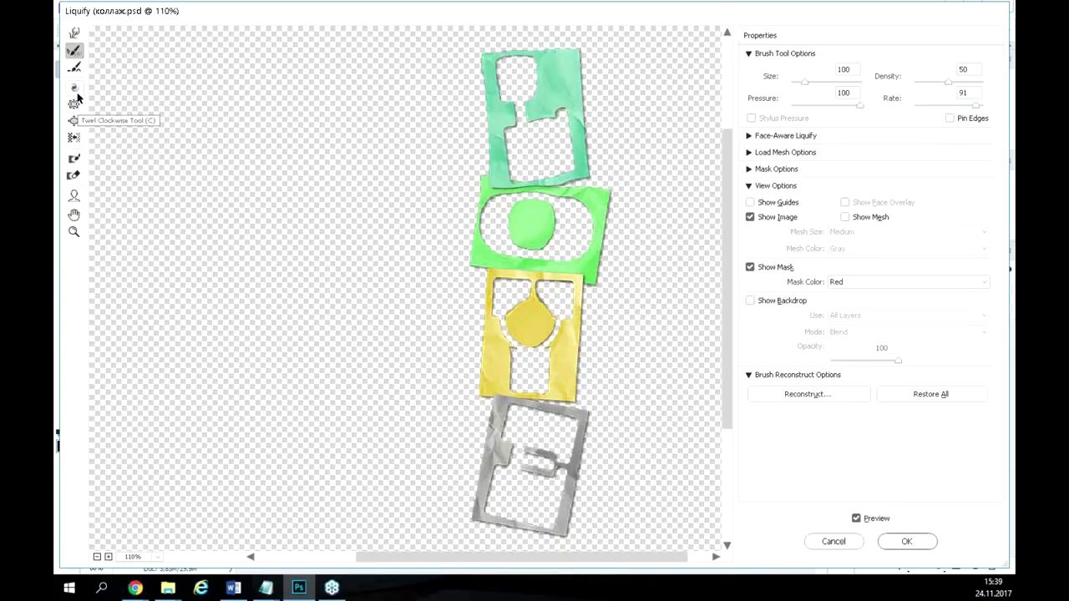
Twirl the green pieces clockwise with an adjusted rate, then revert with Restore All.
click(74, 88)
drag(530, 139, 537, 140)
click(969, 107)
drag(923, 109, 933, 110)
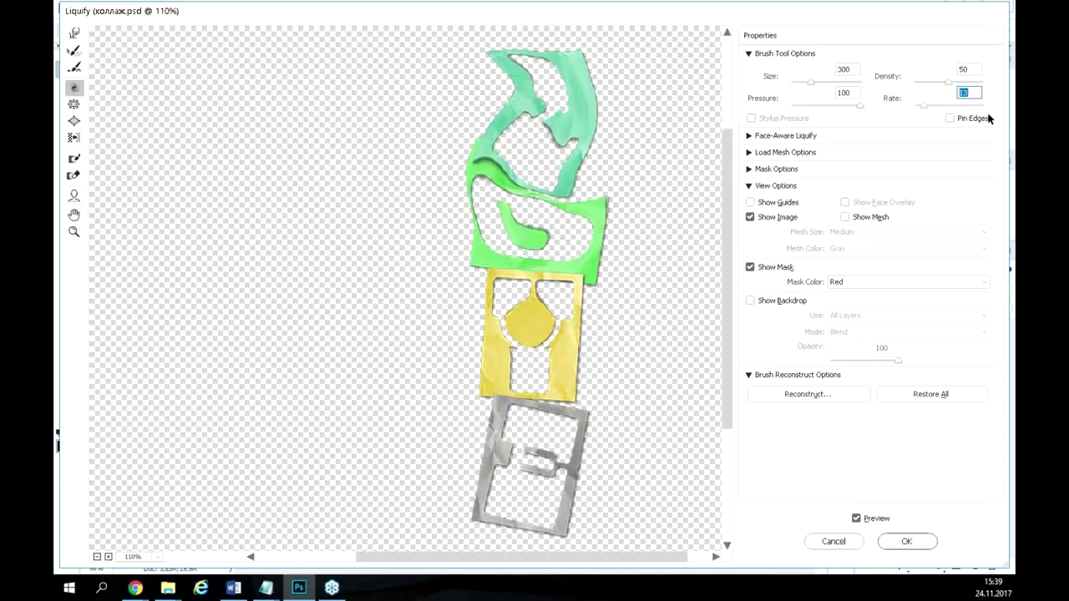
drag(516, 158, 528, 171)
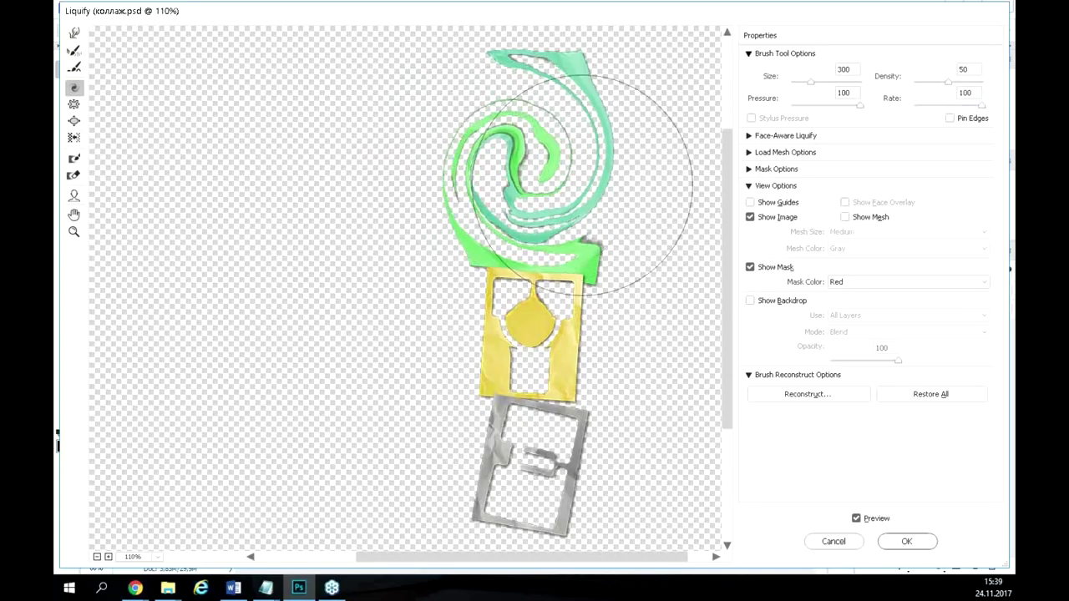
click(946, 398)
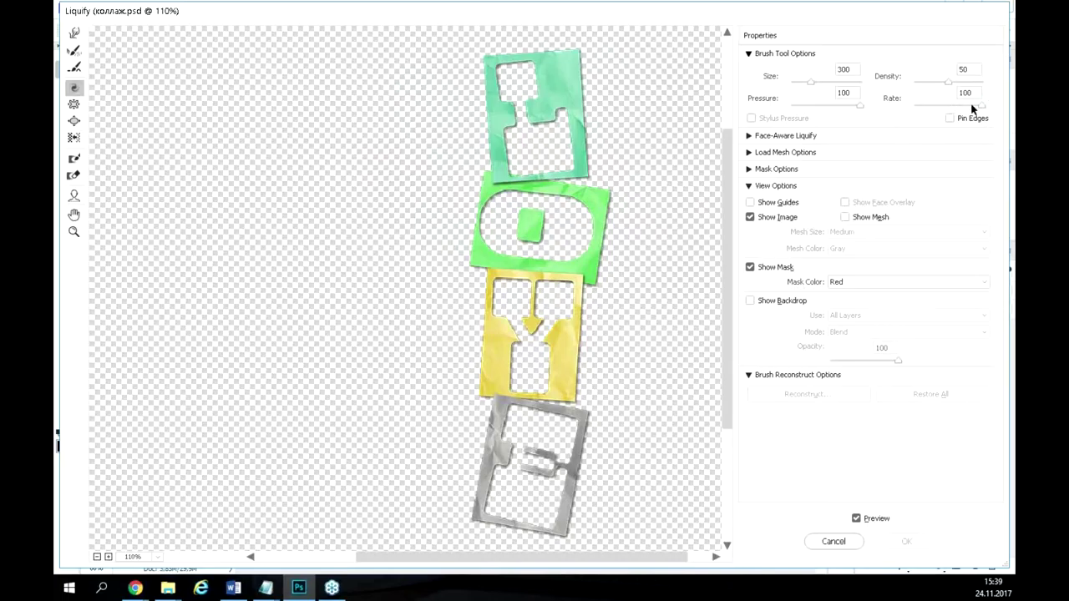
Twirl the green and yellow pieces twice more, reverting each attempt with Restore All.
drag(537, 131, 543, 152)
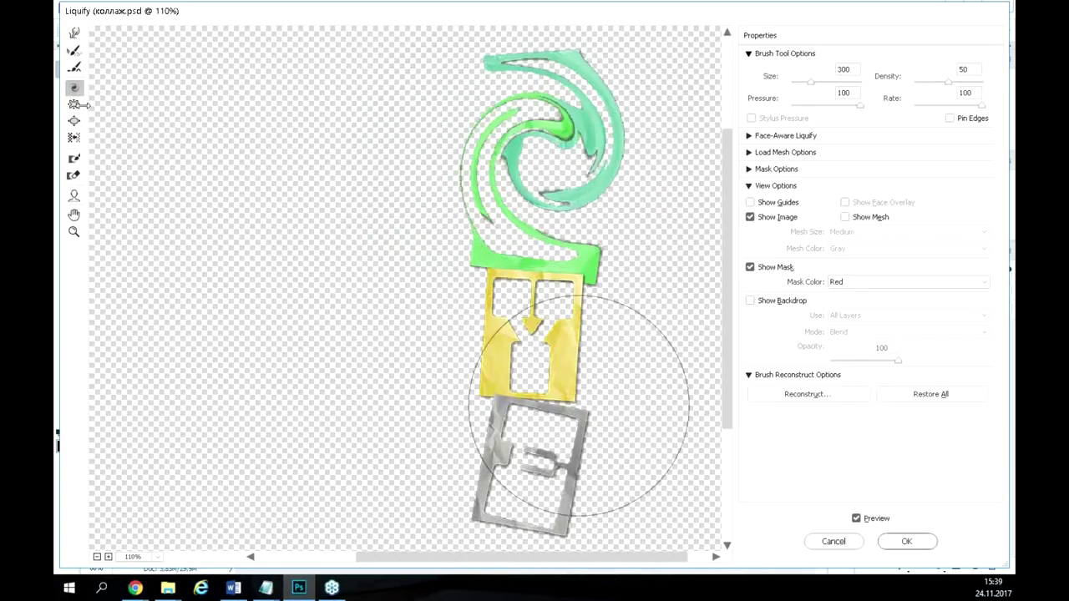
click(927, 396)
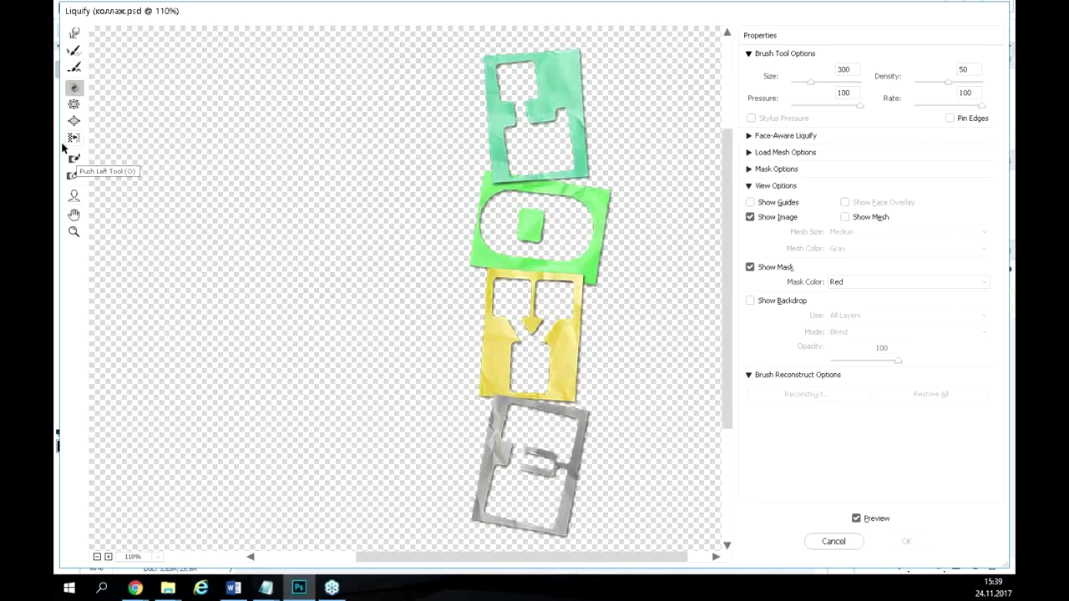
key(Escape)
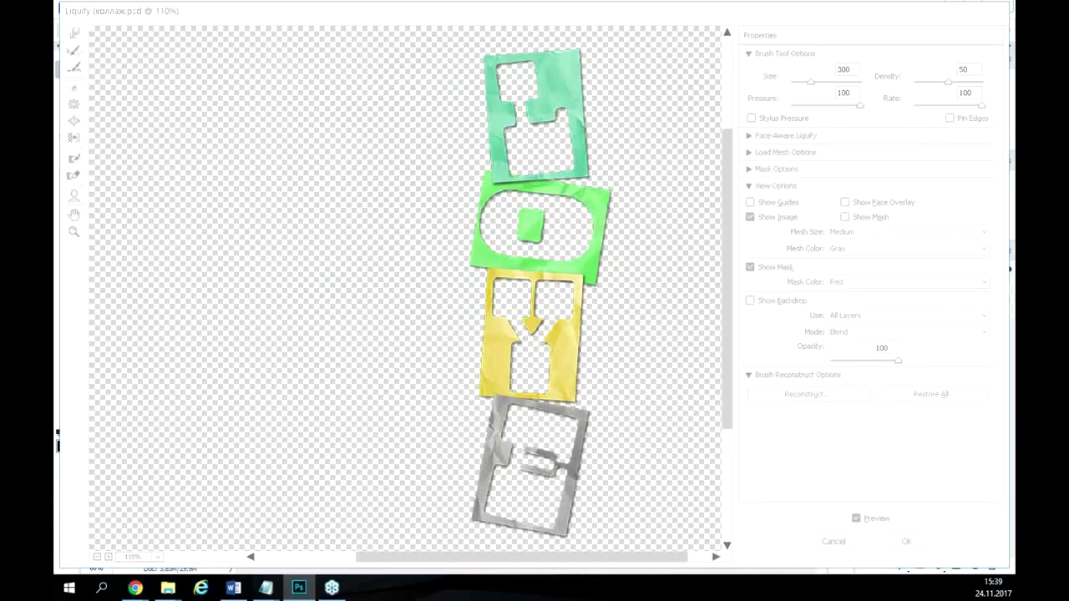
key(alt+Tab)
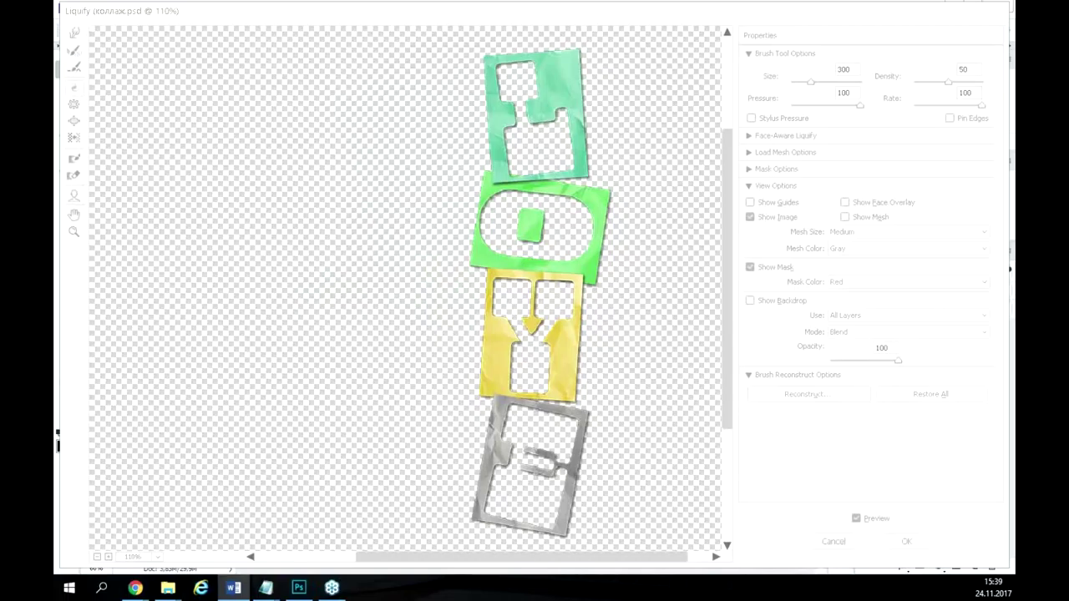
drag(494, 286, 494, 287)
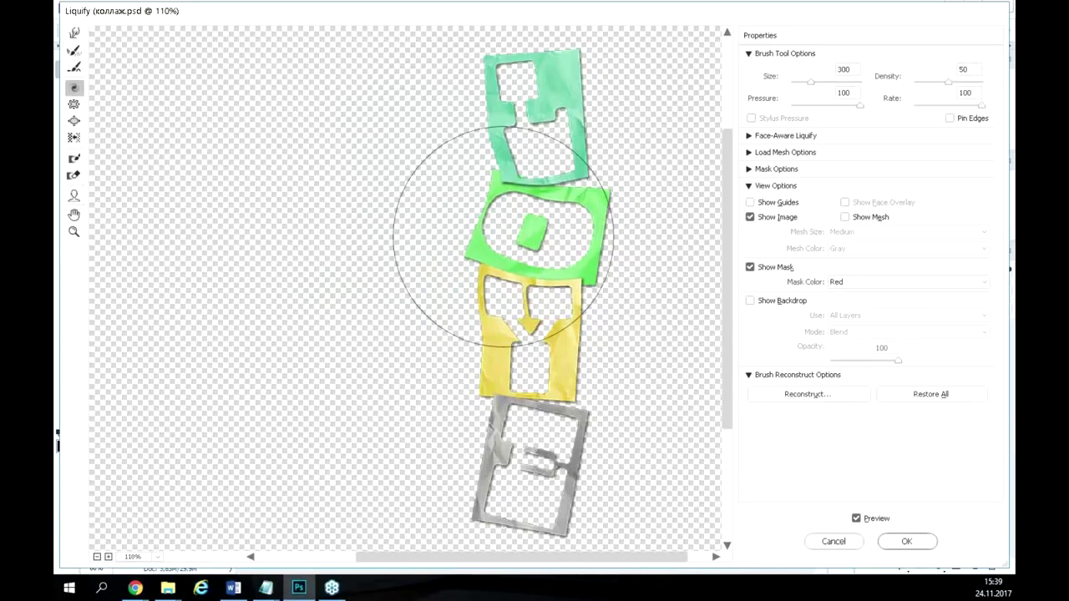
click(932, 394)
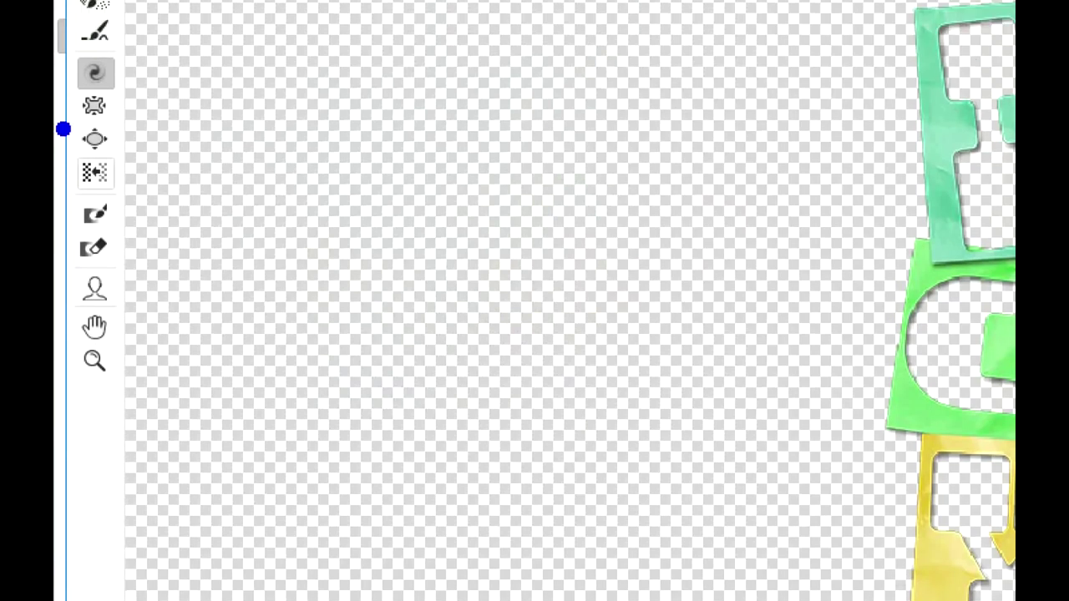
click(73, 139)
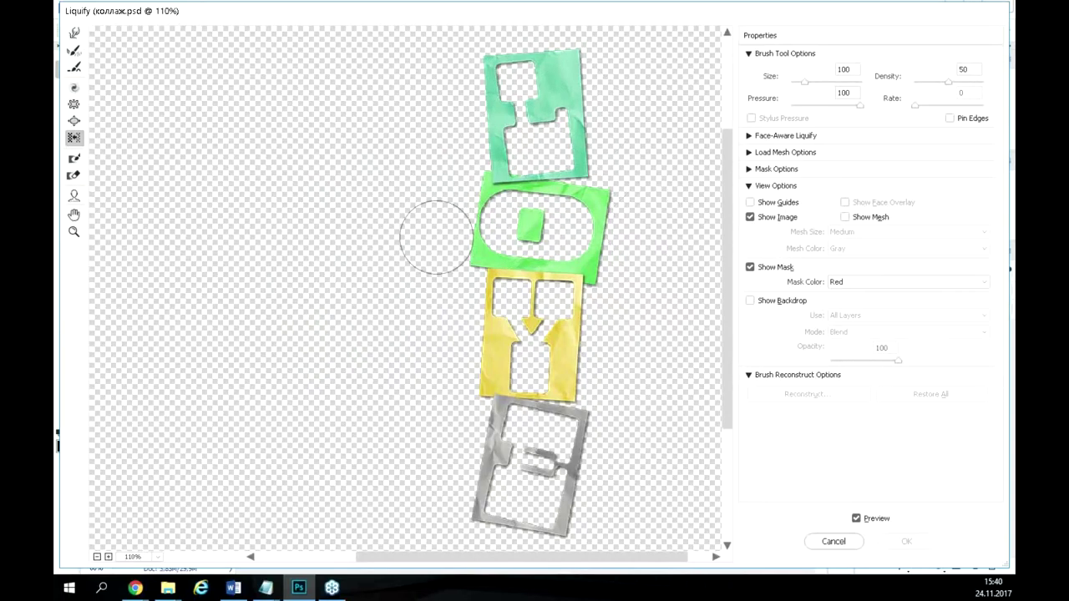
Push the green O piece sideways and the yellow piece's top over the green band.
drag(420, 236, 622, 239)
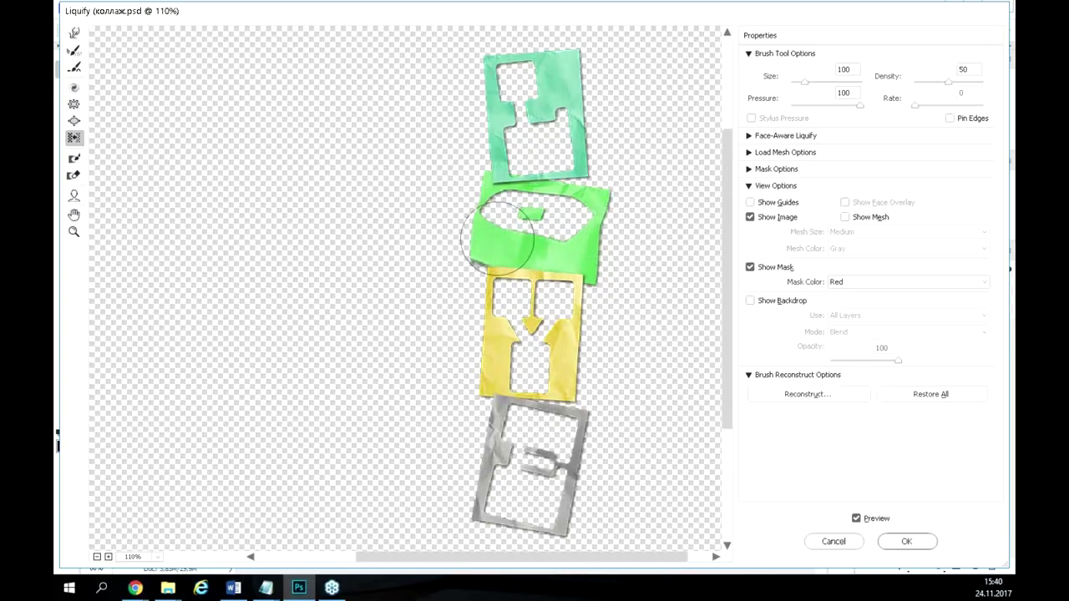
drag(426, 238, 616, 239)
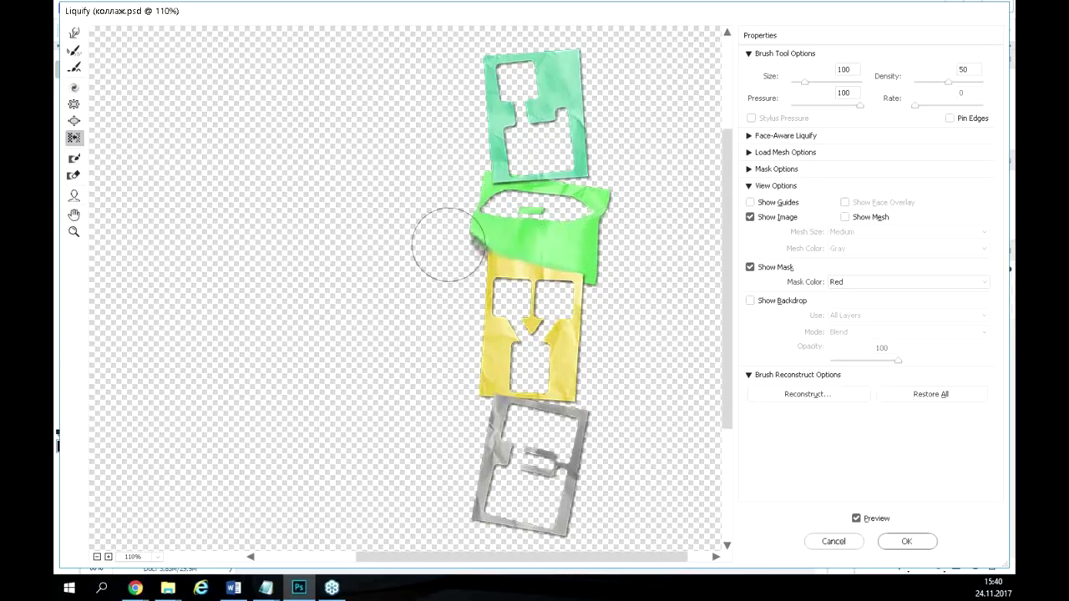
drag(429, 243, 534, 250)
mouse_move(444, 248)
mouse_down()
mouse_move(612, 245)
mouse_move(434, 285)
mouse_move(499, 272)
mouse_move(549, 279)
mouse_move(390, 284)
mouse_move(591, 261)
mouse_move(451, 295)
mouse_move(588, 268)
mouse_move(372, 300)
mouse_move(580, 271)
mouse_up()
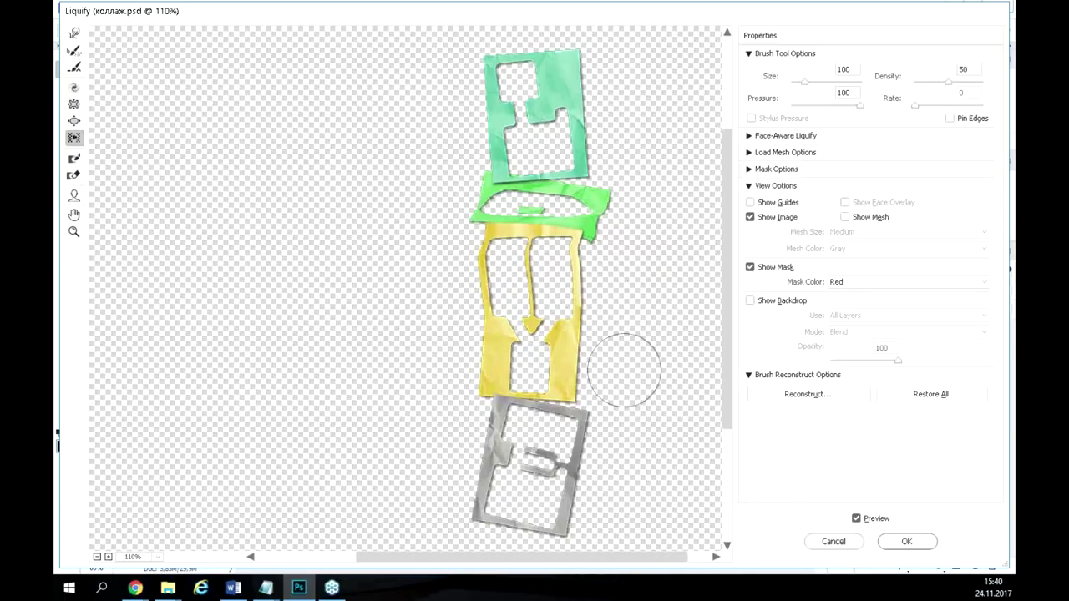
Warp the yellow piece's lower opening and bar and the green band, then Restore All.
mouse_move(541, 367)
mouse_down()
mouse_move(474, 369)
mouse_move(611, 367)
mouse_move(461, 378)
mouse_move(573, 366)
mouse_move(633, 342)
mouse_move(534, 353)
mouse_up()
mouse_move(618, 323)
mouse_down()
mouse_move(493, 355)
mouse_move(554, 342)
mouse_move(556, 330)
mouse_move(480, 345)
mouse_up()
mouse_move(675, 295)
mouse_down()
mouse_move(495, 351)
mouse_move(681, 309)
mouse_move(489, 342)
mouse_move(608, 312)
mouse_move(454, 349)
mouse_move(628, 313)
mouse_move(442, 347)
mouse_move(708, 328)
mouse_move(369, 366)
mouse_move(497, 356)
mouse_up()
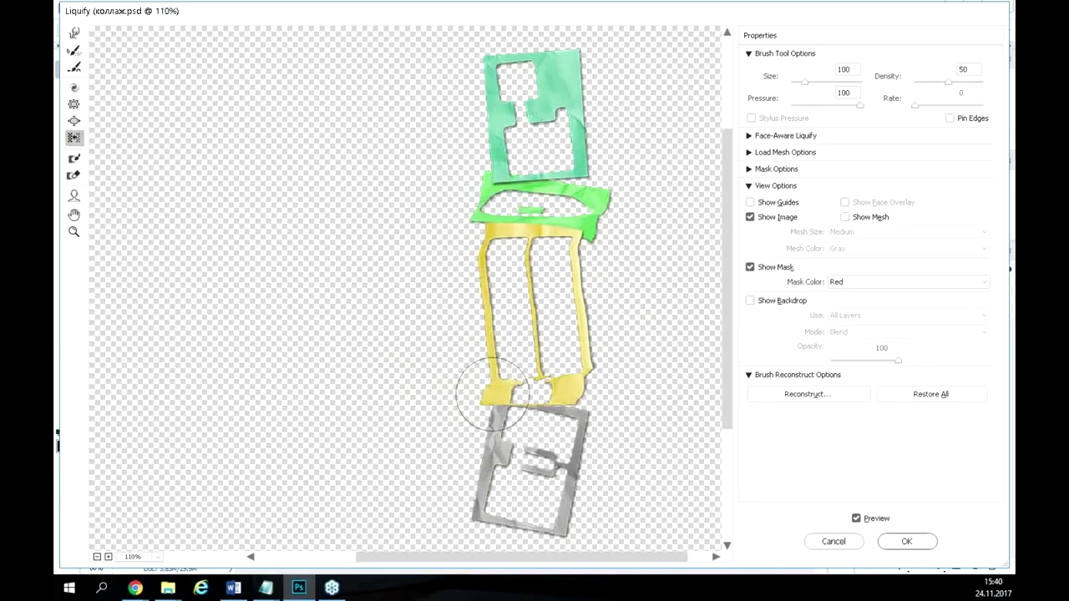
mouse_move(508, 377)
mouse_down()
mouse_move(449, 320)
mouse_move(472, 201)
mouse_up()
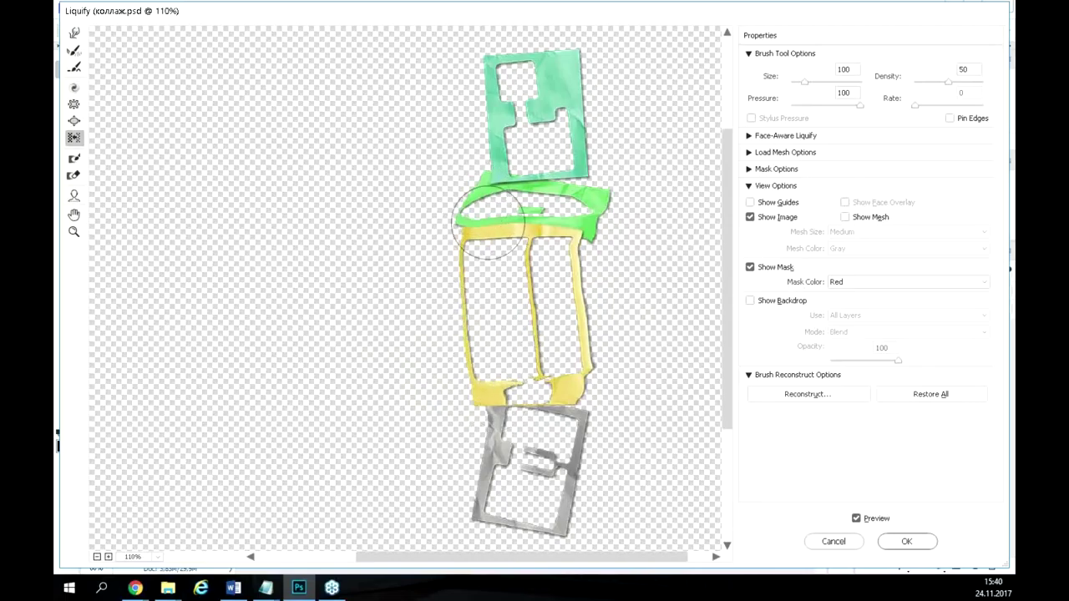
drag(489, 264, 472, 159)
drag(513, 404, 491, 216)
mouse_move(518, 380)
mouse_down()
mouse_move(497, 222)
mouse_move(580, 209)
mouse_move(564, 199)
mouse_move(579, 380)
mouse_move(600, 227)
mouse_move(589, 203)
mouse_move(593, 406)
mouse_up()
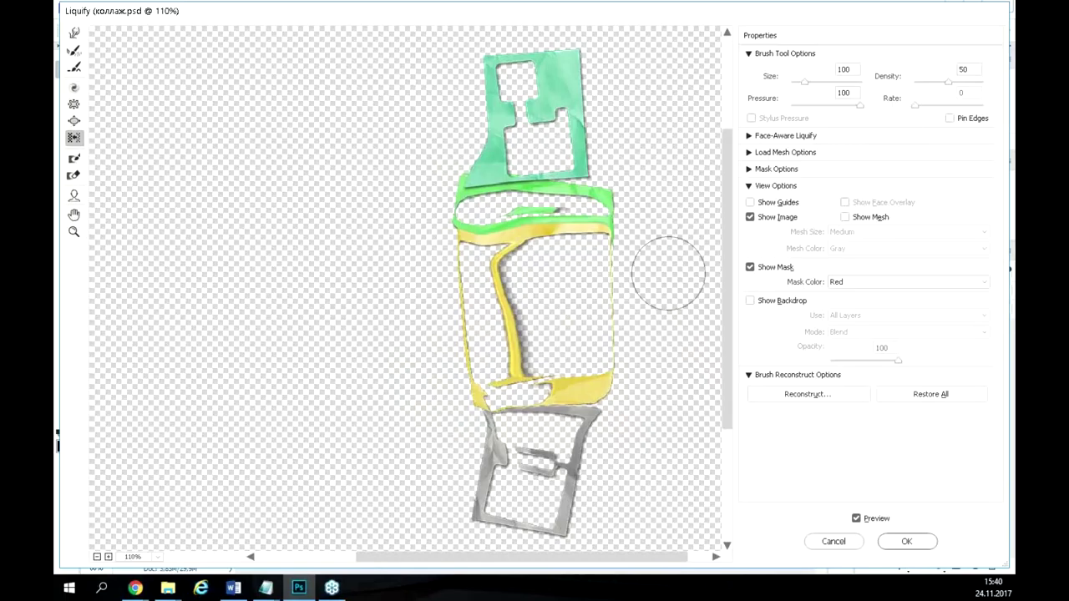
mouse_move(643, 233)
mouse_down()
mouse_move(418, 247)
mouse_move(458, 226)
mouse_move(646, 215)
mouse_move(666, 229)
mouse_move(396, 247)
mouse_move(701, 232)
mouse_move(418, 288)
mouse_move(678, 253)
mouse_move(564, 252)
mouse_move(584, 264)
mouse_move(502, 273)
mouse_move(537, 260)
mouse_move(529, 380)
mouse_move(512, 310)
mouse_up()
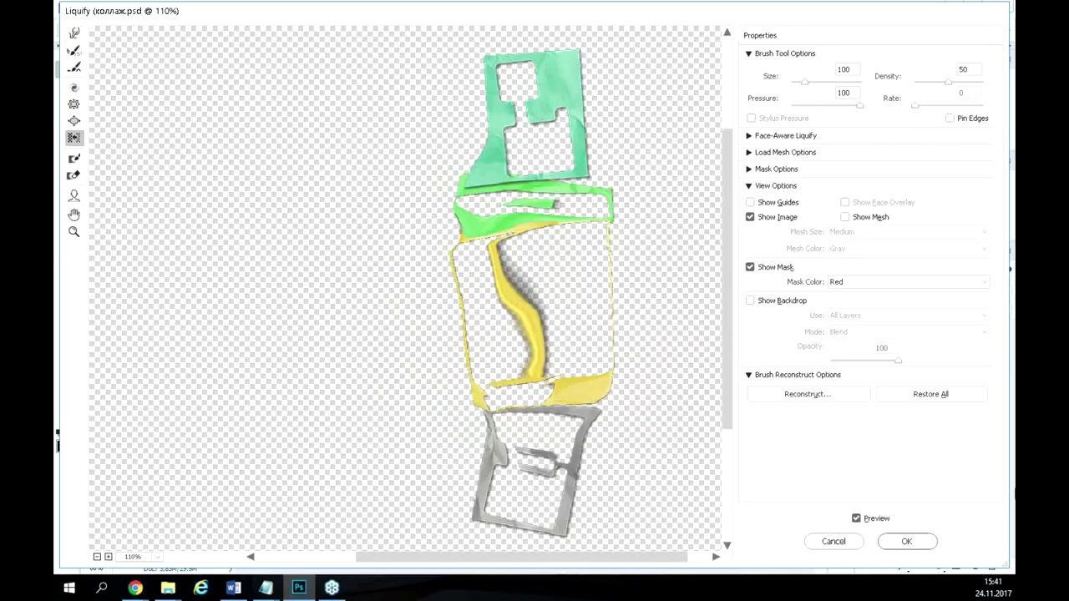
click(965, 393)
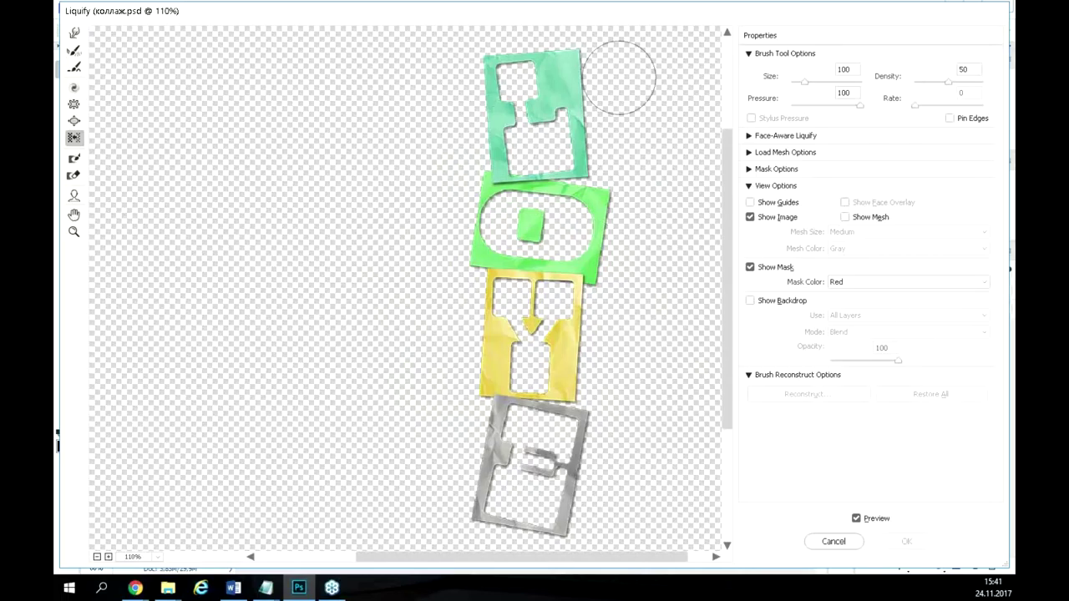
Zoom in twice on the upper letter pieces and choose the Freeze Mask tool.
key(ctrl+plus)
key(ctrl+plus)
key(ctrl+plus)
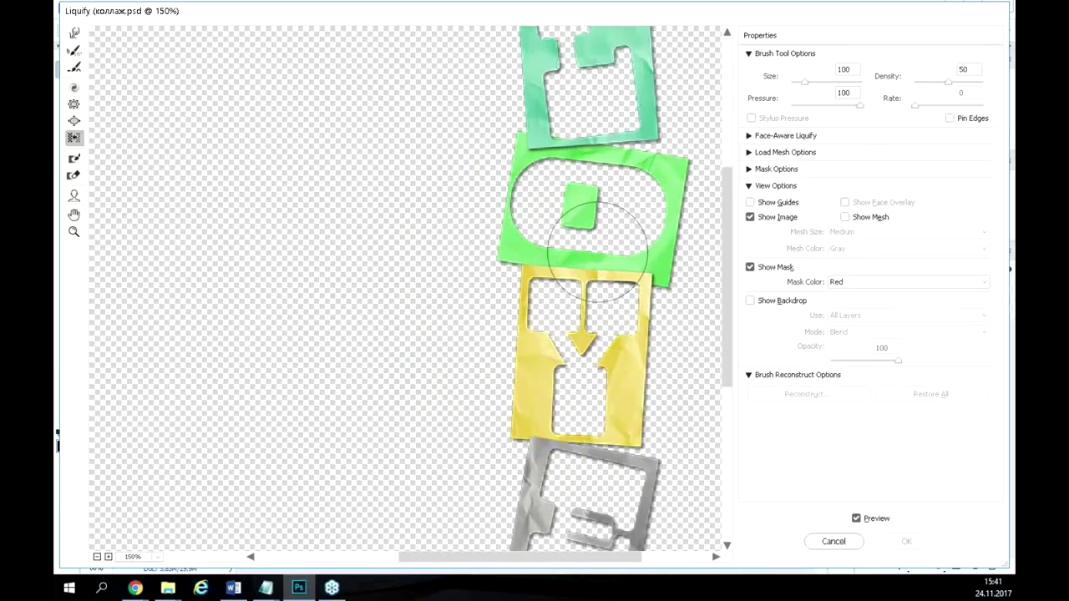
mouse_move(545, 219)
mouse_down()
mouse_move(463, 368)
mouse_move(422, 380)
mouse_up()
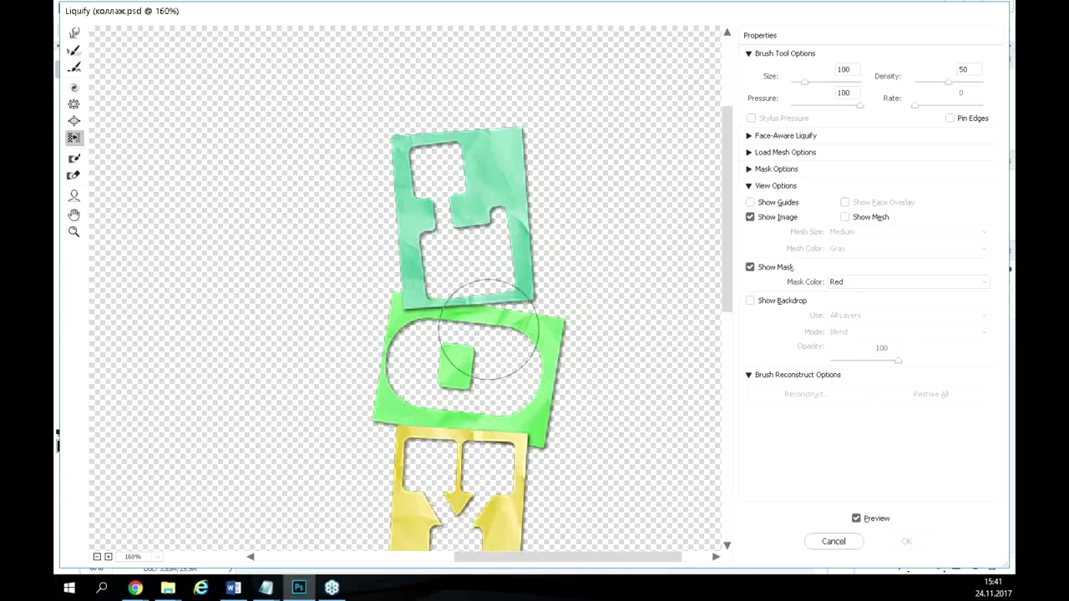
key(ctrl+plus)
key(ctrl+plus)
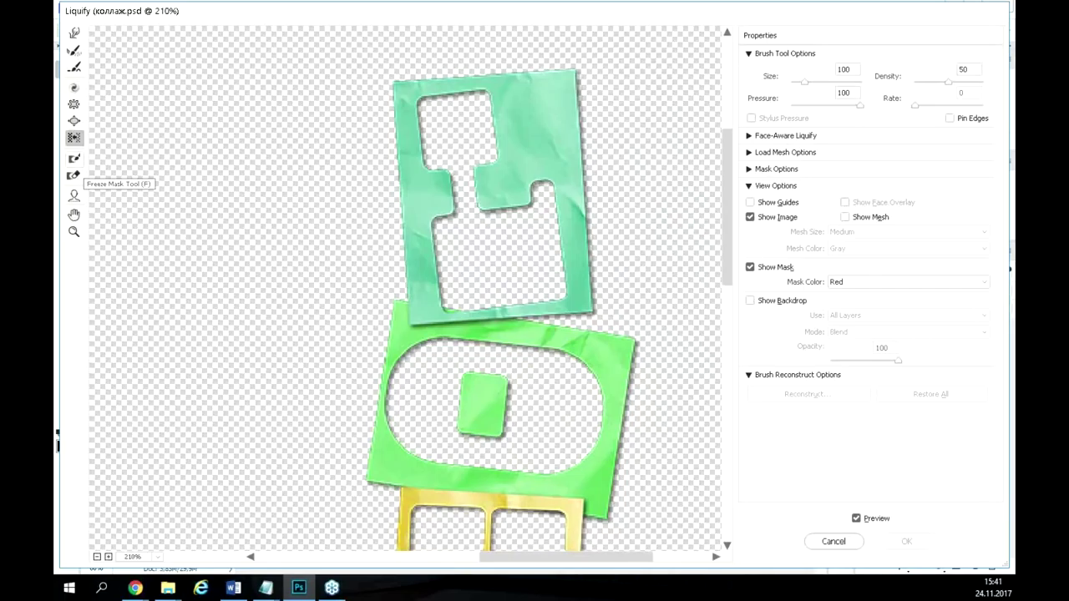
key(alt+Tab)
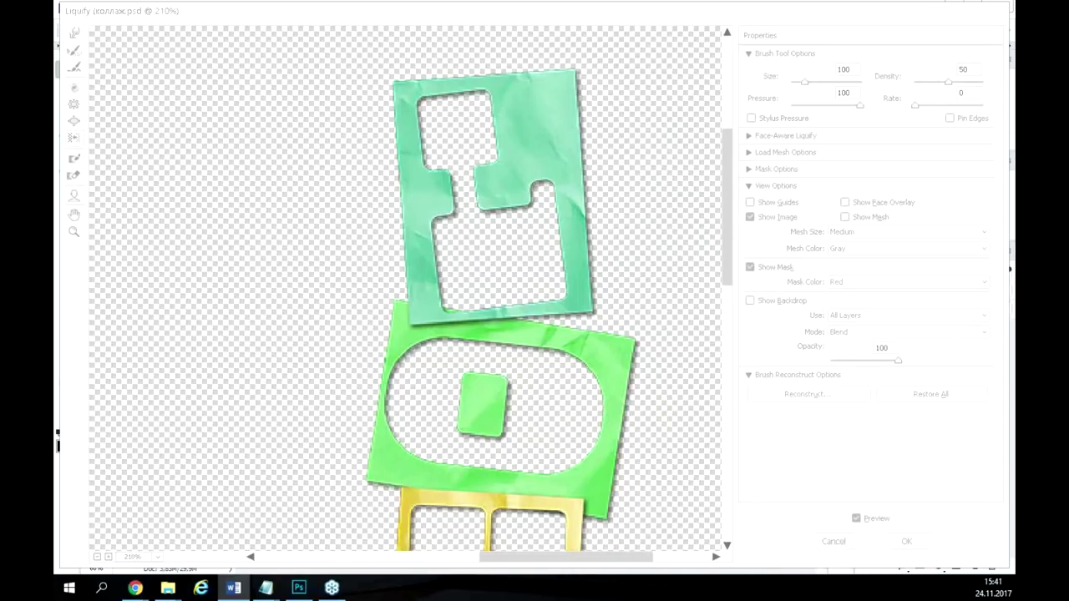
click(73, 161)
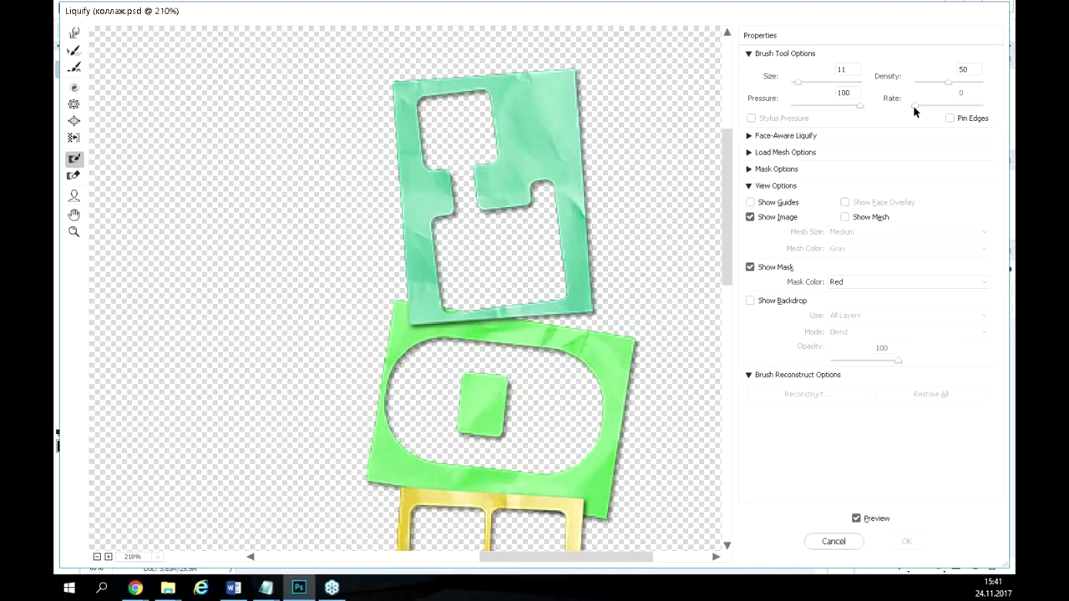
Paint a freeze mask over the teal frame's edges, widening the brush to size 49.
mouse_move(422, 246)
mouse_down()
mouse_move(411, 190)
mouse_move(413, 263)
mouse_move(403, 239)
mouse_move(430, 249)
mouse_move(402, 273)
mouse_move(419, 283)
mouse_move(414, 315)
mouse_move(462, 312)
mouse_move(430, 308)
mouse_move(426, 260)
mouse_move(433, 300)
mouse_move(412, 311)
mouse_move(409, 285)
mouse_move(412, 319)
mouse_move(577, 304)
mouse_move(429, 315)
mouse_move(565, 312)
mouse_move(454, 324)
mouse_up()
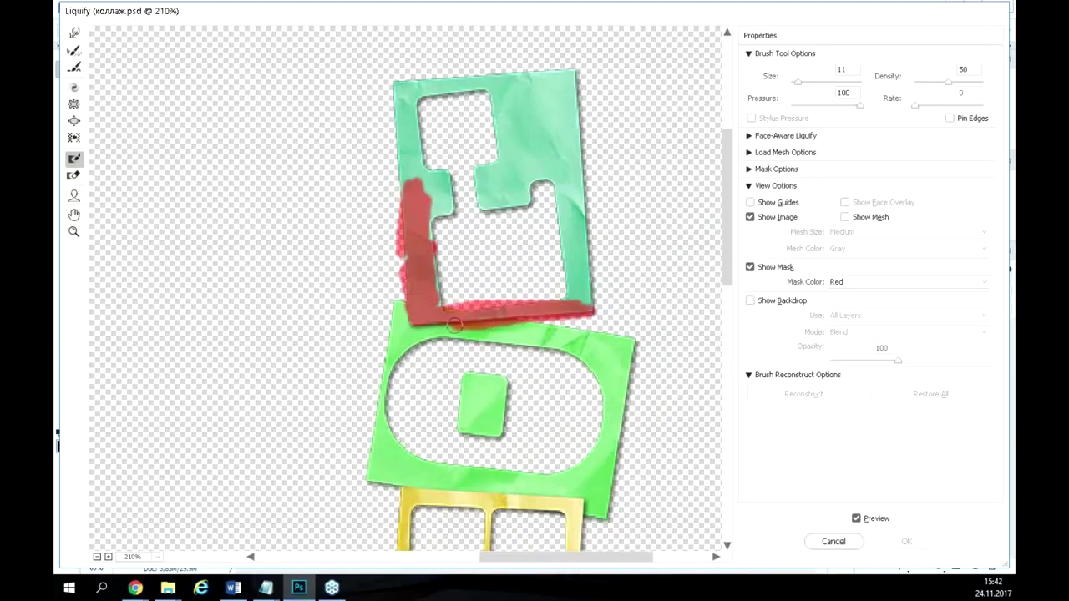
drag(594, 306, 639, 280)
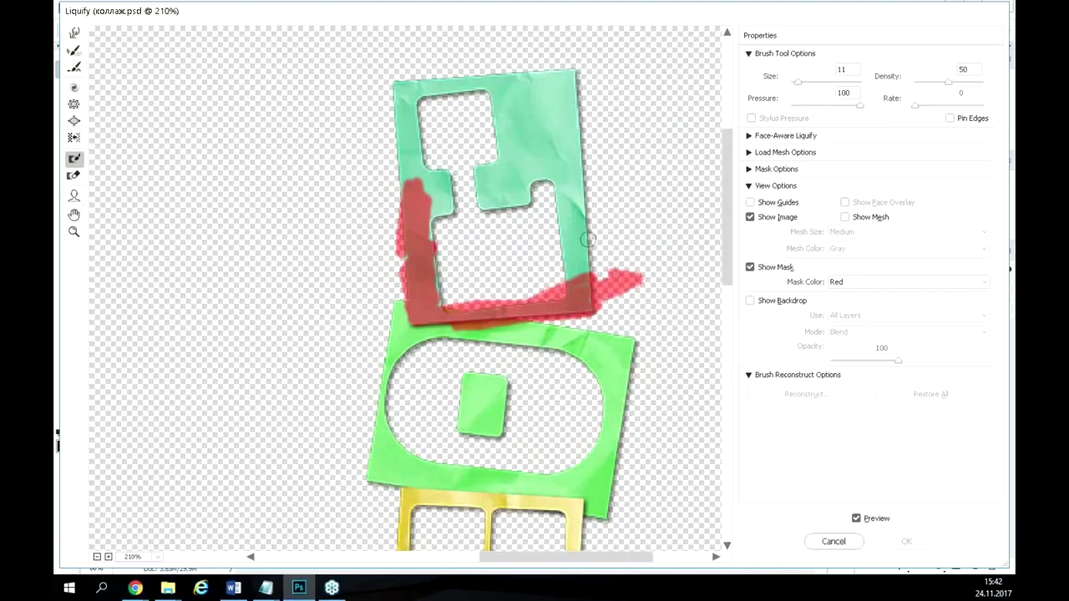
click(801, 82)
mouse_move(633, 242)
mouse_down()
mouse_move(437, 282)
mouse_move(591, 267)
mouse_move(501, 286)
mouse_move(631, 215)
mouse_move(368, 249)
mouse_move(408, 228)
mouse_move(645, 184)
mouse_move(319, 168)
mouse_move(344, 162)
mouse_move(397, 113)
mouse_move(672, 89)
mouse_move(644, 206)
mouse_up()
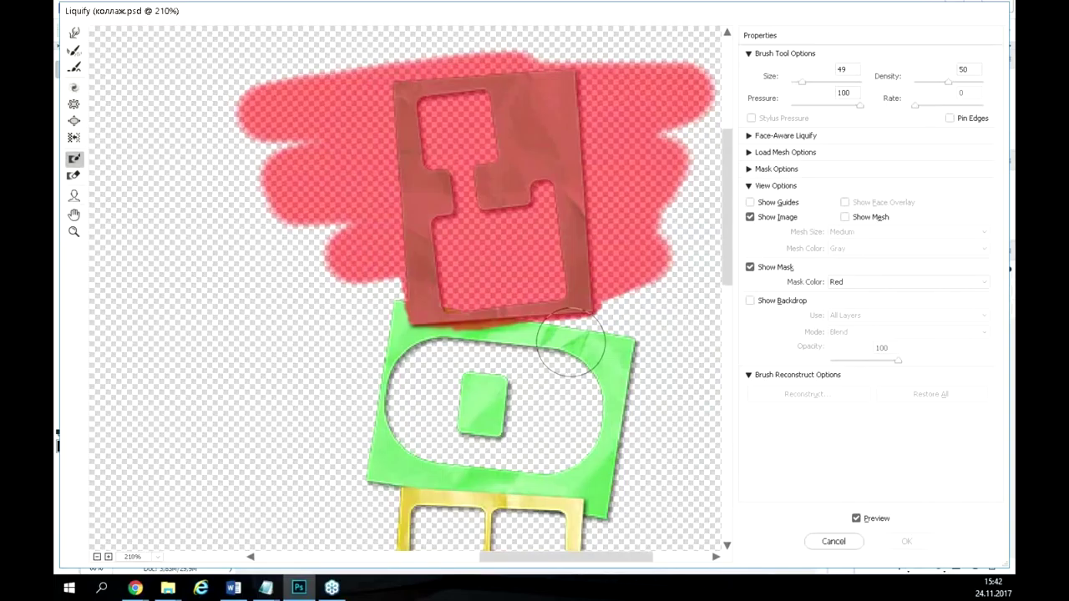
mouse_move(570, 342)
mouse_down()
mouse_move(652, 410)
mouse_move(669, 499)
mouse_up()
alt+click(669, 499)
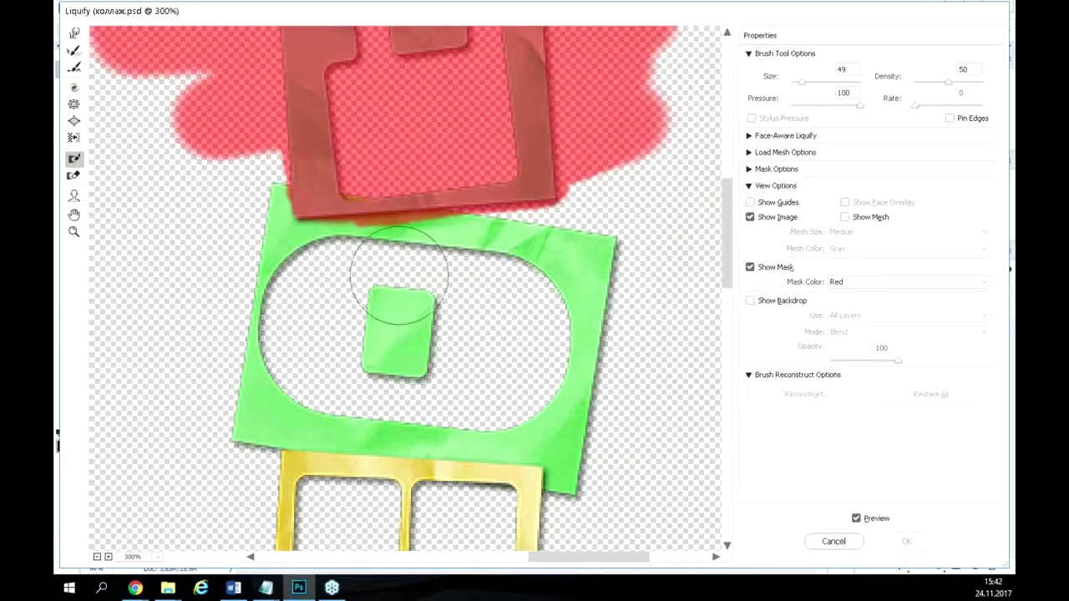
Thaw a notch out of the red mask, then return to the Freeze Mask tool.
click(73, 175)
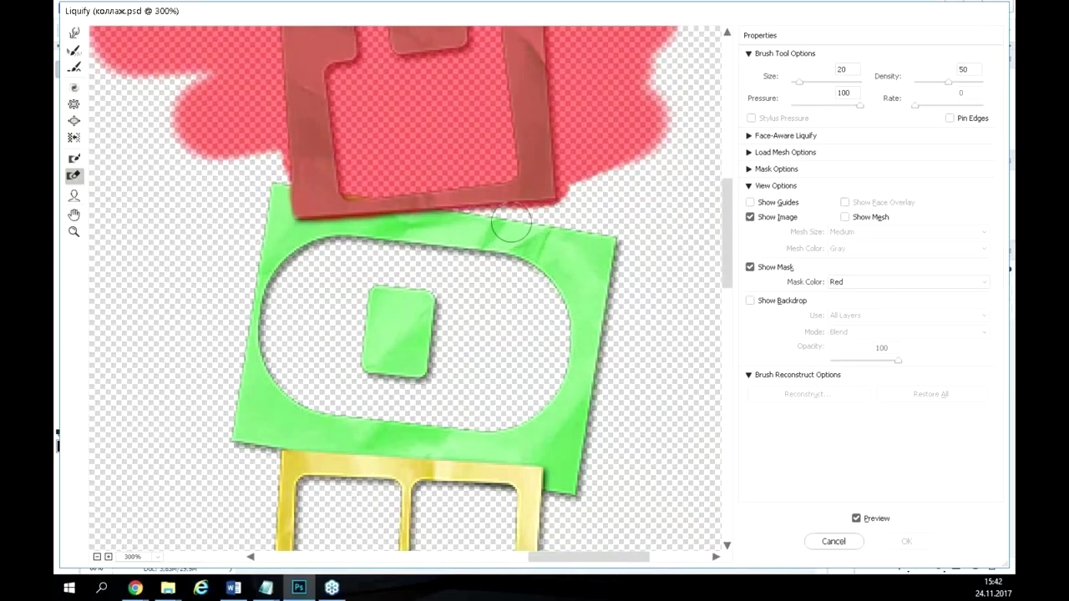
drag(582, 198, 580, 140)
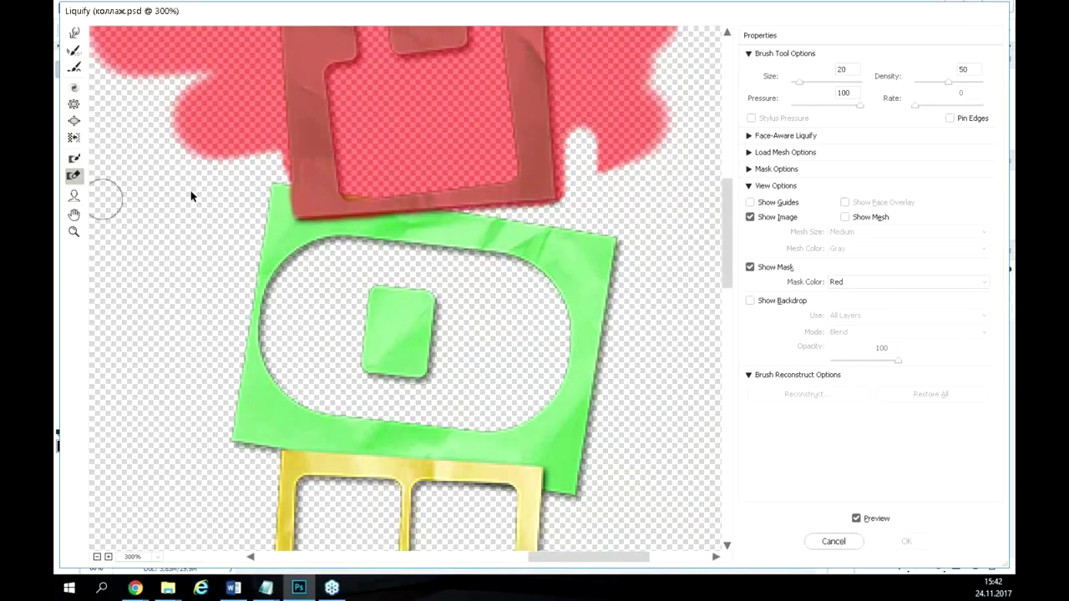
click(75, 175)
scroll(575, 186, down, 2)
scroll(573, 184, down, 2)
scroll(509, 187, up, 2)
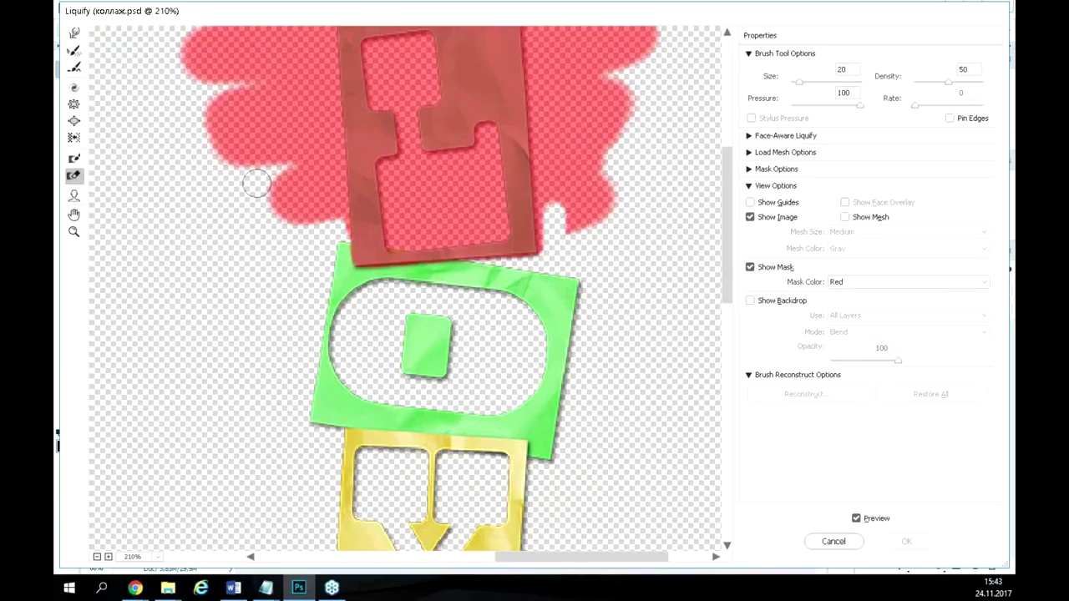
click(73, 87)
Twirl the green and yellow pieces into a spiral with a size-300 brush at rate 29.
mouse_move(418, 406)
mouse_down()
mouse_move(434, 351)
mouse_move(446, 333)
mouse_move(457, 338)
mouse_up()
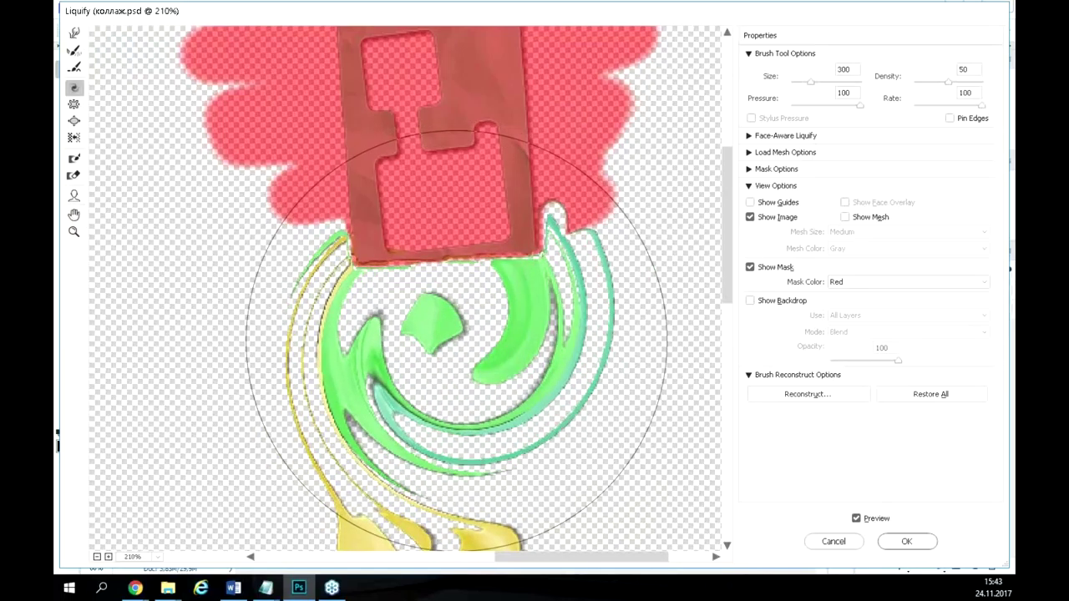
drag(984, 107, 935, 107)
click(465, 324)
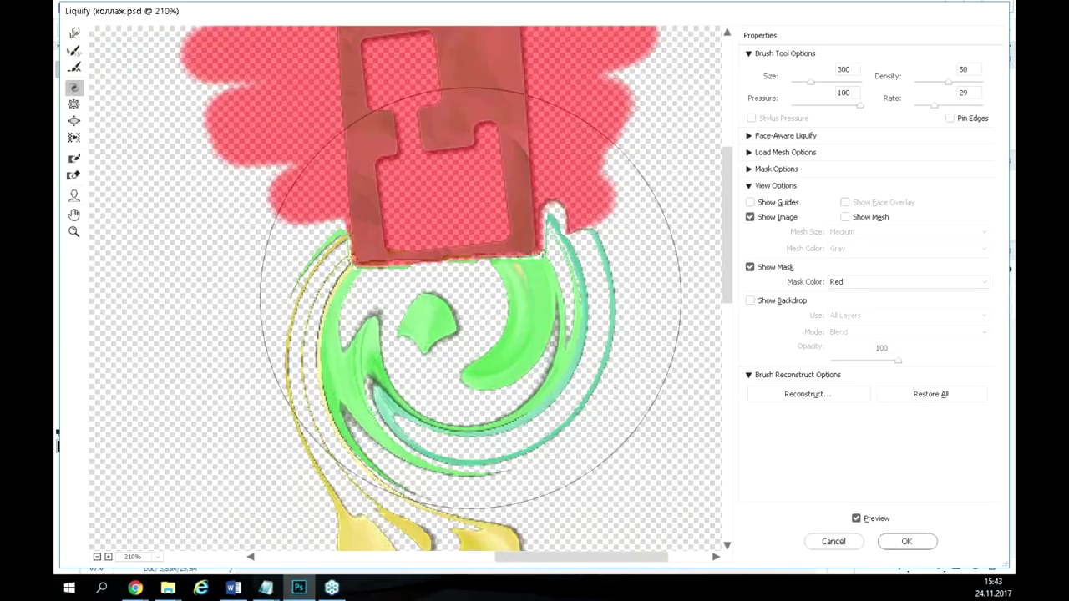
alt+click(439, 325)
mouse_move(439, 324)
mouse_down()
mouse_move(481, 295)
mouse_move(400, 384)
mouse_move(349, 271)
mouse_move(563, 308)
mouse_move(412, 352)
mouse_move(408, 313)
mouse_move(456, 294)
mouse_move(411, 331)
mouse_move(366, 285)
mouse_move(339, 300)
mouse_move(478, 396)
mouse_move(399, 315)
mouse_move(511, 393)
mouse_up()
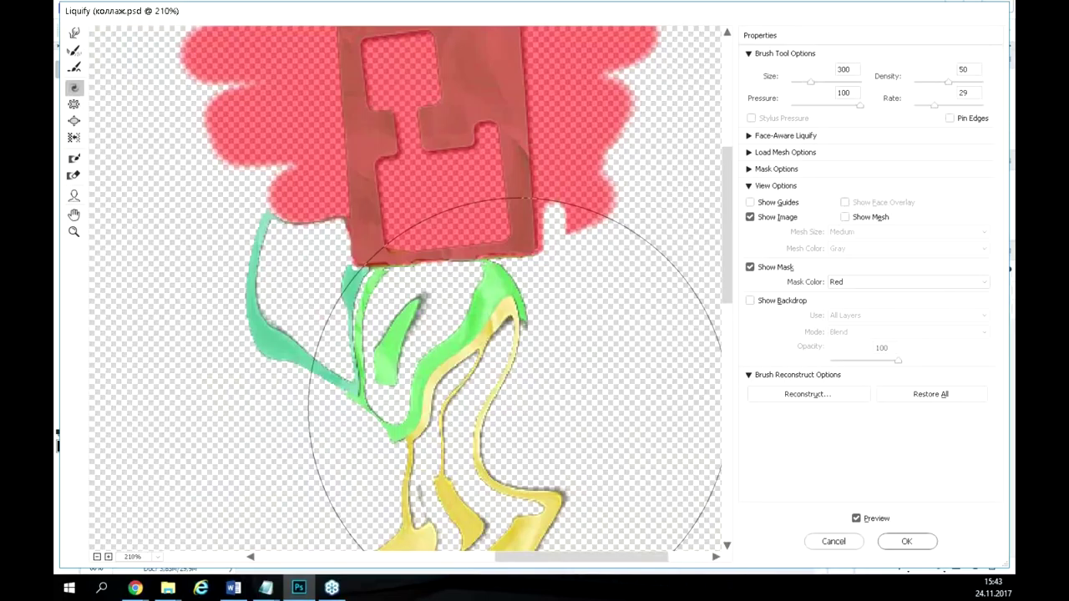
Push the green and yellow shapes further while the masked teal piece stays unchanged.
mouse_move(515, 405)
mouse_down()
mouse_move(401, 360)
mouse_move(468, 334)
mouse_move(281, 305)
mouse_move(406, 334)
mouse_move(458, 334)
mouse_move(441, 357)
mouse_up()
scroll(441, 358, down, 2)
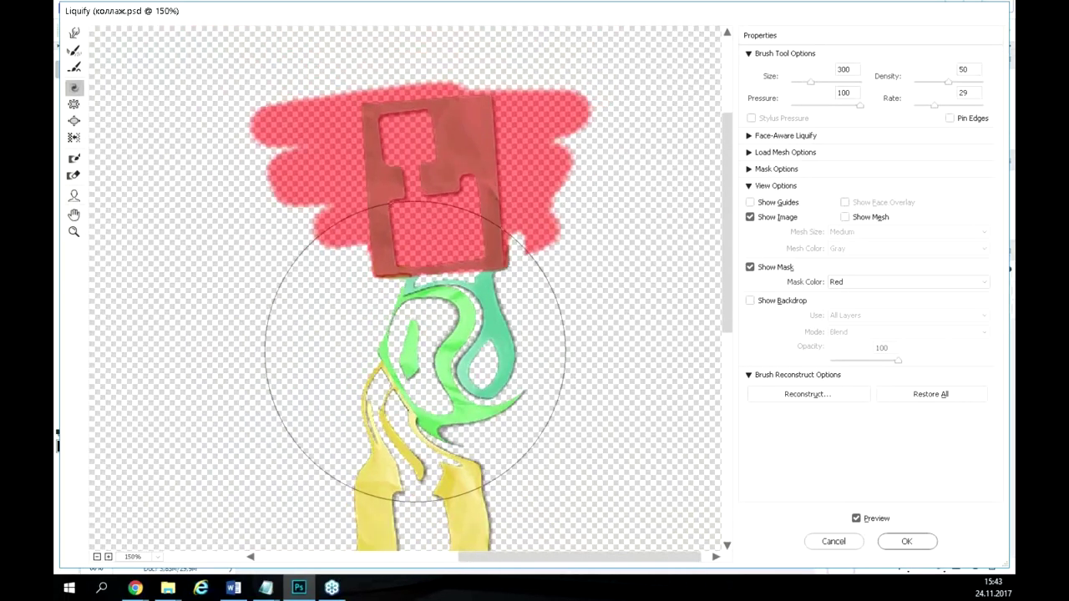
scroll(415, 351, down, 1)
scroll(434, 326, up, 3)
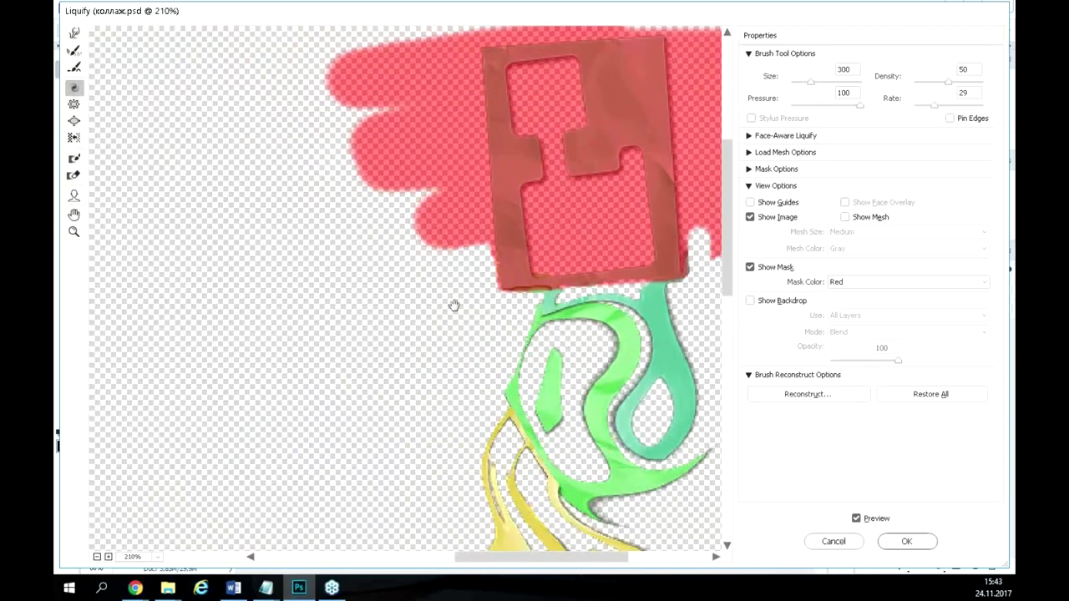
drag(453, 306, 320, 386)
click(73, 177)
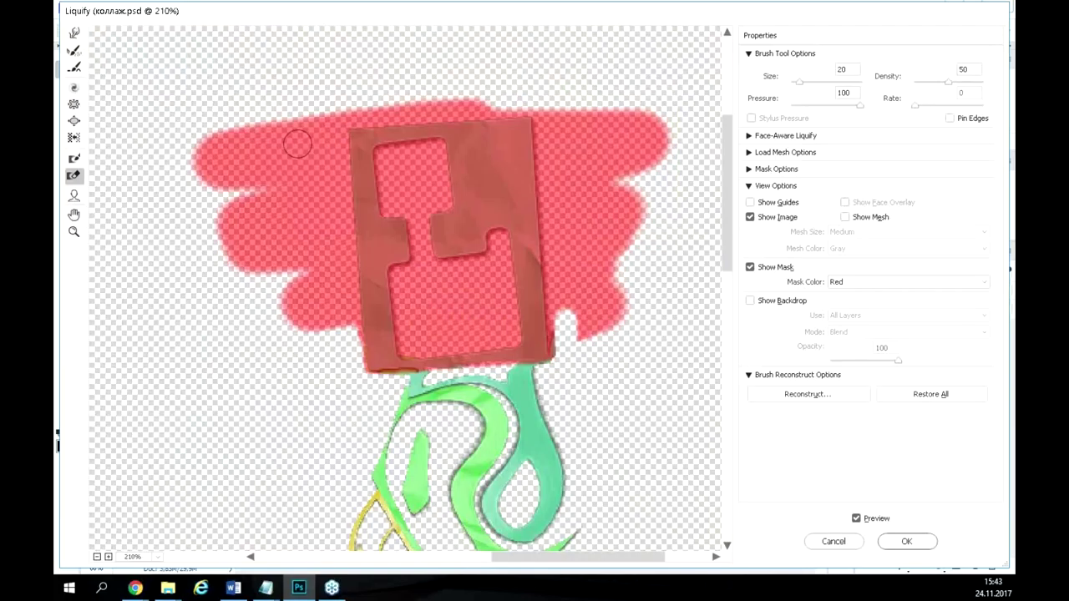
Thaw away the whole red mask, set brush size 25, and Restore All distortions.
mouse_move(162, 159)
mouse_down()
mouse_move(204, 208)
mouse_move(406, 86)
mouse_move(199, 278)
mouse_move(226, 298)
mouse_move(293, 305)
mouse_up()
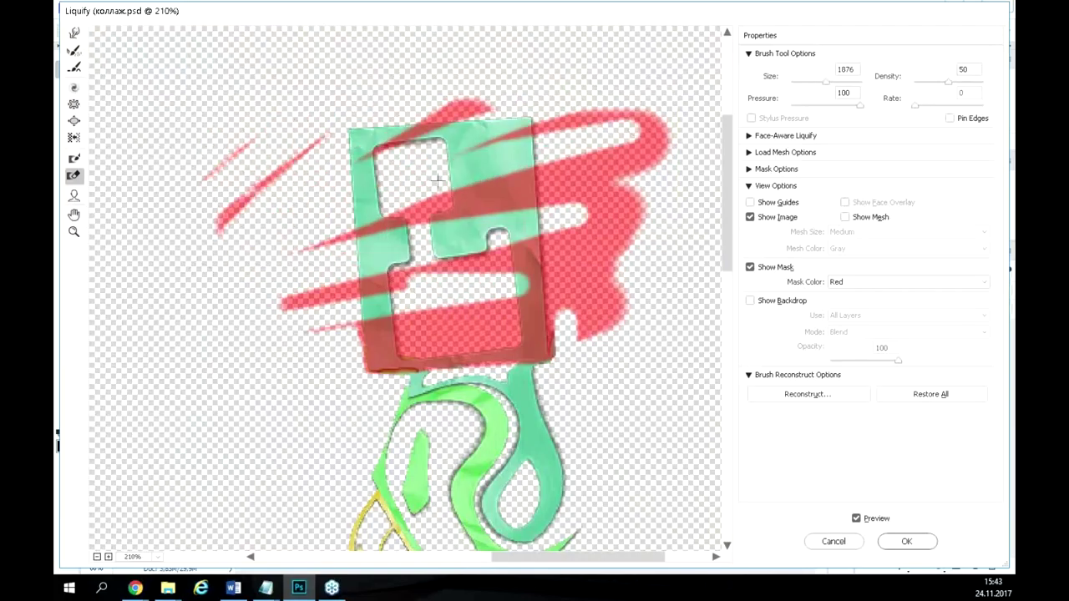
click(355, 237)
drag(804, 81, 799, 81)
scroll(708, 353, down, 3)
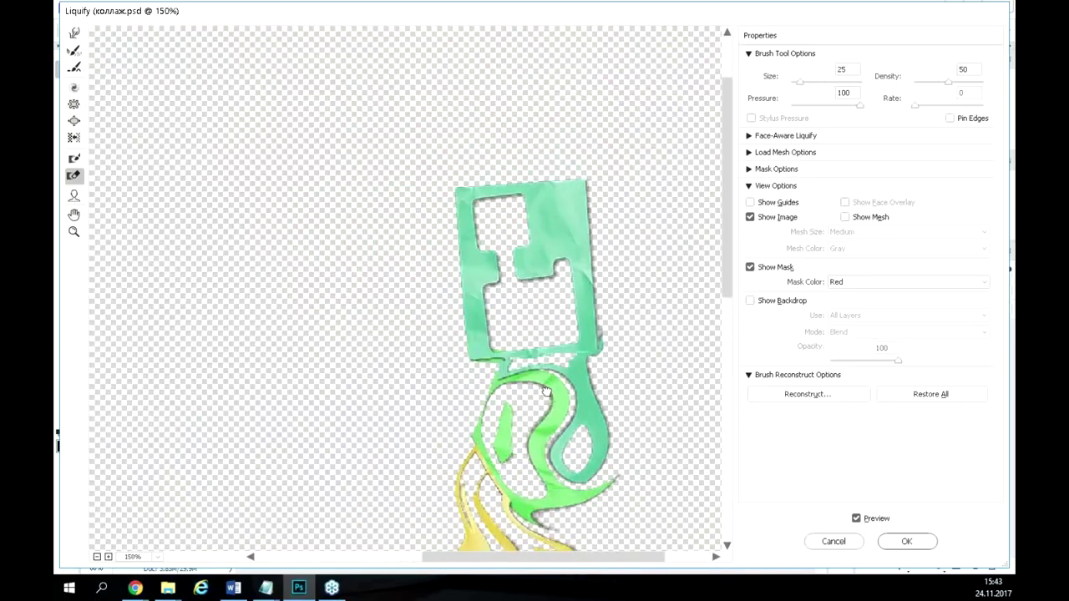
drag(547, 391, 427, 264)
click(932, 394)
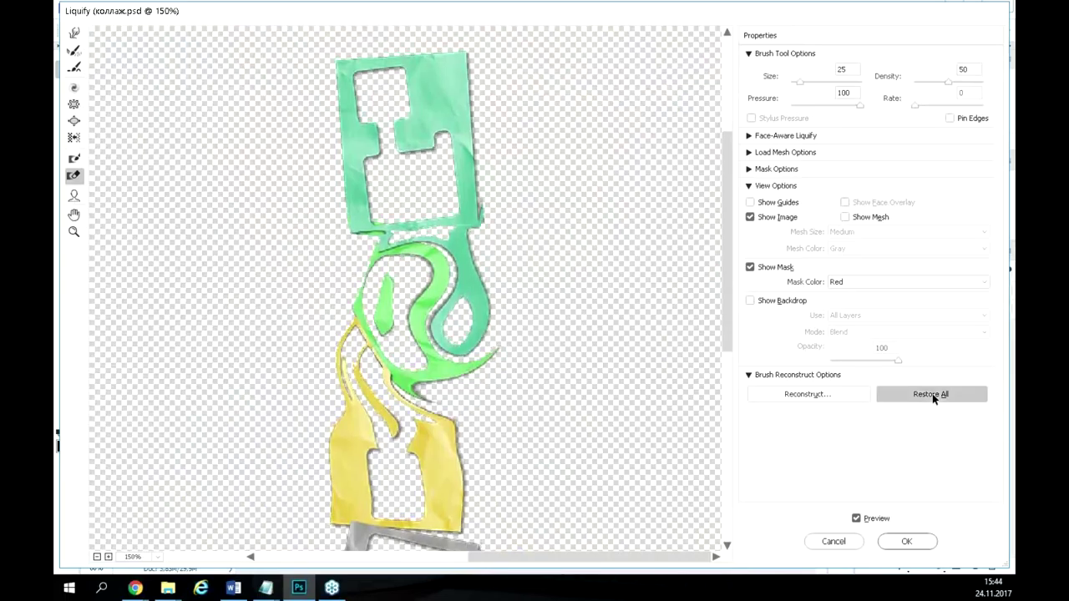
scroll(423, 232, up, 2)
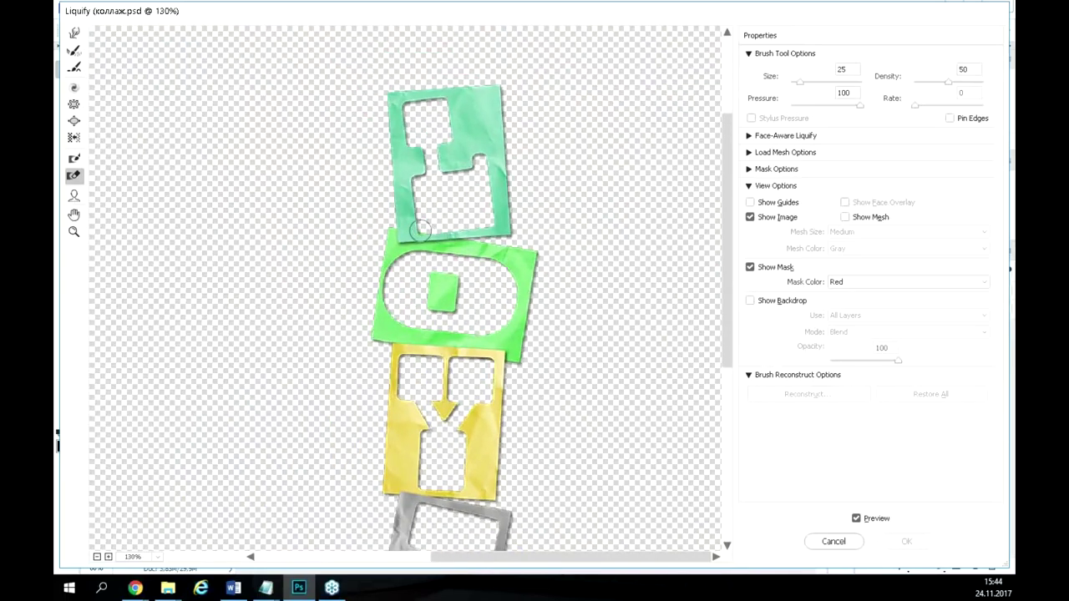
scroll(592, 80, up, 1)
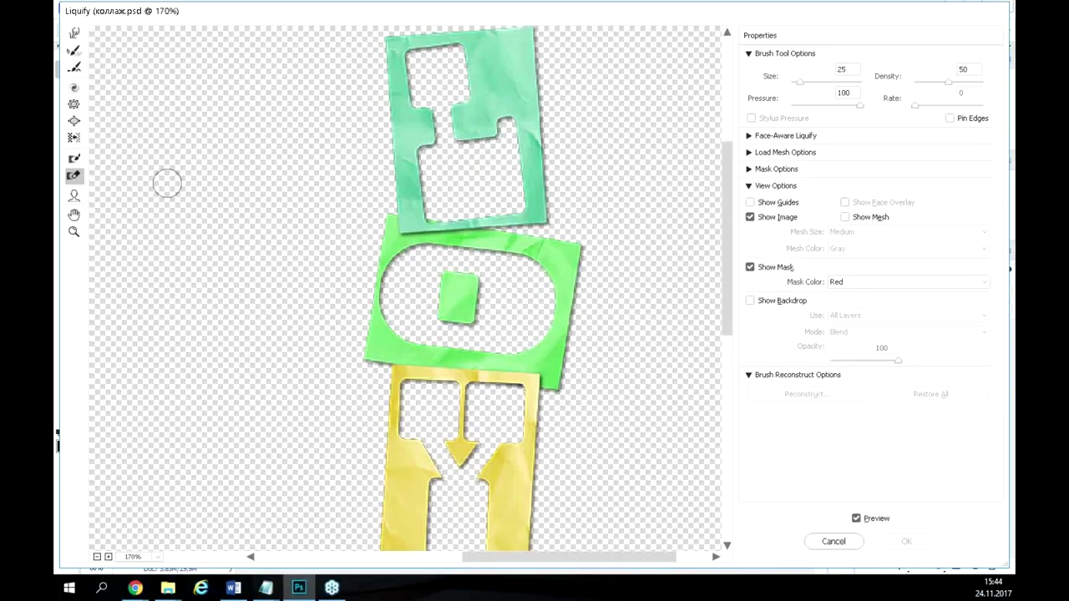
Turn on the backdrop and try In Front versus Blend modes with the Background layer.
key(Escape)
click(762, 300)
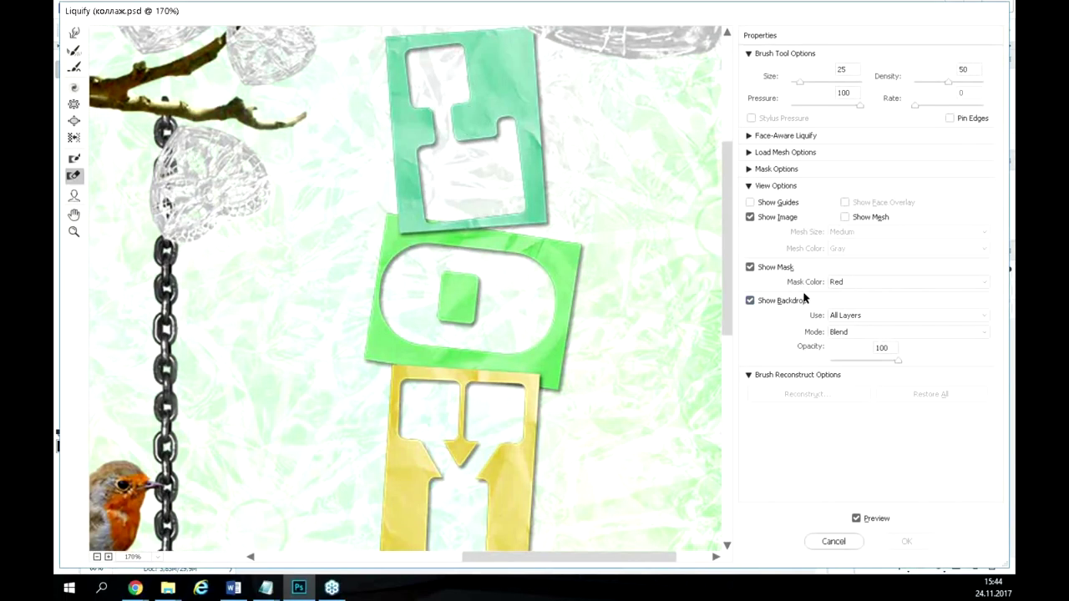
click(855, 329)
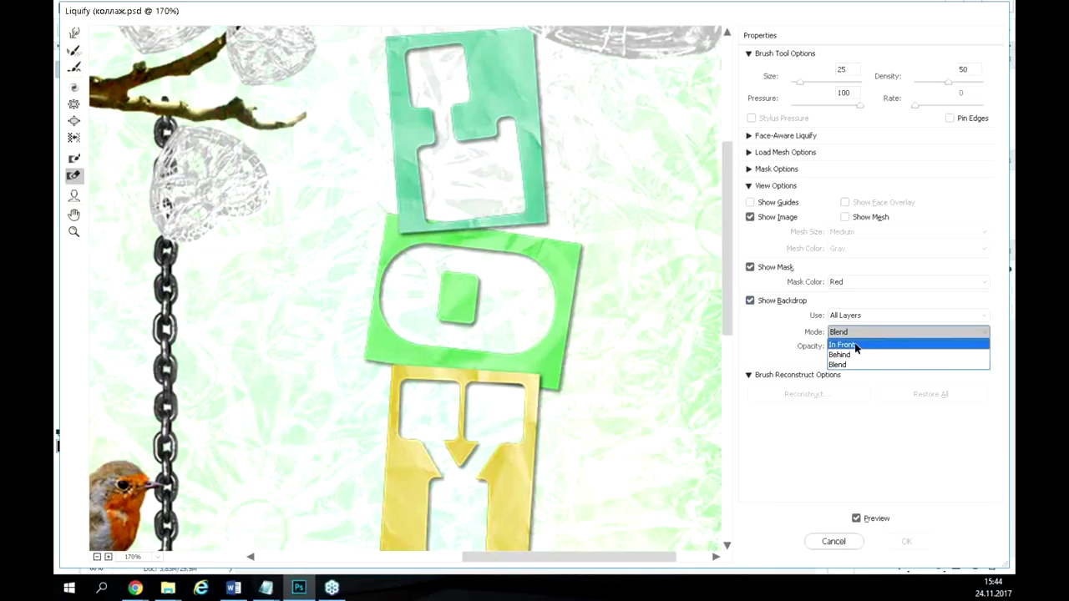
click(857, 339)
click(857, 334)
click(852, 360)
click(858, 316)
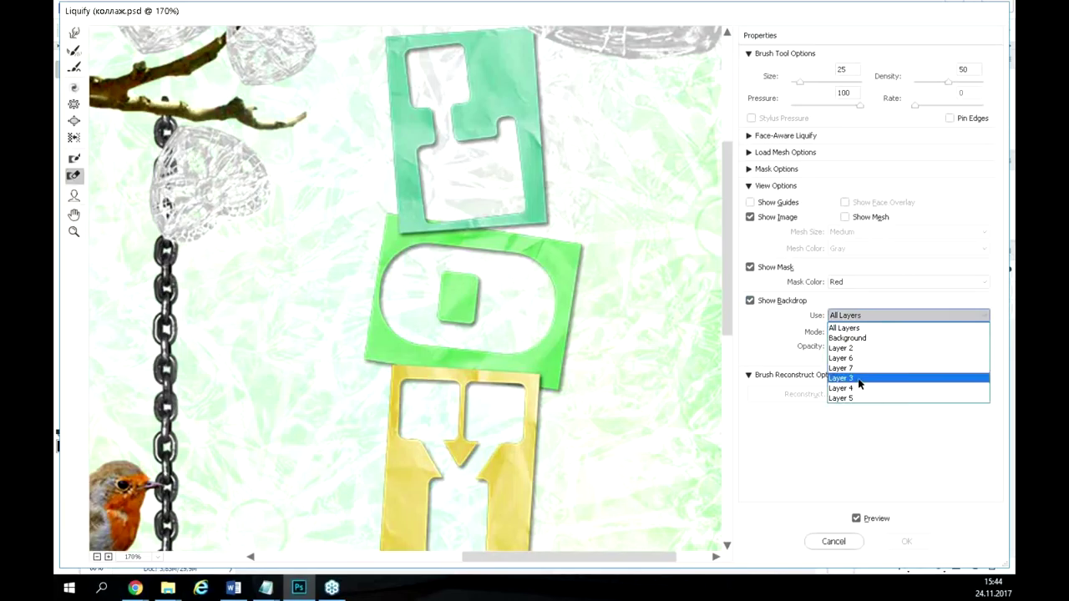
click(858, 337)
click(852, 334)
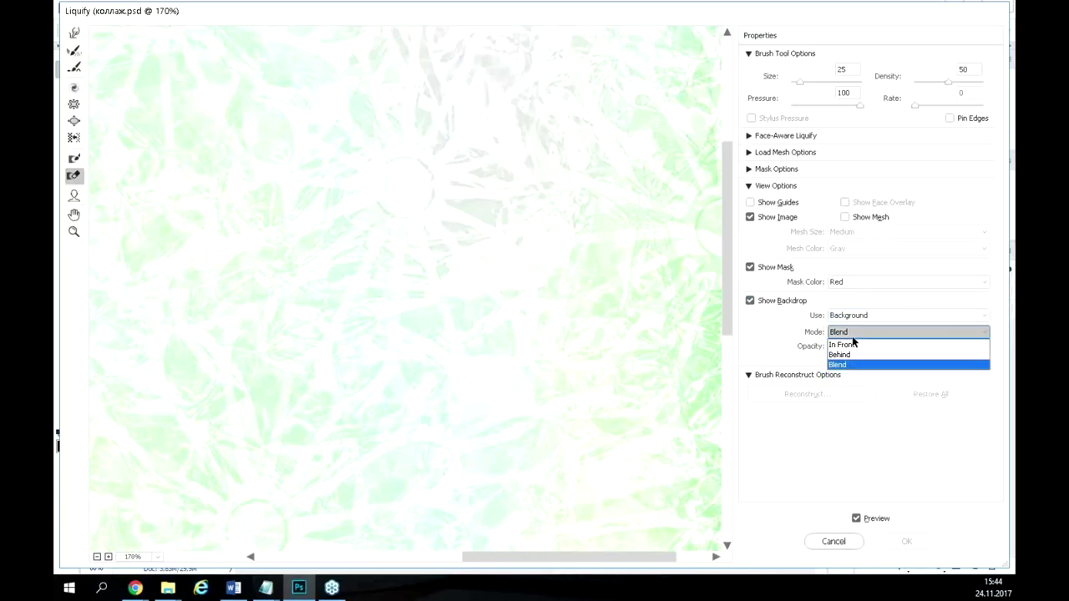
click(851, 345)
click(852, 337)
click(853, 361)
Set the backdrop to All Layers in Blend mode at 99 opacity.
drag(896, 361, 859, 359)
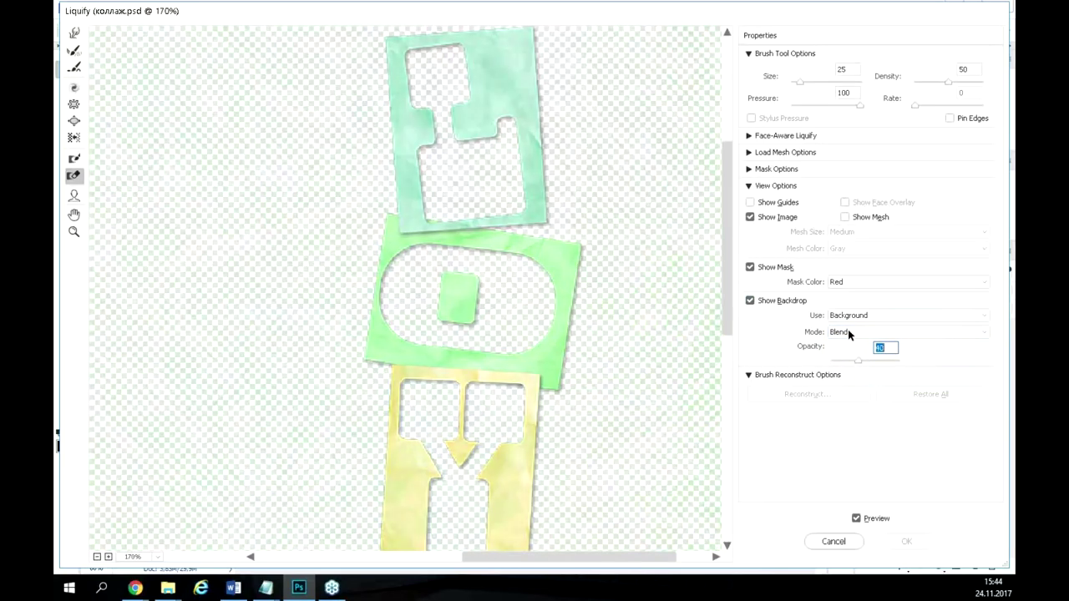
click(848, 331)
click(849, 345)
click(853, 340)
click(852, 364)
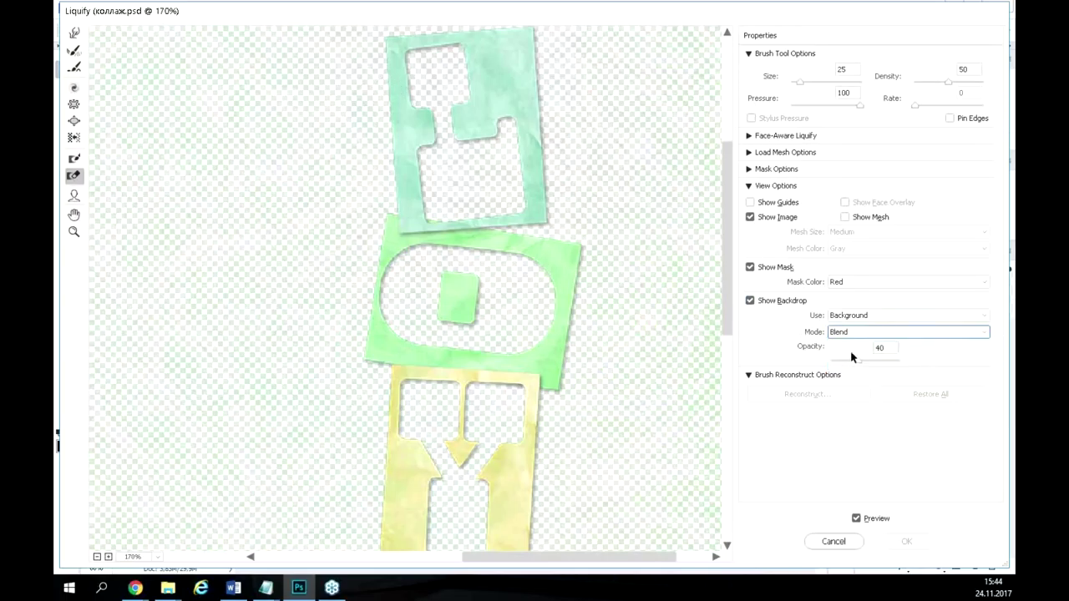
key(Tab)
drag(848, 359, 867, 358)
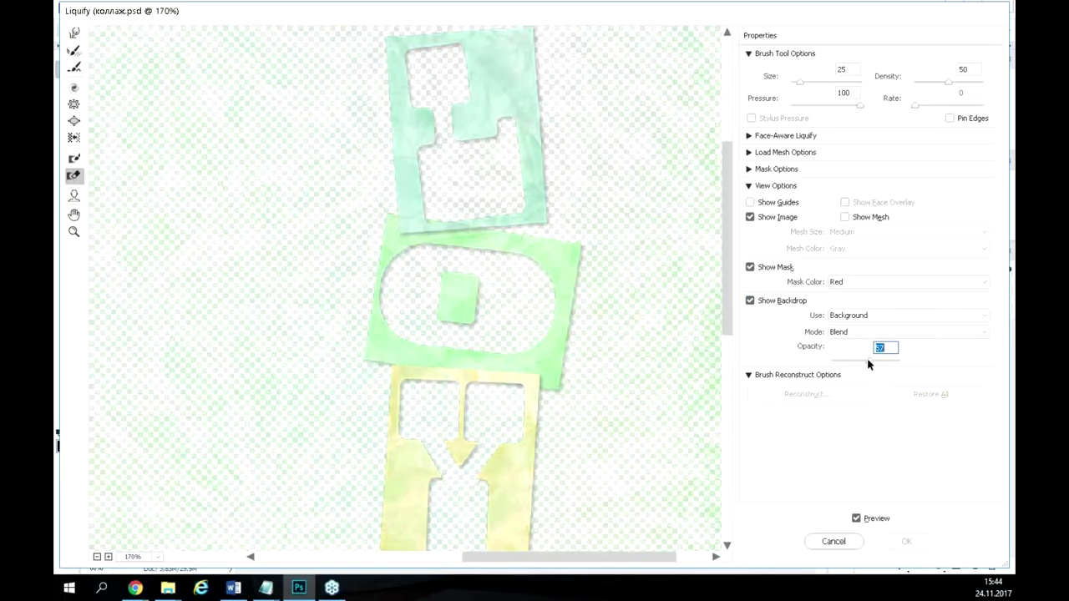
click(856, 316)
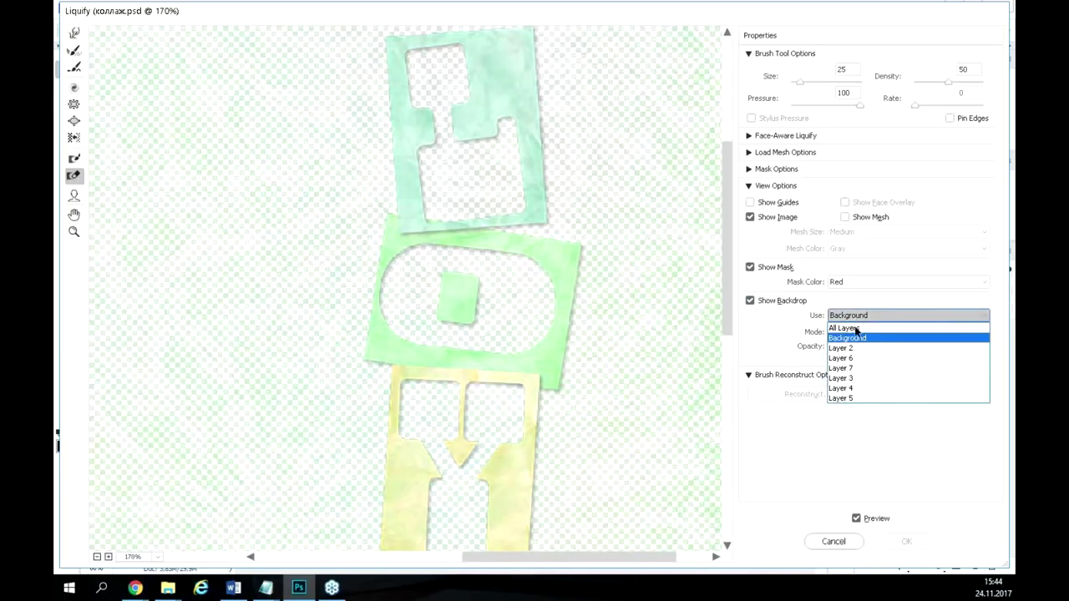
click(855, 327)
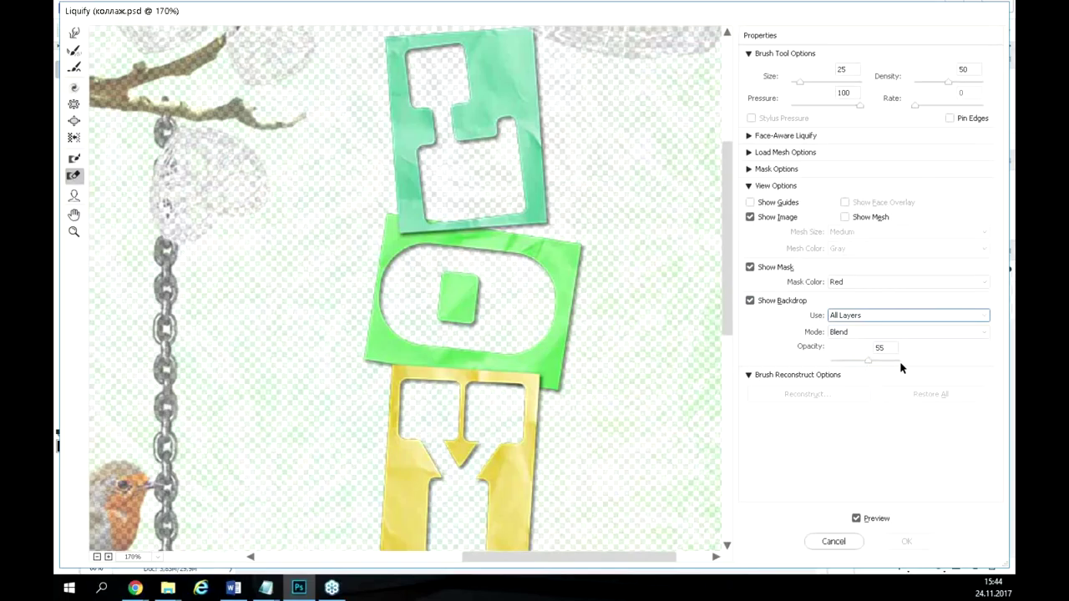
drag(874, 362, 898, 361)
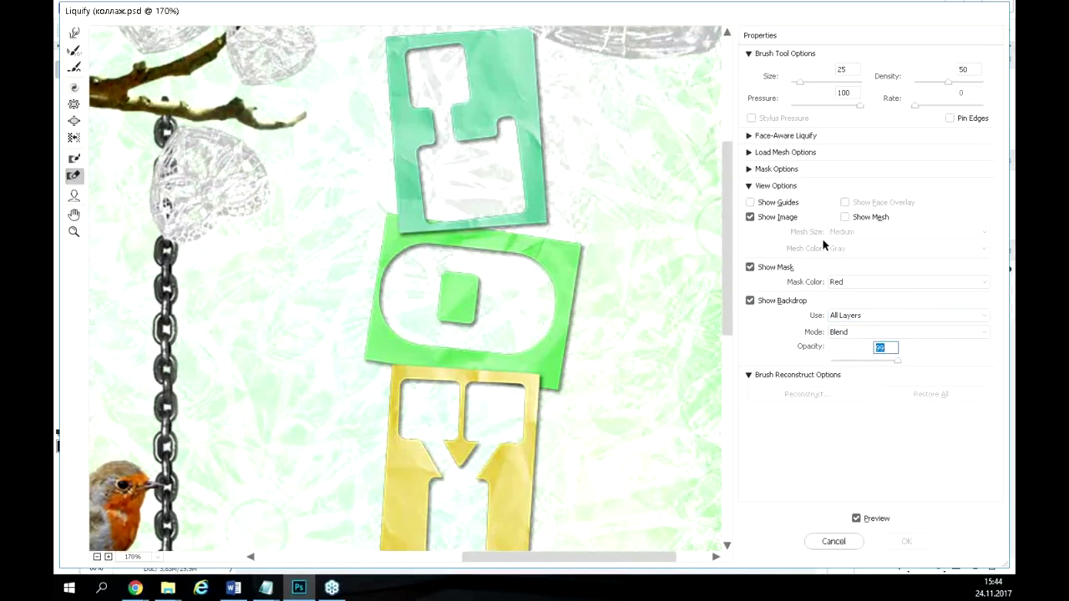
Show the distortion mesh at Medium size over the collage.
click(878, 218)
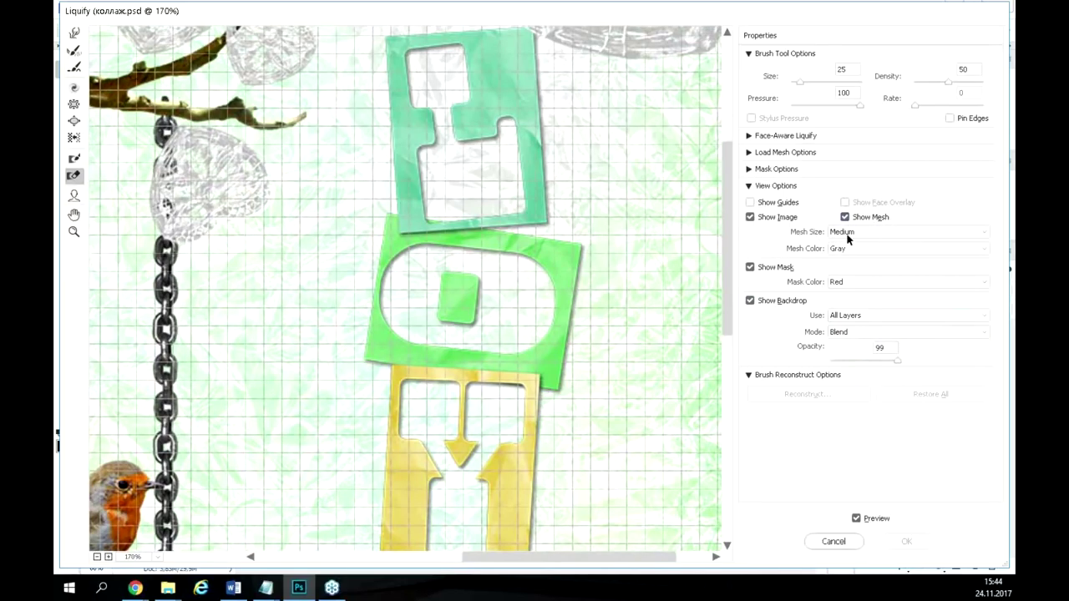
click(851, 234)
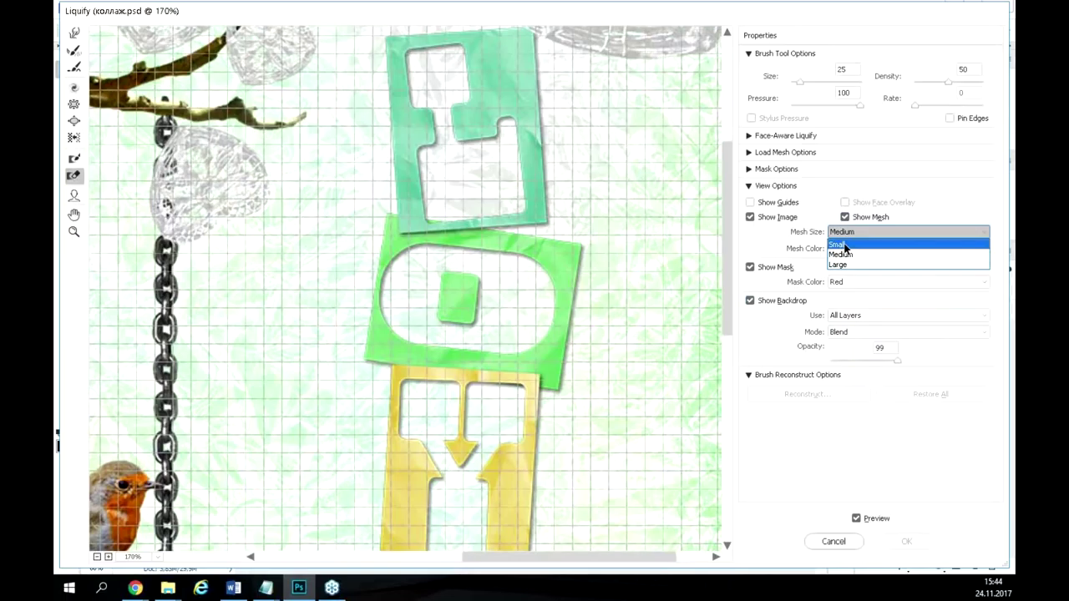
click(838, 244)
click(850, 234)
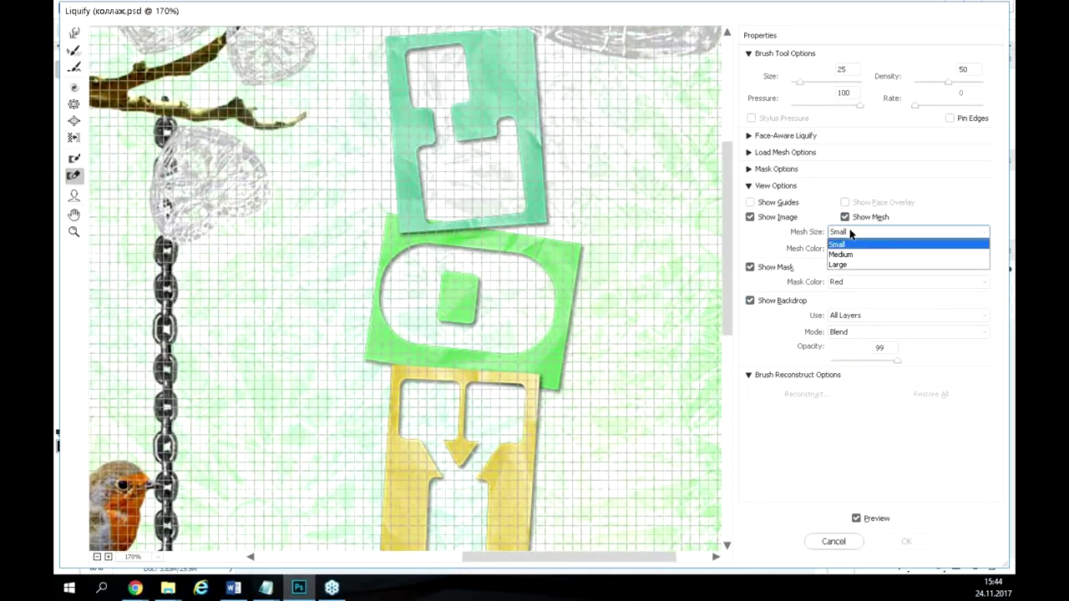
click(839, 244)
scroll(568, 150, up, 2)
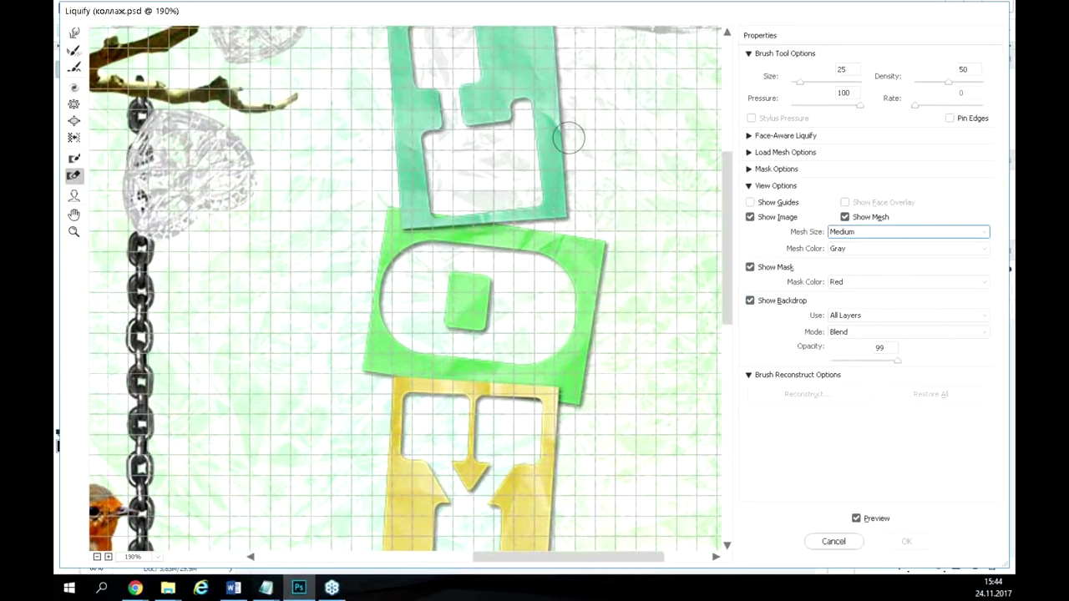
mouse_move(575, 152)
mouse_down()
mouse_move(490, 245)
mouse_move(511, 210)
mouse_up()
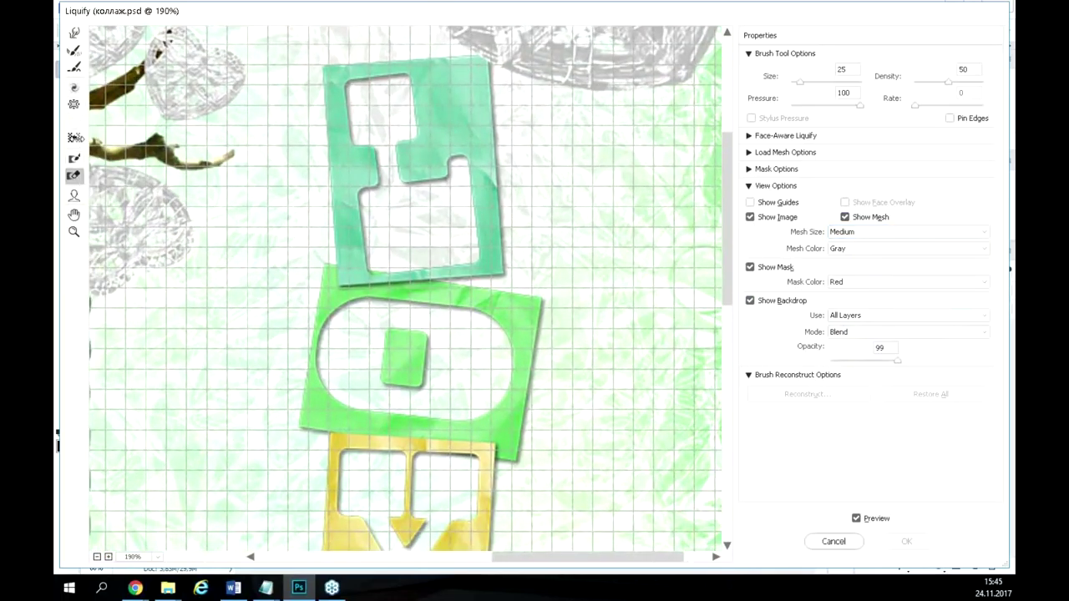
Forward-warp the teal frame's inner notch and the area to its right, then hide the backdrop.
click(75, 34)
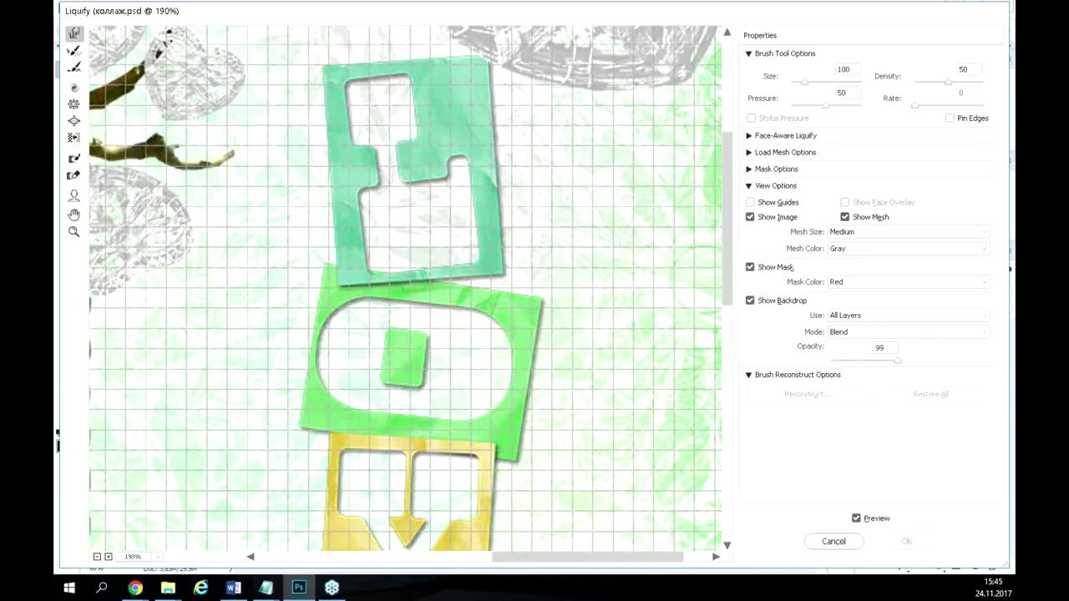
key(Return)
mouse_move(343, 176)
mouse_down()
mouse_move(305, 192)
mouse_move(346, 212)
mouse_up()
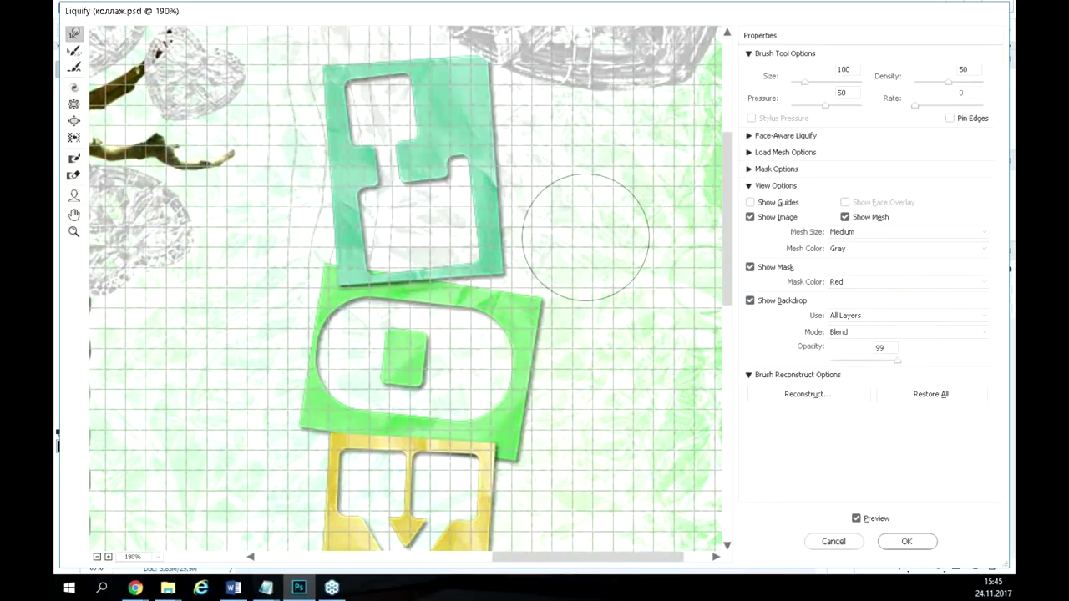
mouse_move(547, 132)
mouse_down()
mouse_move(462, 252)
mouse_move(412, 144)
mouse_move(479, 136)
mouse_move(464, 125)
mouse_move(449, 134)
mouse_move(516, 180)
mouse_move(459, 184)
mouse_move(499, 227)
mouse_move(541, 242)
mouse_move(478, 250)
mouse_move(557, 239)
mouse_up()
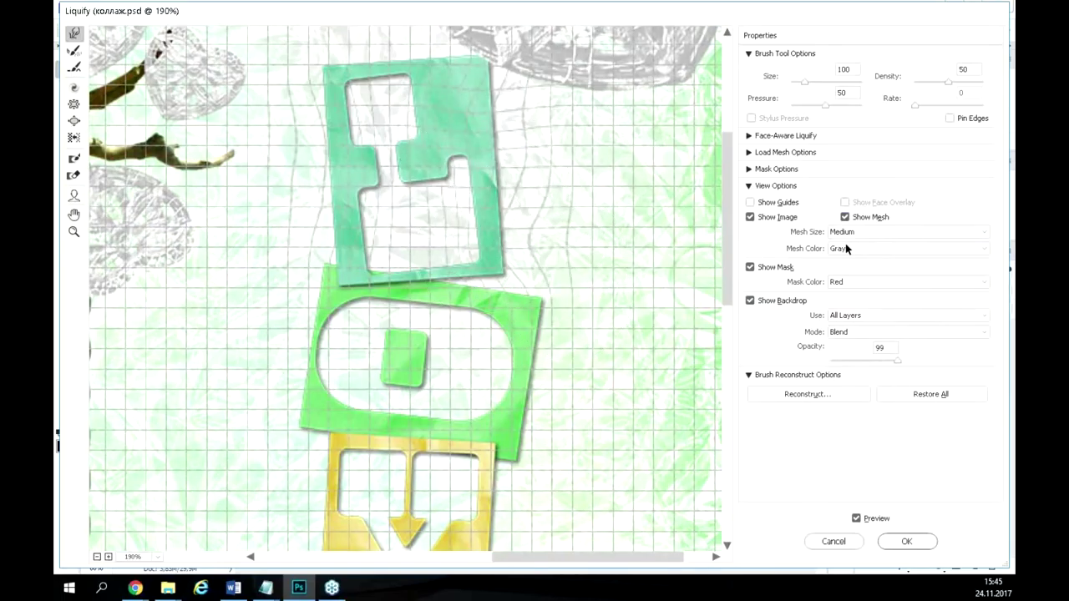
click(853, 318)
click(853, 321)
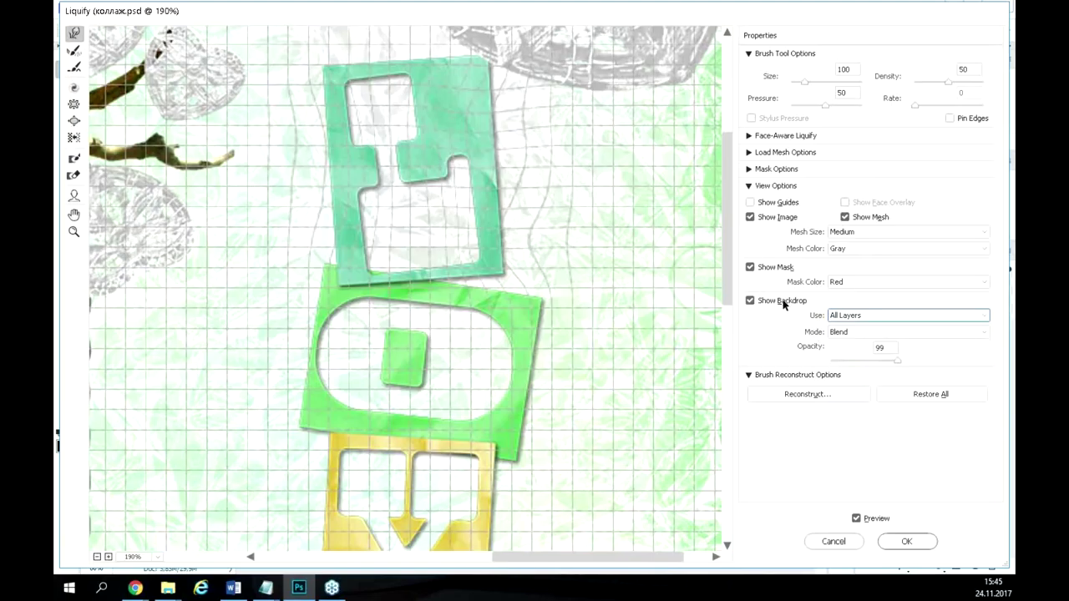
click(784, 304)
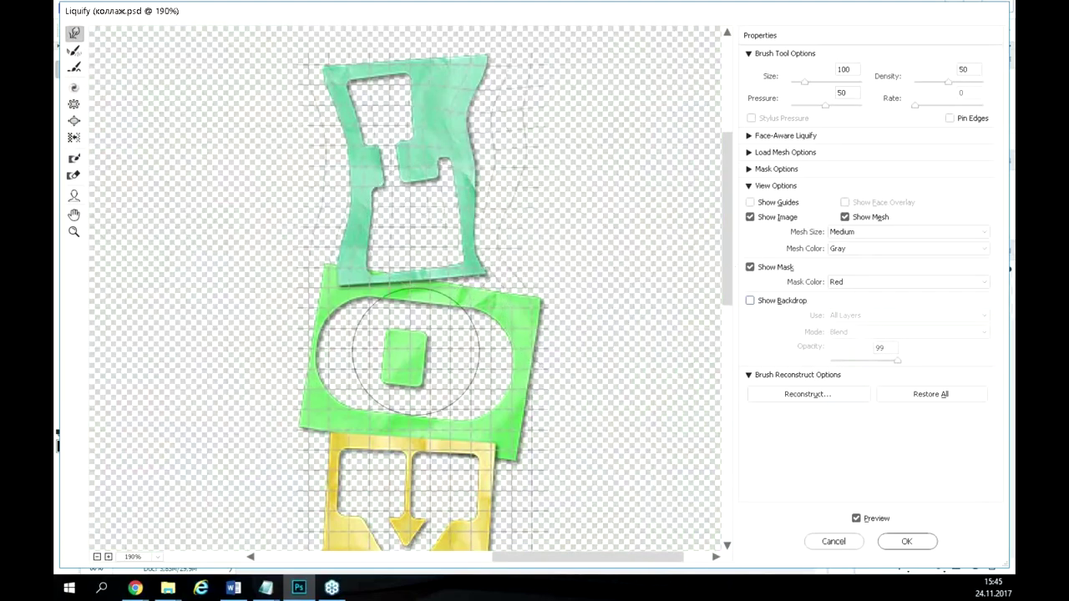
Push the green corner, teal edges, yellow right side and grey edges inward into wavy shapes.
mouse_move(596, 275)
mouse_down()
mouse_move(506, 309)
mouse_move(513, 322)
mouse_move(358, 358)
mouse_move(370, 298)
mouse_move(342, 230)
mouse_move(368, 180)
mouse_move(479, 159)
mouse_move(495, 176)
mouse_move(472, 110)
mouse_up()
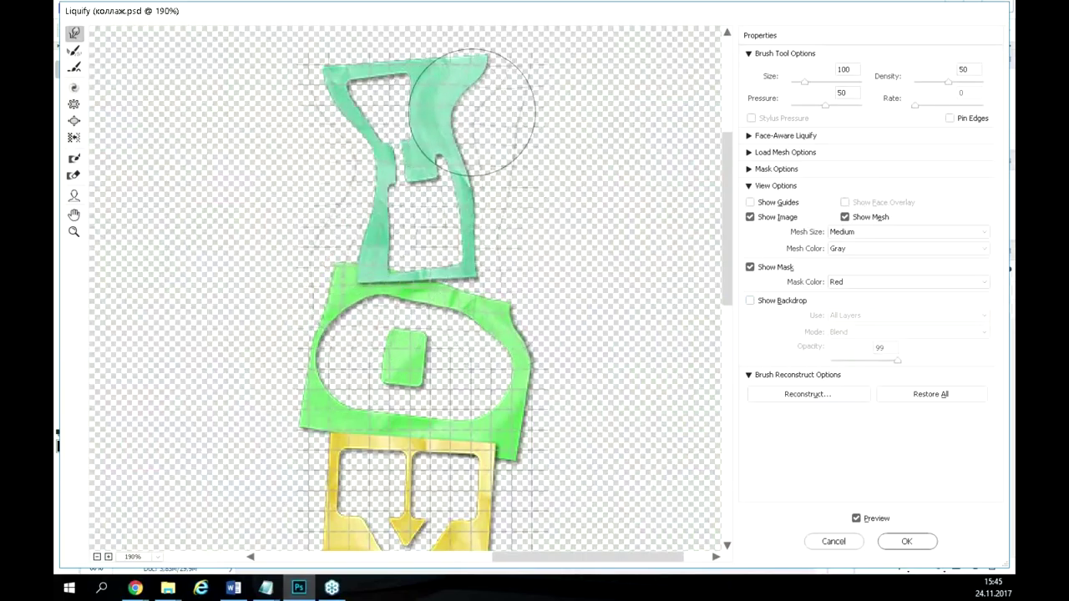
drag(527, 442, 511, 465)
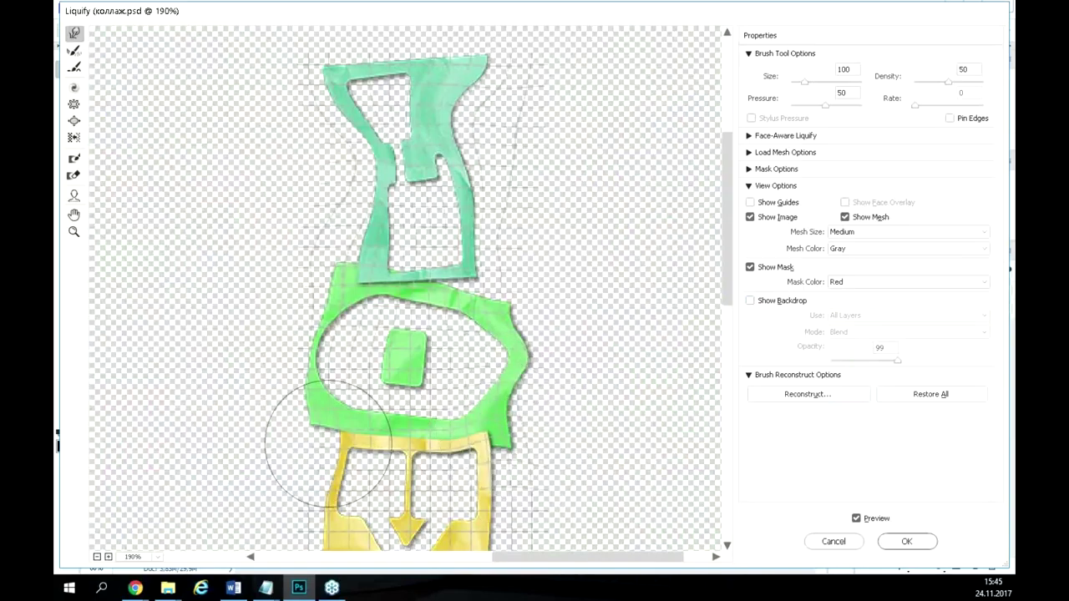
scroll(438, 454, down, 5)
scroll(542, 522, up, 2)
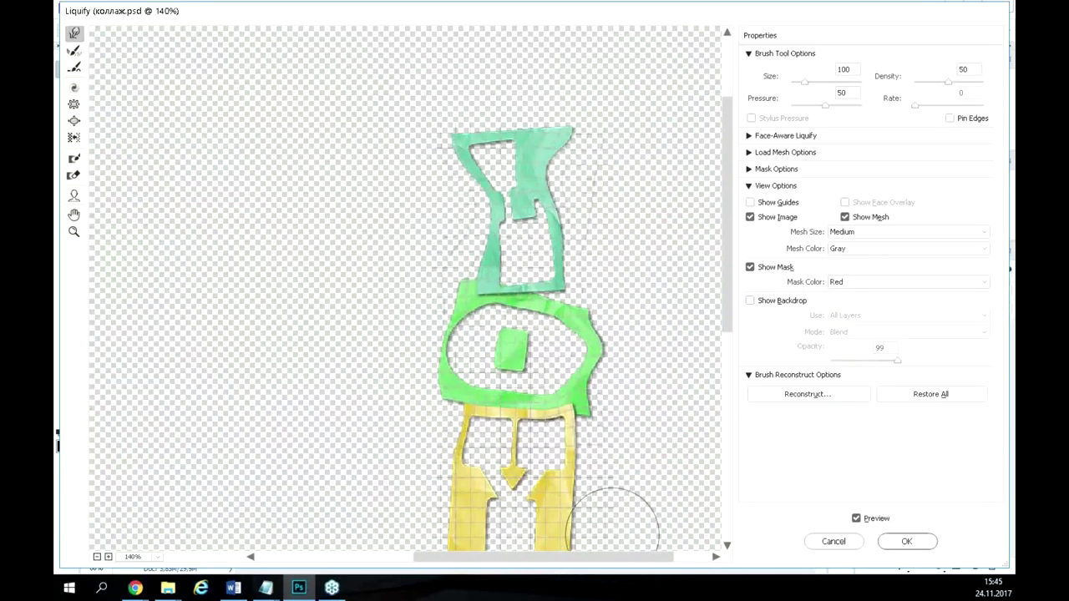
drag(729, 288, 730, 367)
mouse_move(334, 298)
mouse_down()
mouse_move(443, 321)
mouse_move(479, 354)
mouse_up()
mouse_move(618, 330)
mouse_down()
mouse_move(584, 326)
mouse_move(590, 334)
mouse_up()
mouse_move(468, 422)
mouse_down()
mouse_move(501, 452)
mouse_move(445, 468)
mouse_up()
drag(597, 453, 585, 406)
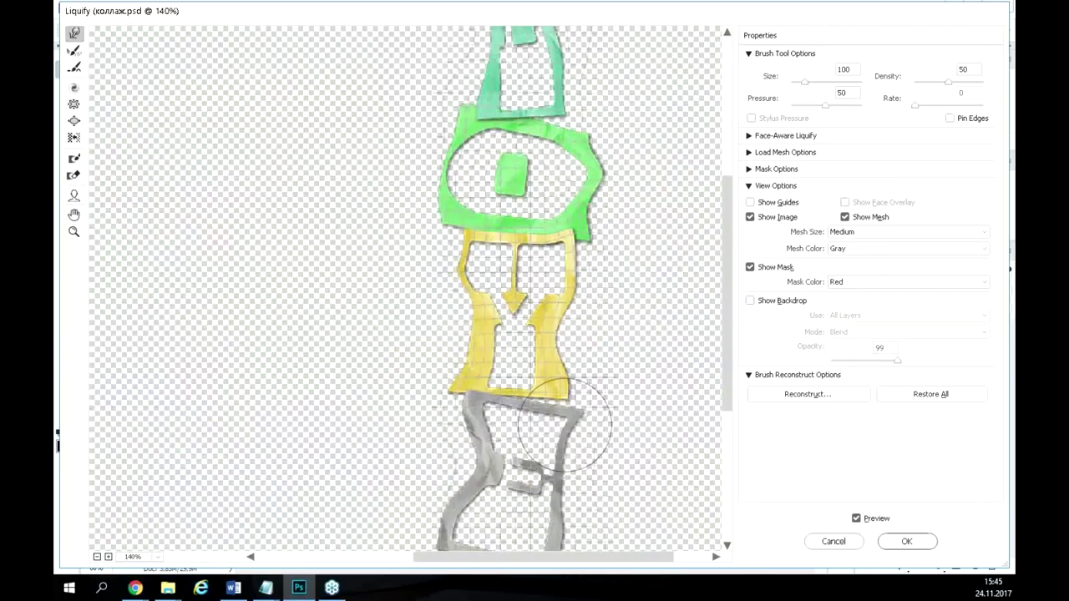
scroll(616, 164, up, 4)
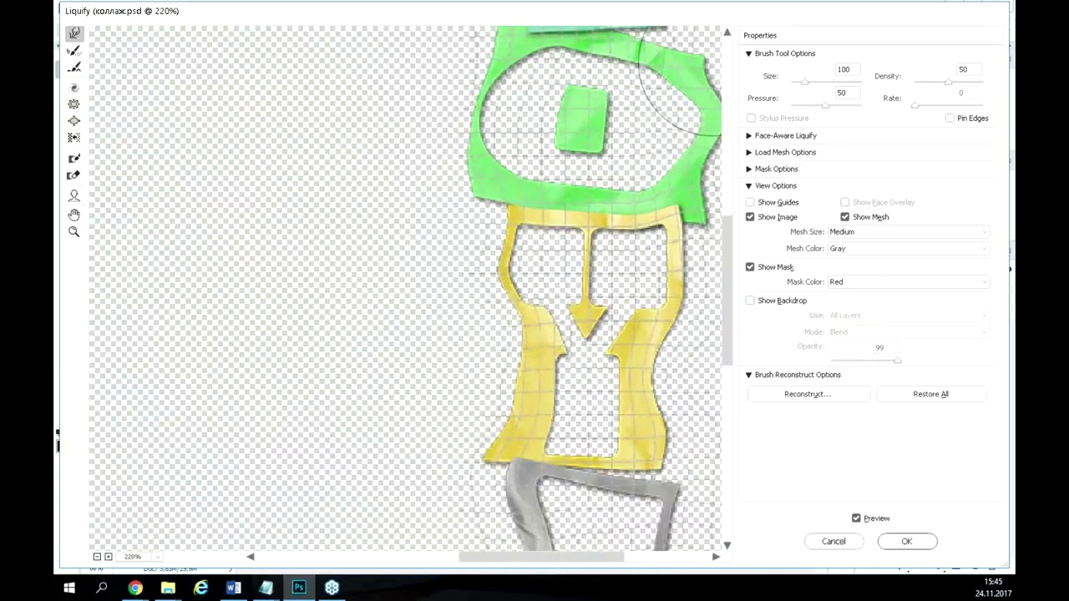
drag(647, 198, 326, 383)
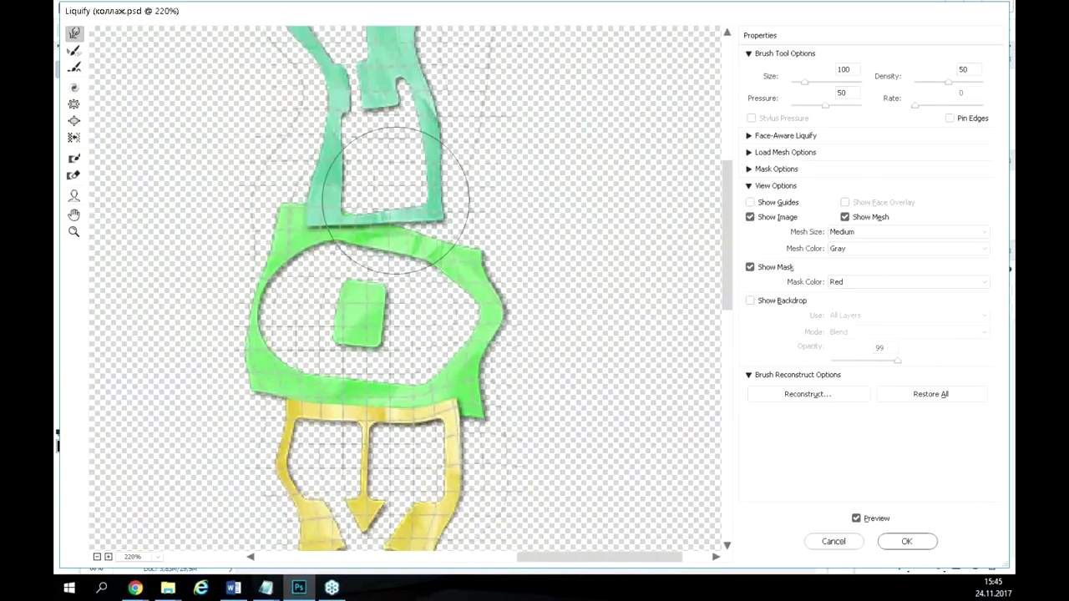
scroll(342, 148, up, 1)
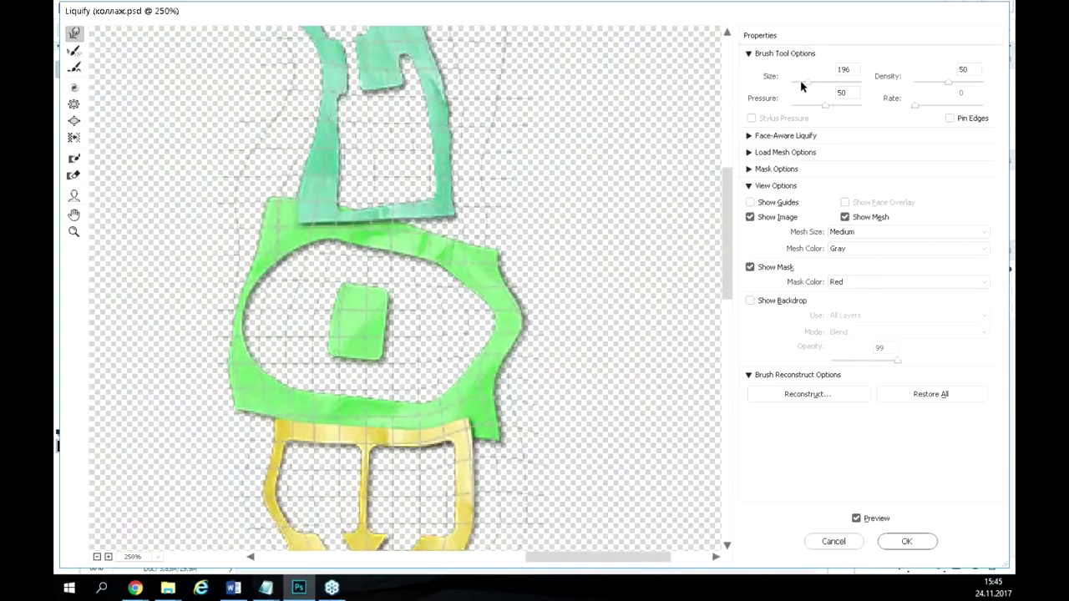
Ripple the teal shape's edges and the green frame's top and left edges with Forward Warp.
drag(501, 146, 351, 146)
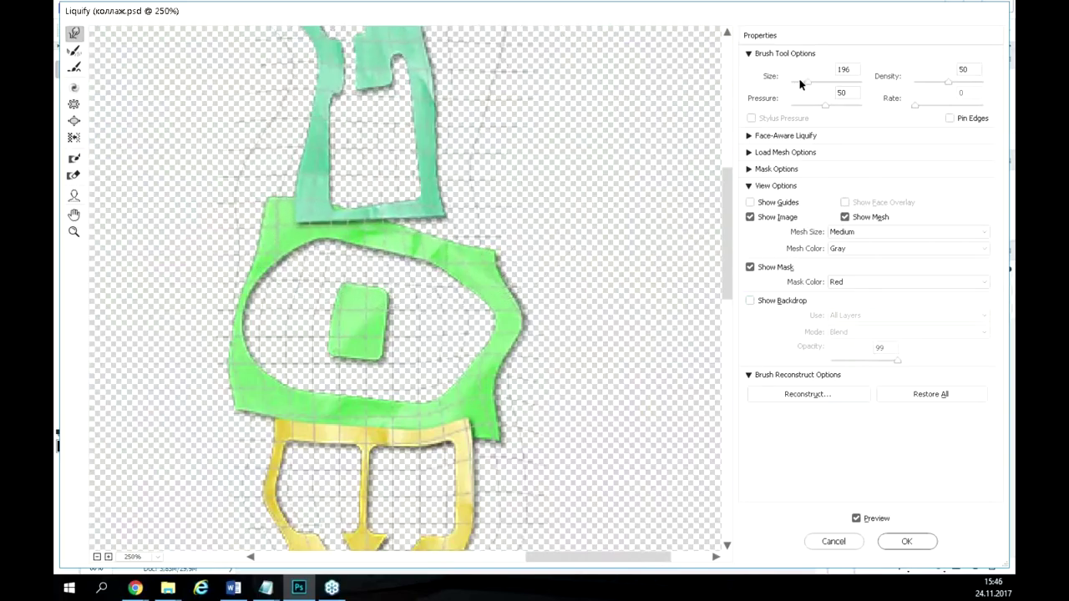
mouse_move(448, 113)
mouse_down()
mouse_move(395, 115)
mouse_move(459, 128)
mouse_move(400, 137)
mouse_move(449, 139)
mouse_move(356, 144)
mouse_move(449, 140)
mouse_move(395, 173)
mouse_move(483, 158)
mouse_move(443, 172)
mouse_move(422, 210)
mouse_up()
mouse_move(268, 130)
mouse_down()
mouse_move(370, 130)
mouse_move(305, 156)
mouse_move(366, 154)
mouse_move(299, 164)
mouse_move(350, 177)
mouse_move(279, 198)
mouse_up()
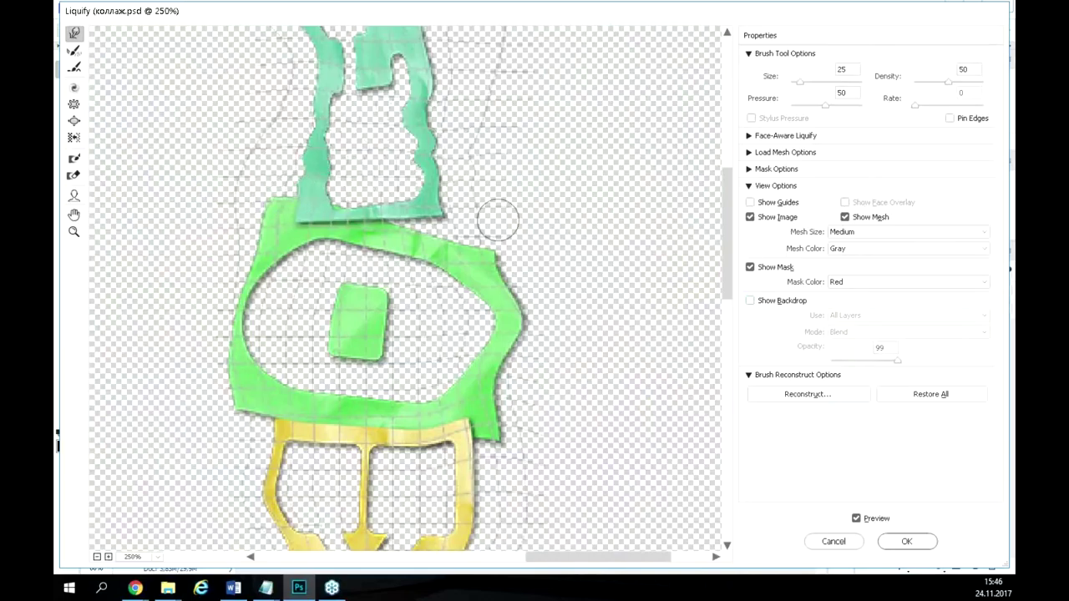
mouse_move(461, 223)
mouse_down()
mouse_move(451, 259)
mouse_move(467, 234)
mouse_move(445, 234)
mouse_move(403, 294)
mouse_up()
mouse_move(219, 228)
mouse_down()
mouse_move(279, 244)
mouse_move(298, 279)
mouse_move(223, 252)
mouse_move(288, 297)
mouse_move(217, 308)
mouse_move(336, 325)
mouse_move(180, 361)
mouse_move(266, 356)
mouse_move(170, 374)
mouse_move(331, 339)
mouse_move(198, 393)
mouse_up()
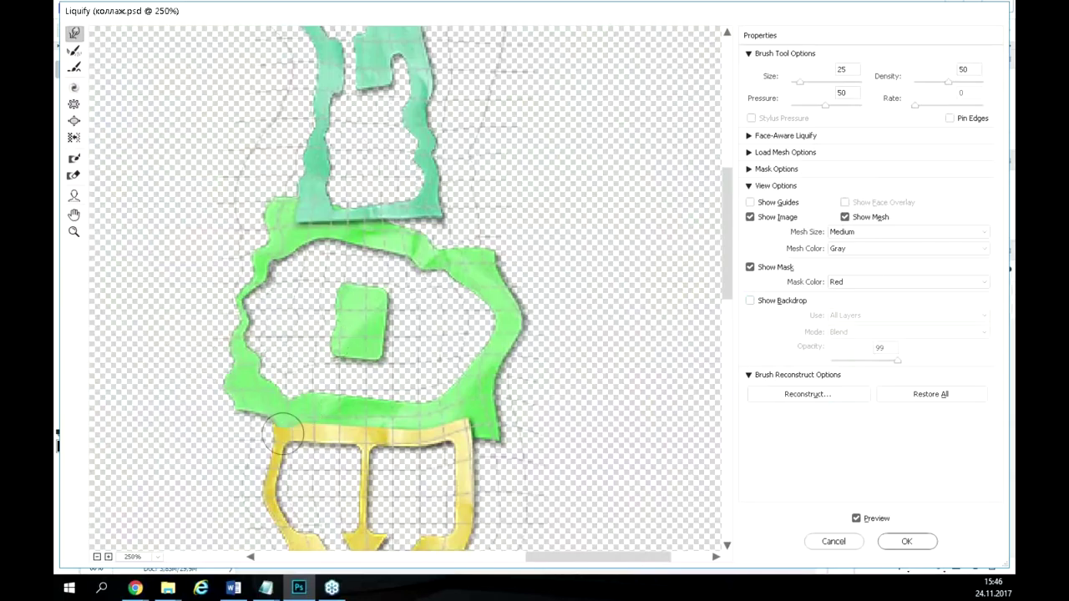
mouse_move(349, 340)
mouse_down()
mouse_move(371, 395)
mouse_move(428, 441)
mouse_move(416, 383)
mouse_move(413, 435)
mouse_move(397, 379)
mouse_move(457, 375)
mouse_move(400, 371)
mouse_move(540, 356)
mouse_move(579, 328)
mouse_move(482, 291)
mouse_move(548, 281)
mouse_move(497, 284)
mouse_up()
Twirl the green contour's upper and upper-right edges clockwise.
key(c)
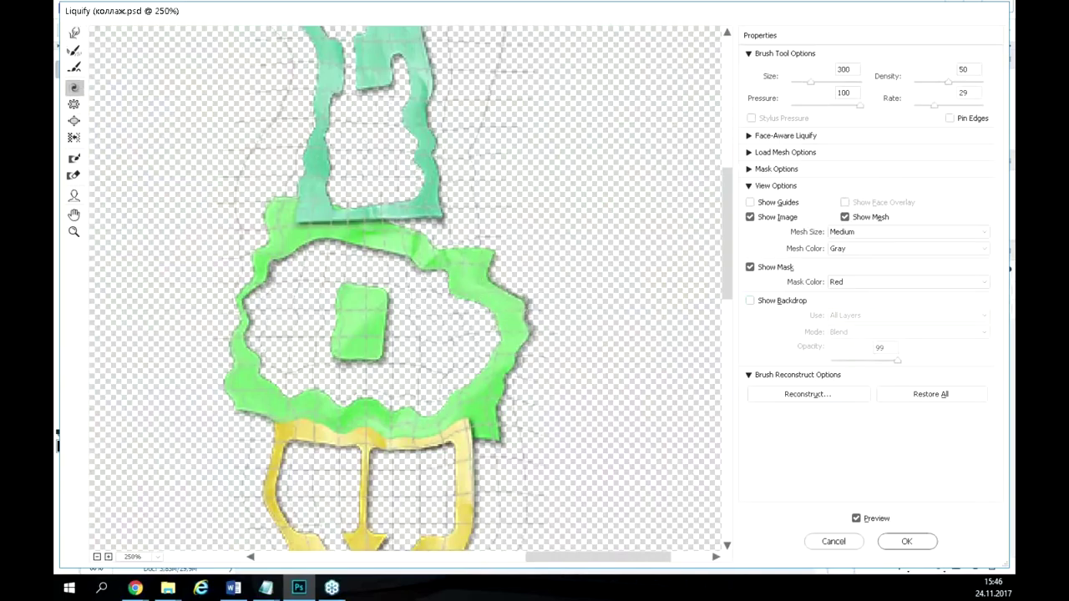
mouse_move(462, 286)
mouse_down()
mouse_move(489, 288)
mouse_move(455, 278)
mouse_move(472, 305)
mouse_move(520, 273)
mouse_move(465, 288)
mouse_up()
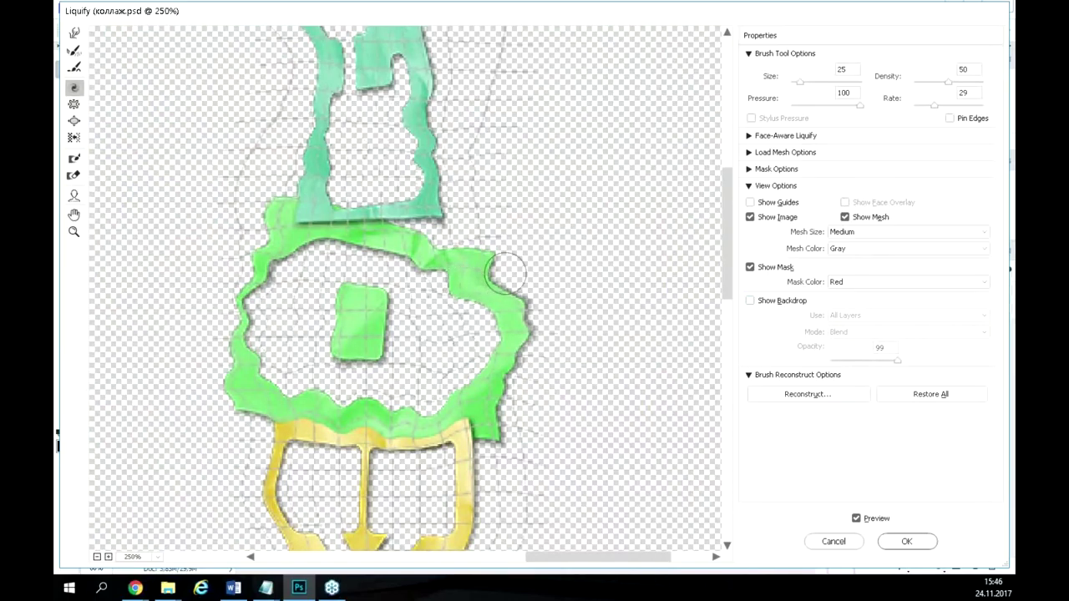
mouse_move(430, 277)
mouse_down()
mouse_move(392, 250)
mouse_move(520, 282)
mouse_move(497, 258)
mouse_move(511, 295)
mouse_move(485, 278)
mouse_move(491, 327)
mouse_move(450, 290)
mouse_move(462, 260)
mouse_move(424, 292)
mouse_move(277, 255)
mouse_move(231, 349)
mouse_up()
Pucker the green contour's left and right sides.
scroll(232, 309, up, 2)
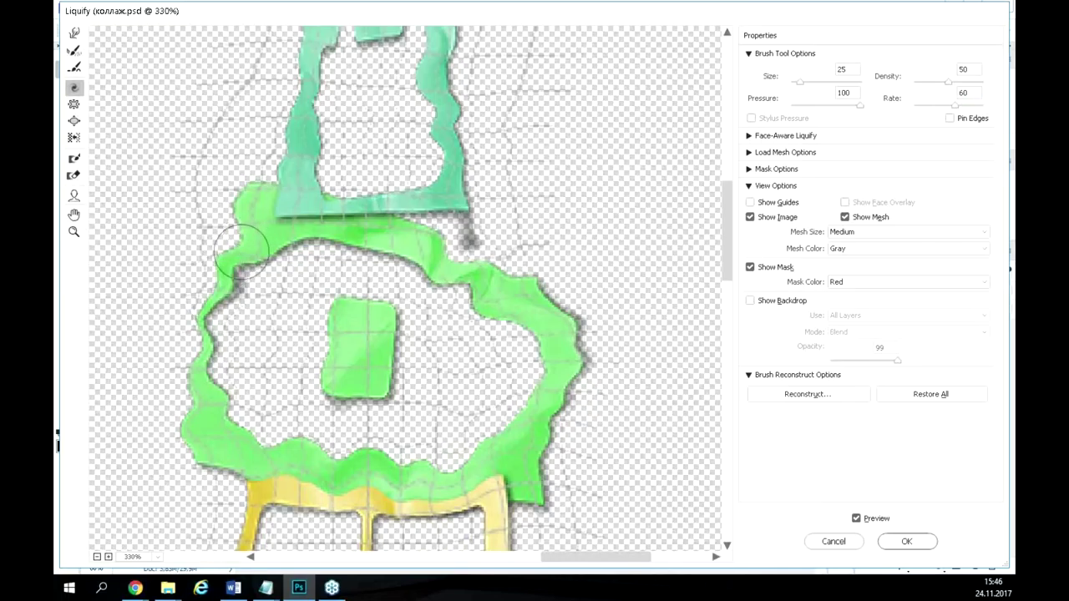
click(74, 104)
drag(215, 332, 188, 334)
mouse_move(532, 317)
mouse_down()
mouse_move(536, 369)
mouse_move(510, 351)
mouse_up()
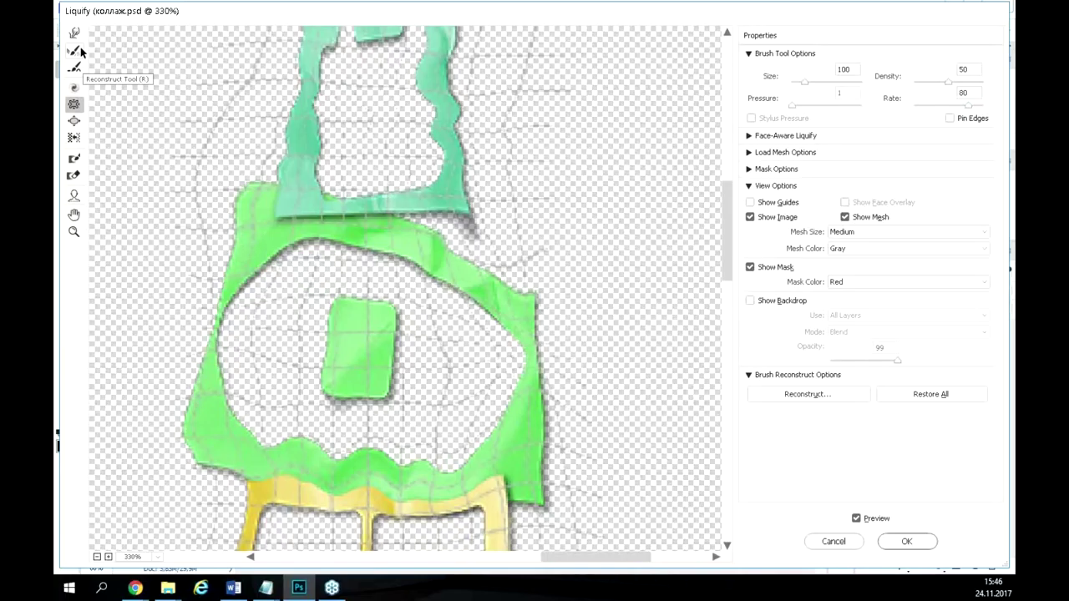
key(alt)
key(alt)
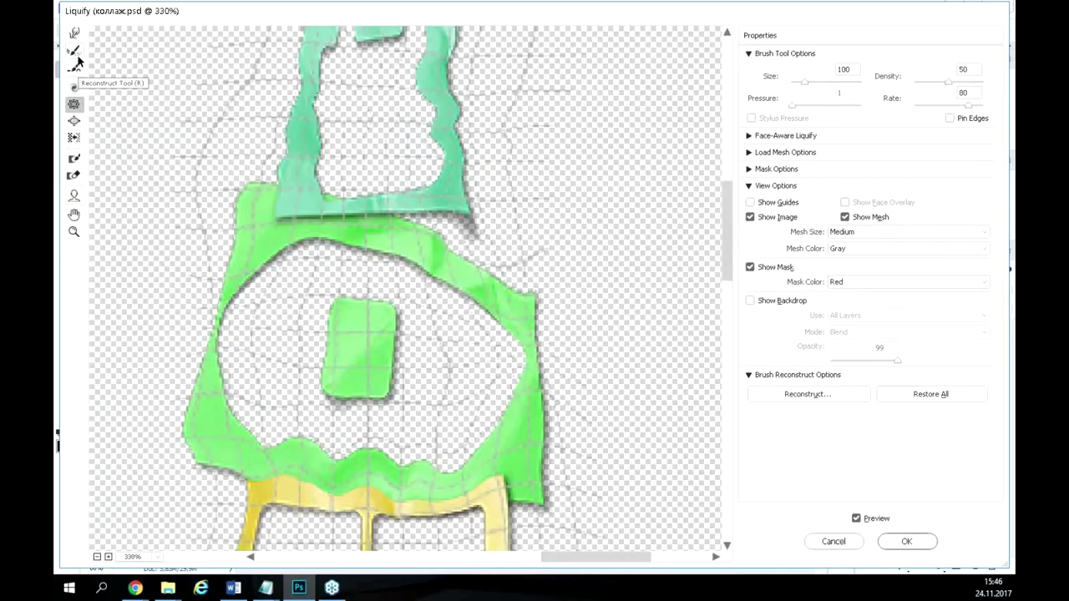
mouse_move(537, 393)
mouse_down()
mouse_move(529, 382)
mouse_move(578, 387)
mouse_up()
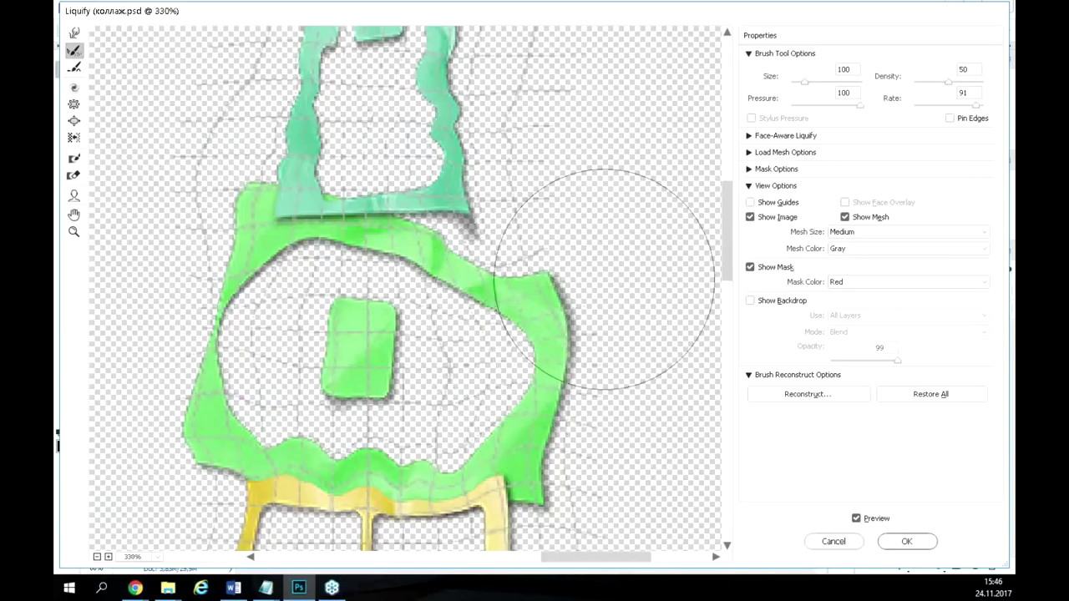
key(ctrl+alt+z)
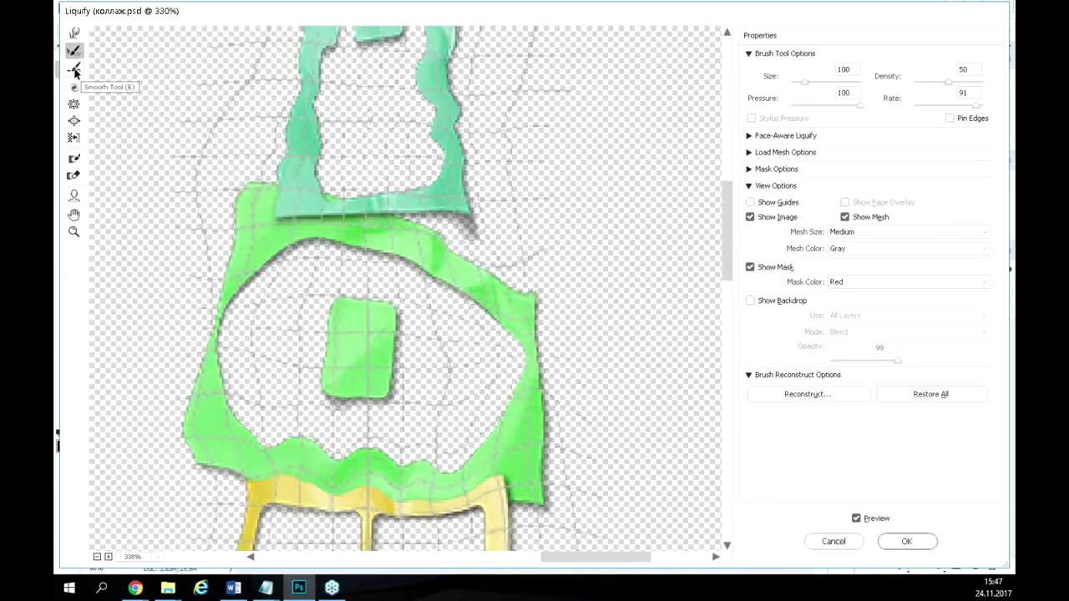
Smooth the green ring's left and right edges and the teal shape's wavy edge.
click(74, 72)
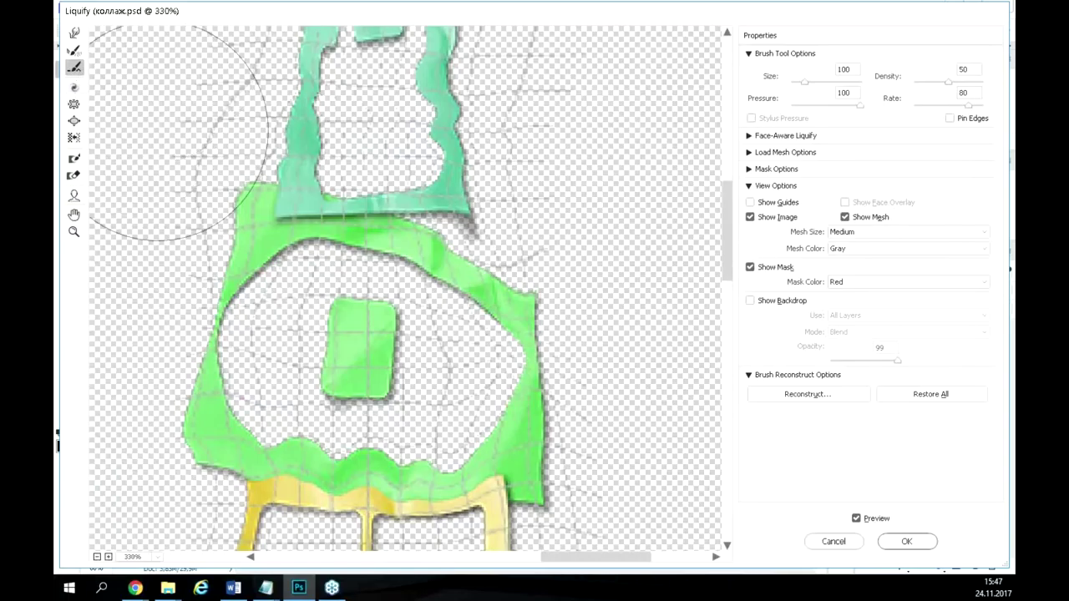
mouse_move(526, 351)
mouse_down()
mouse_move(496, 346)
mouse_move(477, 358)
mouse_move(536, 348)
mouse_move(651, 417)
mouse_move(639, 338)
mouse_move(513, 339)
mouse_up()
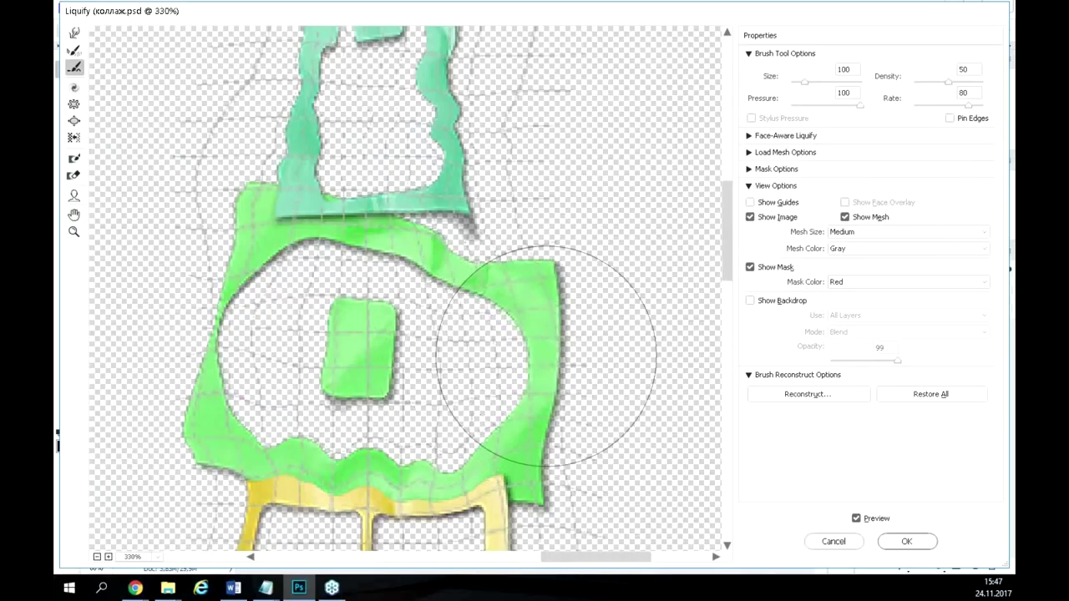
drag(229, 331, 158, 342)
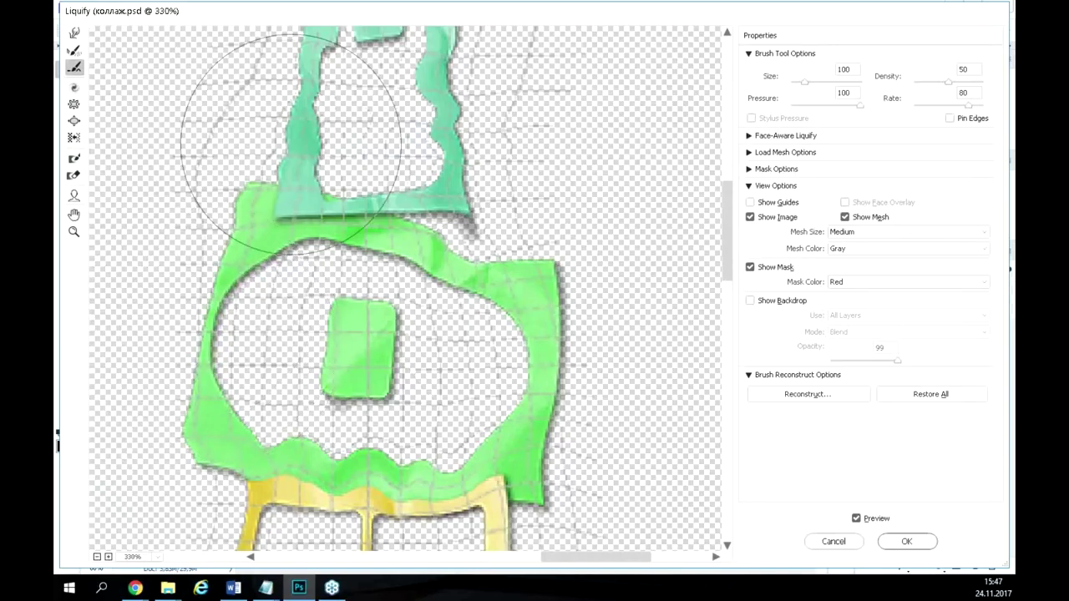
scroll(434, 133, up, 3)
mouse_move(468, 134)
mouse_down()
mouse_move(480, 138)
mouse_move(326, 167)
mouse_up()
scroll(325, 167, down, 3)
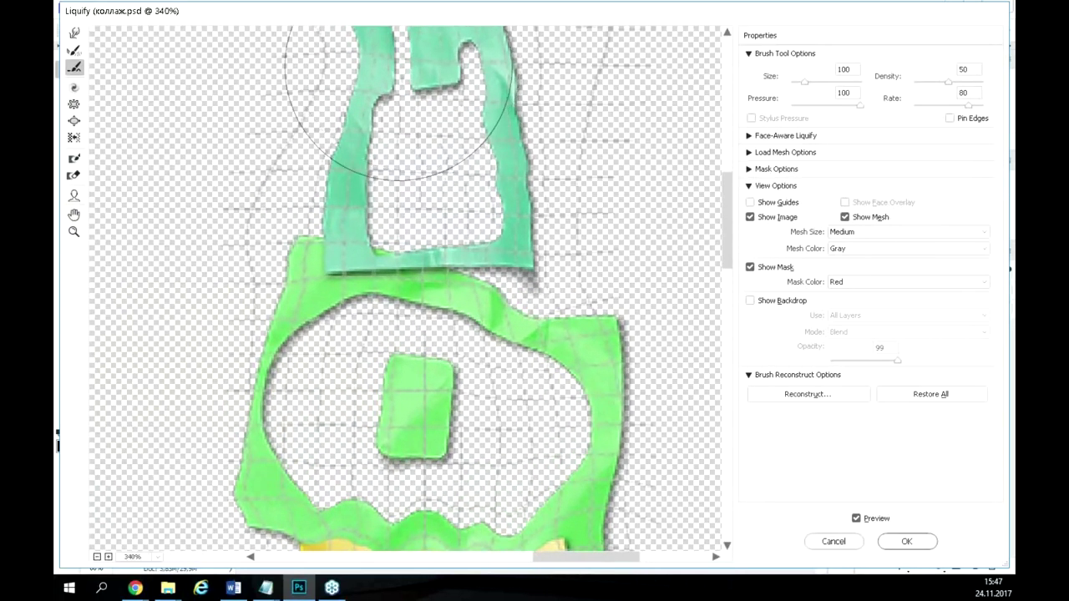
drag(405, 101, 411, 324)
scroll(411, 324, up, 1)
mouse_move(477, 148)
mouse_down()
mouse_move(444, 147)
mouse_move(422, 162)
mouse_move(455, 178)
mouse_up()
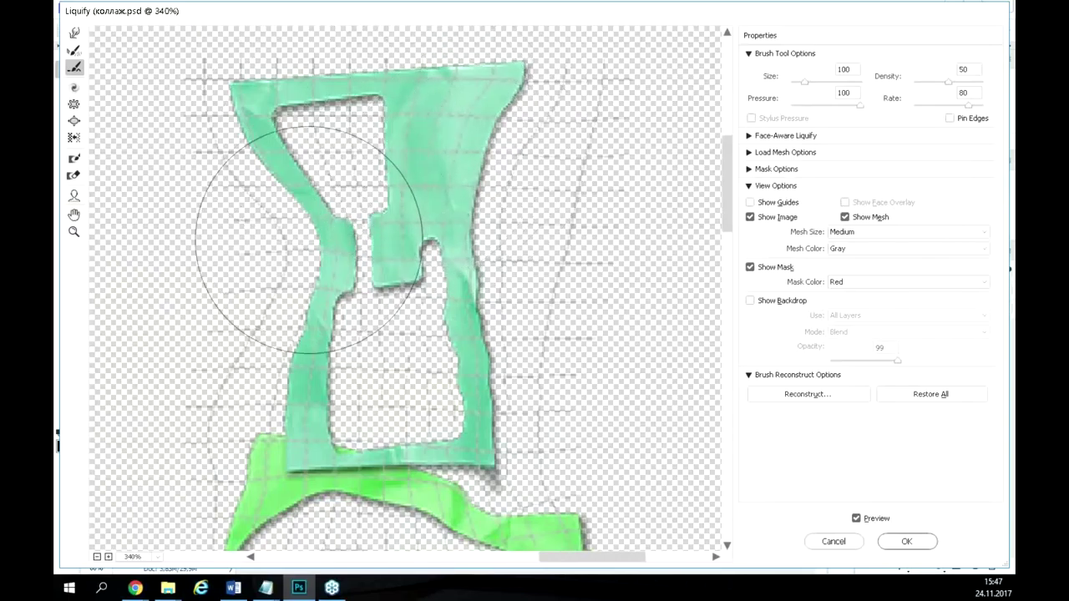
Smooth the green frame's top edge and the yellow piece's crossbar and stem.
scroll(416, 393, down, 2)
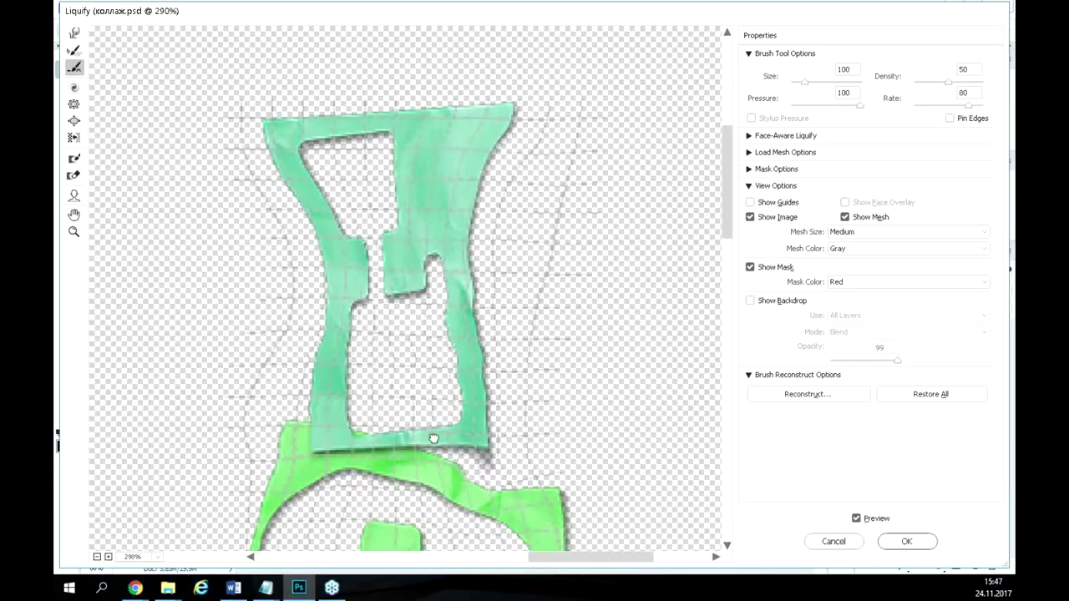
scroll(426, 334, down, 10)
mouse_move(472, 92)
mouse_down()
mouse_move(468, 125)
mouse_move(493, 100)
mouse_move(481, 125)
mouse_up()
mouse_move(465, 412)
mouse_down()
mouse_move(434, 342)
mouse_move(443, 334)
mouse_move(422, 355)
mouse_move(430, 325)
mouse_up()
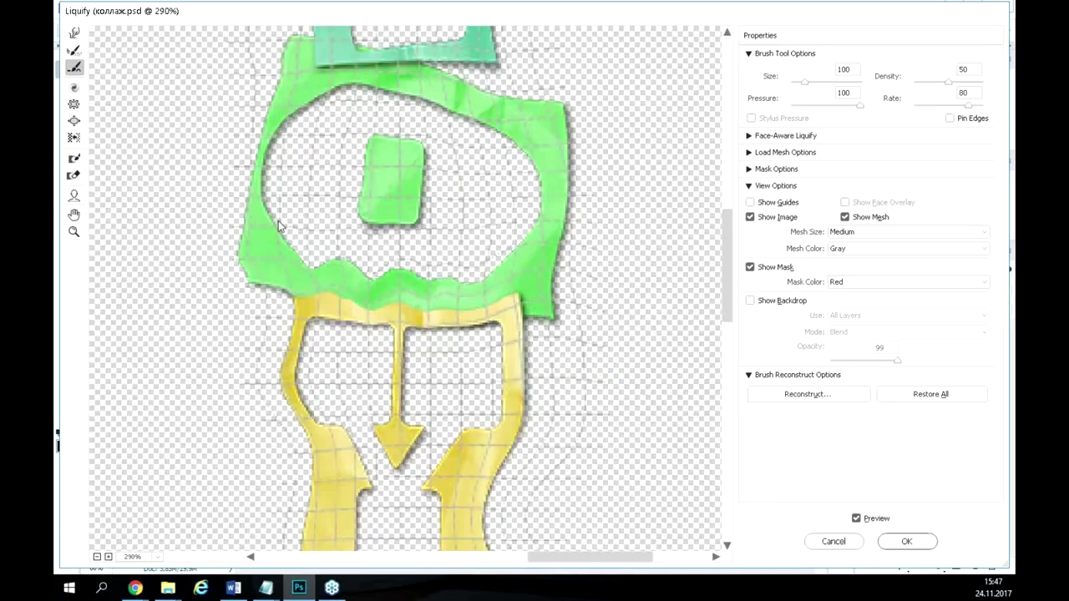
Reconstruct the green-yellow boundary and the grey piece's bulging left bar, then re-centre the collage.
click(74, 52)
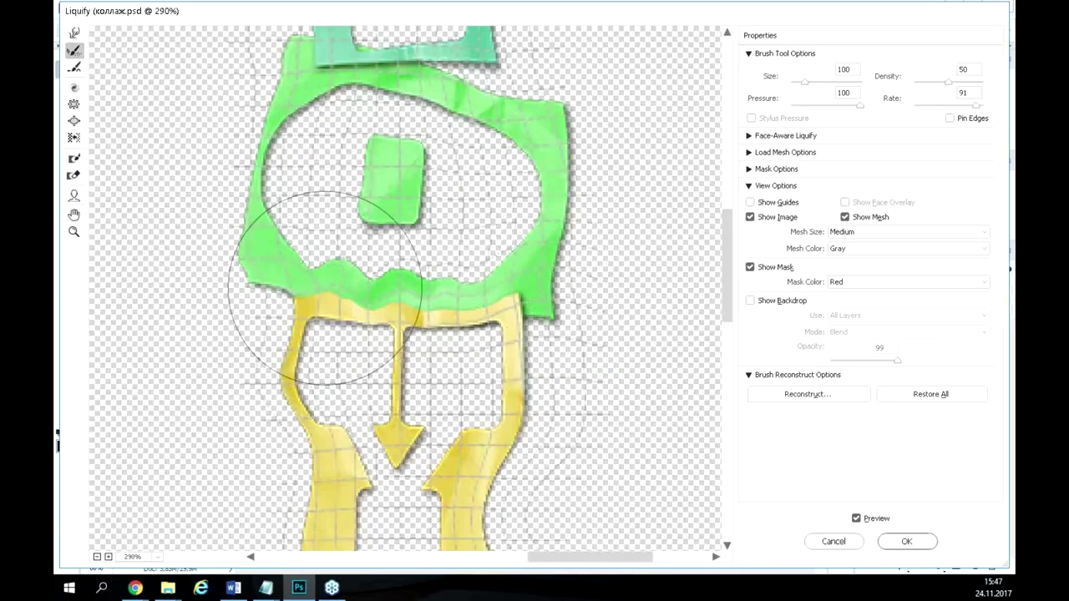
mouse_move(351, 296)
mouse_down()
mouse_move(330, 301)
mouse_move(454, 313)
mouse_up()
scroll(476, 460, down, 5)
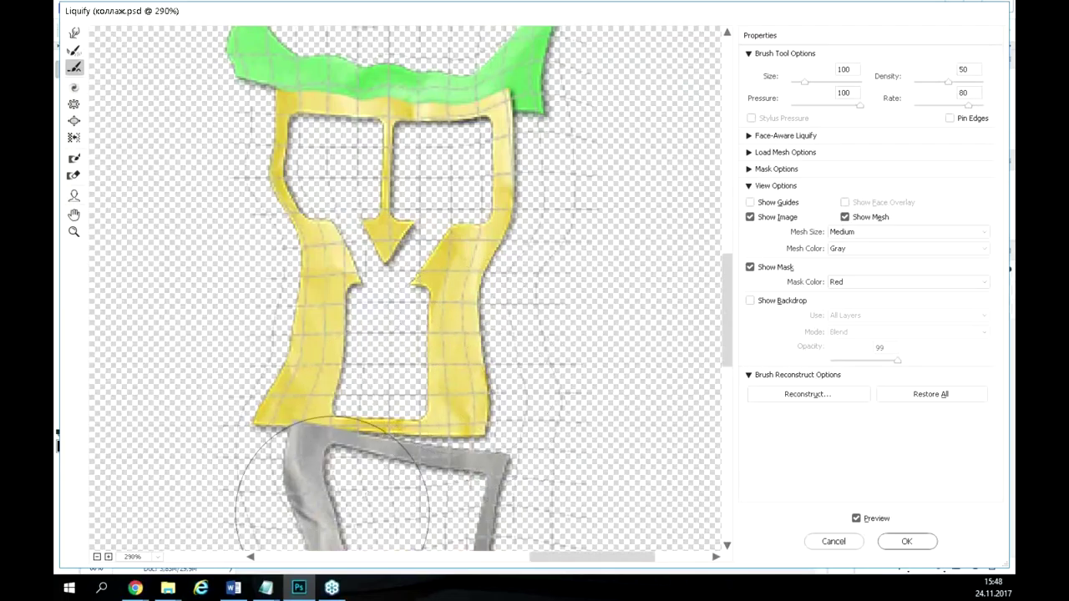
scroll(393, 467, down, 1)
scroll(368, 376, down, 4)
mouse_move(361, 345)
mouse_down()
mouse_move(341, 327)
mouse_move(430, 333)
mouse_move(407, 346)
mouse_move(464, 347)
mouse_up()
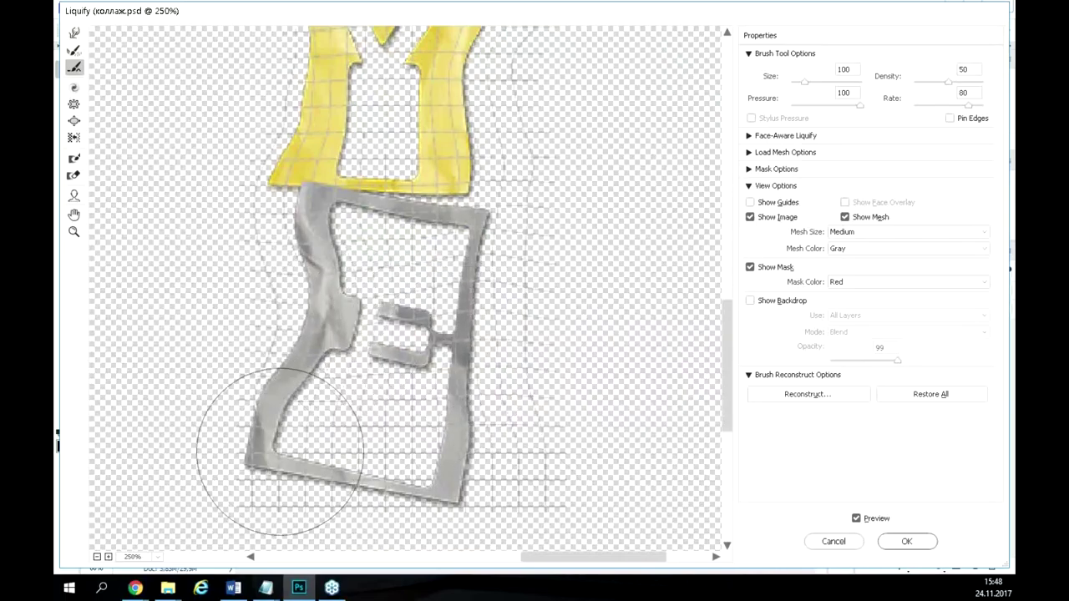
scroll(551, 378, down, 5)
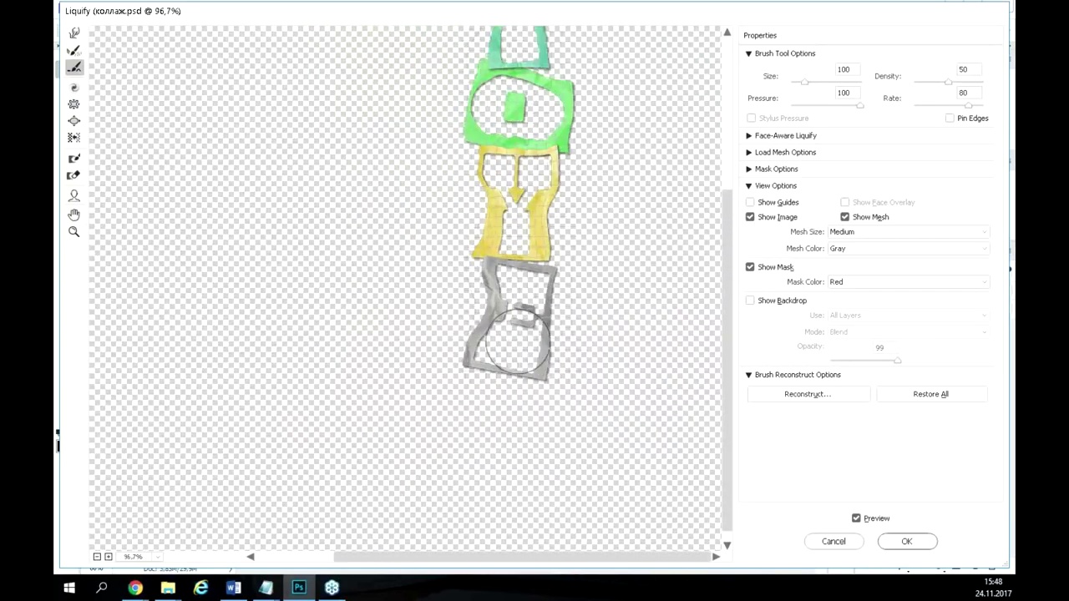
mouse_move(590, 174)
mouse_down()
mouse_move(362, 410)
mouse_move(405, 306)
mouse_up()
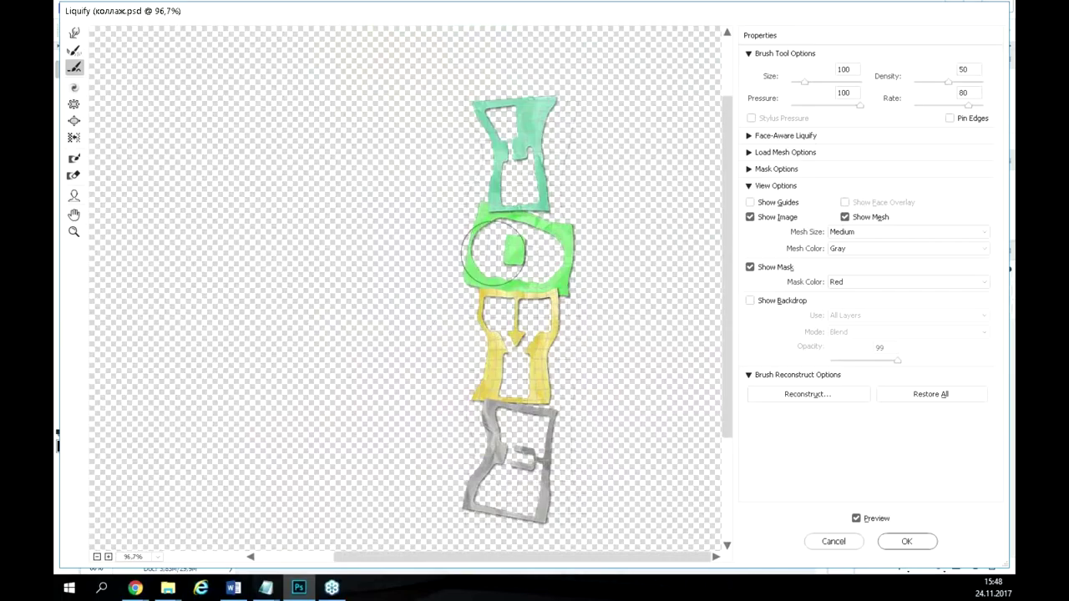
scroll(584, 175, up, 2)
scroll(618, 88, up, 1)
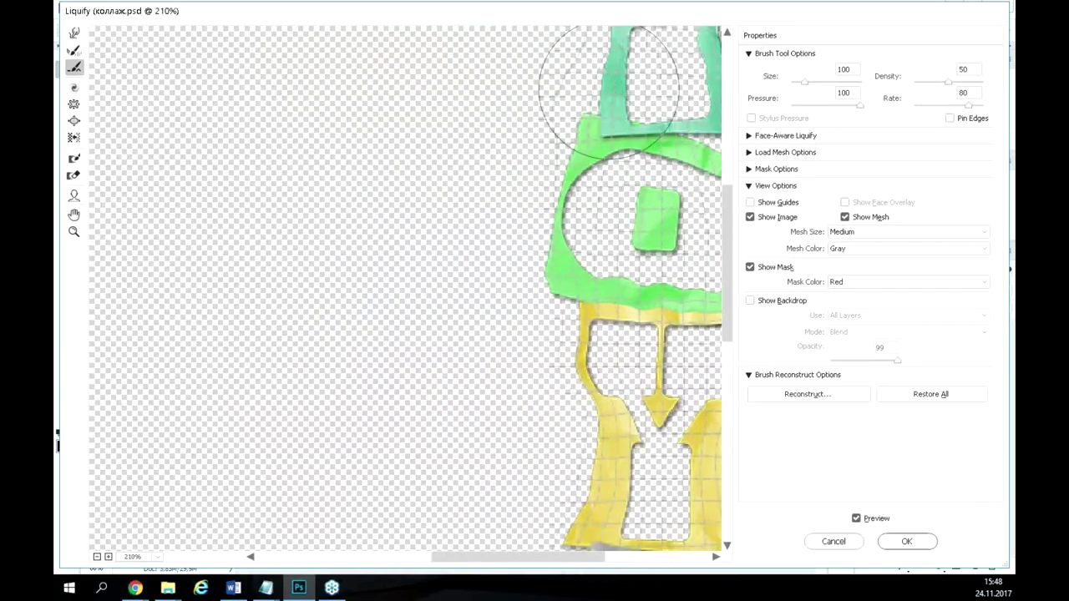
mouse_move(500, 148)
mouse_down()
mouse_move(117, 357)
mouse_move(163, 374)
mouse_up()
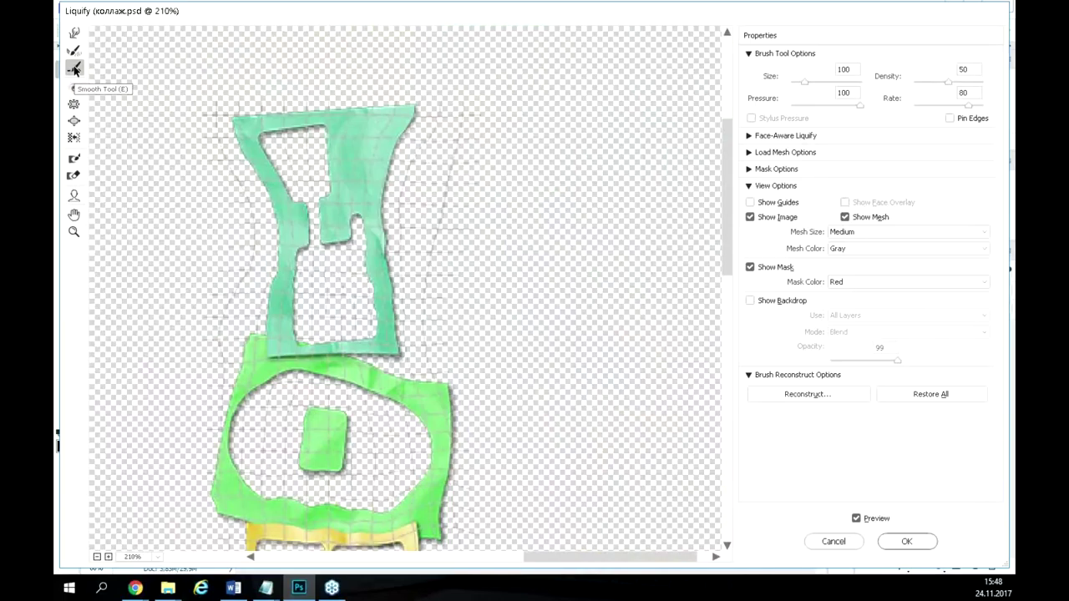
Twirl the teal and green pieces clockwise into a spiral.
click(74, 88)
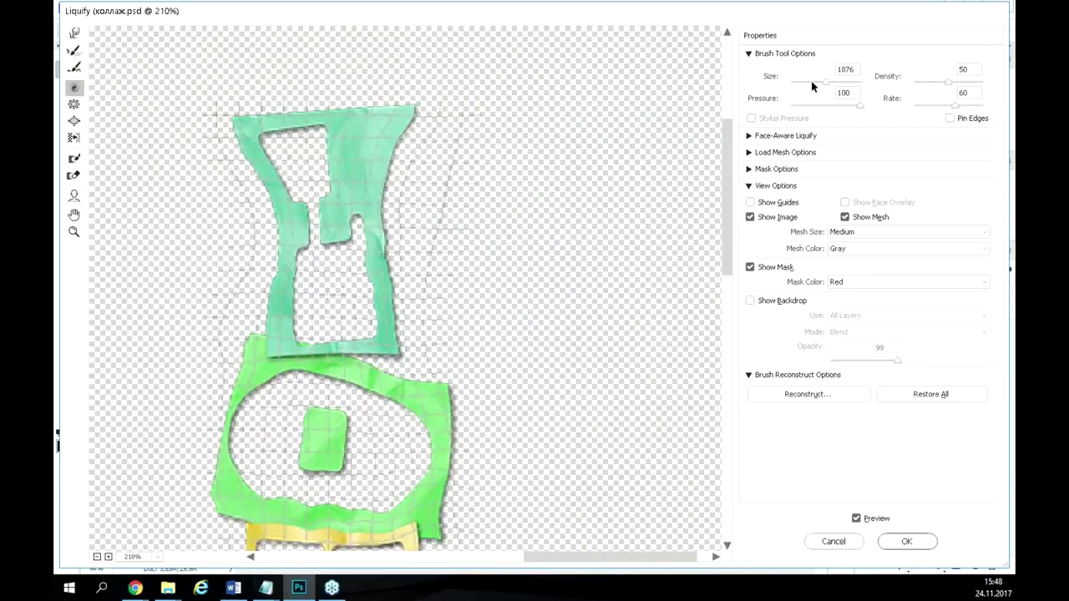
drag(399, 330, 398, 330)
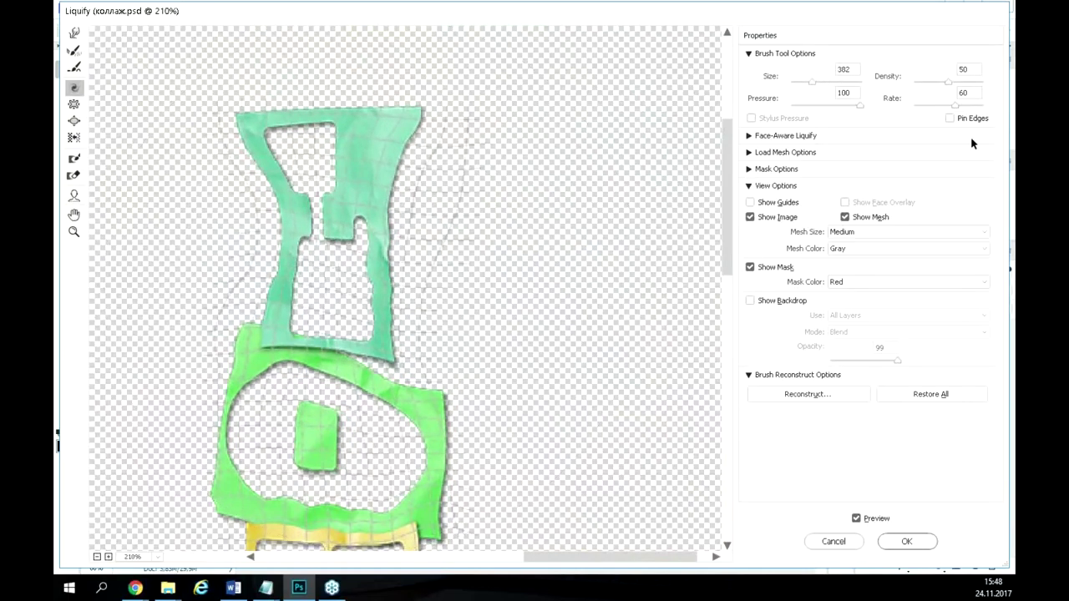
drag(382, 288, 405, 297)
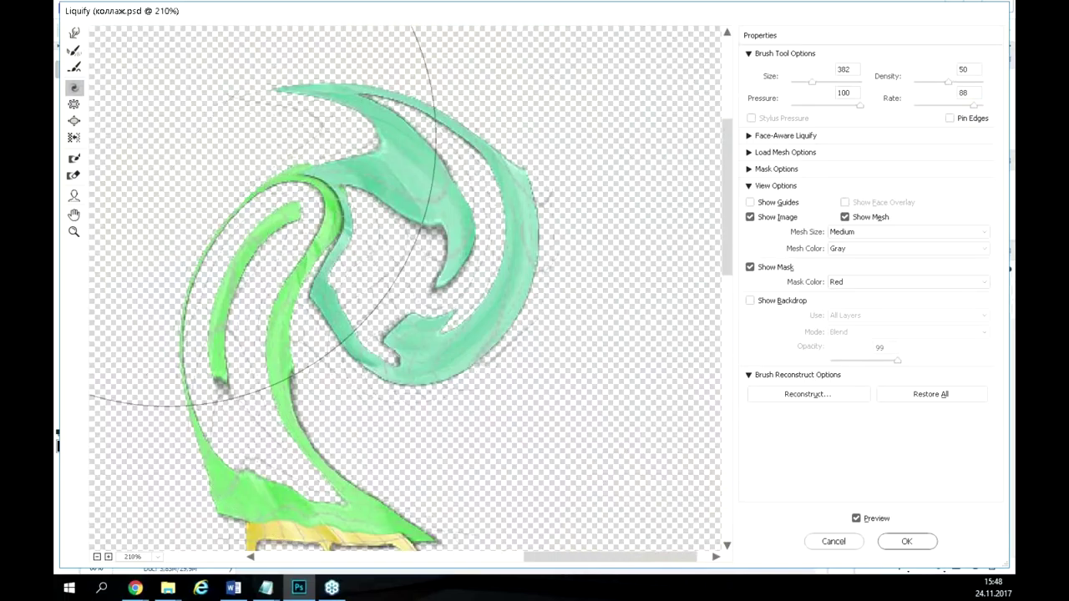
Undo the twist with a size-2483 Reconstruct brush held over the canvas.
click(75, 51)
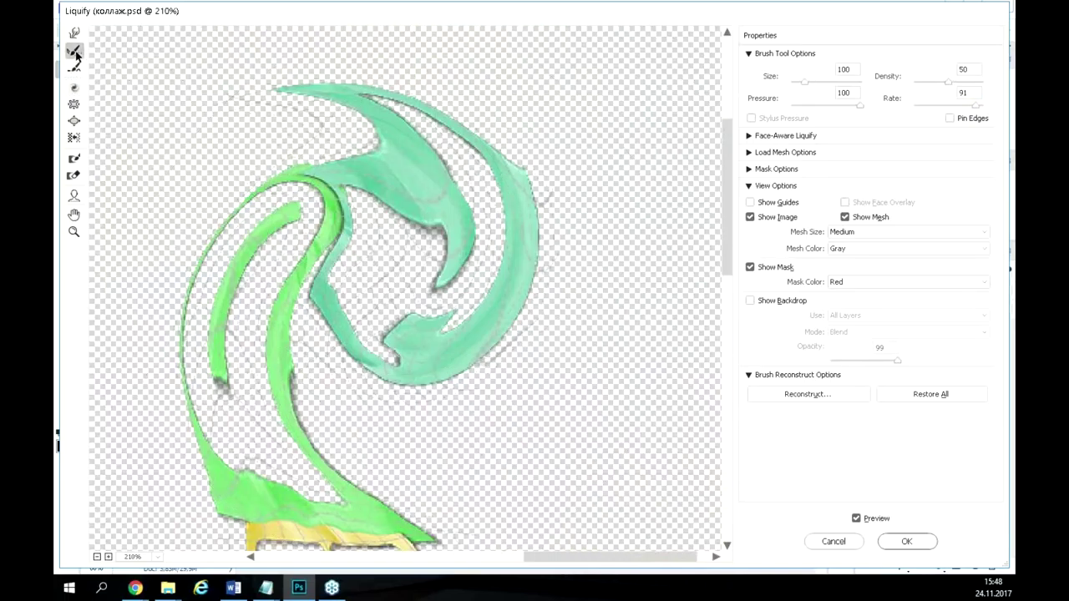
drag(815, 81, 829, 81)
drag(397, 250, 397, 252)
key(alt)
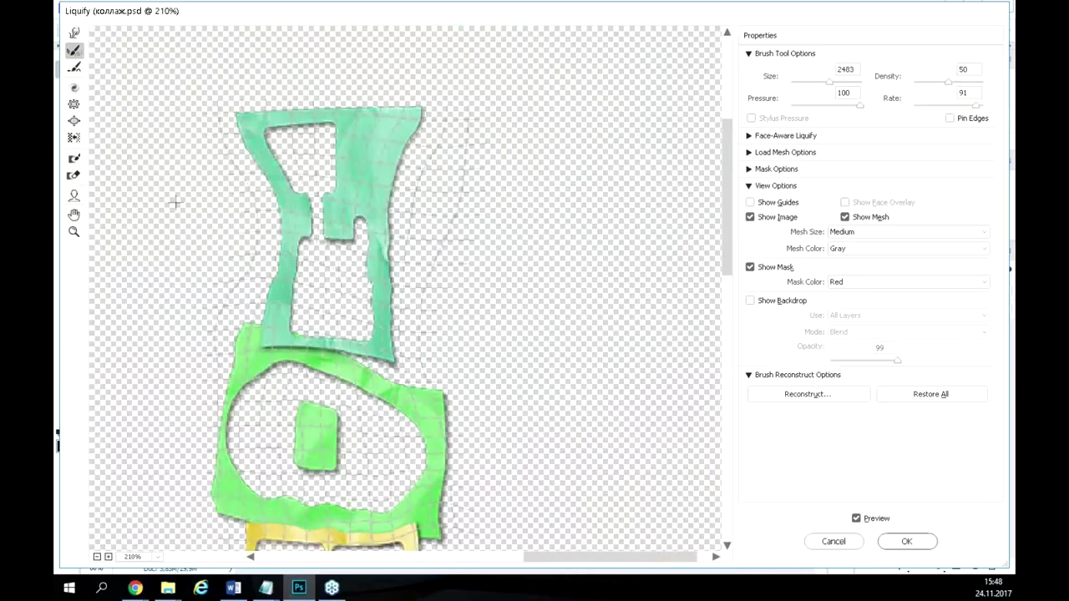
click(74, 87)
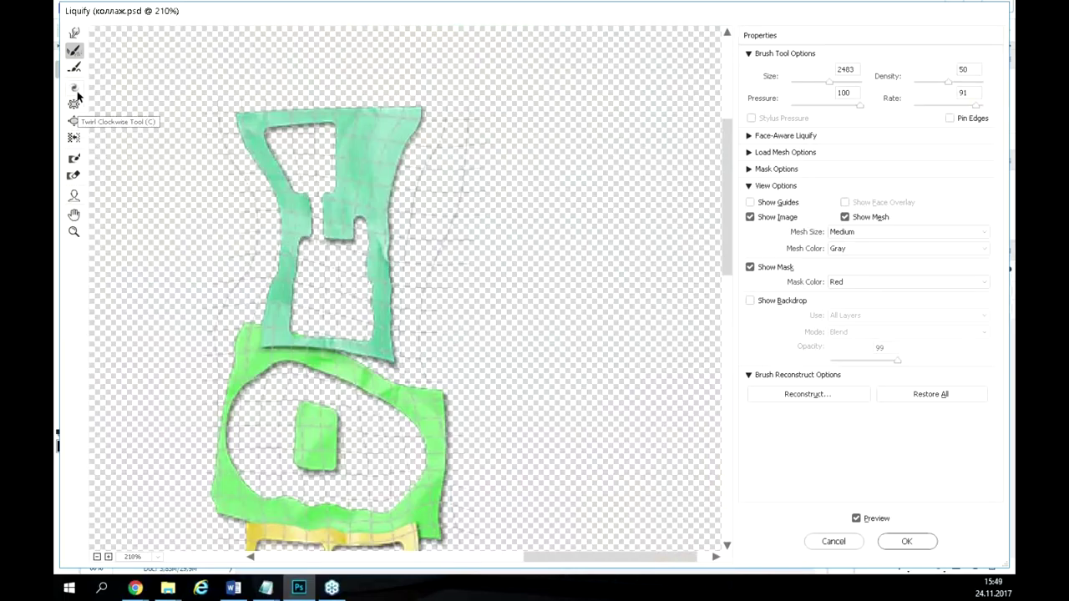
Twirl the artwork slightly clockwise and smooth the inner green stroke.
drag(347, 242, 393, 266)
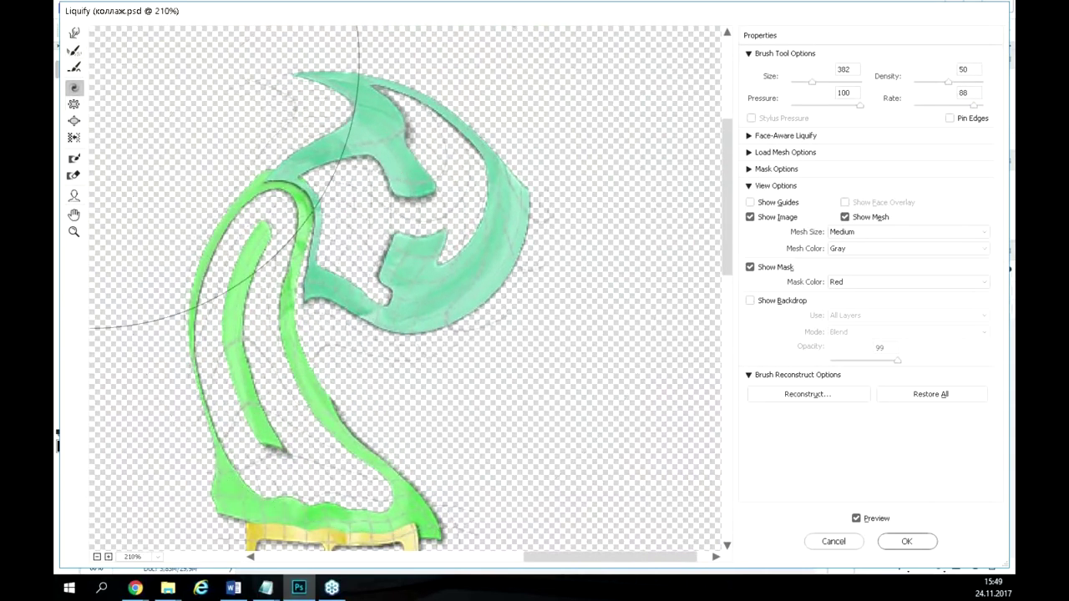
click(74, 69)
drag(298, 239, 302, 237)
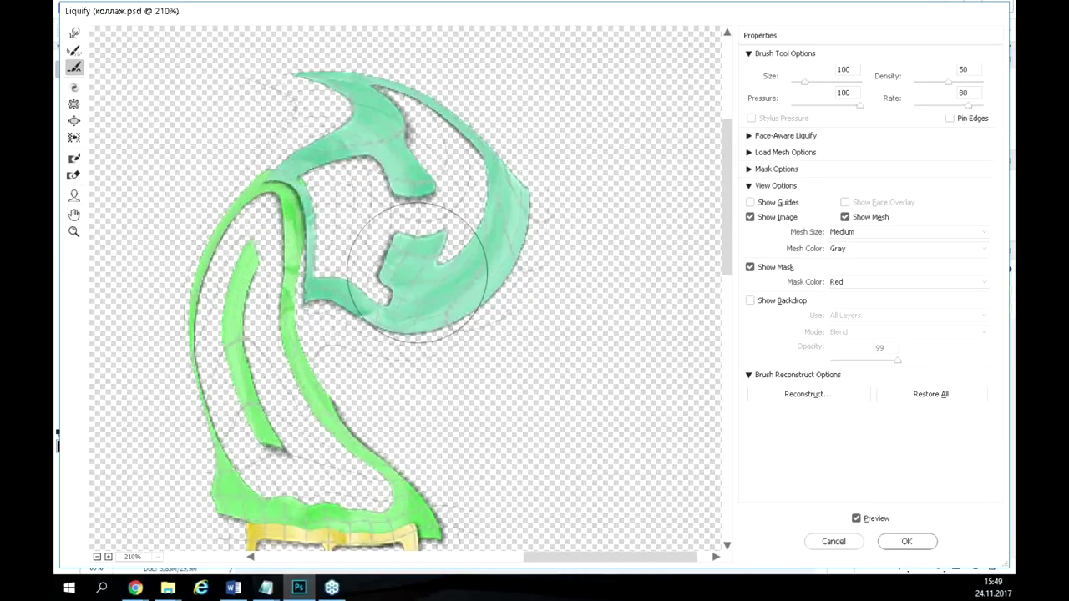
scroll(359, 309, up, 1)
scroll(300, 318, up, 5)
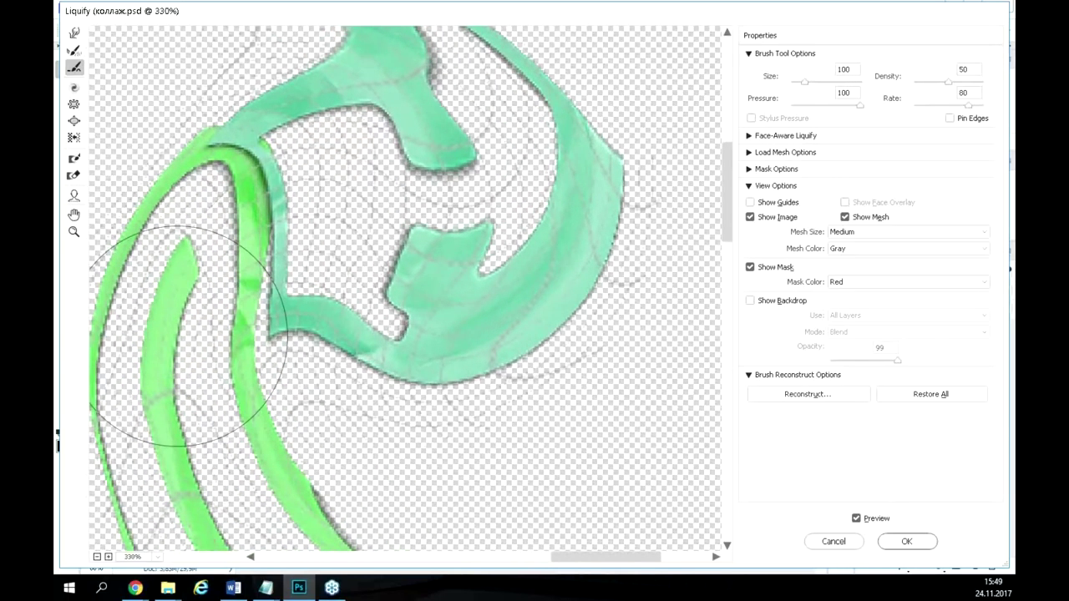
Reshape the upper-left green strokes and the teal upper lobe and right arc.
mouse_move(273, 132)
mouse_down()
mouse_move(242, 133)
mouse_move(251, 138)
mouse_up()
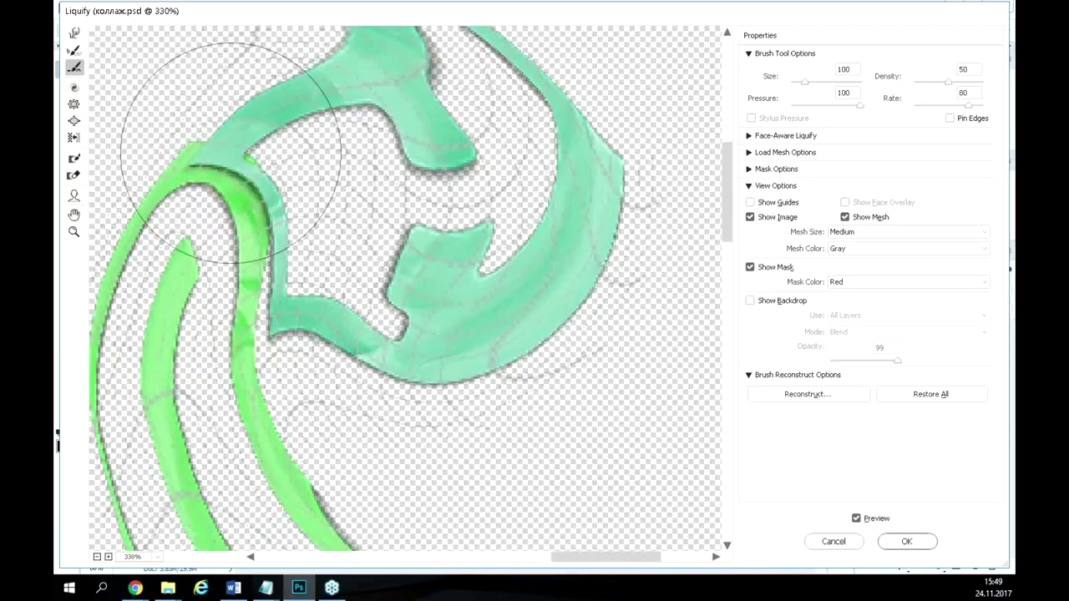
mouse_move(423, 129)
mouse_down()
mouse_move(533, 119)
mouse_move(571, 190)
mouse_move(571, 223)
mouse_move(442, 373)
mouse_move(466, 324)
mouse_move(438, 289)
mouse_move(453, 297)
mouse_move(497, 265)
mouse_move(327, 248)
mouse_move(235, 277)
mouse_move(263, 376)
mouse_move(243, 394)
mouse_move(272, 448)
mouse_move(197, 436)
mouse_move(184, 328)
mouse_move(209, 434)
mouse_up()
scroll(414, 291, down, 1)
scroll(451, 276, down, 1)
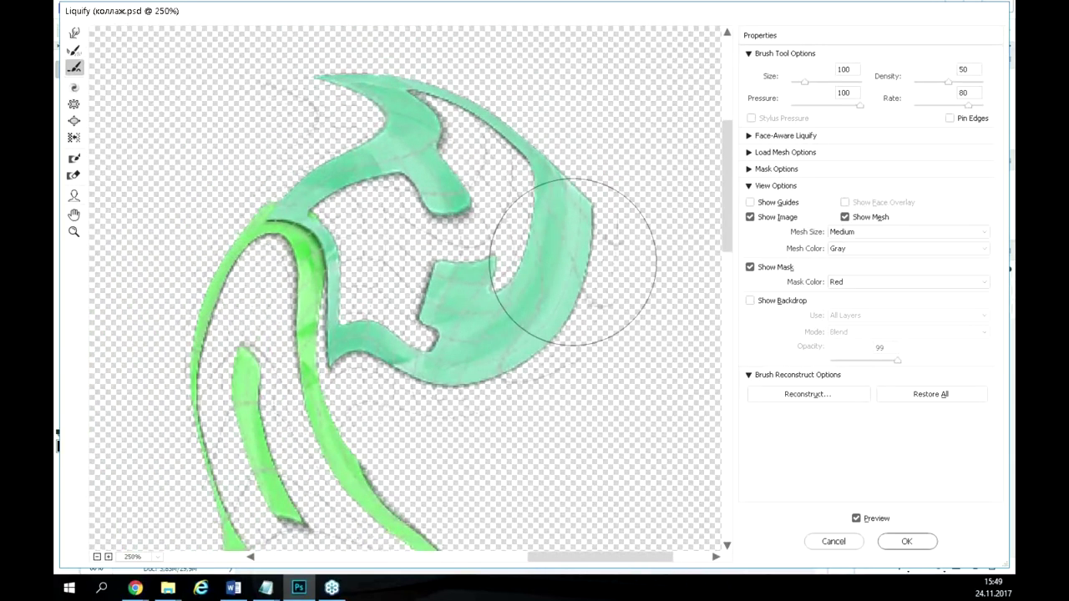
Push the upper arc into a horn, reshape the green-teal junction and inner stroke tip.
drag(393, 115, 352, 119)
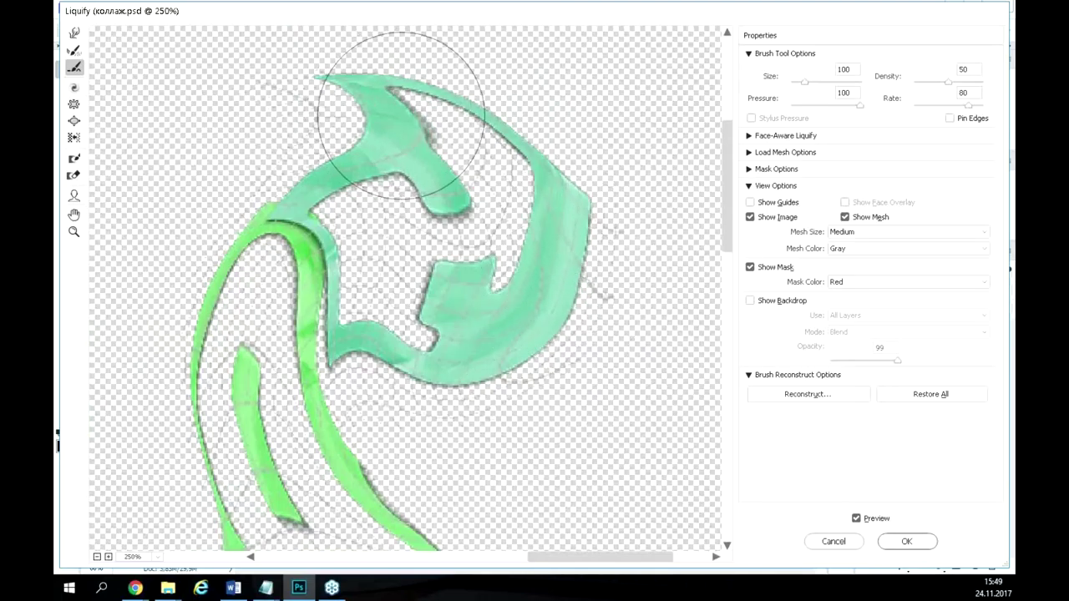
mouse_move(292, 205)
mouse_down()
mouse_move(350, 289)
mouse_move(365, 255)
mouse_move(385, 341)
mouse_move(382, 273)
mouse_move(315, 268)
mouse_move(350, 335)
mouse_move(282, 262)
mouse_move(521, 293)
mouse_move(506, 261)
mouse_move(473, 338)
mouse_move(439, 365)
mouse_up()
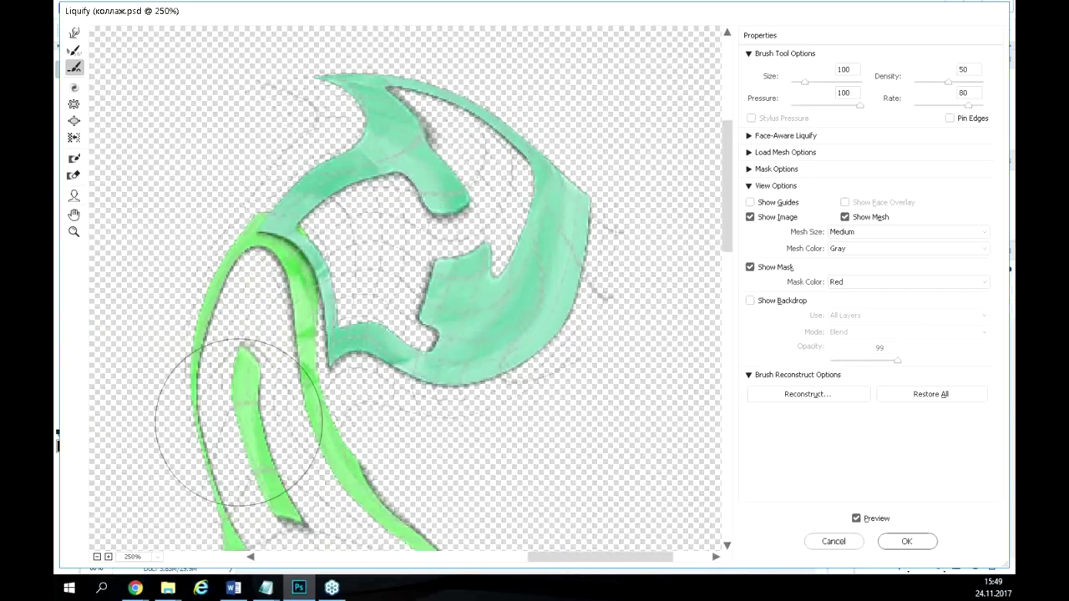
scroll(250, 403, up, 2)
mouse_move(215, 442)
mouse_down()
mouse_move(230, 474)
mouse_move(317, 453)
mouse_move(189, 398)
mouse_move(235, 360)
mouse_move(240, 394)
mouse_move(415, 377)
mouse_move(147, 317)
mouse_move(239, 303)
mouse_move(265, 335)
mouse_move(372, 382)
mouse_move(333, 375)
mouse_move(311, 306)
mouse_up()
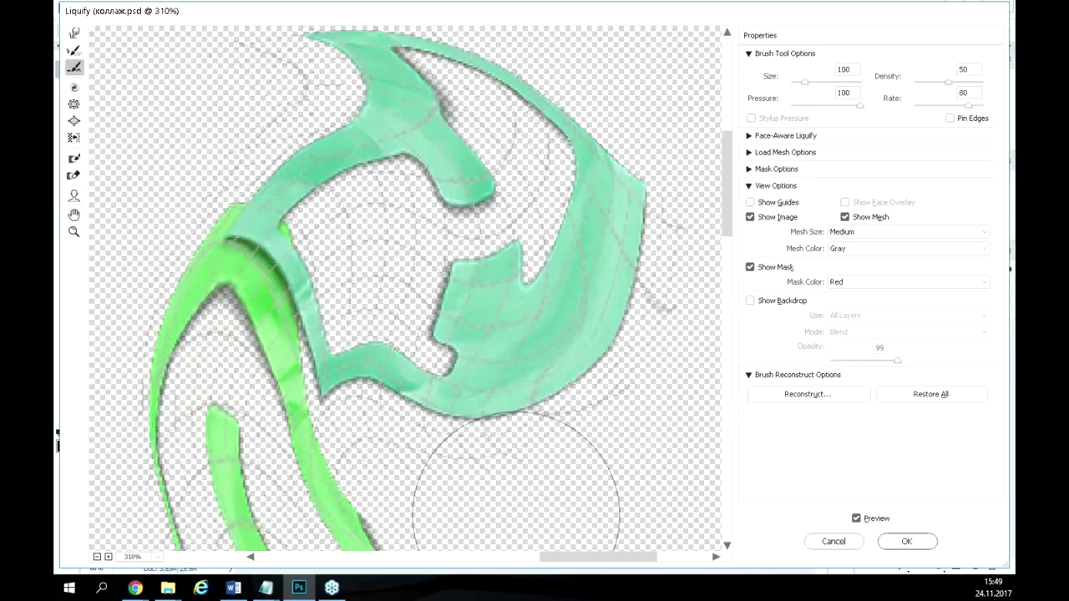
scroll(284, 368, down, 3)
scroll(317, 347, down, 2)
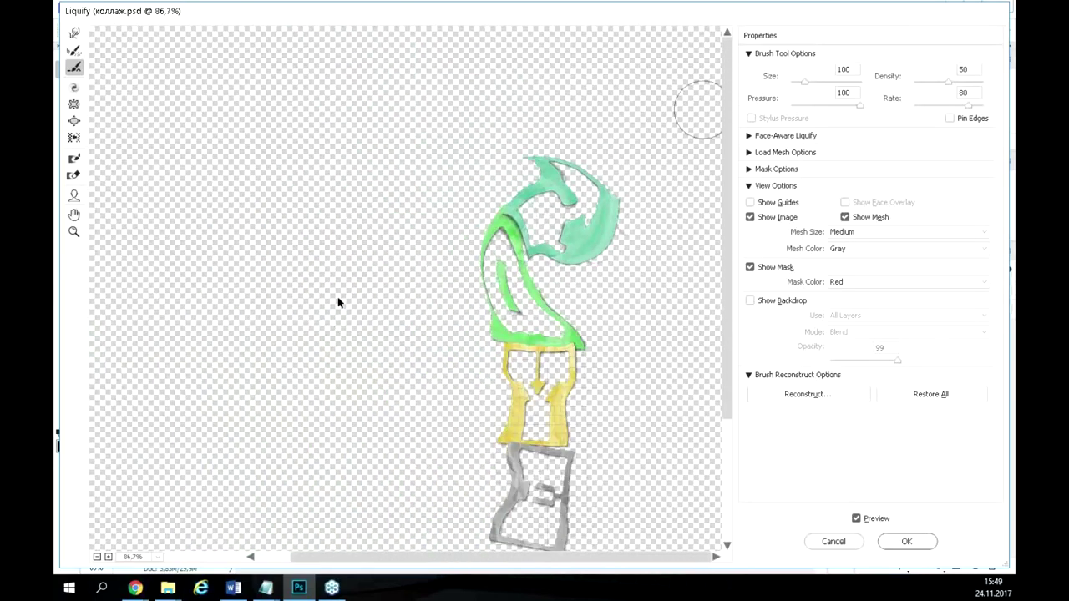
Cancel Liquify and close коллаж.psd, discarding its changes.
click(836, 542)
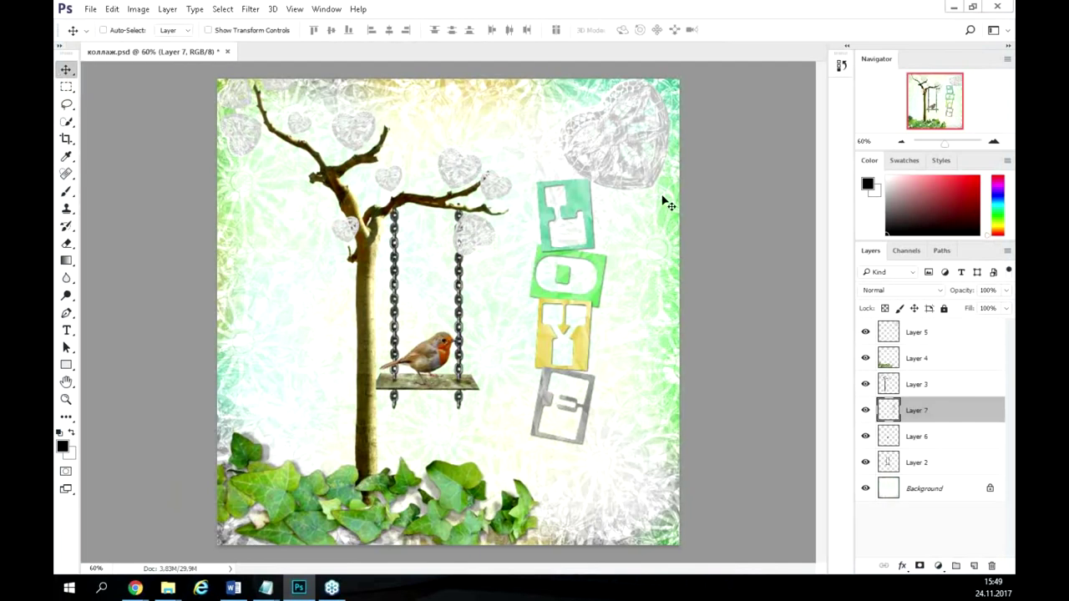
click(227, 51)
click(556, 228)
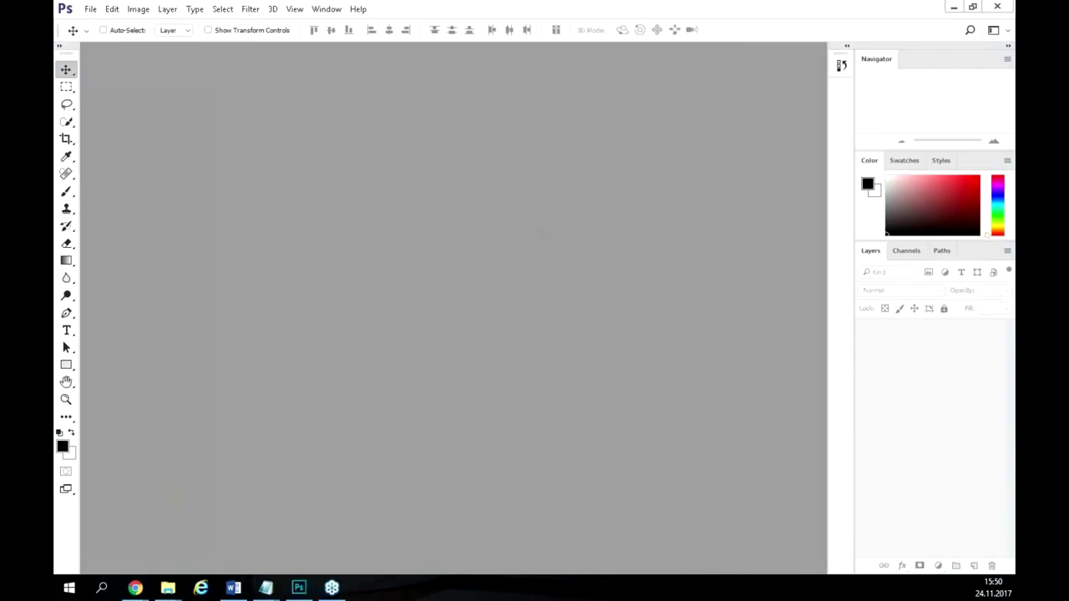
Browse the Open dialog to the Desktop's Семинар Liqufy folder to get 1.jpg.
double_click(391, 139)
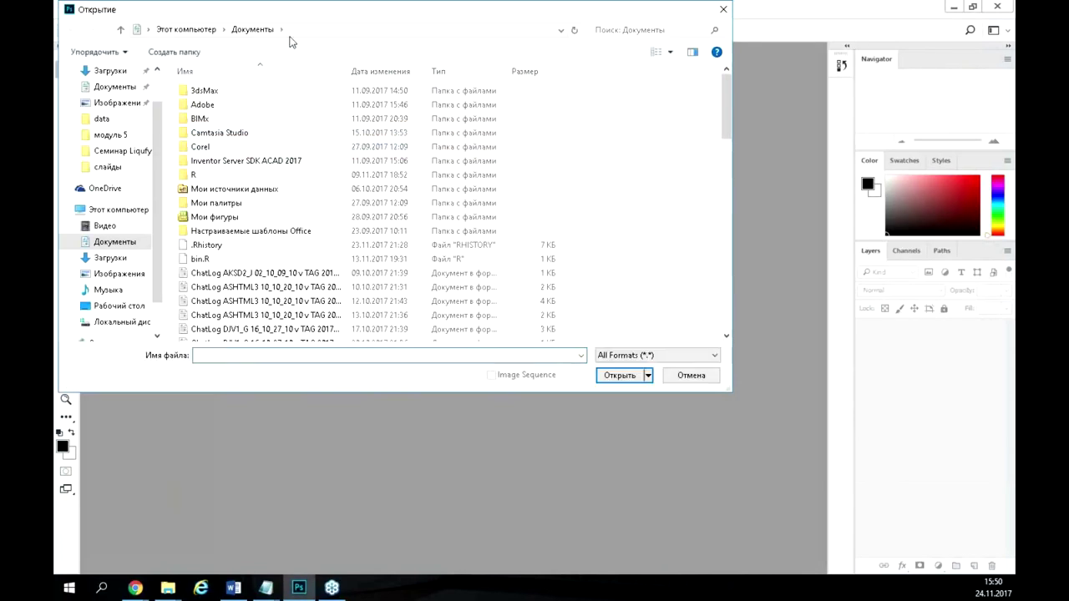
scroll(159, 129, up, 1)
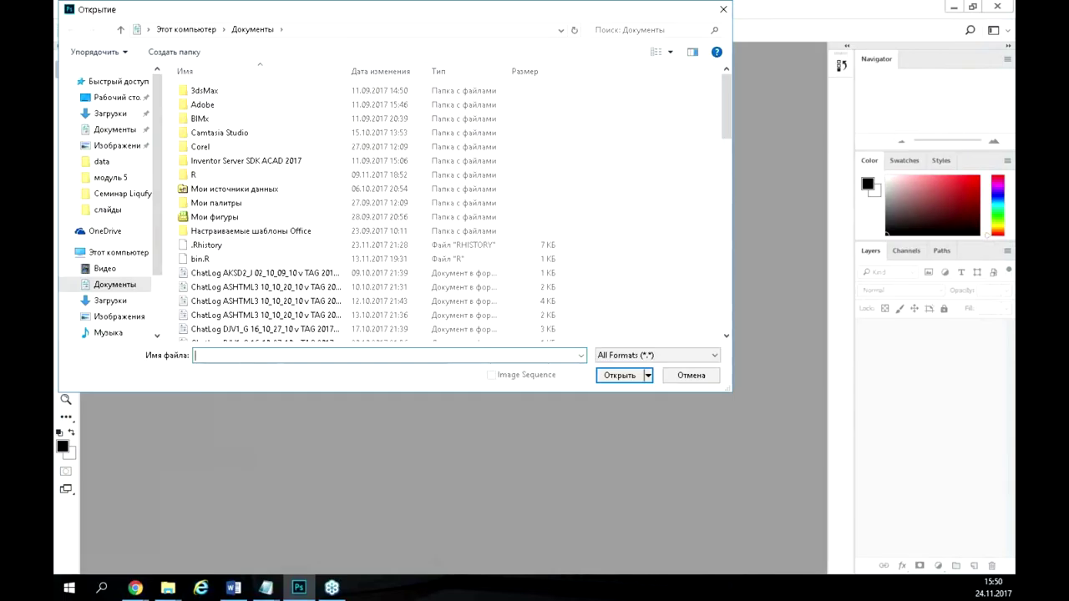
click(118, 97)
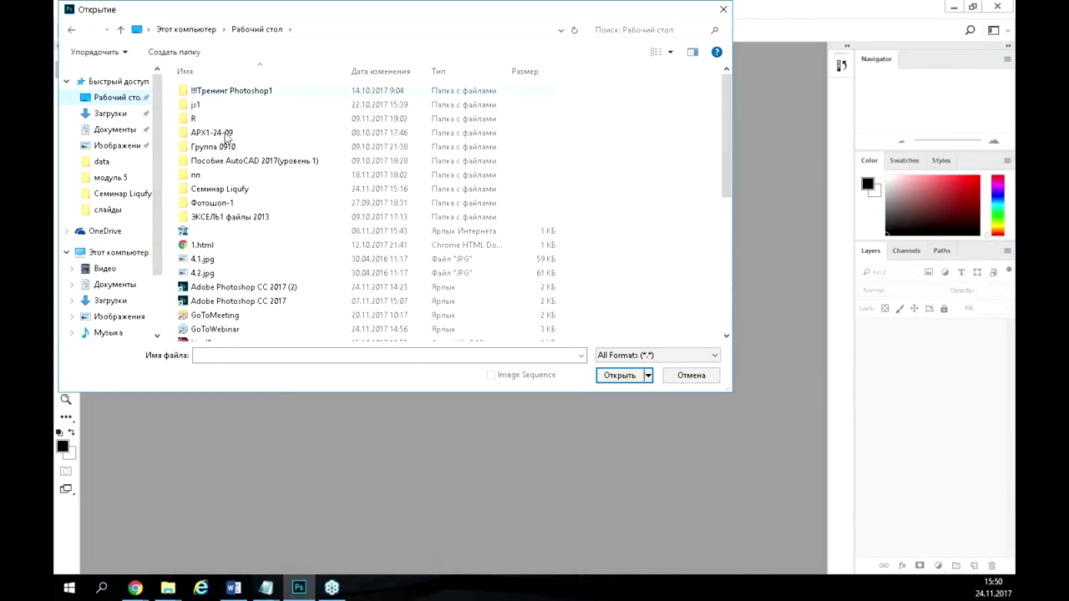
double_click(231, 189)
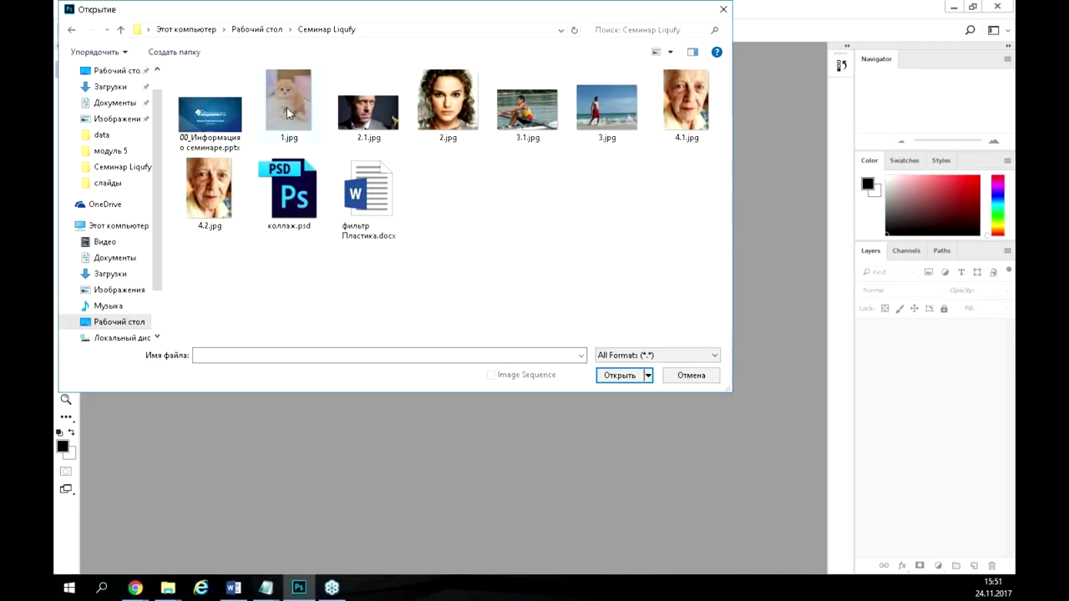
key(Escape)
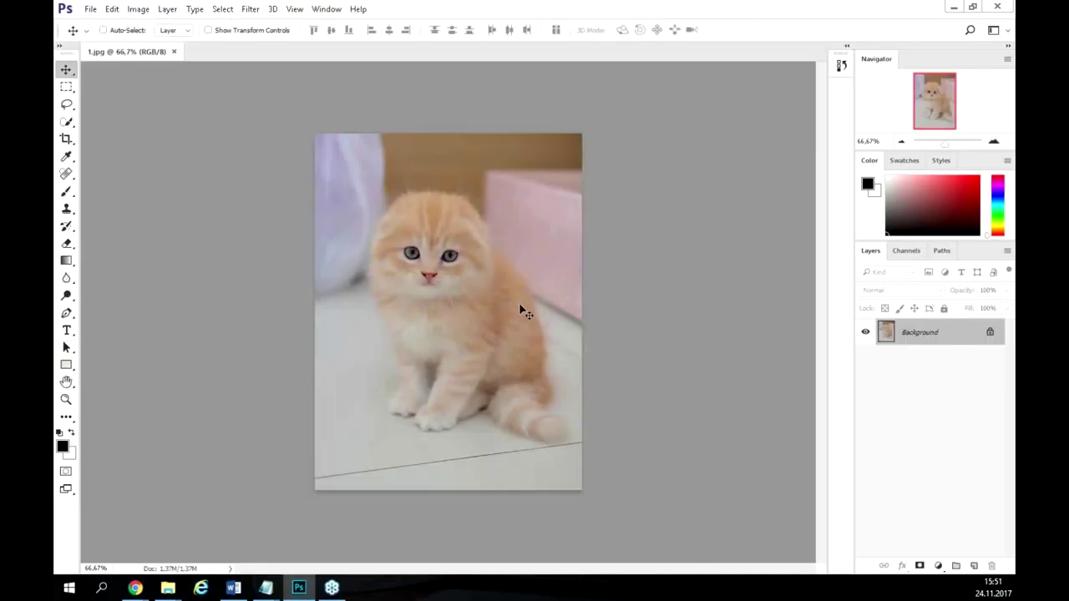
Fit the kitten photo 1.jpg to the window and choose Liquify from the Filter menu.
key(ctrl+0)
scroll(522, 312, up, 2)
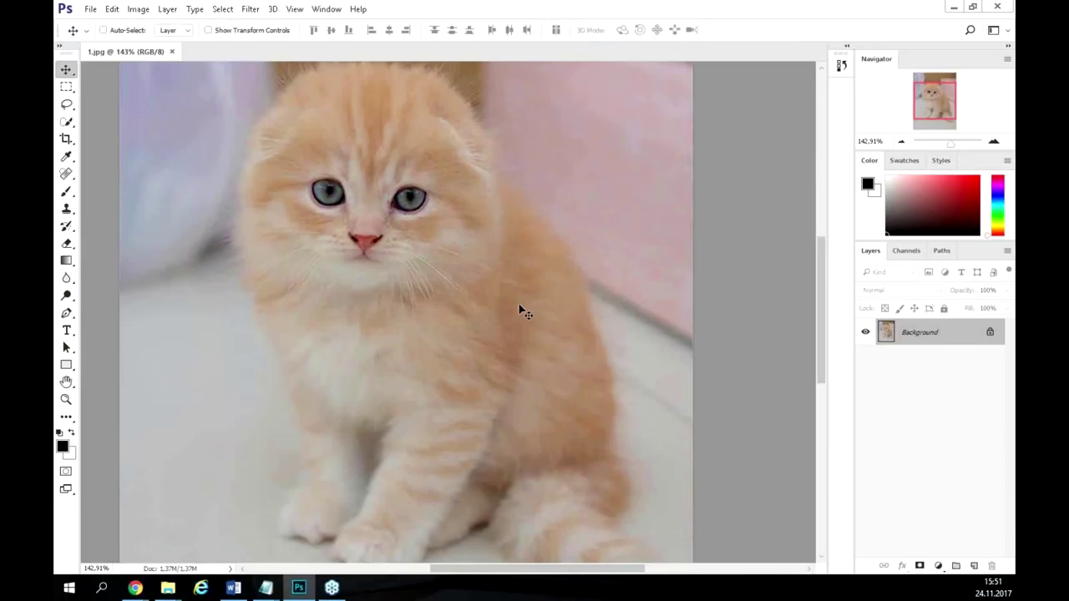
click(250, 11)
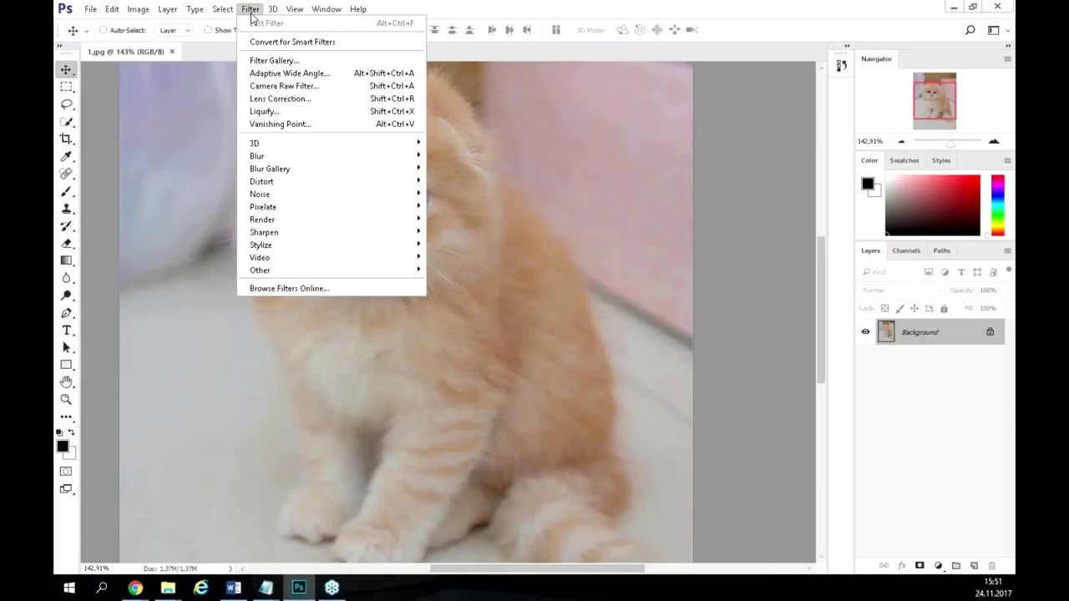
click(292, 112)
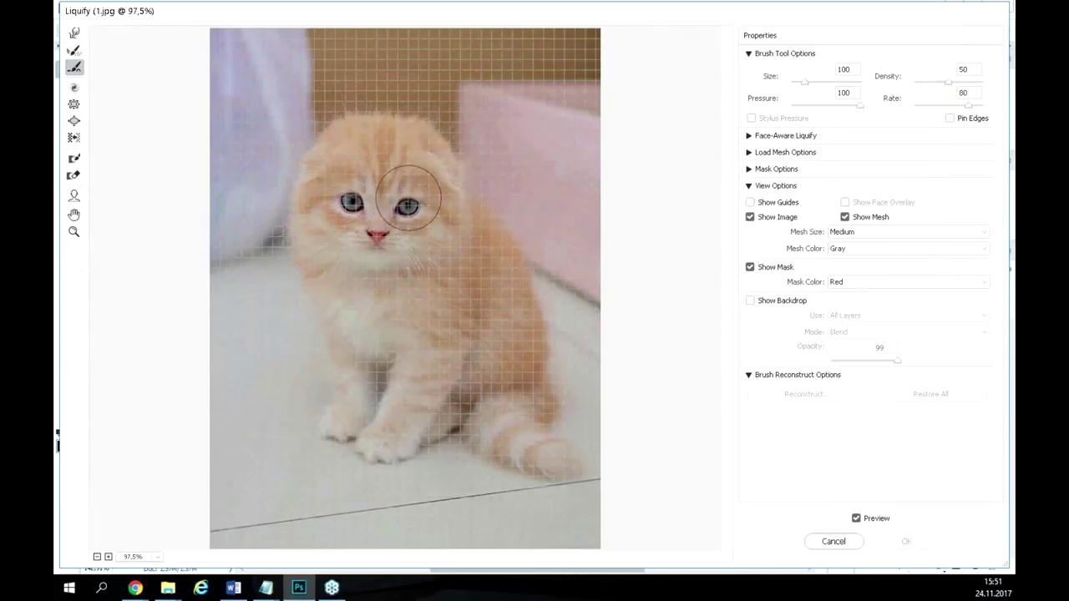
Zoom the kitten's Liquify preview to about 210% with Show Mesh left unchecked.
key(ctrl+plus)
key(ctrl+plus)
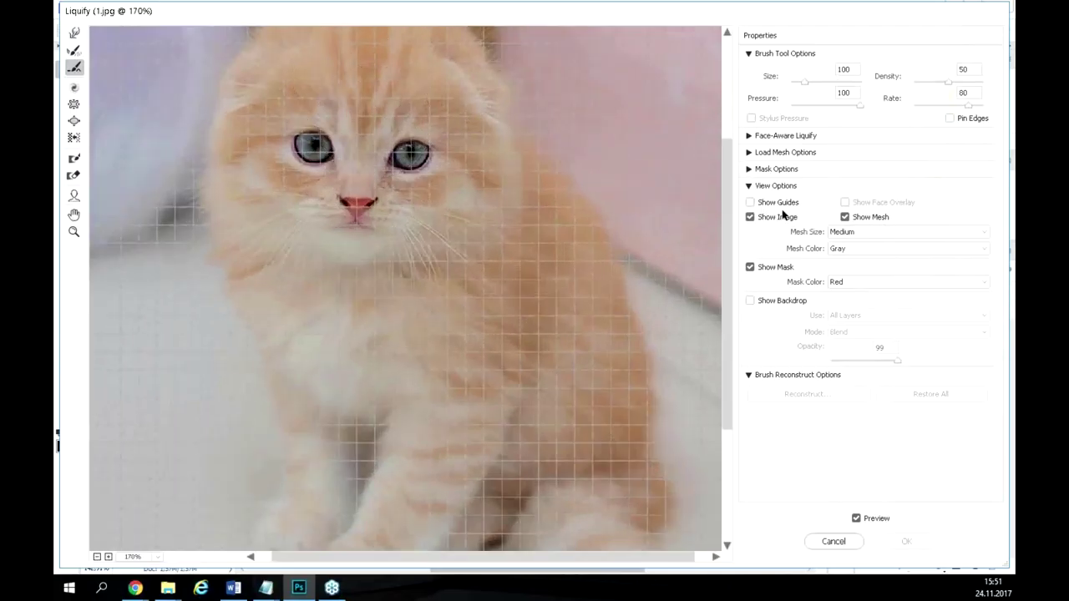
click(862, 220)
click(861, 219)
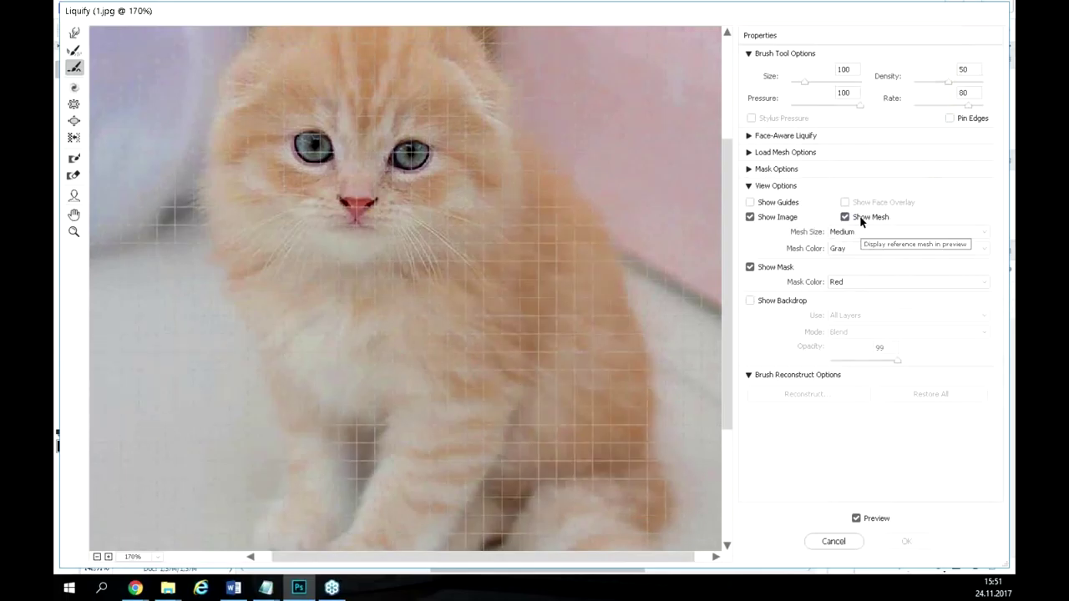
click(861, 219)
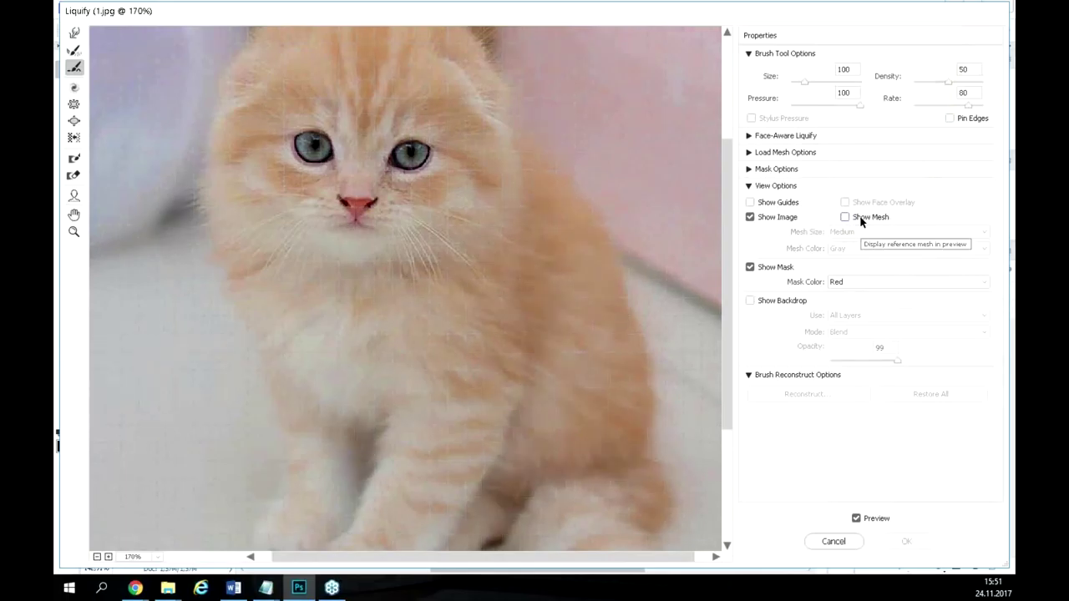
click(861, 220)
click(862, 219)
key(ctrl+plus)
key(space)
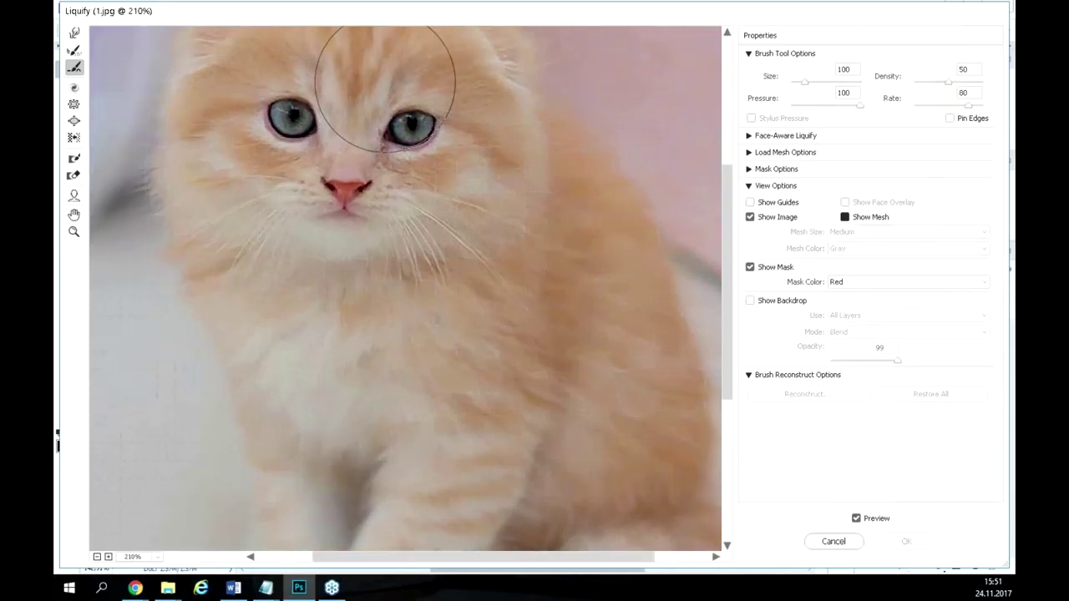
scroll(728, 195, up, 5)
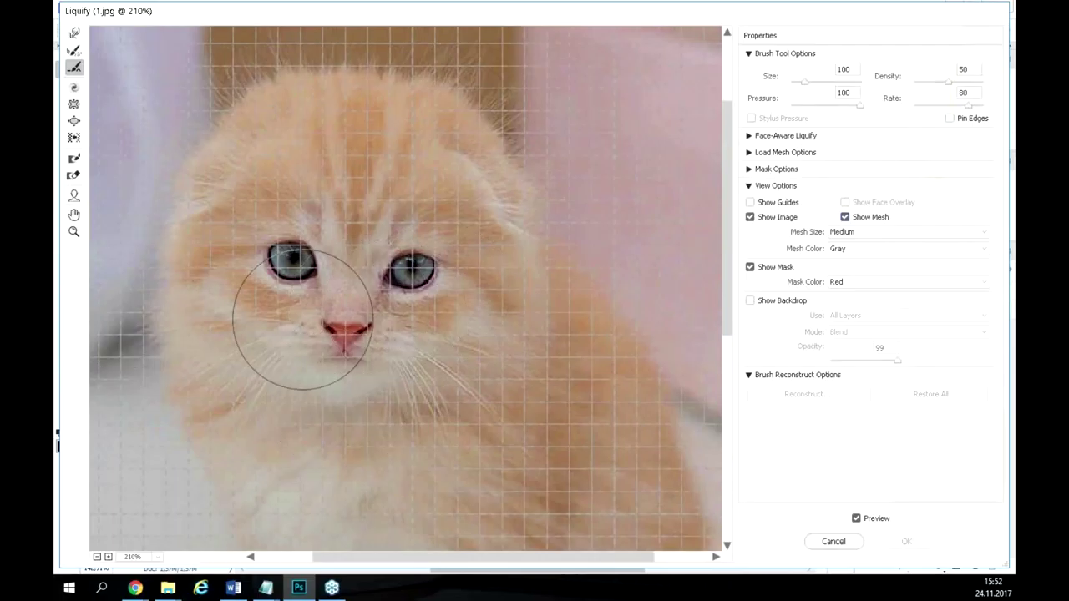
click(863, 219)
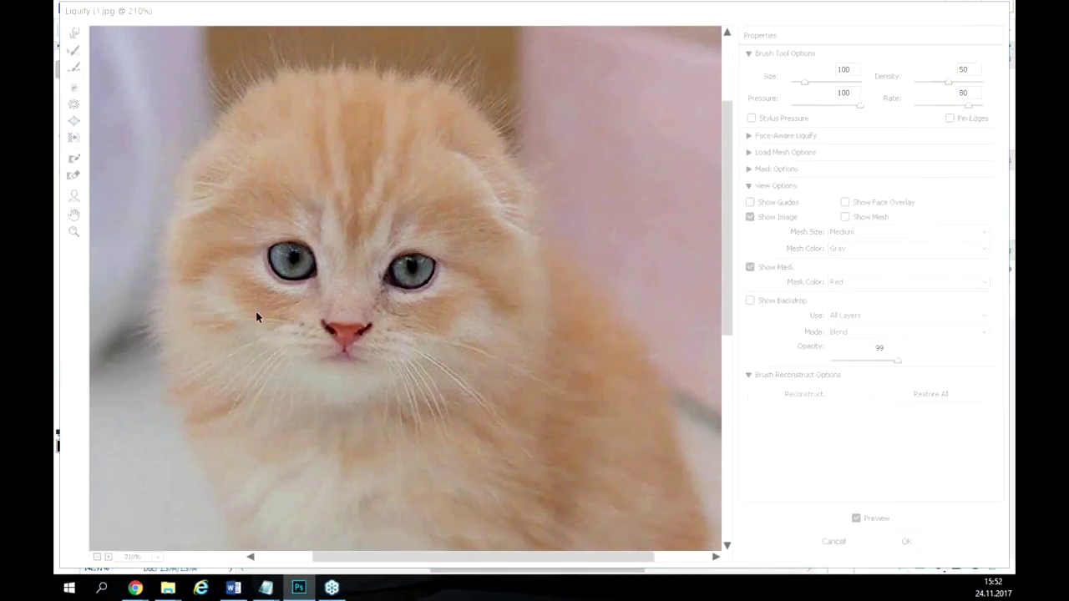
click(75, 122)
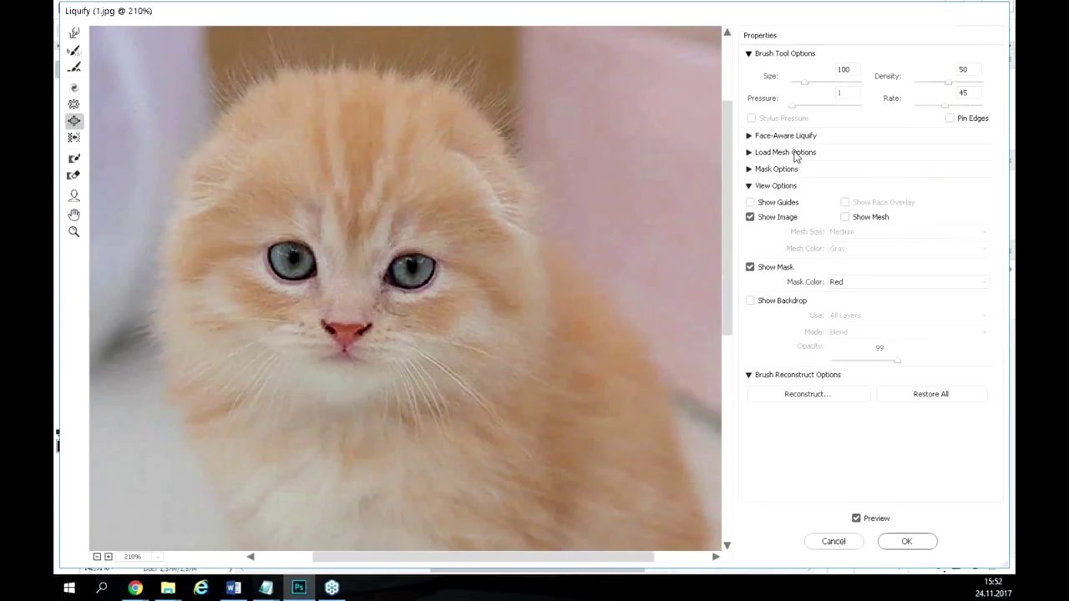
Enlarge both of the kitten's eyes with a size-80 Bloat brush.
click(857, 76)
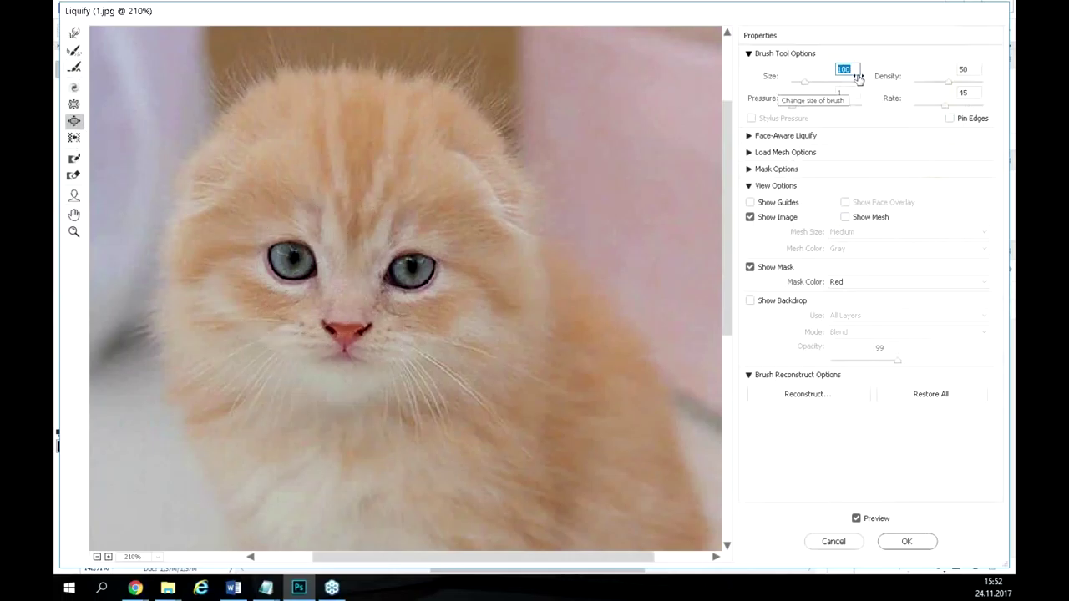
text(80)
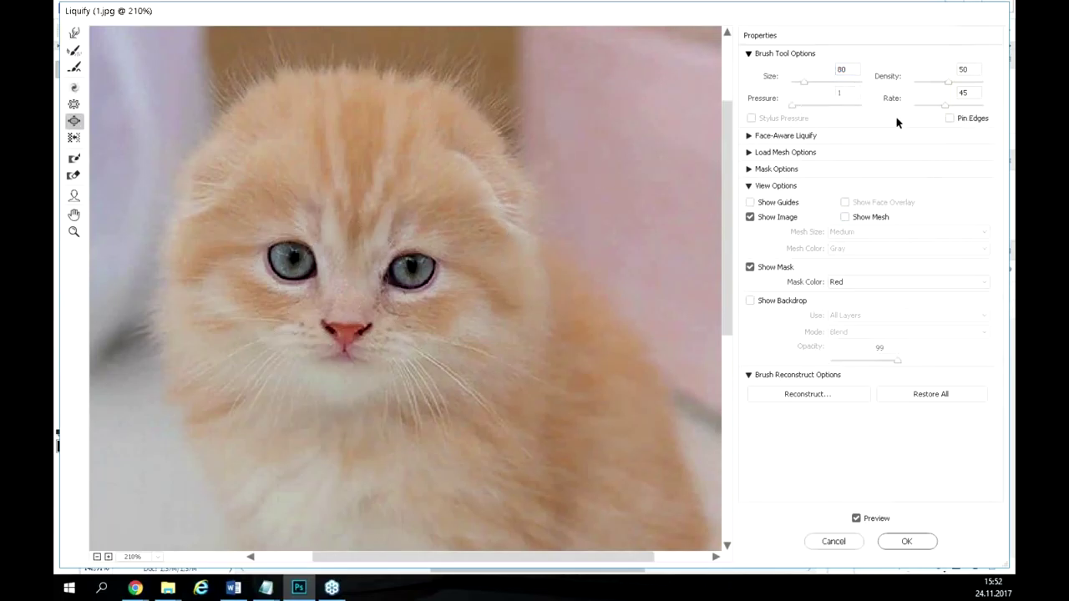
click(281, 257)
drag(281, 257, 295, 258)
mouse_move(410, 267)
mouse_down()
mouse_move(425, 250)
mouse_move(441, 258)
mouse_move(424, 248)
mouse_move(417, 262)
mouse_up()
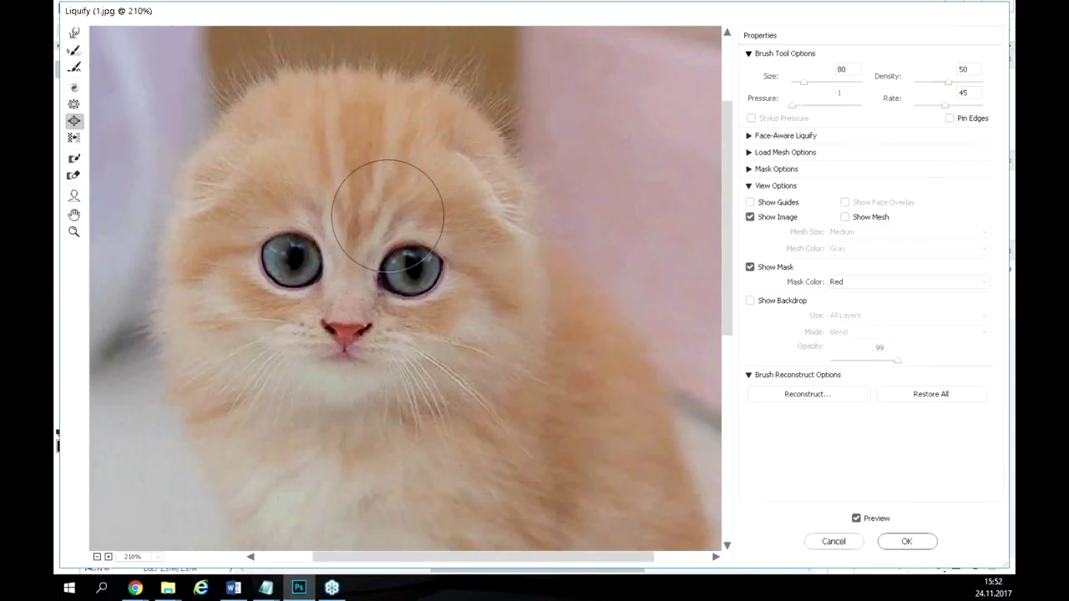
Push the fur between the kitten's eyes upward with a size-80 Forward Warp brush.
click(74, 34)
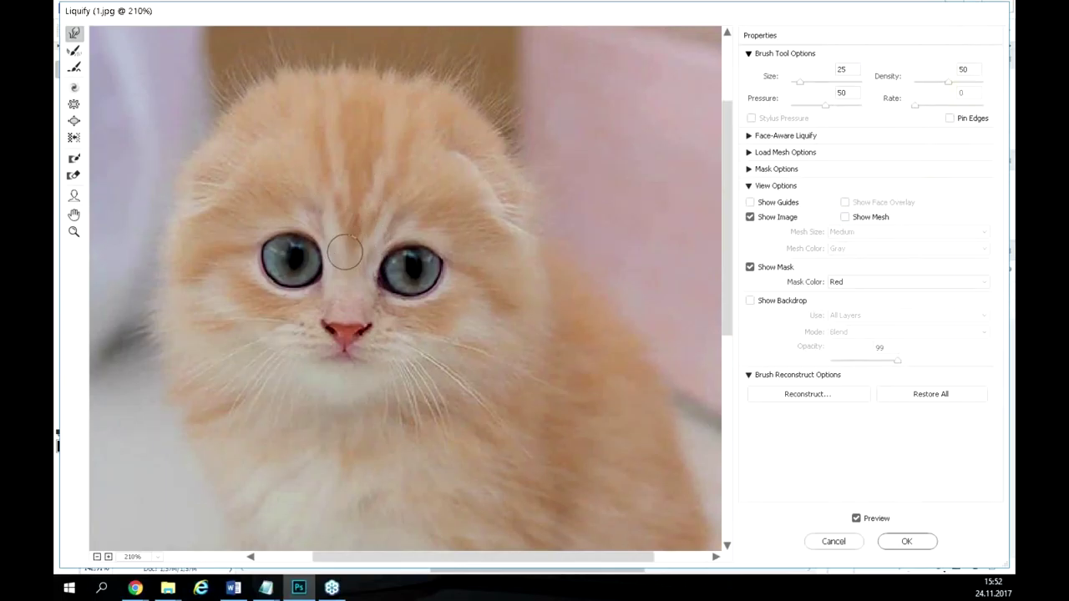
key(alt)
mouse_move(311, 222)
mouse_down()
mouse_move(354, 196)
mouse_move(395, 219)
mouse_move(360, 162)
mouse_move(358, 191)
mouse_move(361, 157)
mouse_up()
drag(364, 160, 381, 194)
key(Escape)
text(80)
key(Return)
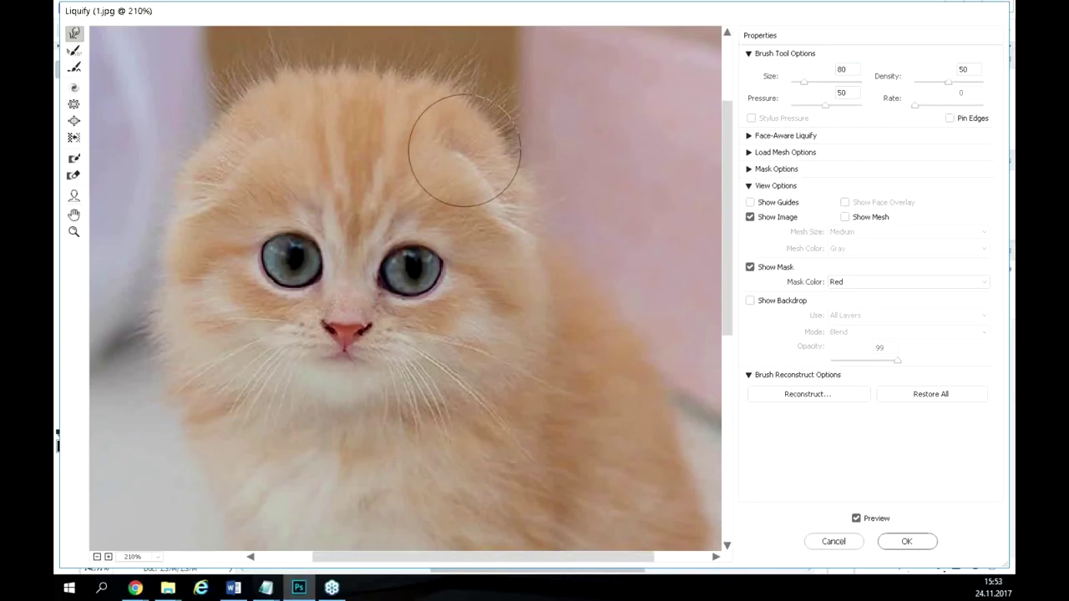
mouse_move(358, 216)
mouse_down()
mouse_move(350, 232)
mouse_move(357, 177)
mouse_move(377, 234)
mouse_move(372, 210)
mouse_move(337, 242)
mouse_move(316, 236)
mouse_move(318, 225)
mouse_move(353, 215)
mouse_up()
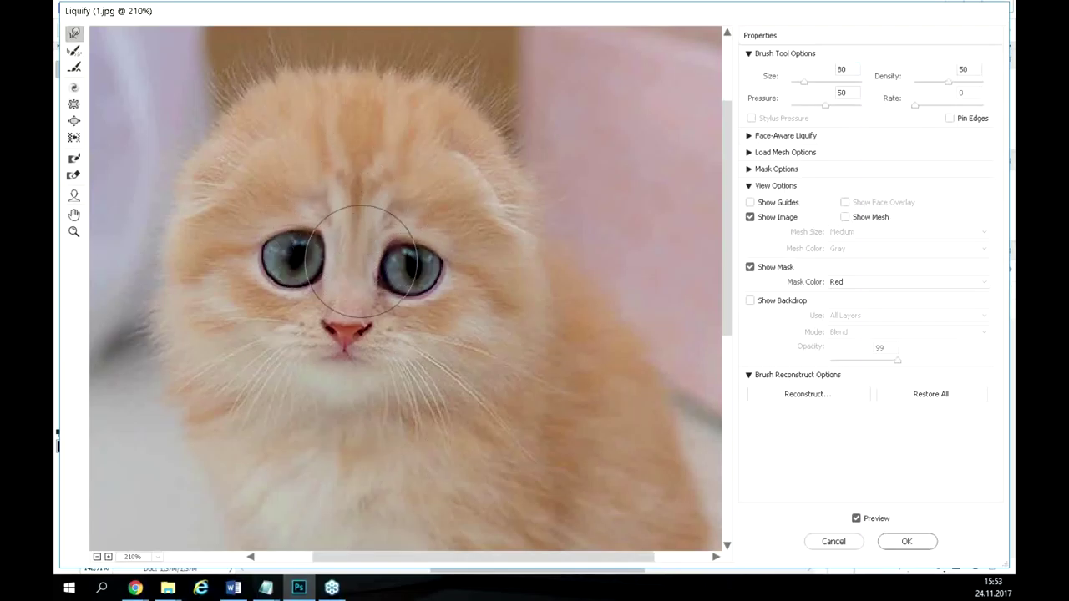
Shrink the kitten's pink nose with the Pucker Tool and commit the Liquify edits to 1.jpg.
click(72, 106)
drag(337, 339, 339, 340)
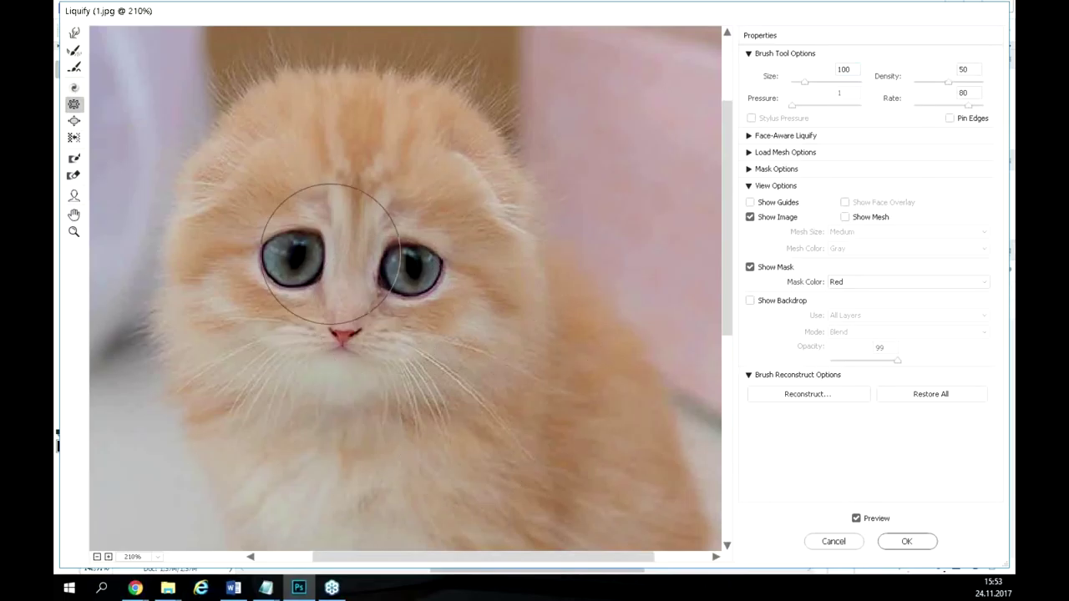
click(909, 541)
key(ctrl+z)
key(ctrl+z)
key(ctrl+z)
key(ctrl+z)
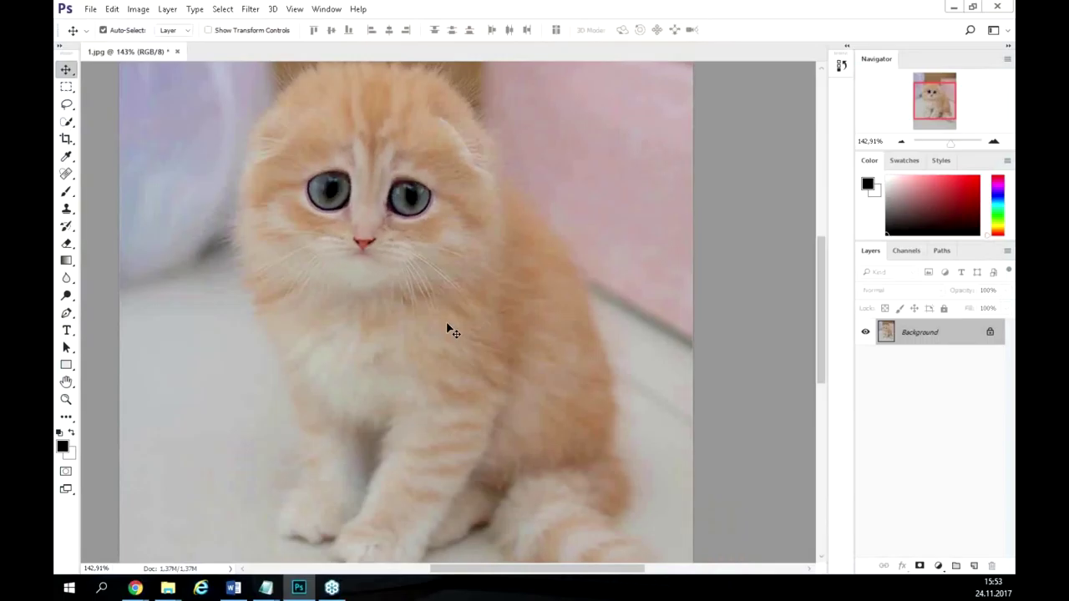
Revert the kitten's Liquify edits, close 1.jpg, and open the beach photo 3.jpg.
key(ctrl+z)
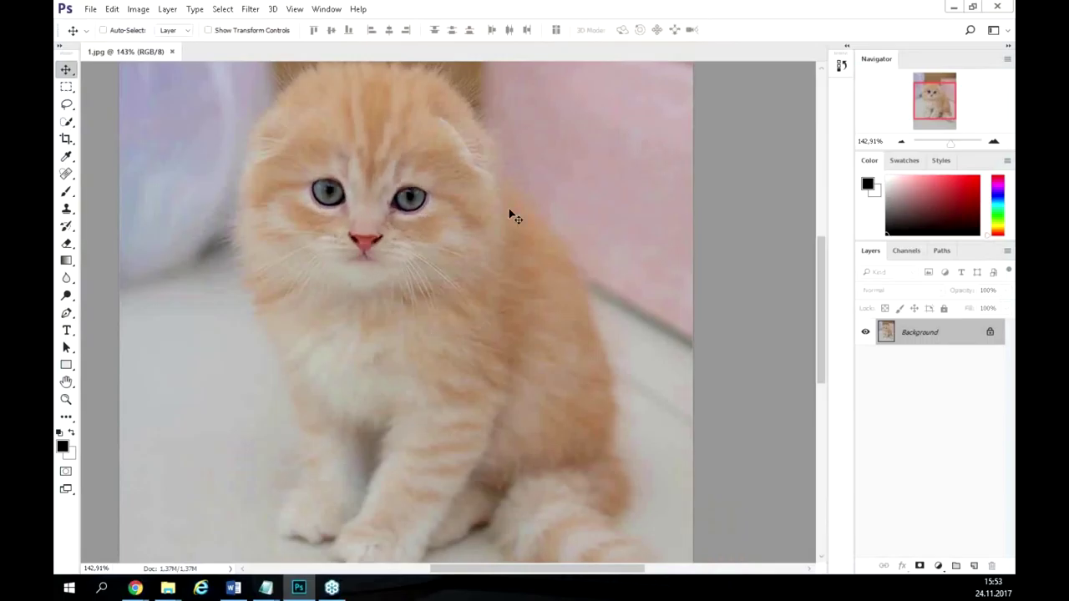
click(170, 51)
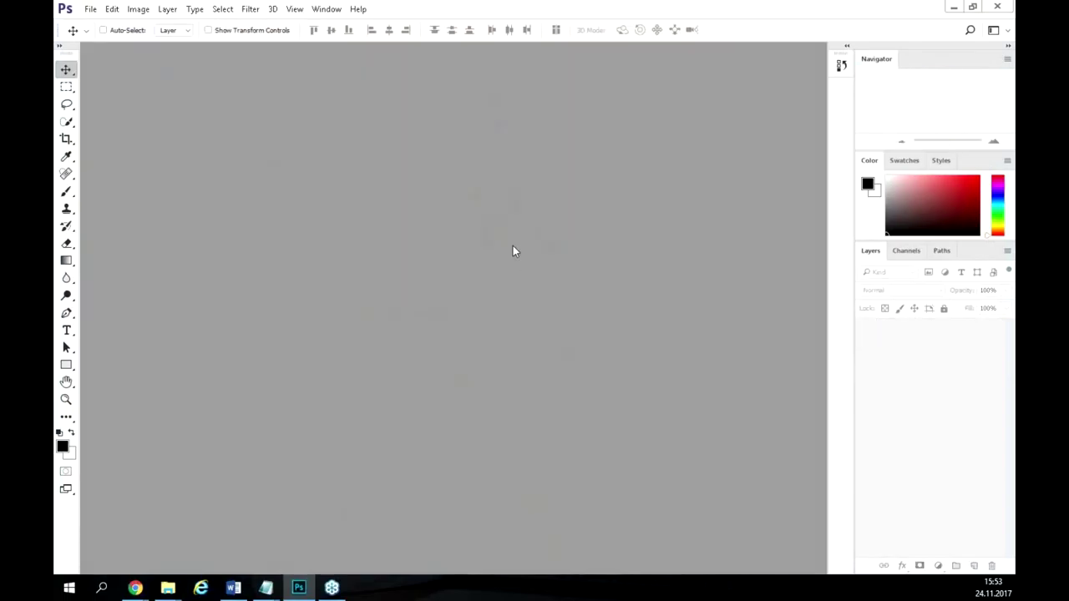
double_click(513, 249)
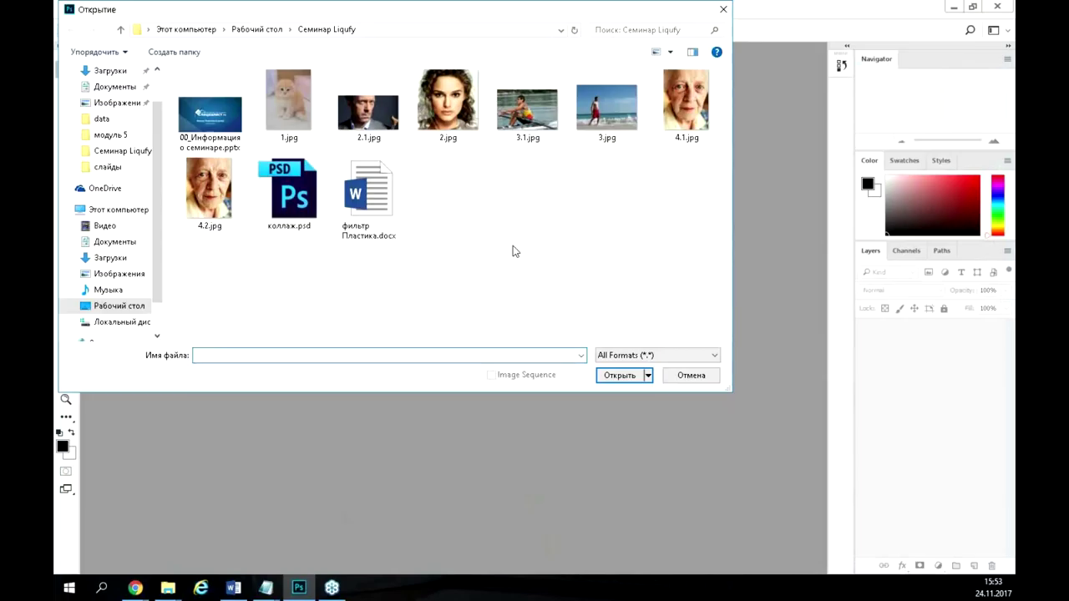
double_click(605, 115)
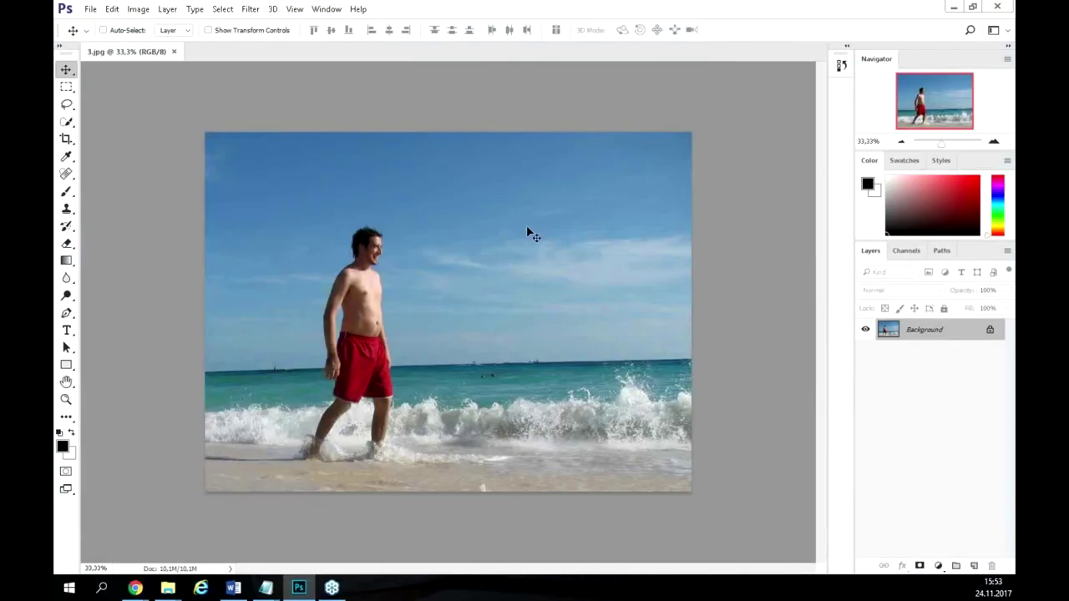
scroll(410, 365, up, 4)
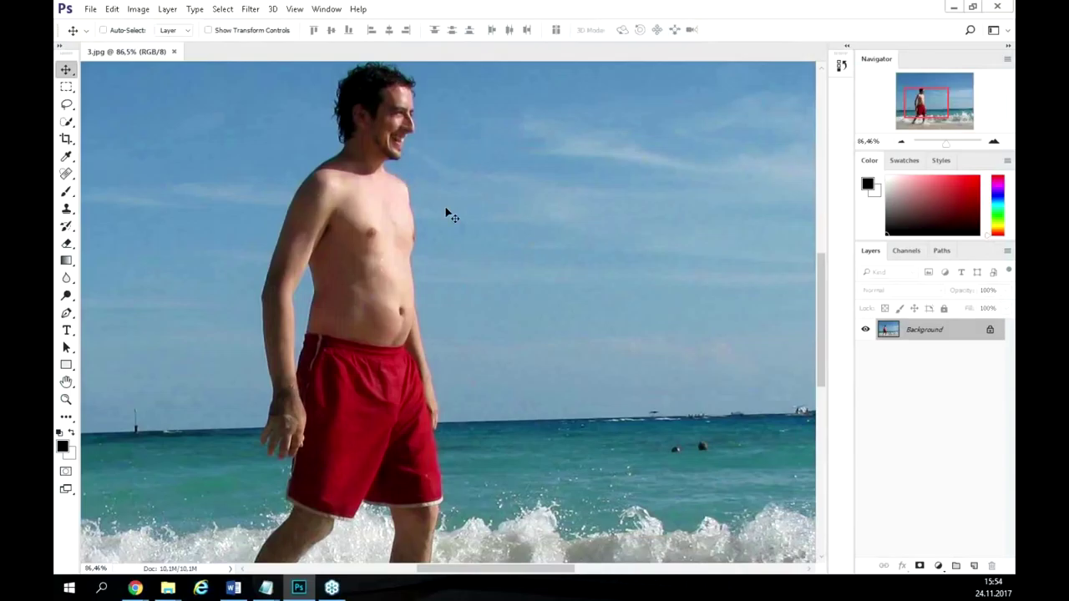
drag(541, 248, 606, 266)
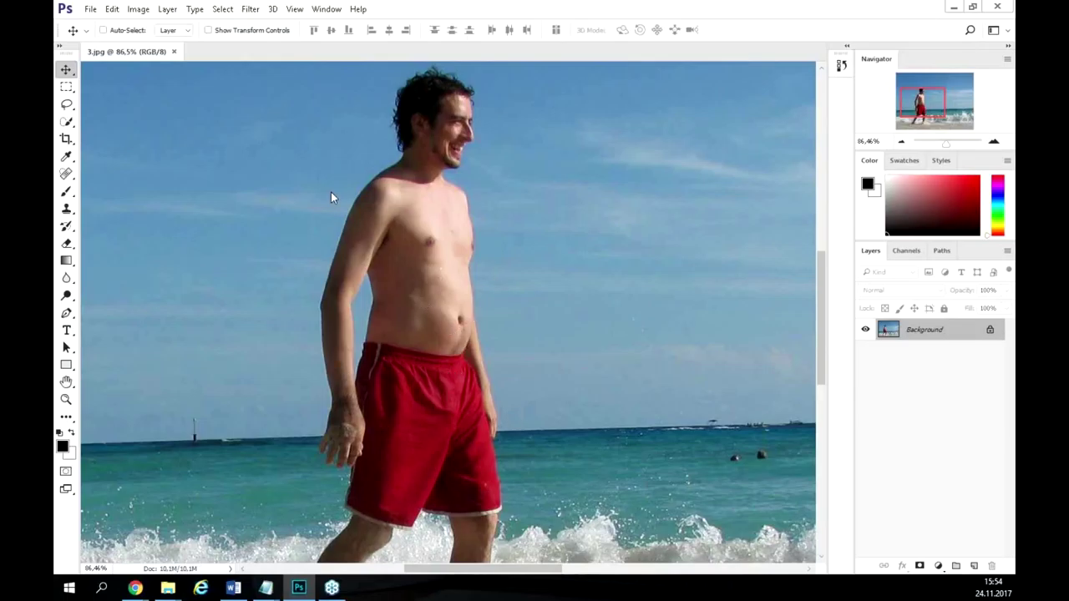
click(250, 10)
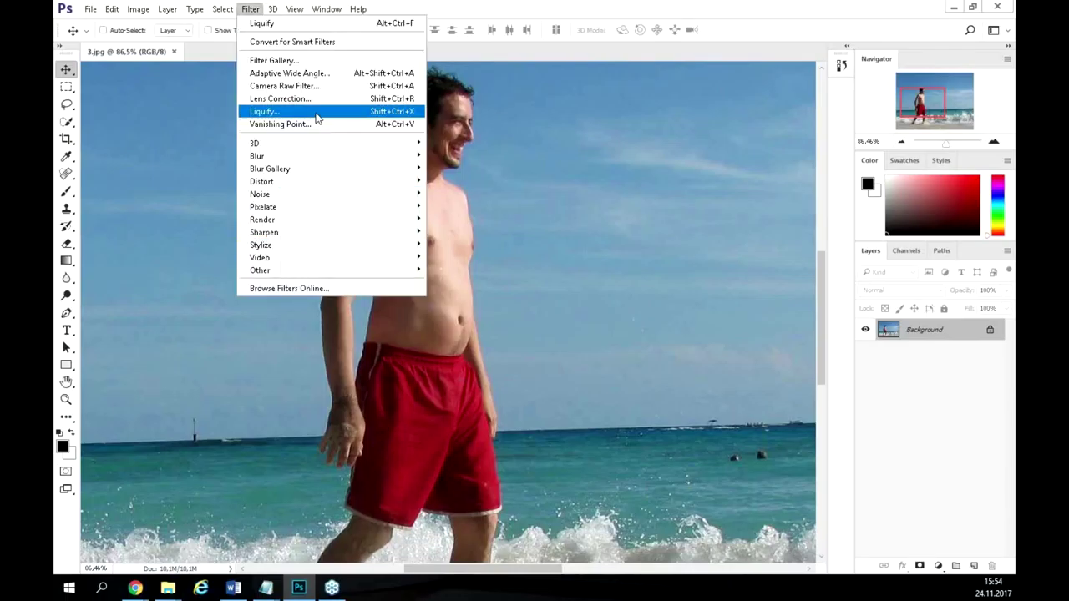
click(317, 113)
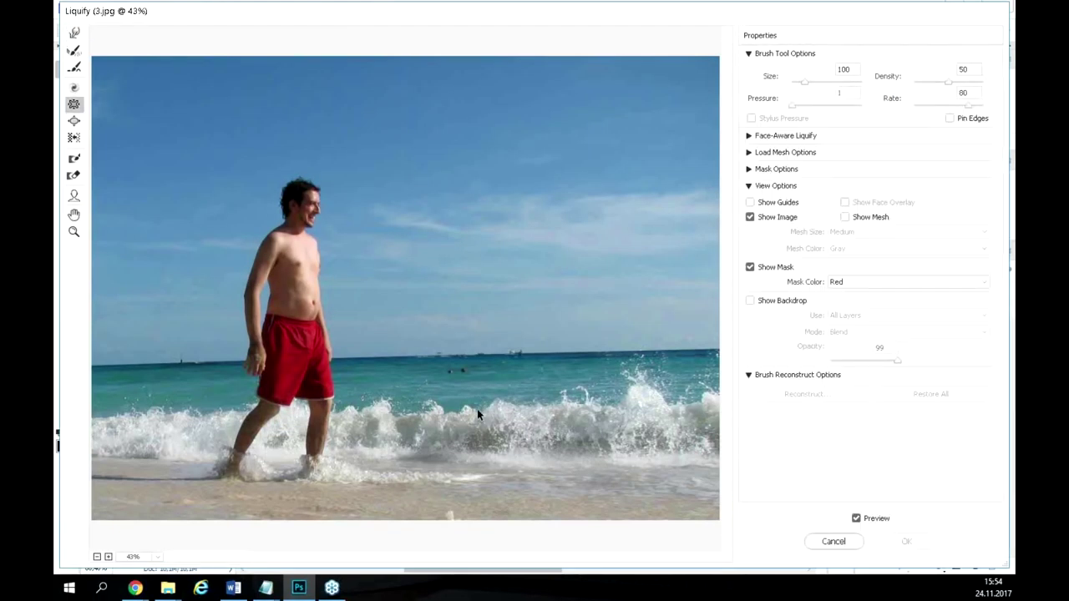
click(833, 542)
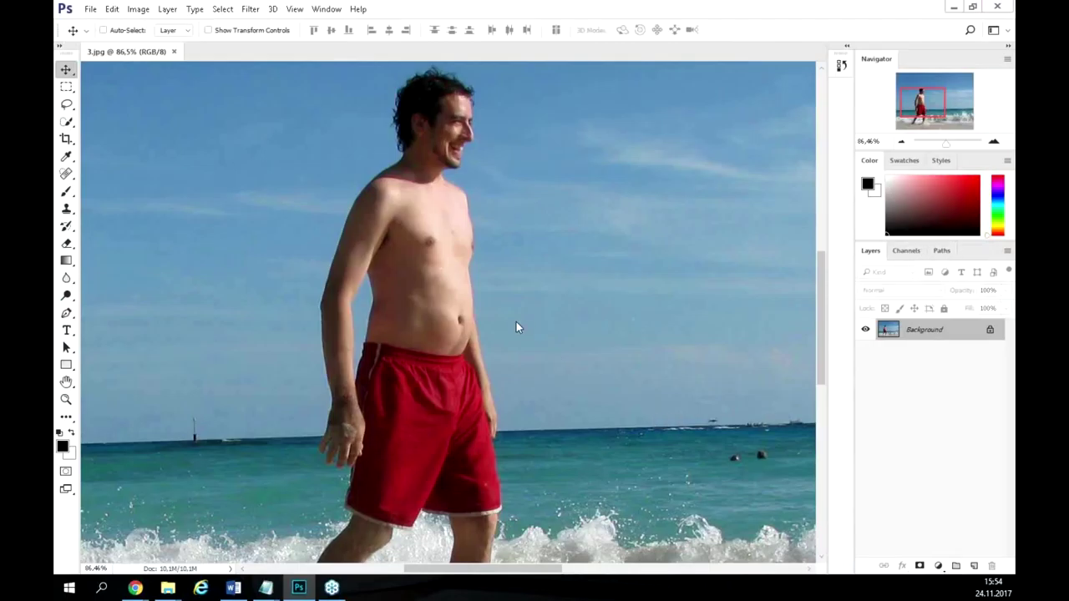
mouse_move(576, 313)
mouse_down()
mouse_move(635, 172)
mouse_move(576, 406)
mouse_up()
drag(640, 87, 630, 126)
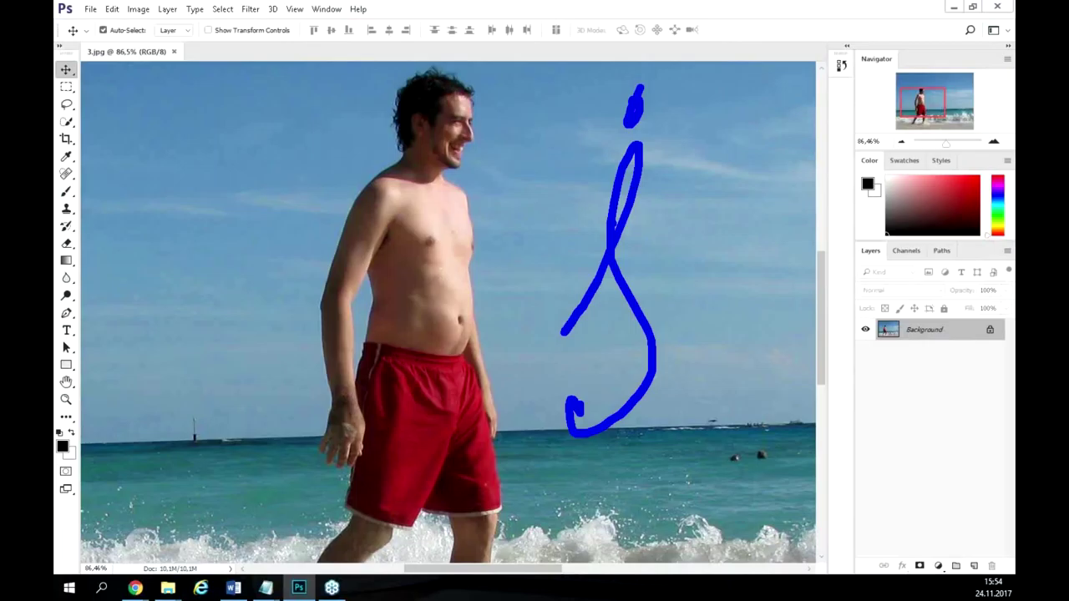
key(Escape)
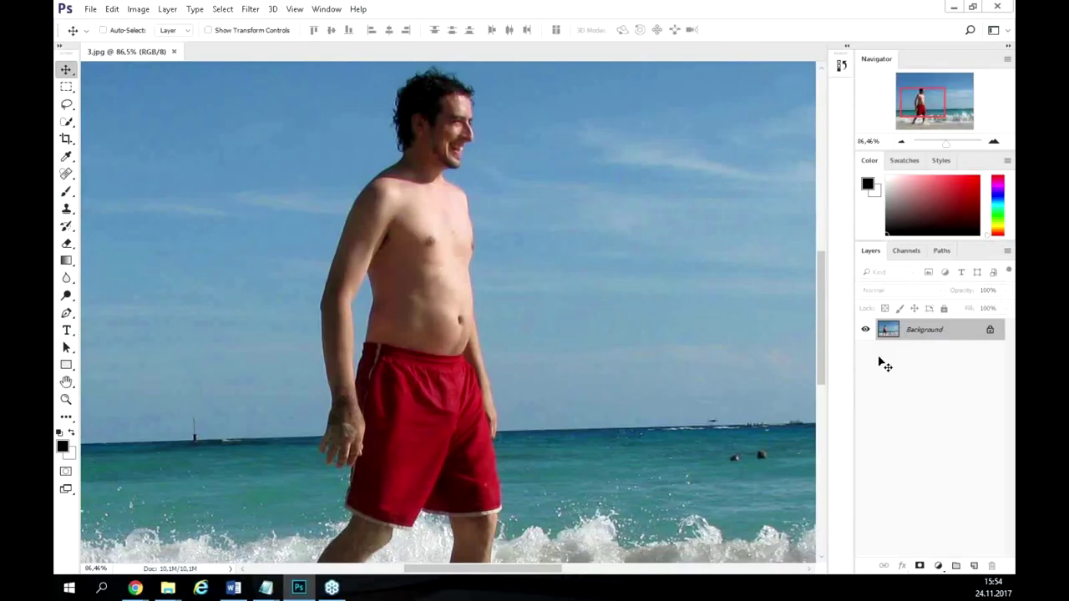
Duplicate the Background layer of 3.jpg as Layer 1 with Ctrl+J.
mouse_move(597, 308)
mouse_down()
mouse_move(692, 100)
mouse_move(616, 409)
mouse_up()
mouse_move(691, 101)
mouse_down()
mouse_move(688, 51)
mouse_move(687, 81)
mouse_up()
key(Escape)
key(ctrl+j)
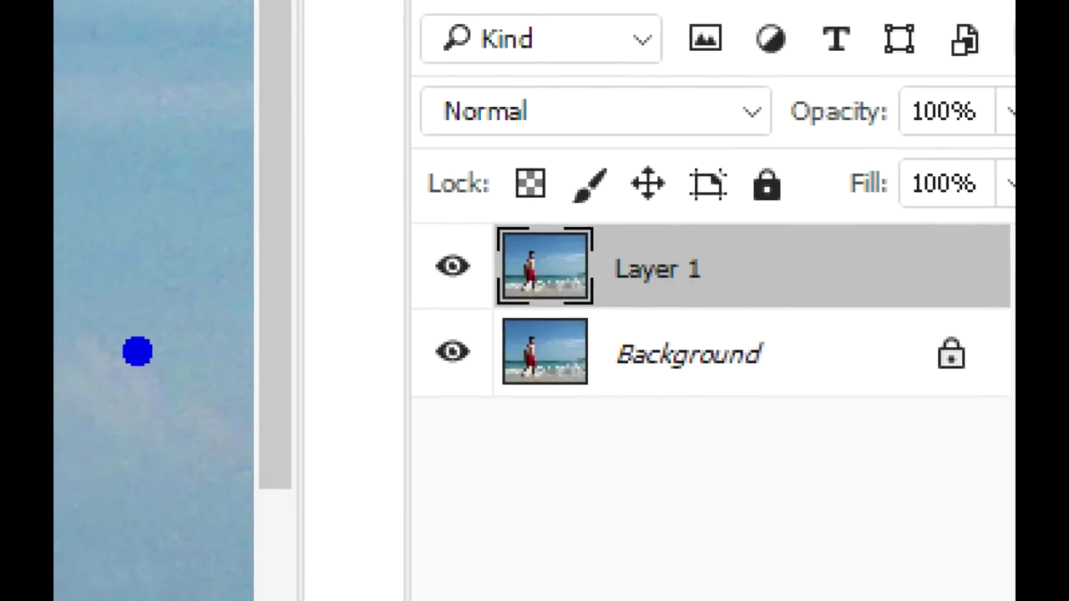
mouse_move(556, 360)
mouse_down()
mouse_move(665, 426)
mouse_move(563, 429)
mouse_up()
drag(266, 89, 280, 67)
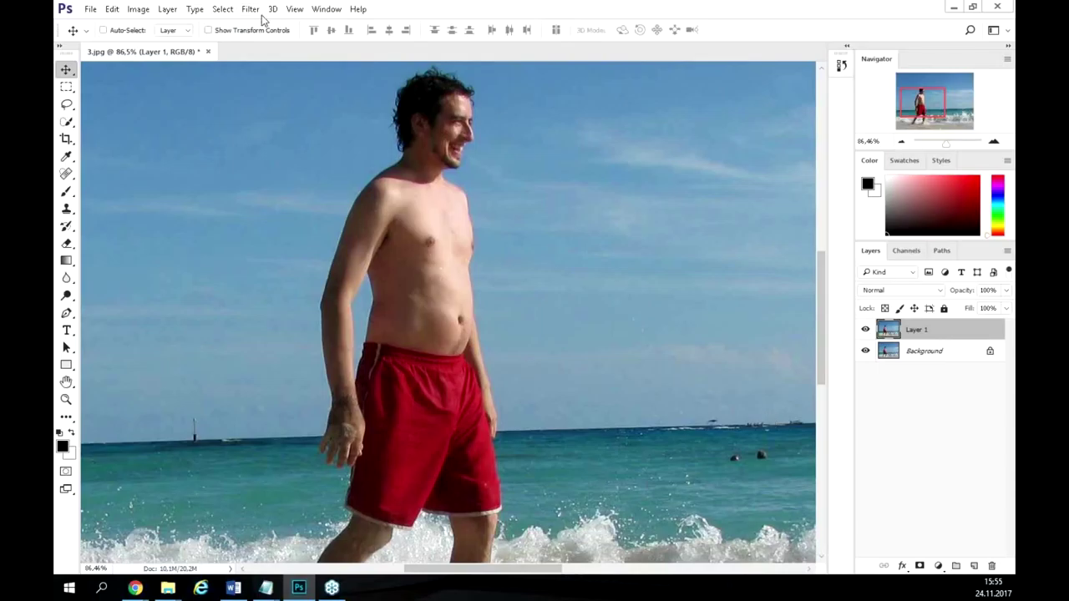
click(252, 10)
mouse_move(273, 20)
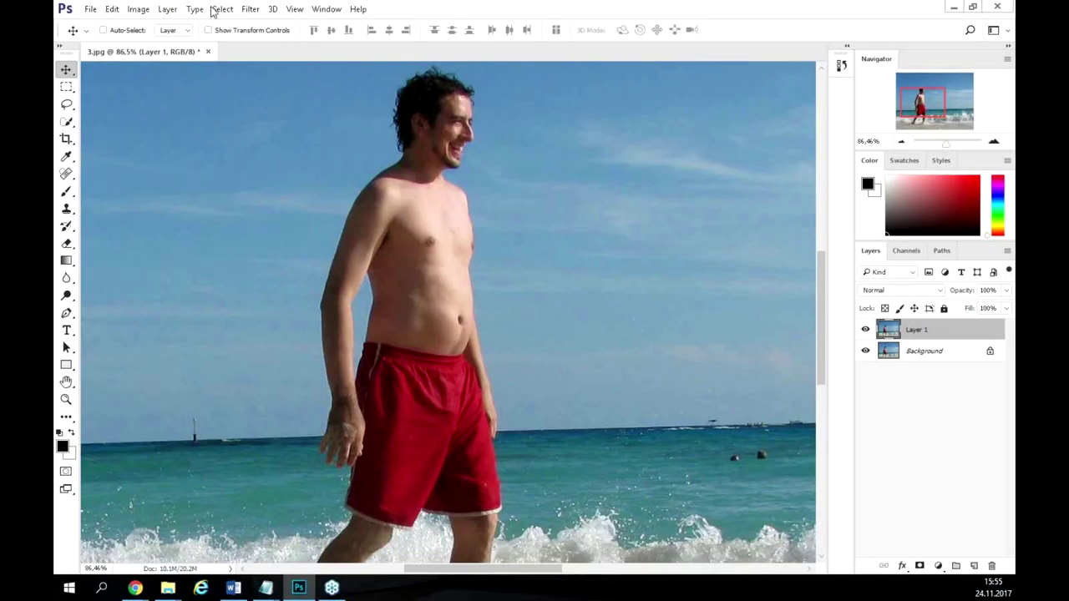
click(250, 9)
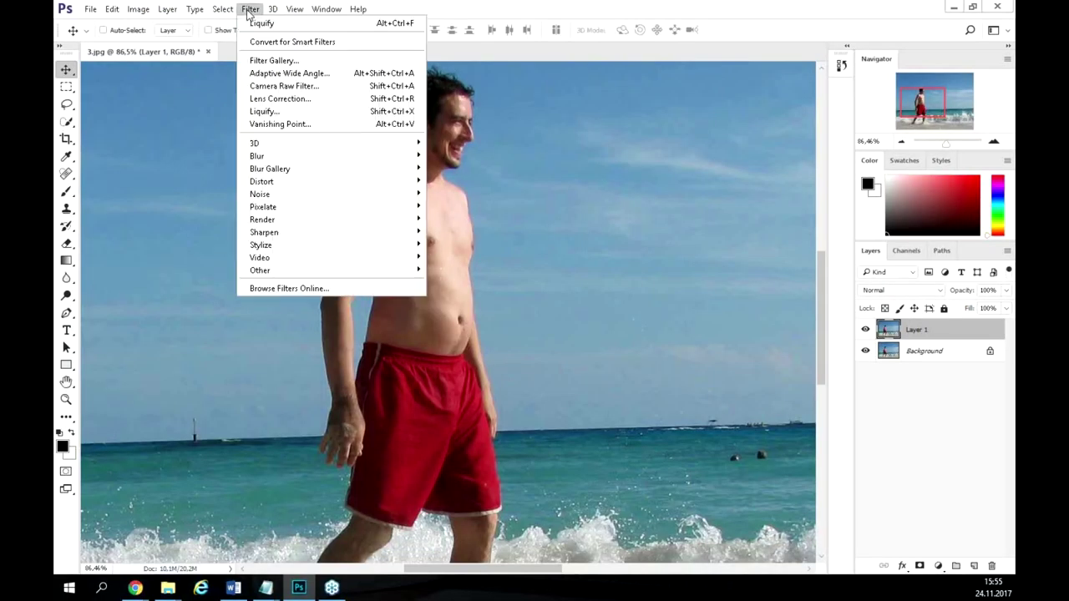
Open Liquify on the beach photo at 100% view, centred on the man's torso.
click(280, 111)
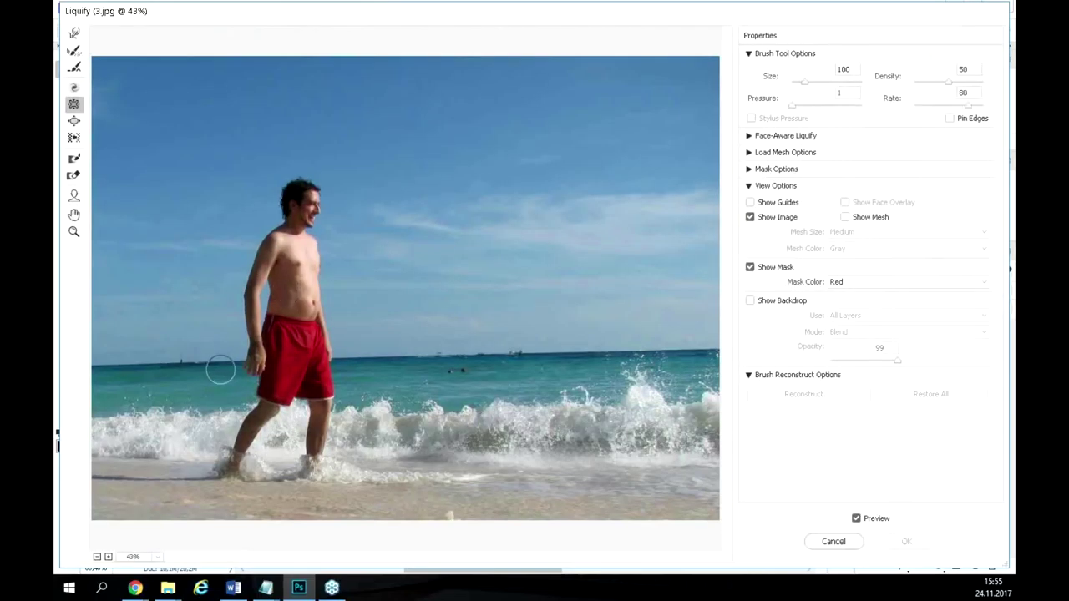
key(ctrl+plus)
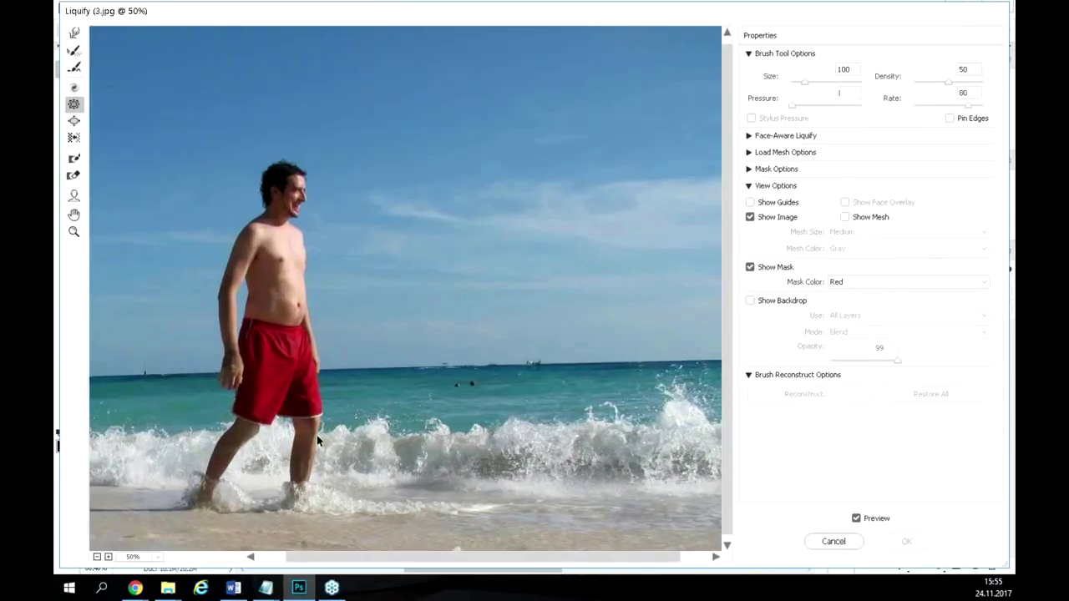
key(ctrl+plus)
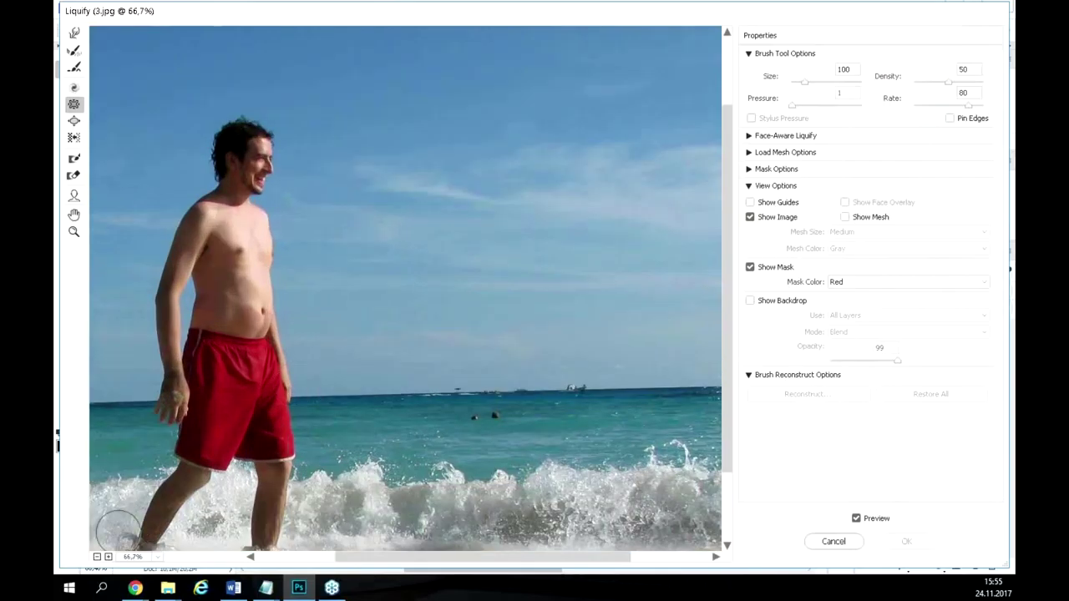
key(ctrl+alt+0)
drag(310, 370, 436, 338)
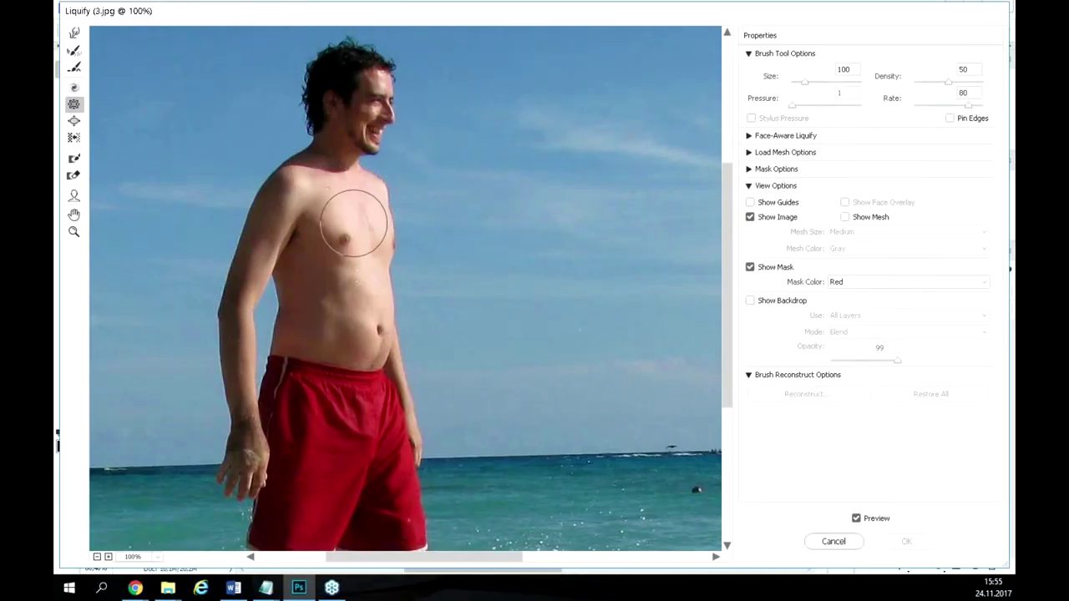
Select the Forward Warp tool and set its brush size to 200.
click(73, 33)
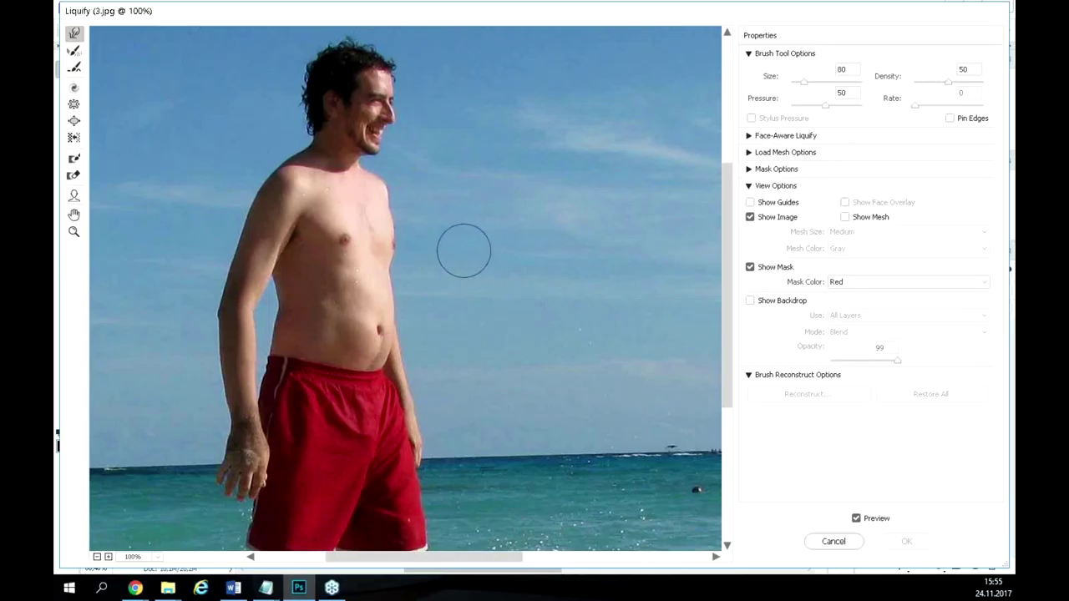
mouse_move(549, 221)
mouse_down()
mouse_move(378, 341)
mouse_move(606, 188)
mouse_move(494, 183)
mouse_up()
key(Escape)
text(200)
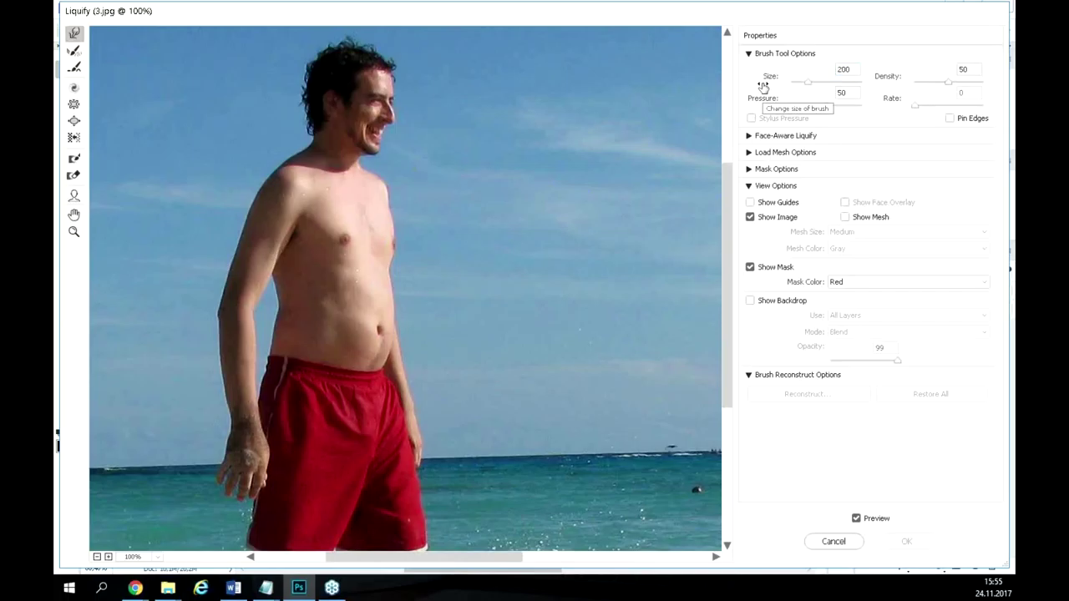
Raise the Forward Warp brush size to 300 and collapse the view settings.
click(844, 69)
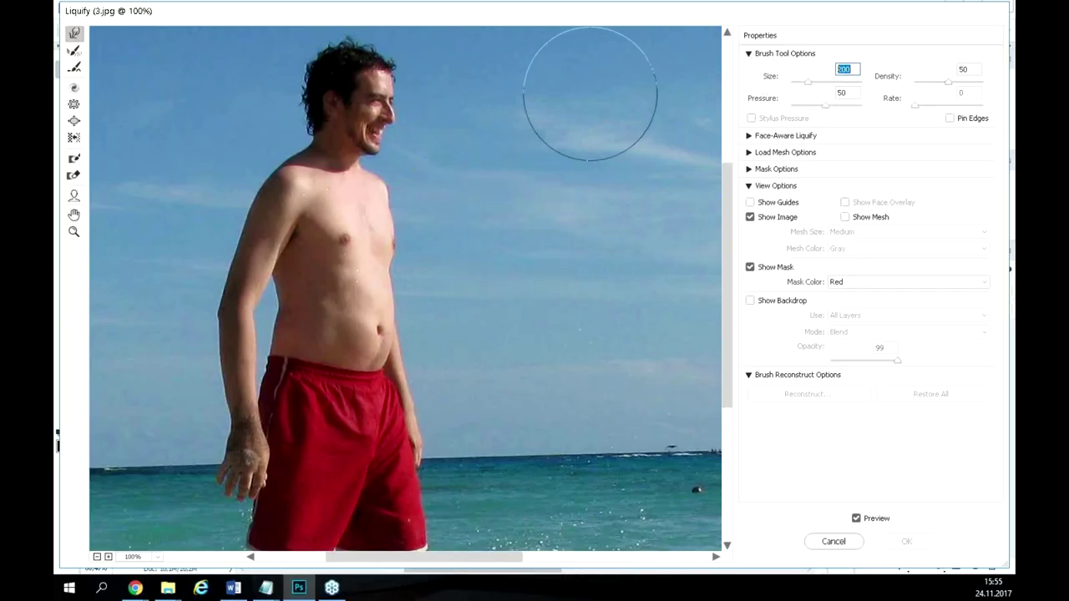
text(300)
key(Return)
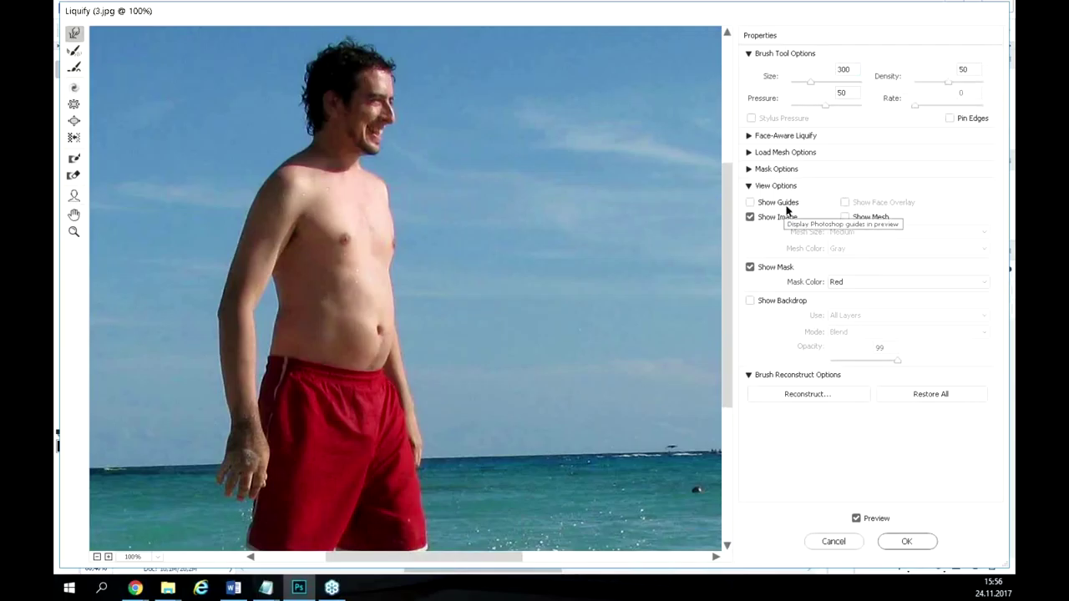
click(752, 185)
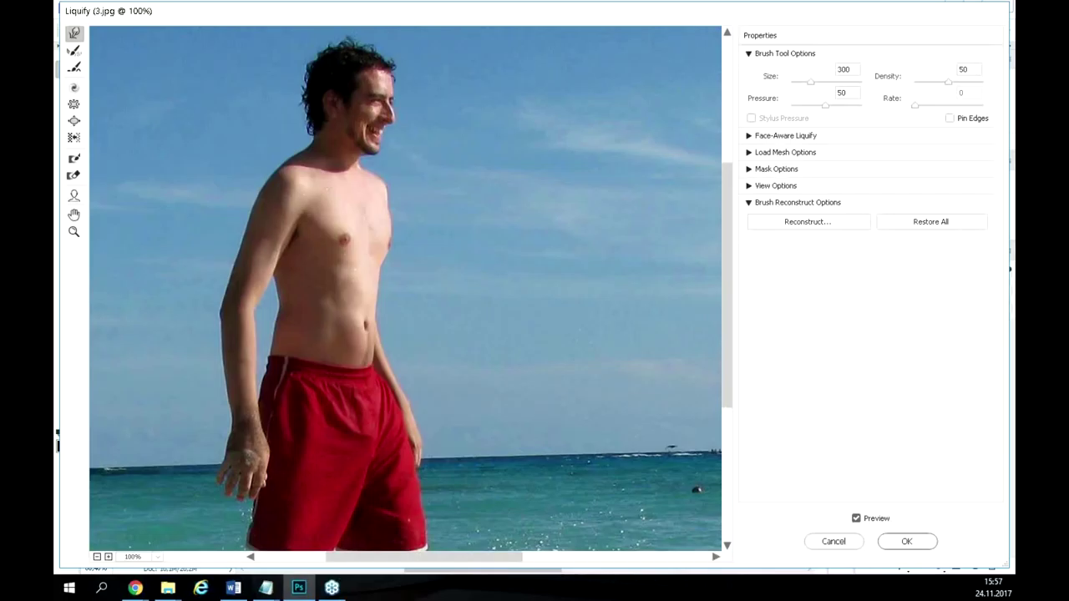
Expand View Options and turn on Show Backdrop to overlay the original photo.
click(753, 187)
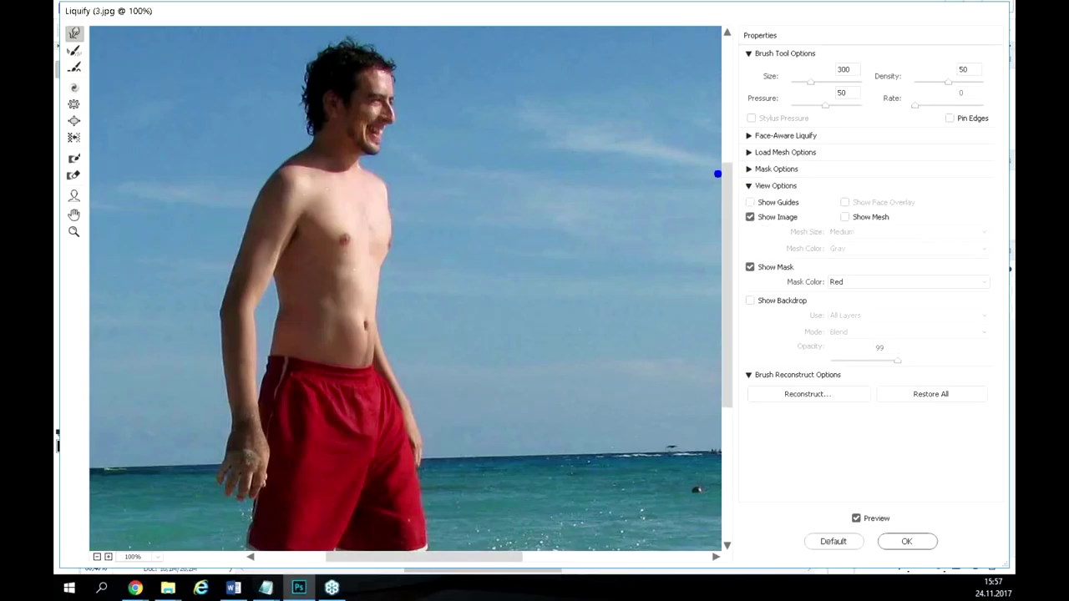
click(751, 303)
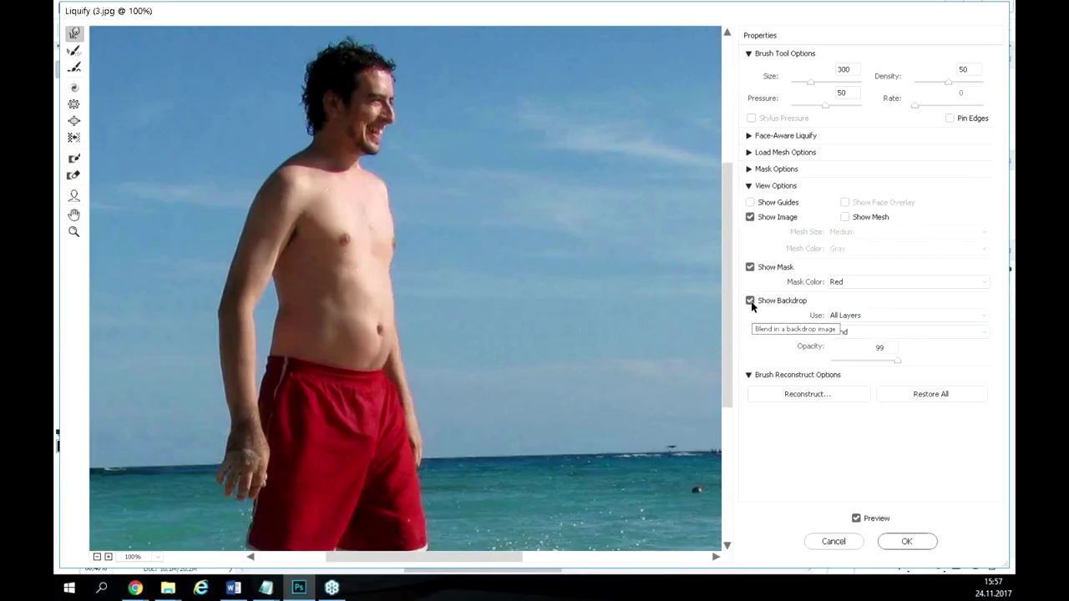
Compare with the backdrop, then switch off both Show Backdrop and Show Mask.
click(751, 303)
click(751, 303)
click(751, 302)
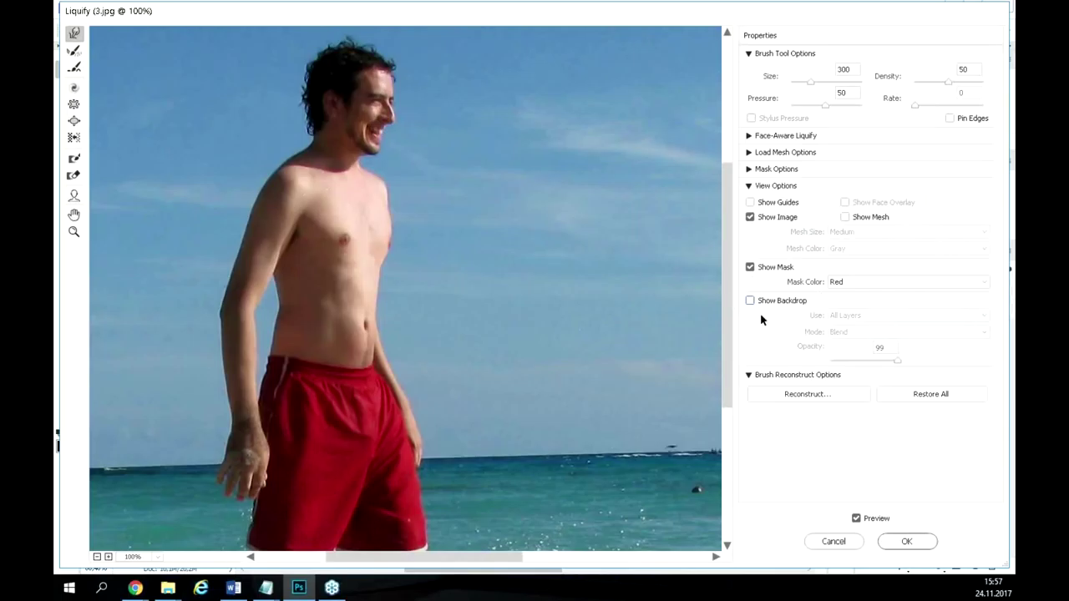
click(751, 267)
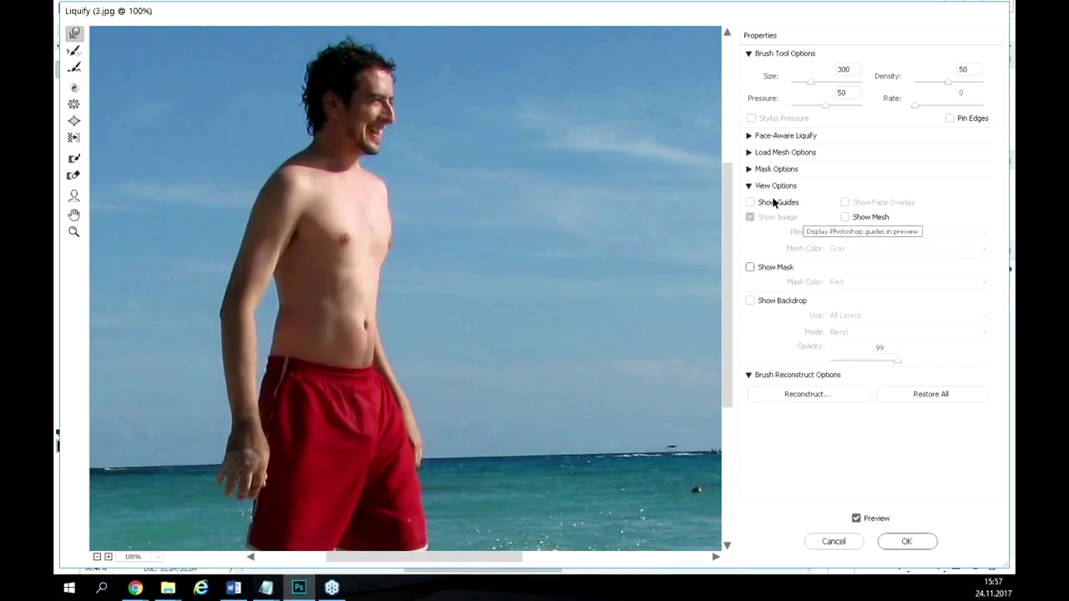
Apply several brush strokes across the man's figure in the Liquify preview.
key(alt)
mouse_move(740, 171)
mouse_down()
mouse_move(989, 333)
mouse_move(994, 365)
mouse_up()
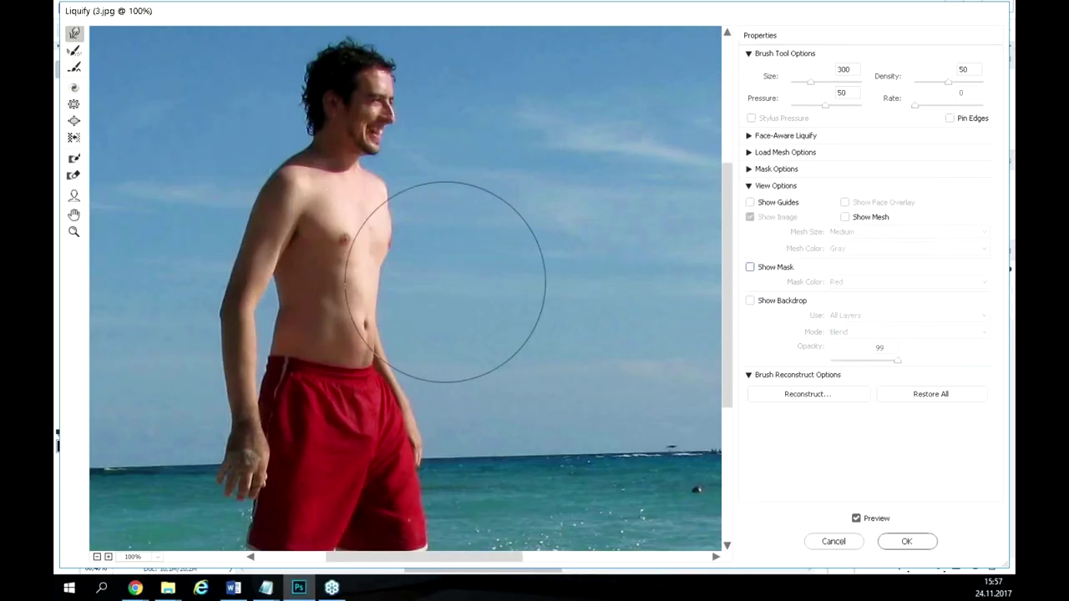
key(alt)
drag(408, 150, 411, 410)
mouse_move(409, 176)
mouse_down()
mouse_move(677, 298)
mouse_move(695, 480)
mouse_up()
mouse_move(445, 172)
mouse_down()
mouse_move(422, 259)
mouse_move(547, 329)
mouse_move(475, 397)
mouse_up()
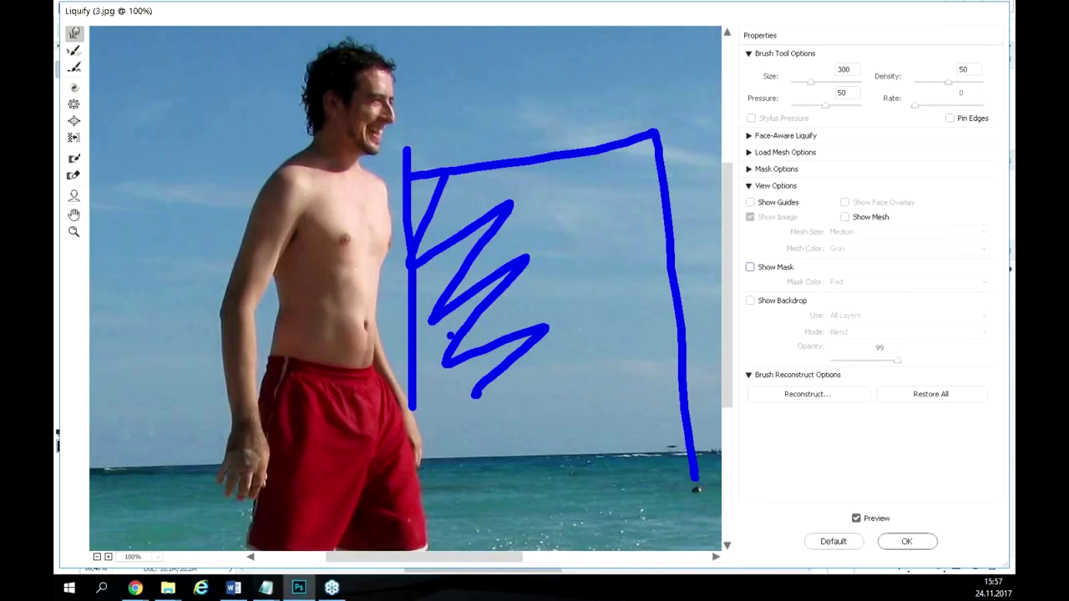
mouse_move(493, 276)
mouse_down()
mouse_move(496, 248)
mouse_move(343, 210)
mouse_move(396, 410)
mouse_move(529, 335)
mouse_move(499, 228)
mouse_move(454, 222)
mouse_up()
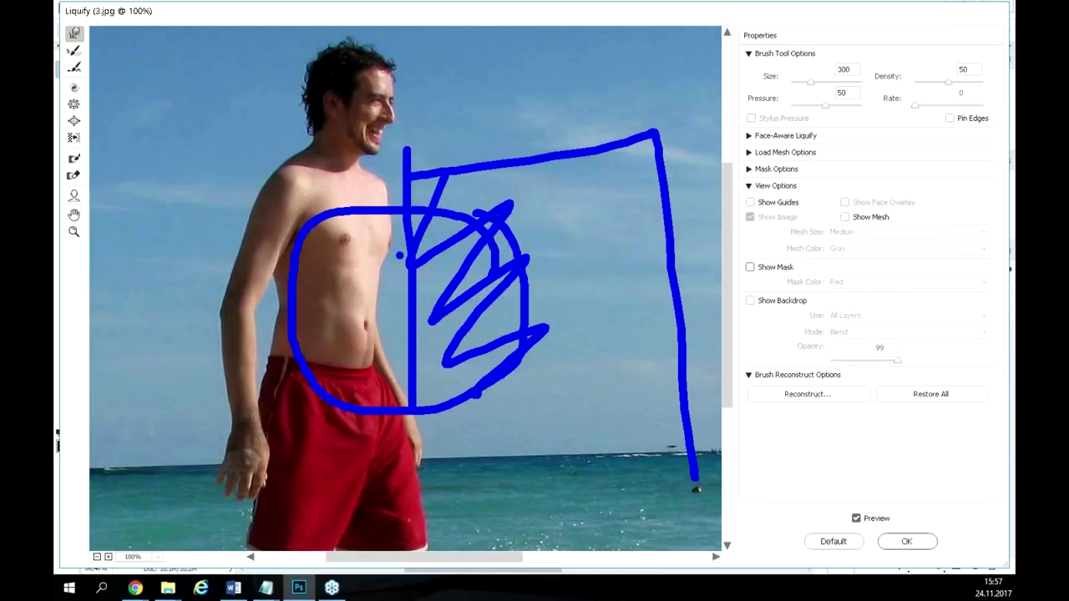
mouse_move(391, 267)
mouse_down()
mouse_move(402, 275)
mouse_move(389, 335)
mouse_move(406, 374)
mouse_up()
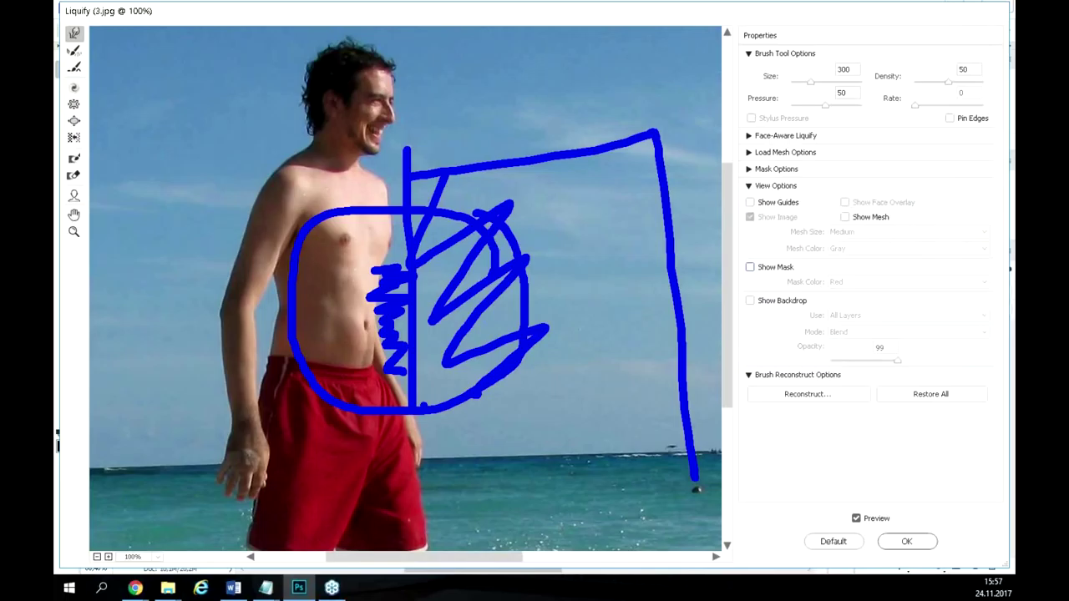
Pan the Liquify preview down to the man's waist and red shorts and pick the masking brush.
key(Escape)
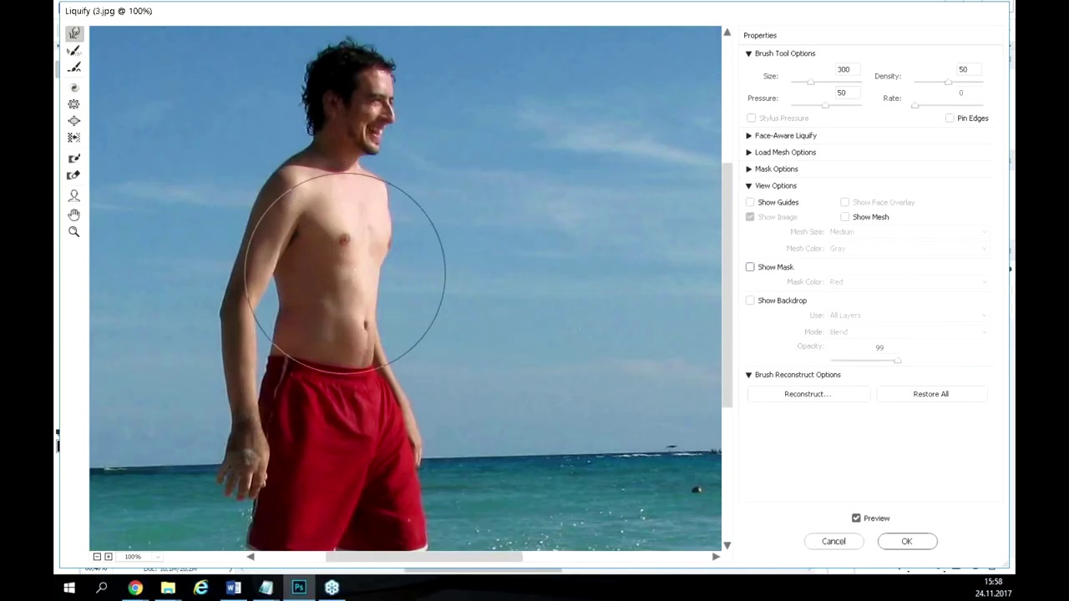
scroll(345, 284, up, 1)
scroll(262, 262, down, 1)
scroll(255, 426, up, 1)
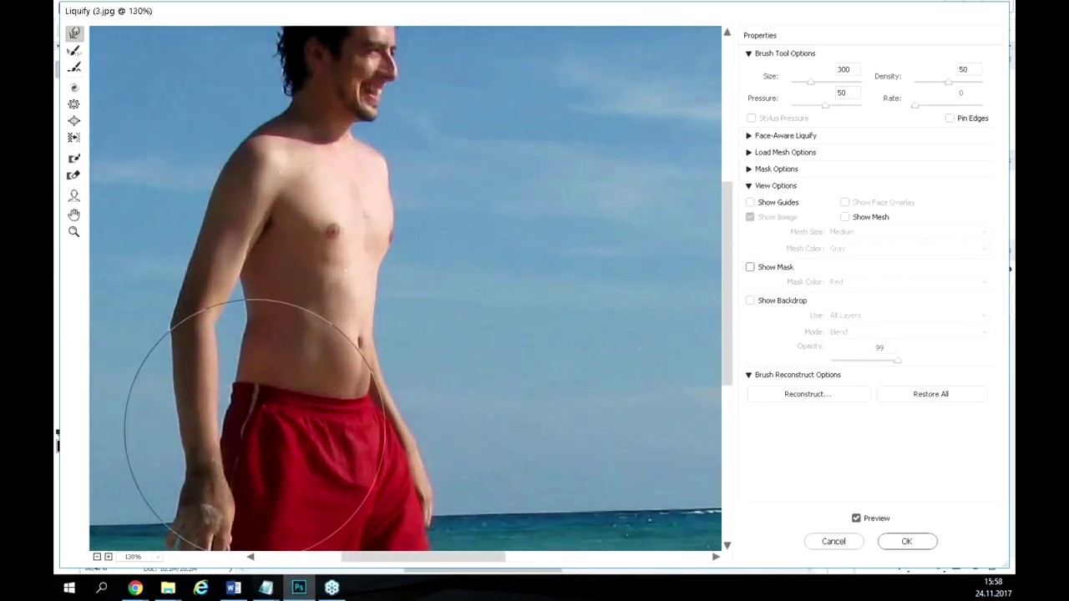
scroll(254, 427, up, 3)
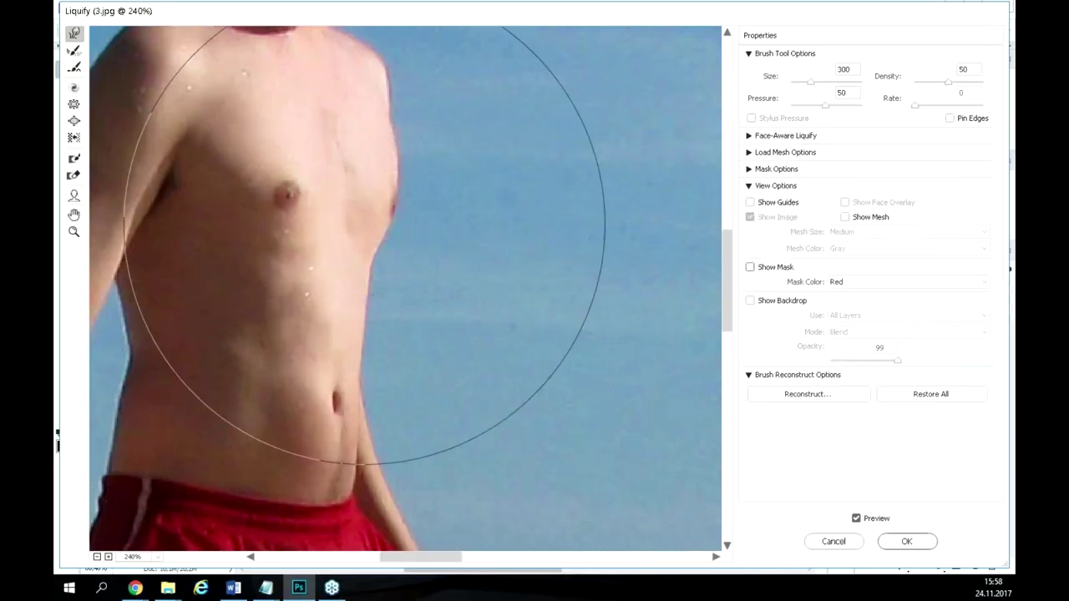
click(74, 215)
mouse_move(342, 504)
mouse_down()
mouse_move(342, 485)
mouse_move(437, 322)
mouse_up()
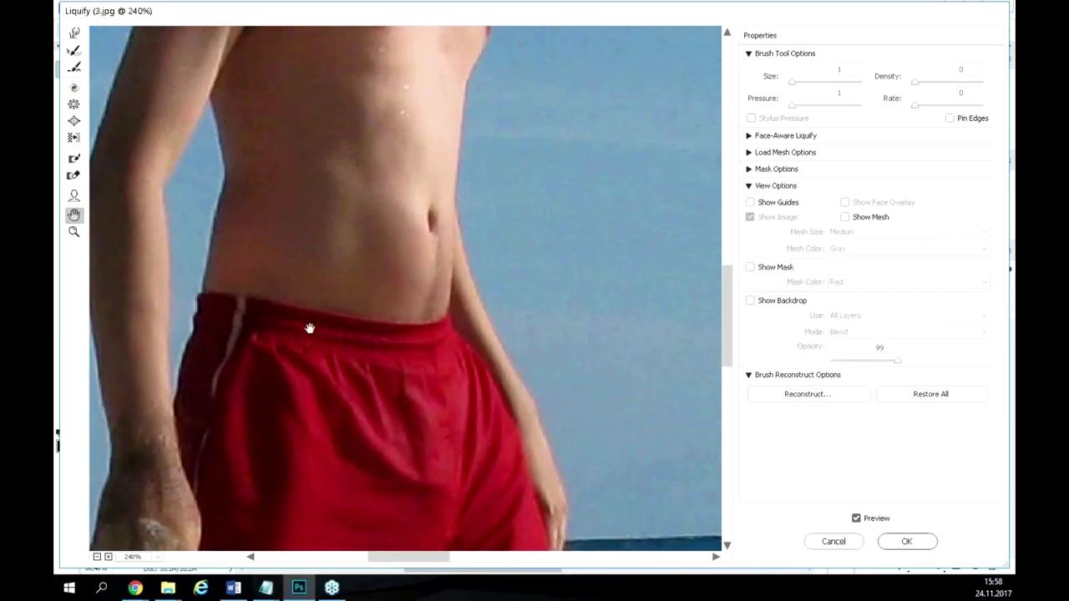
click(74, 175)
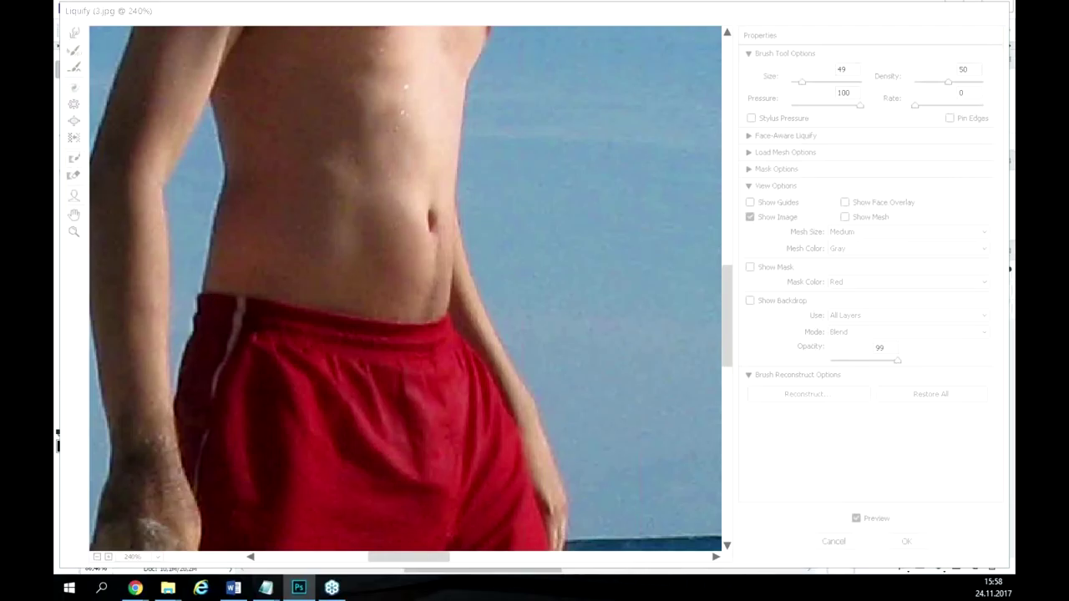
click(270, 393)
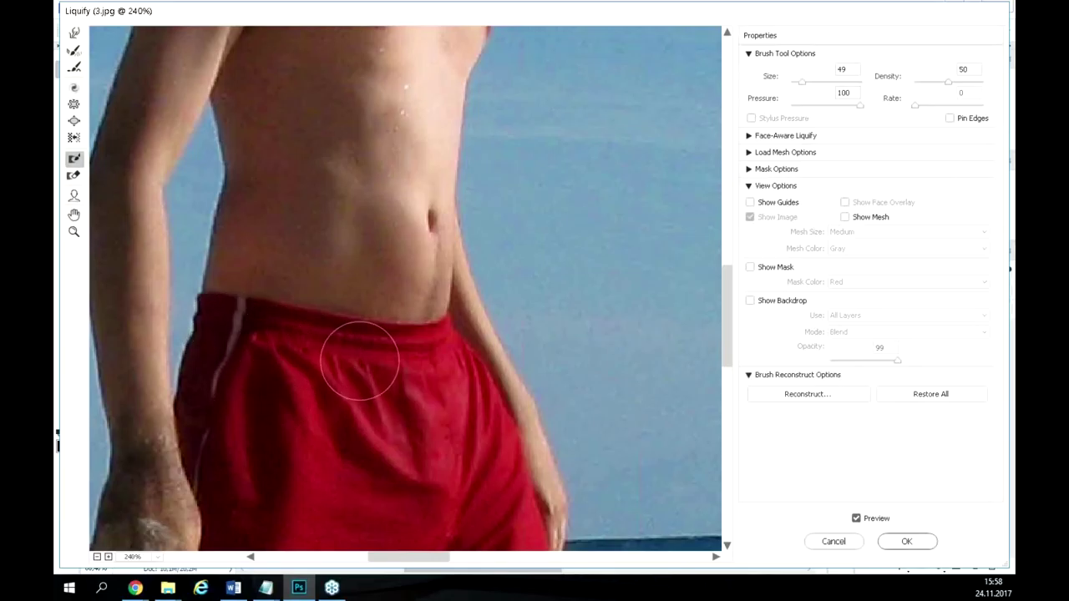
Turn on Show Mask and freeze the shorts' waistband toward the right.
click(751, 266)
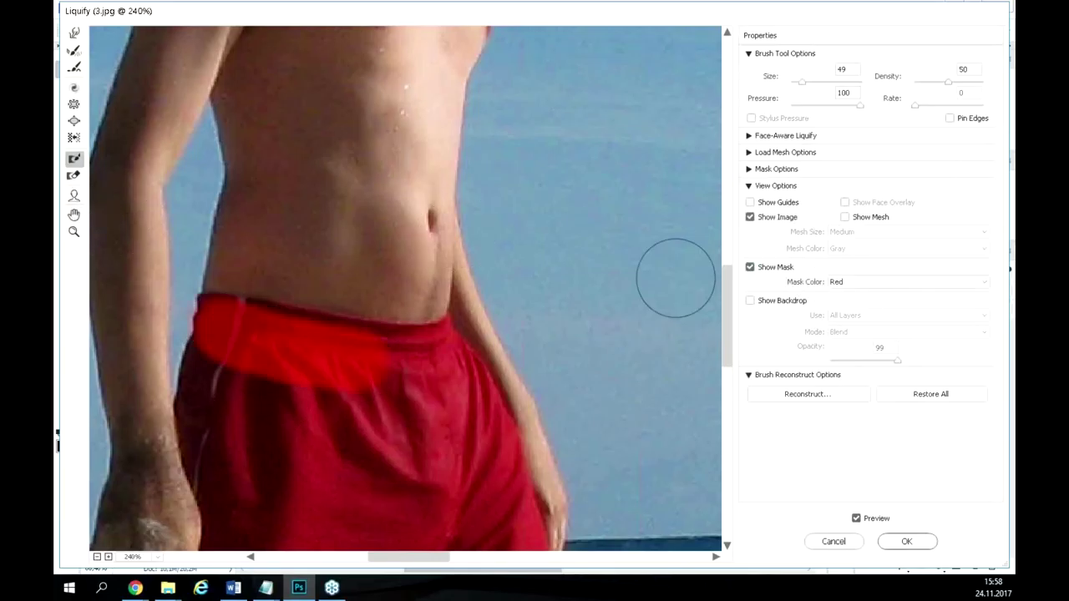
mouse_move(234, 334)
mouse_down()
mouse_move(433, 360)
mouse_move(466, 412)
mouse_move(408, 430)
mouse_move(408, 390)
mouse_move(346, 453)
mouse_move(276, 394)
mouse_move(237, 404)
mouse_move(225, 429)
mouse_move(193, 441)
mouse_move(220, 402)
mouse_move(287, 396)
mouse_move(300, 493)
mouse_move(324, 522)
mouse_move(447, 418)
mouse_move(451, 485)
mouse_move(477, 499)
mouse_move(490, 524)
mouse_move(470, 426)
mouse_move(509, 513)
mouse_up()
scroll(508, 513, down, 5)
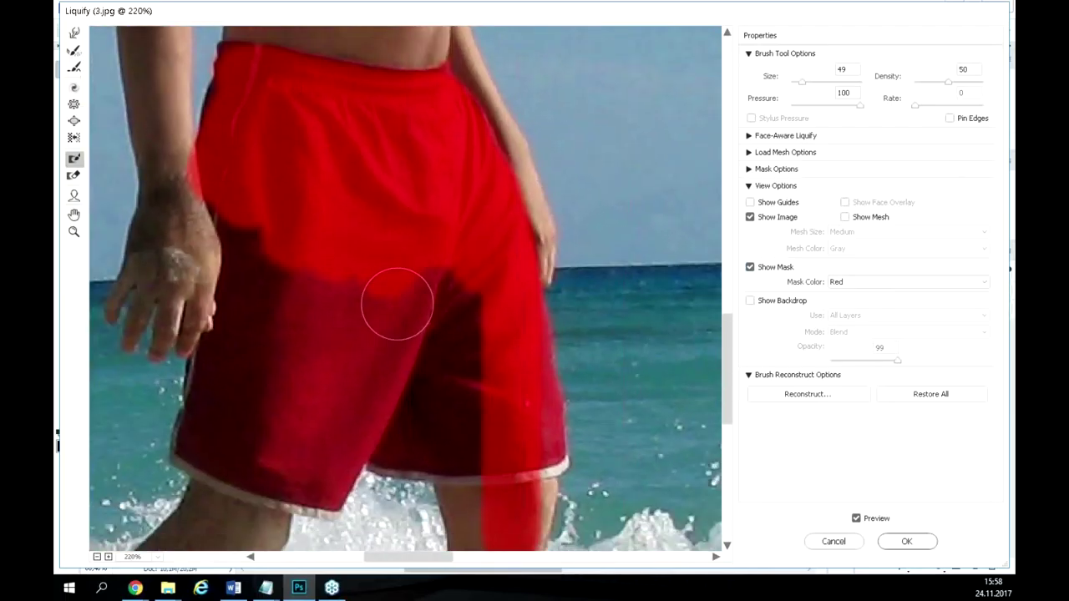
scroll(444, 375, down, 8)
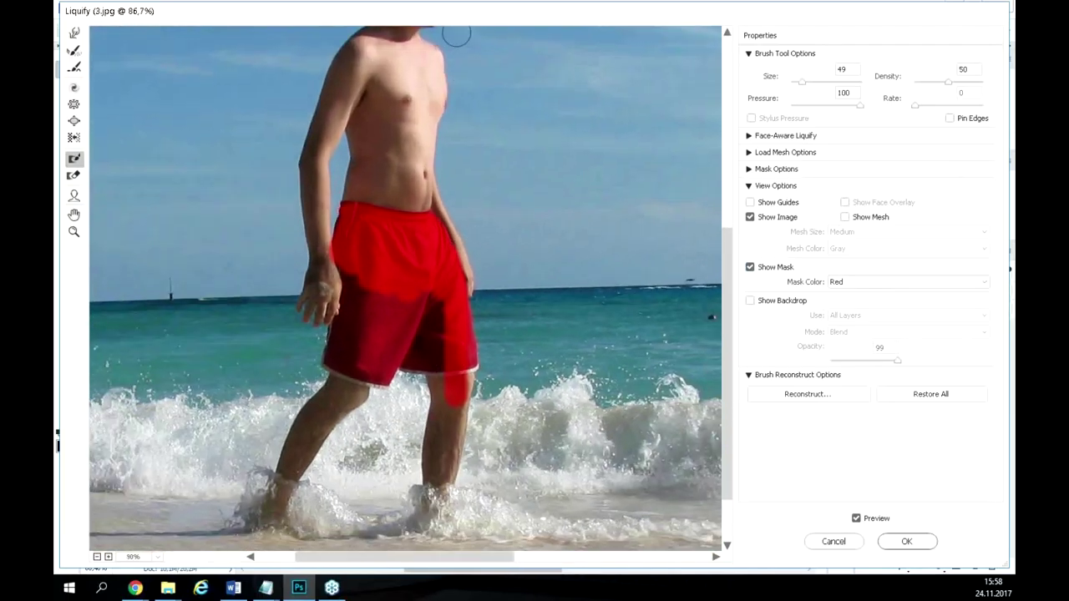
scroll(457, 35, up, 8)
mouse_move(422, 446)
mouse_down()
mouse_move(375, 529)
mouse_move(396, 497)
mouse_up()
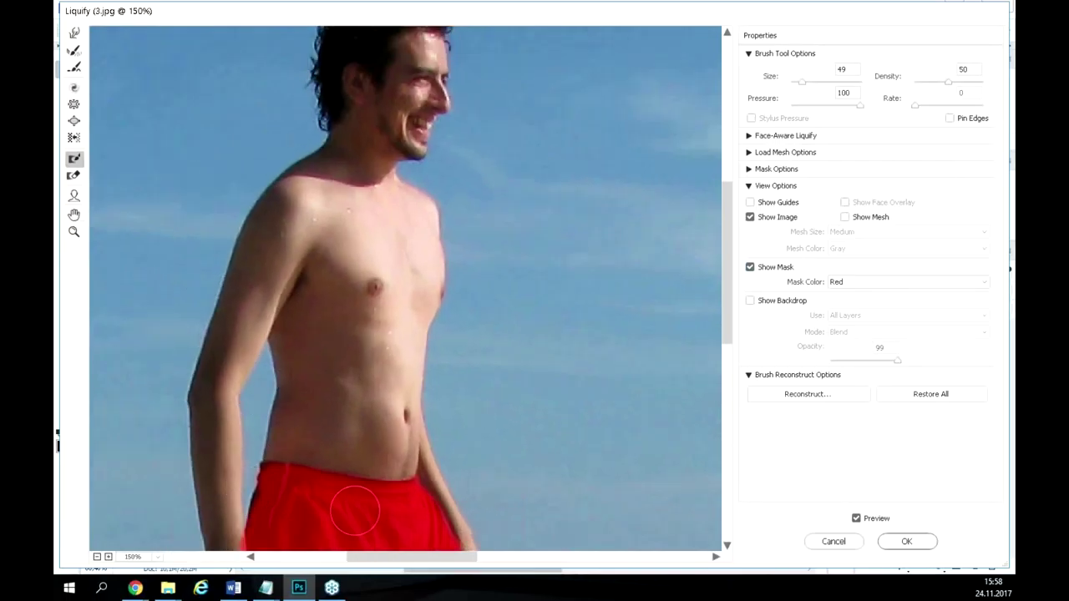
drag(494, 461, 501, 468)
scroll(497, 376, down, 5)
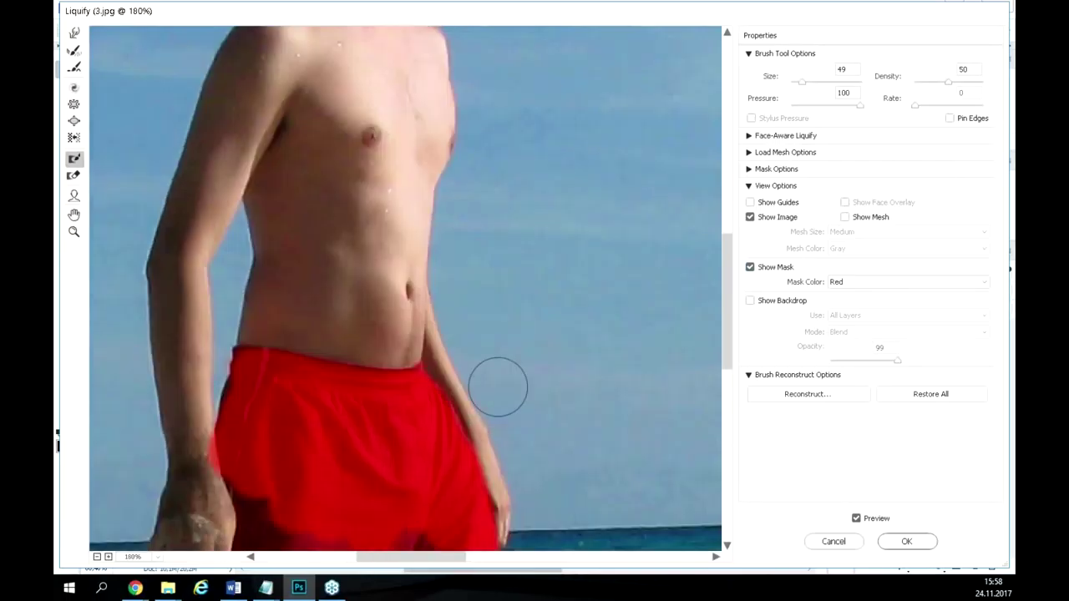
Freeze the right hip and down the leg.
mouse_move(447, 368)
mouse_down()
mouse_move(472, 414)
mouse_move(513, 542)
mouse_up()
scroll(513, 541, down, 5)
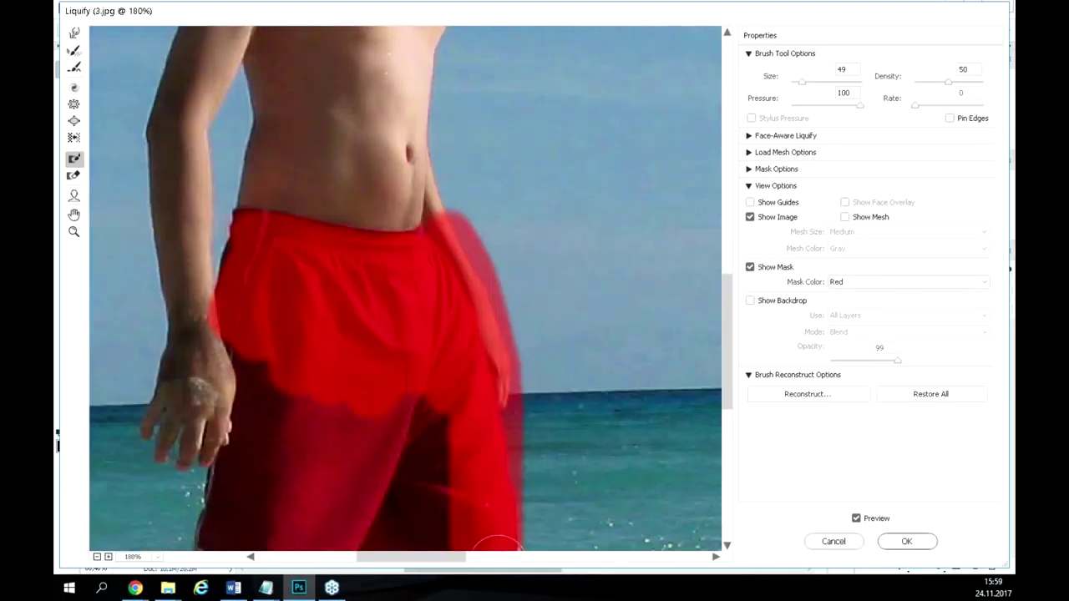
scroll(464, 318, up, 2)
scroll(464, 317, down, 2)
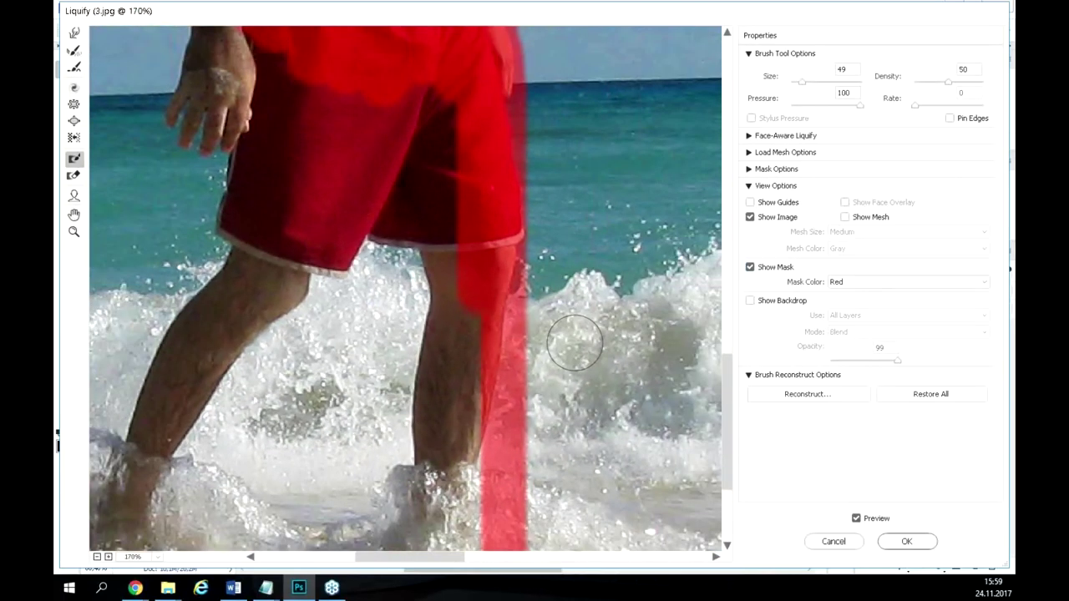
scroll(711, 210, up, 15)
scroll(710, 191, down, 6)
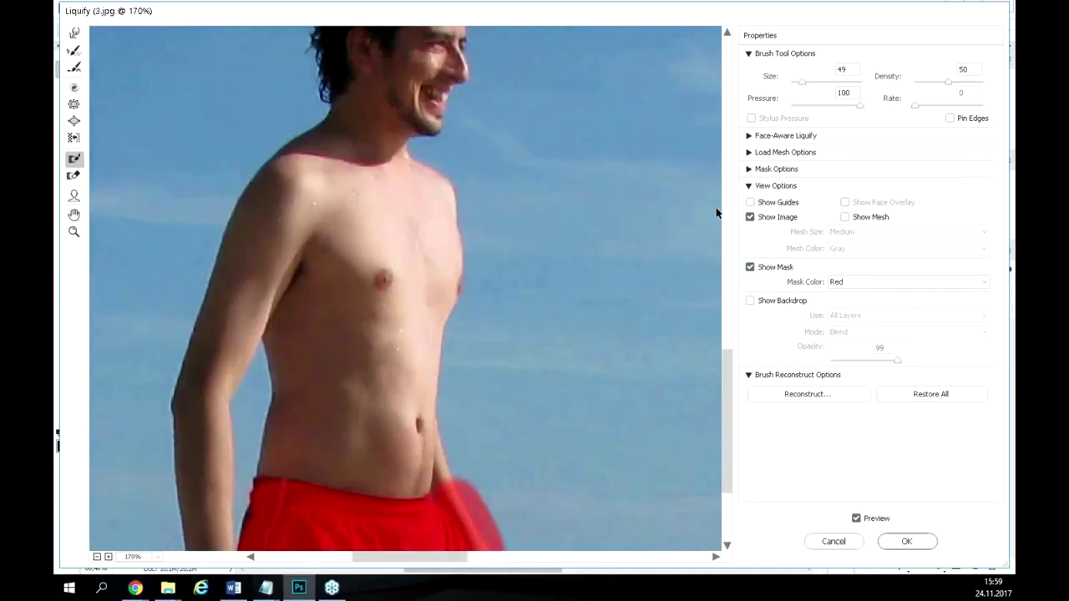
scroll(708, 197, up, 2)
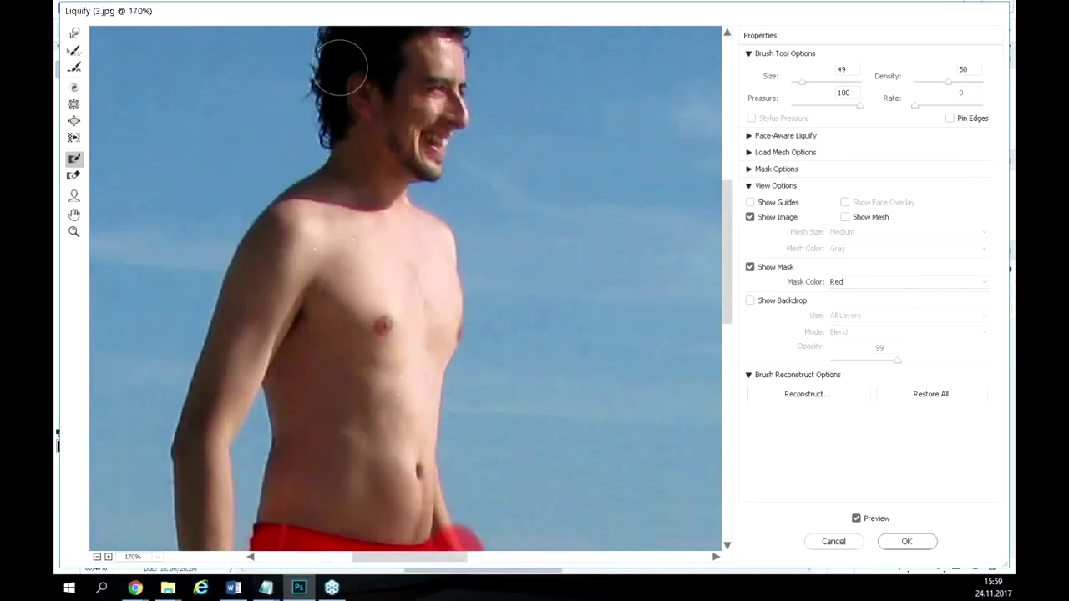
scroll(340, 63, up, 1)
scroll(344, 77, down, 5)
scroll(345, 76, up, 1)
Freeze the man's head and hair, undo a stray dab on the chest, and re-enable Show Backdrop.
mouse_move(343, 144)
mouse_down()
mouse_move(433, 113)
mouse_move(469, 146)
mouse_move(356, 189)
mouse_move(437, 208)
mouse_move(373, 225)
mouse_move(463, 244)
mouse_move(341, 212)
mouse_move(446, 242)
mouse_move(496, 114)
mouse_up()
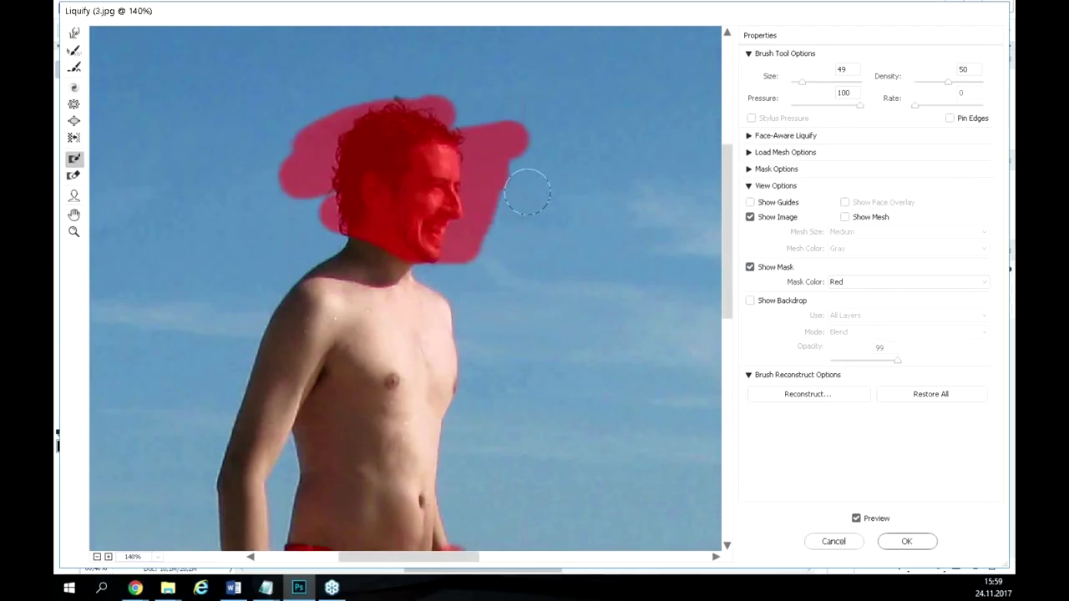
key(space)
drag(479, 429, 478, 302)
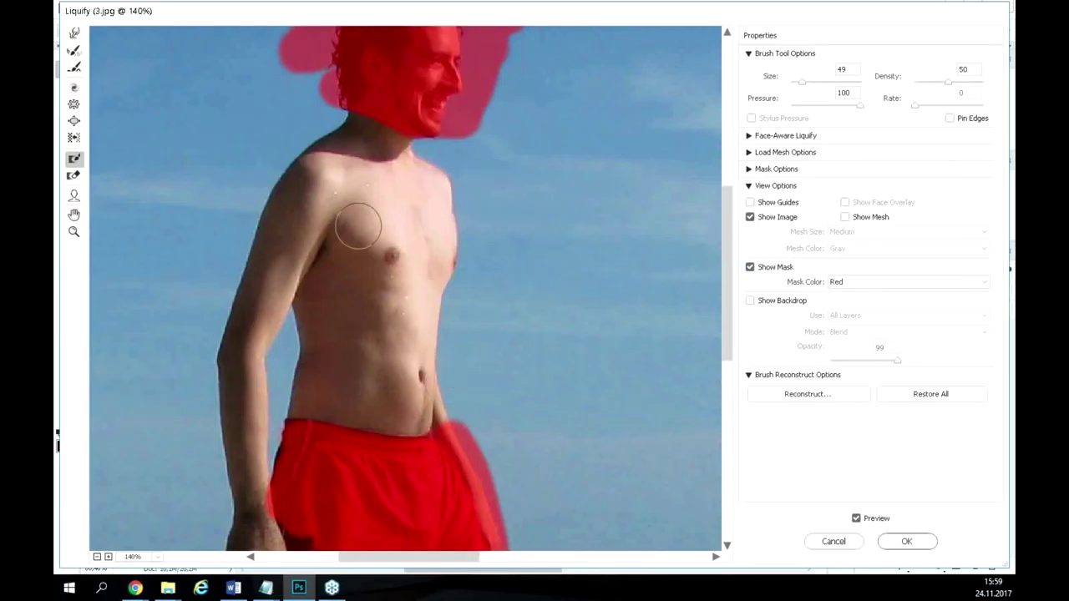
key(Return)
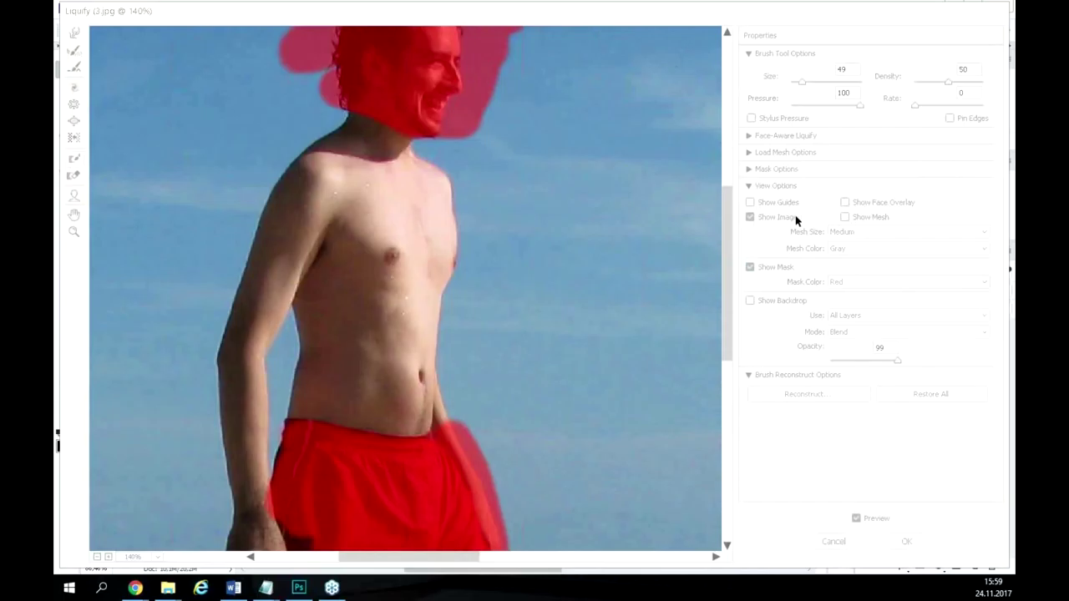
click(448, 255)
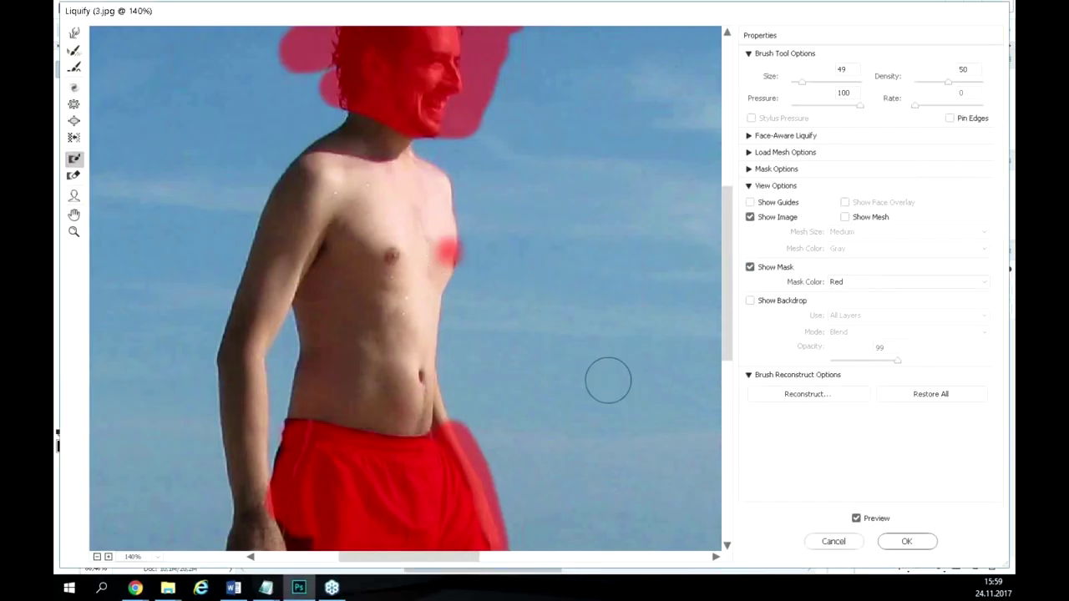
key(ctrl+z)
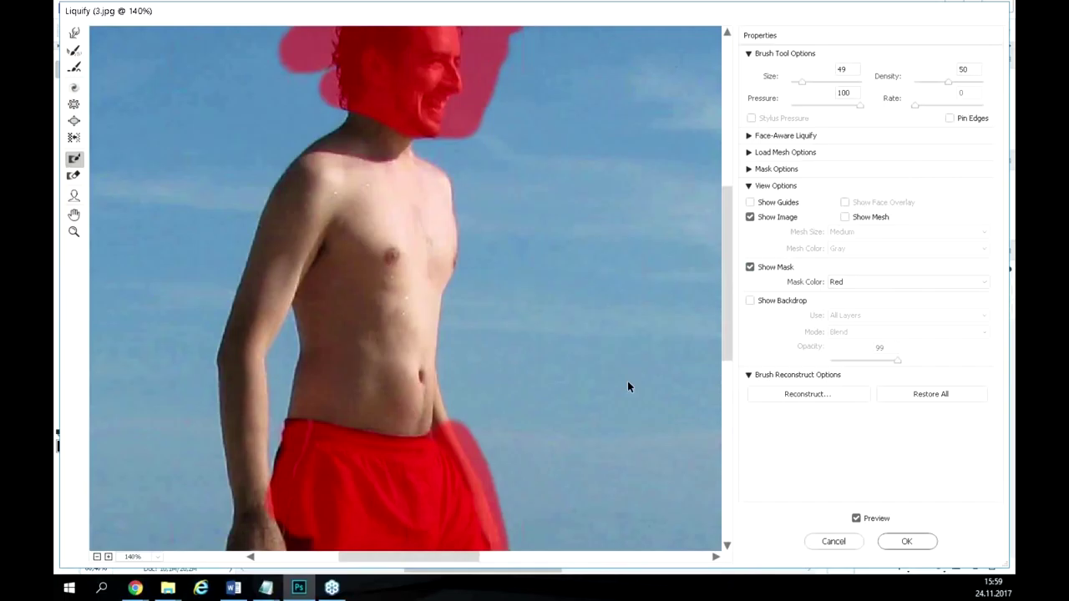
click(782, 305)
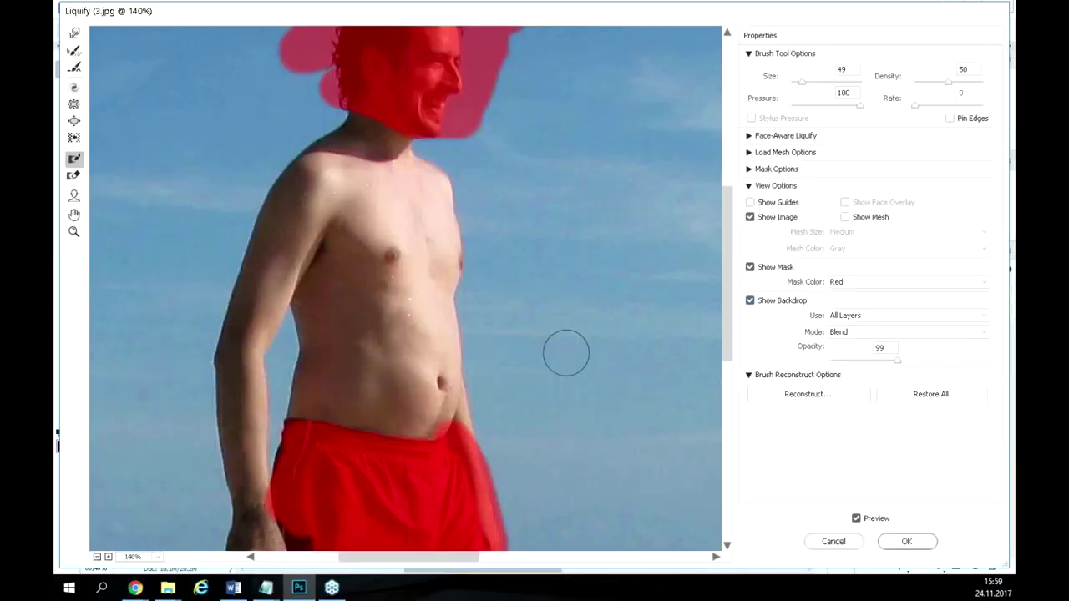
Toggle Show Backdrop on and off repeatedly to compare against the original.
click(751, 301)
click(750, 301)
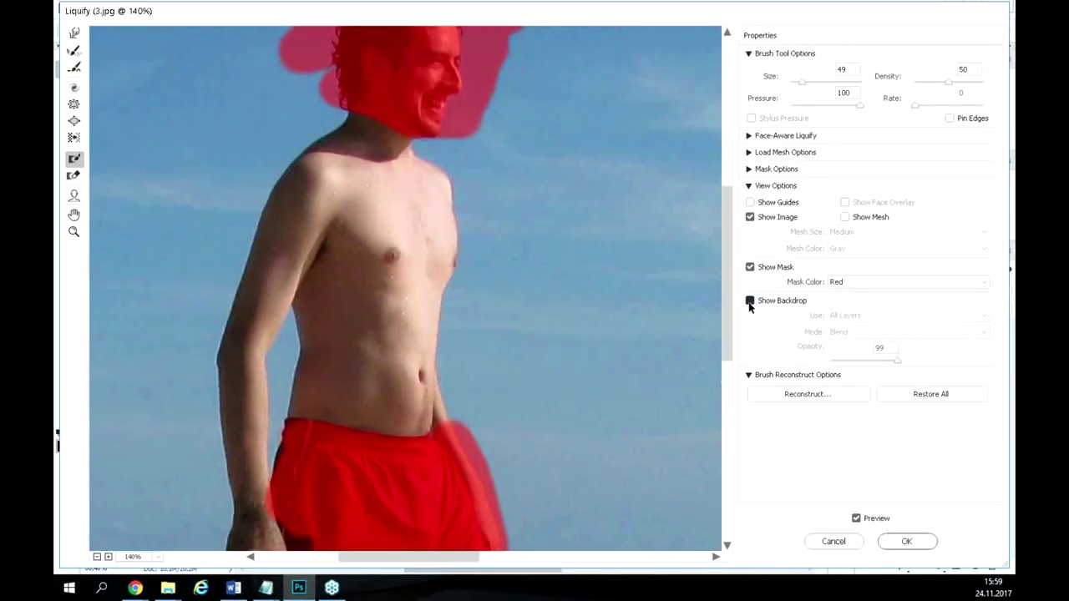
click(750, 301)
click(750, 301)
click(750, 300)
click(750, 301)
click(750, 301)
click(750, 301)
Keep All Layers as backdrop, try In Front mode, return to Blend, and lower opacity to 41.
click(866, 317)
click(866, 317)
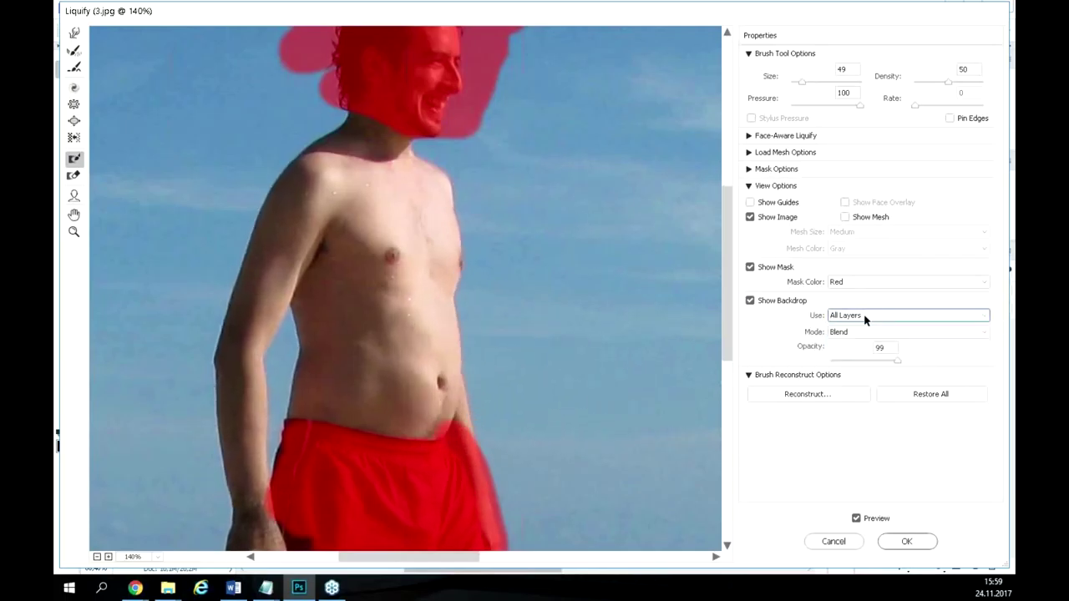
click(854, 335)
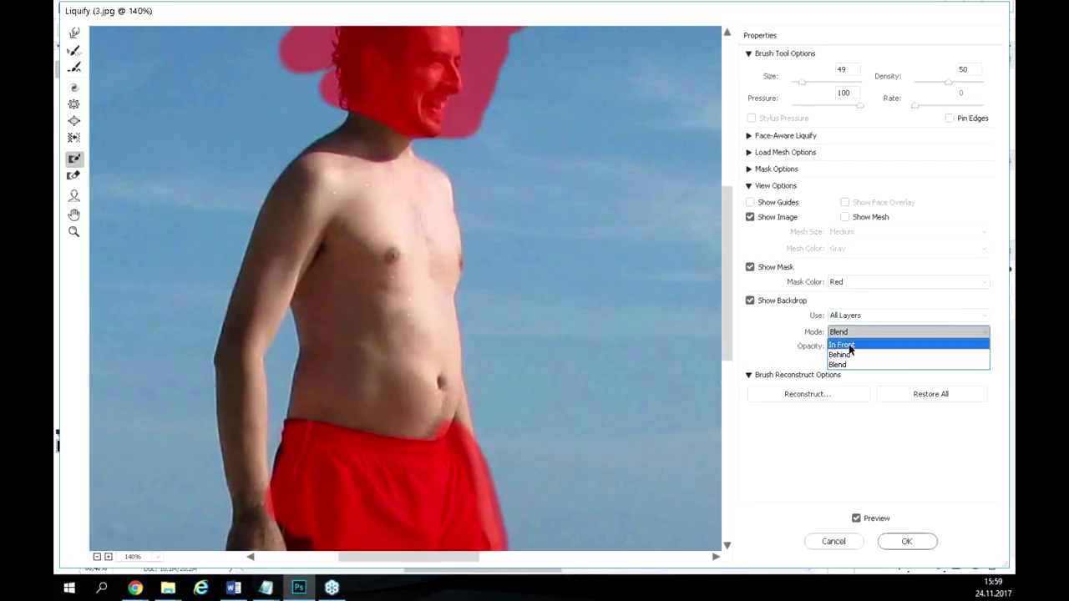
click(850, 345)
click(850, 334)
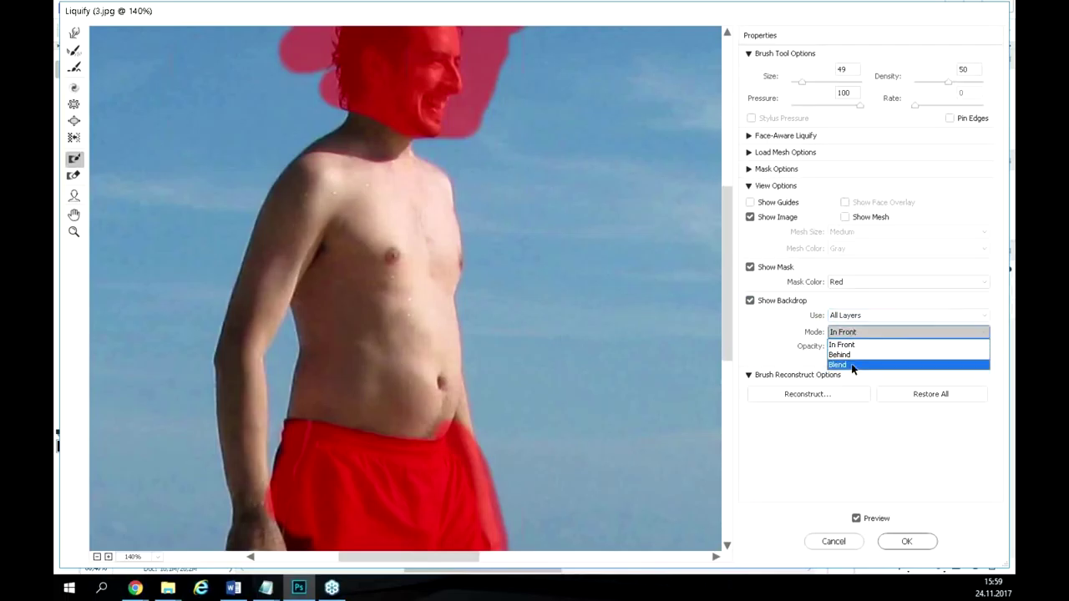
click(853, 365)
key(Tab)
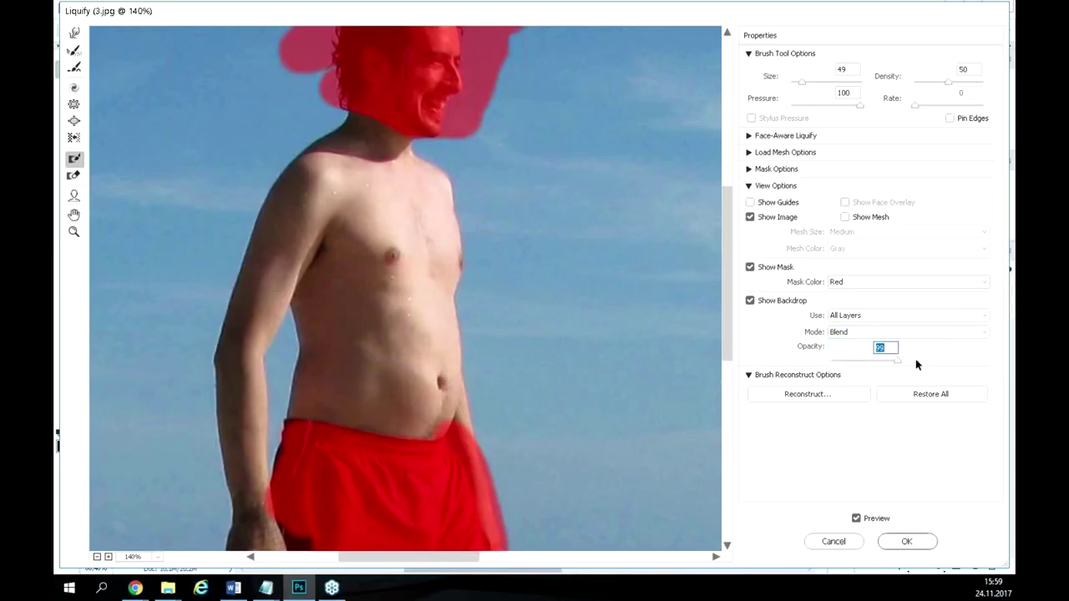
drag(859, 360, 899, 361)
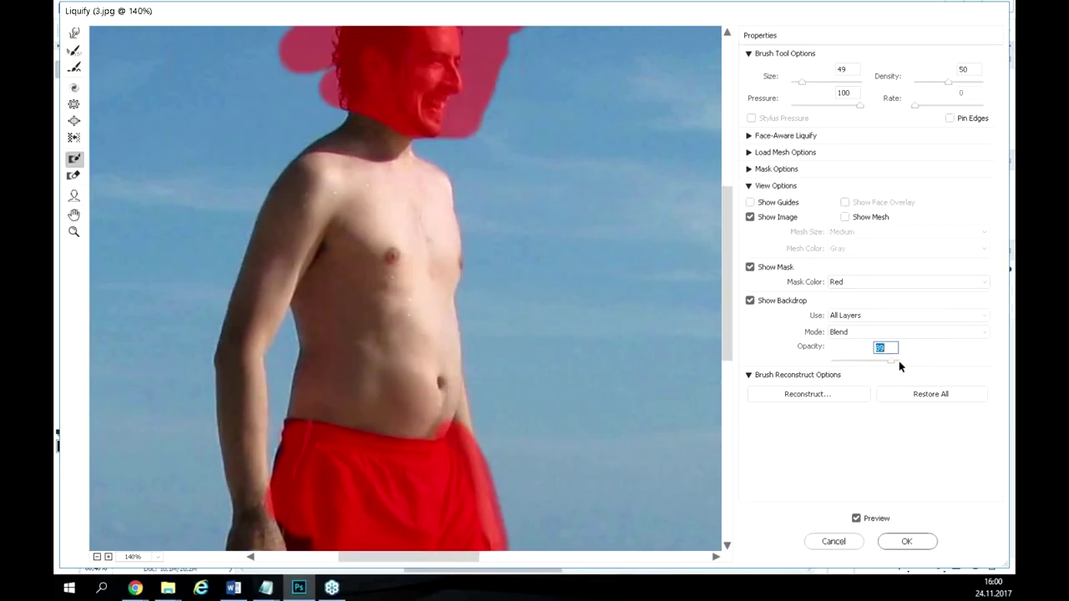
Compare the backdrop again and raise its opacity from 51 to 100.
click(751, 302)
click(749, 302)
click(749, 302)
click(749, 301)
drag(898, 363, 865, 365)
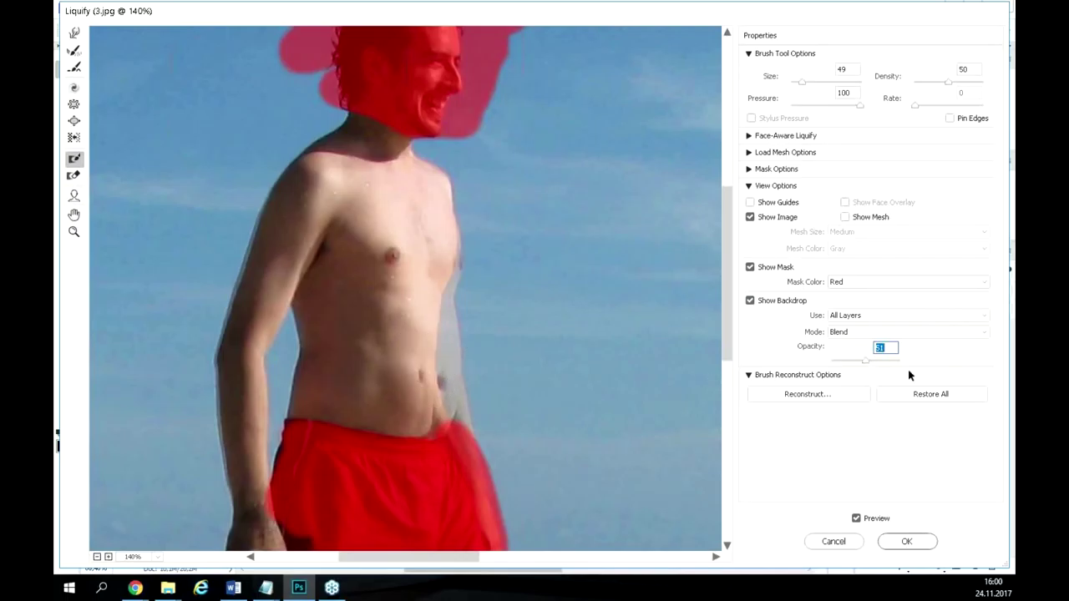
drag(867, 364, 947, 364)
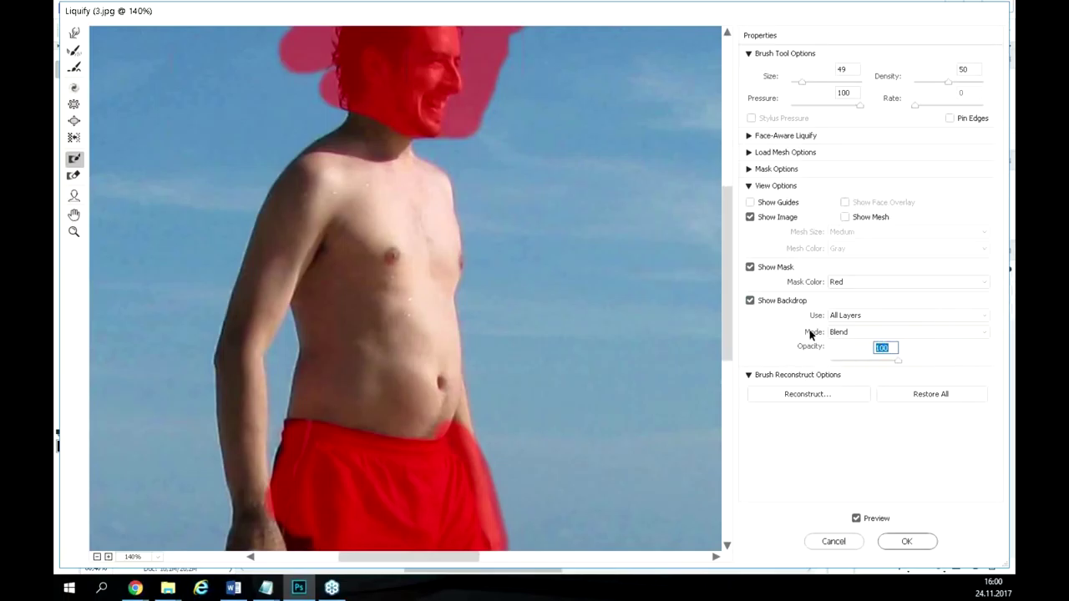
Compare a few more times, switch the backdrop off, and select the Bloat Tool.
click(750, 302)
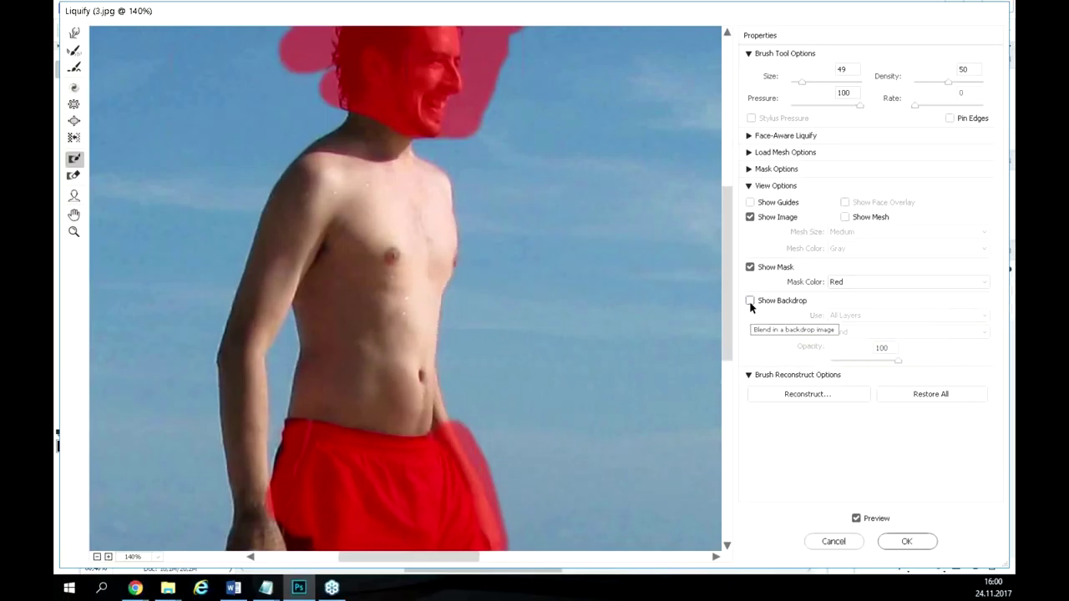
click(750, 302)
click(750, 301)
click(750, 302)
click(750, 301)
click(750, 302)
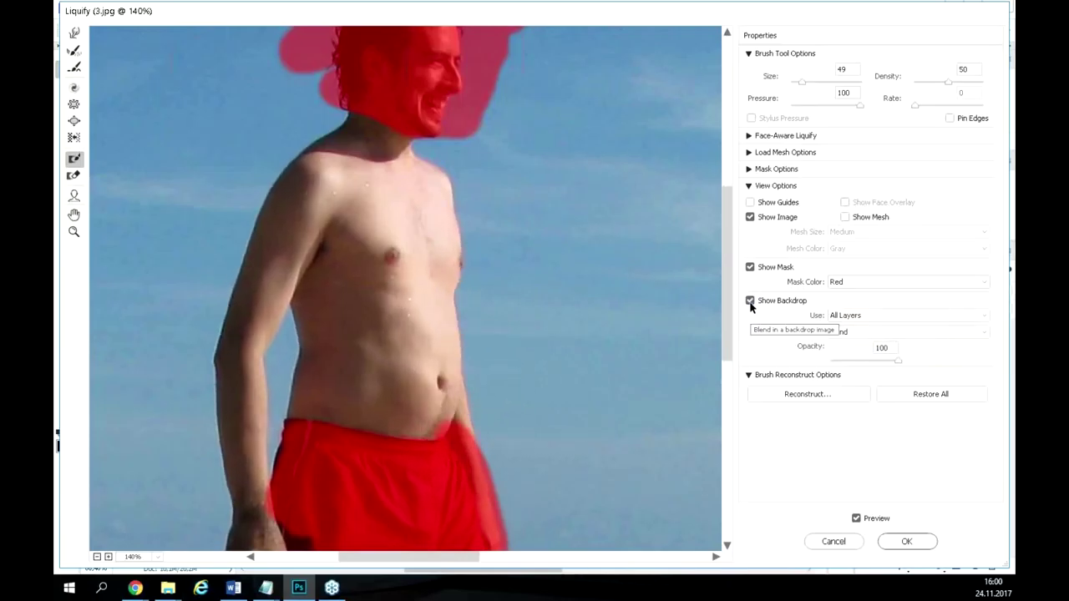
click(750, 302)
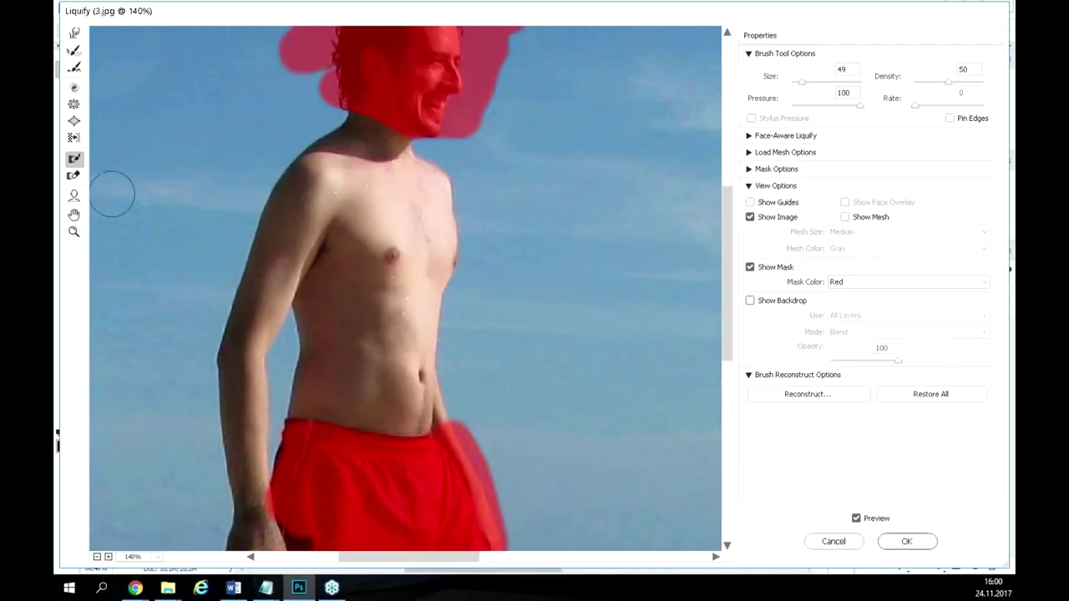
click(75, 122)
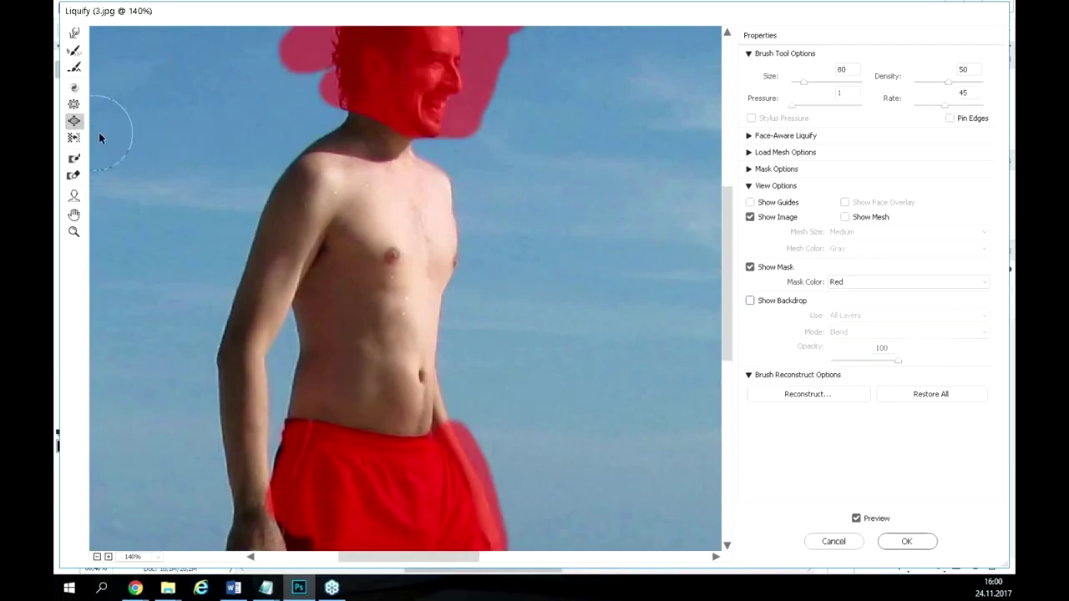
Swell the man's chest outward with the Bloat brush.
scroll(298, 192, up, 2)
scroll(255, 167, up, 1)
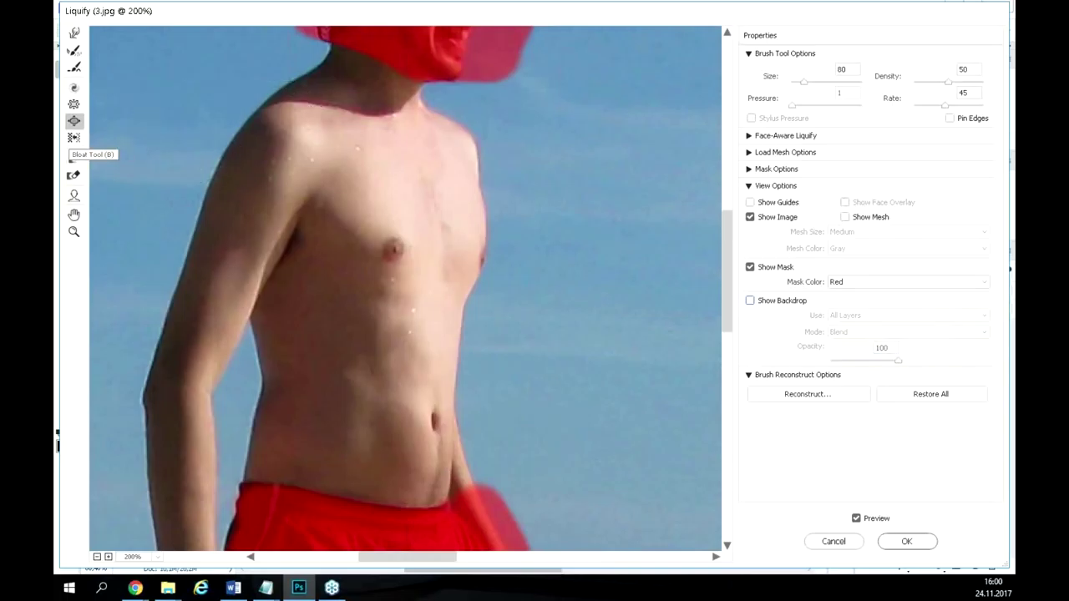
mouse_move(392, 188)
mouse_down()
mouse_move(349, 220)
mouse_move(333, 262)
mouse_move(362, 229)
mouse_move(414, 209)
mouse_move(407, 238)
mouse_move(400, 193)
mouse_move(412, 167)
mouse_move(450, 186)
mouse_move(459, 213)
mouse_move(441, 169)
mouse_move(476, 248)
mouse_move(473, 281)
mouse_move(429, 364)
mouse_move(477, 304)
mouse_move(465, 192)
mouse_move(405, 224)
mouse_move(426, 224)
mouse_move(430, 198)
mouse_move(447, 217)
mouse_move(429, 188)
mouse_move(459, 158)
mouse_move(328, 151)
mouse_up()
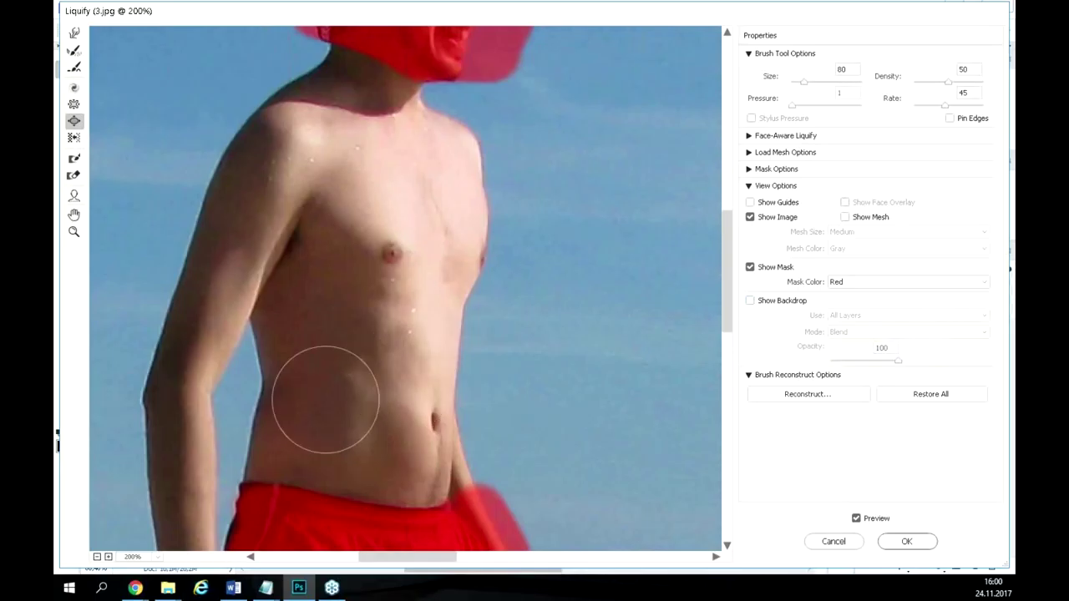
Pinch in the left shoulder bulge and the neck-to-armpit outline, then pan down toward the waist.
click(75, 121)
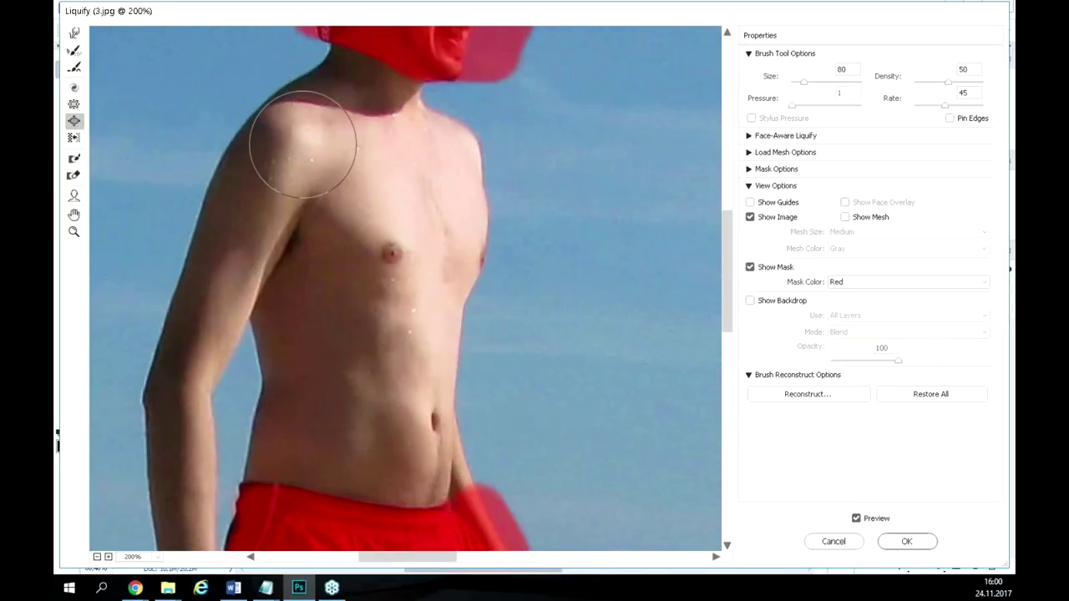
mouse_move(276, 121)
mouse_down()
mouse_move(320, 73)
mouse_move(339, 83)
mouse_move(329, 67)
mouse_move(283, 104)
mouse_up()
mouse_move(349, 74)
mouse_down()
mouse_move(316, 80)
mouse_move(271, 112)
mouse_move(262, 154)
mouse_move(295, 237)
mouse_move(338, 80)
mouse_move(428, 109)
mouse_move(440, 139)
mouse_move(401, 118)
mouse_move(417, 106)
mouse_move(249, 102)
mouse_move(315, 84)
mouse_move(313, 98)
mouse_move(302, 92)
mouse_move(312, 92)
mouse_move(283, 121)
mouse_move(229, 149)
mouse_move(252, 135)
mouse_move(283, 146)
mouse_move(286, 125)
mouse_move(248, 136)
mouse_move(230, 159)
mouse_move(193, 260)
mouse_move(276, 213)
mouse_move(246, 234)
mouse_move(264, 182)
mouse_move(294, 155)
mouse_move(295, 134)
mouse_move(271, 132)
mouse_move(237, 199)
mouse_move(254, 228)
mouse_move(300, 157)
mouse_move(291, 130)
mouse_move(261, 151)
mouse_move(219, 249)
mouse_move(239, 241)
mouse_move(206, 268)
mouse_move(184, 320)
mouse_up()
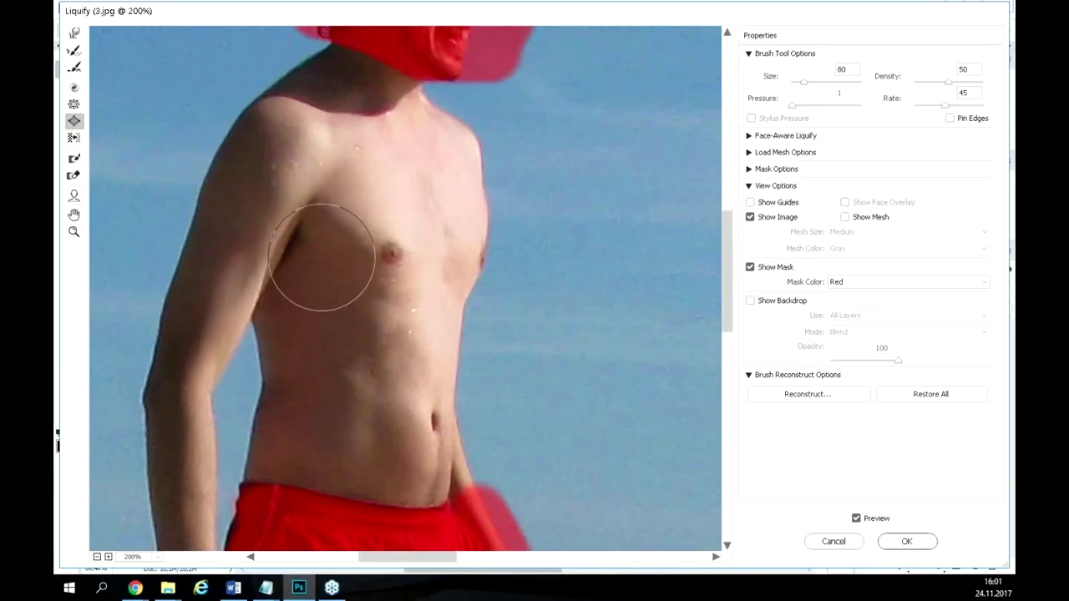
mouse_move(191, 410)
mouse_down()
mouse_move(203, 425)
mouse_move(280, 257)
mouse_move(272, 222)
mouse_up()
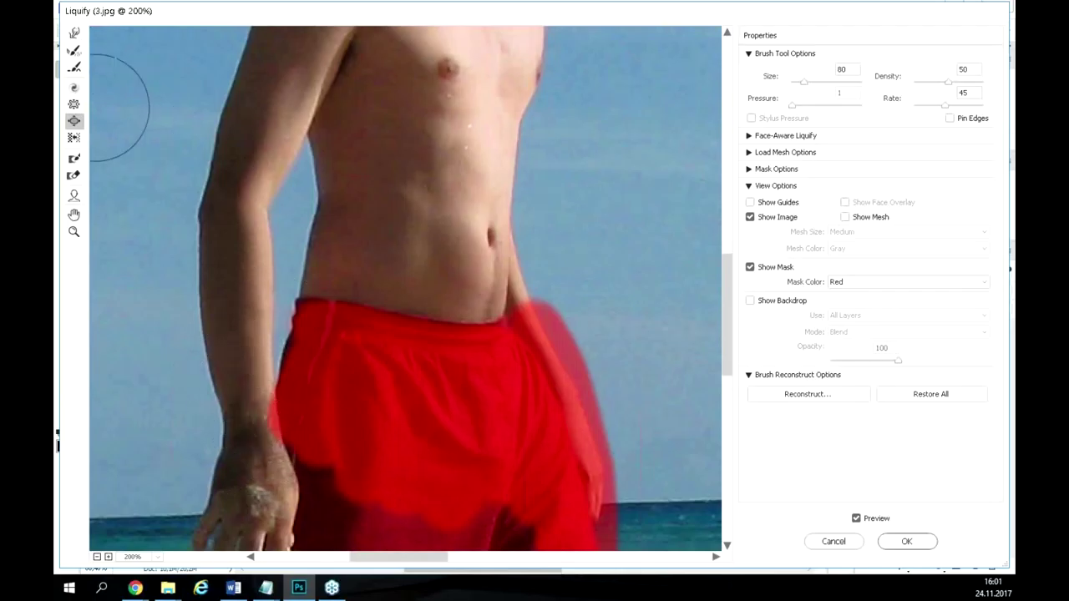
Compare the reshaped torso with the original by toggling Show Backdrop on and off.
click(73, 52)
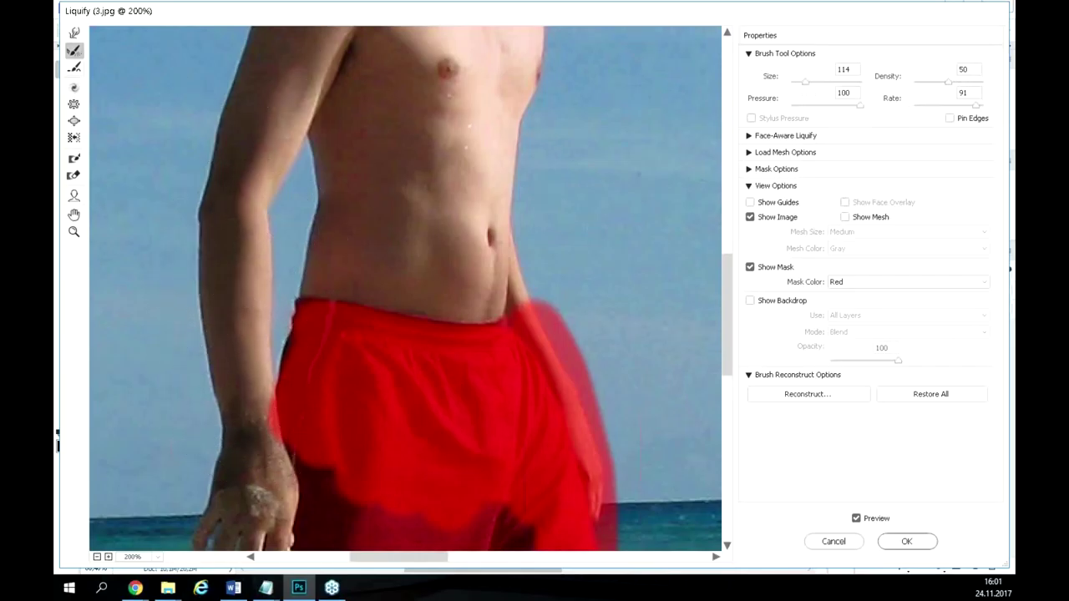
click(73, 104)
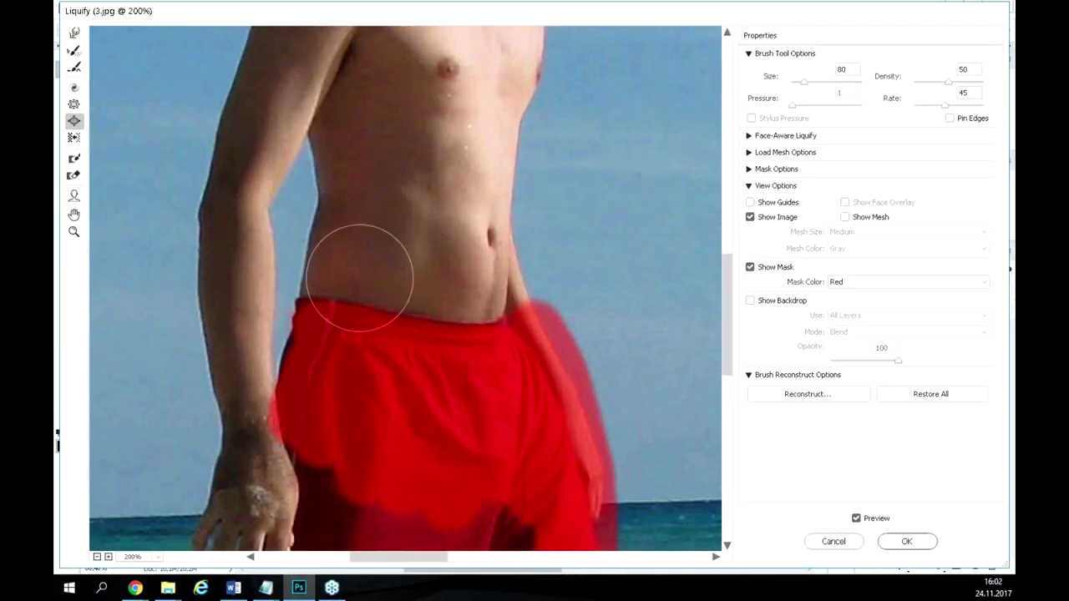
scroll(365, 275, down, 3)
scroll(445, 74, up, 2)
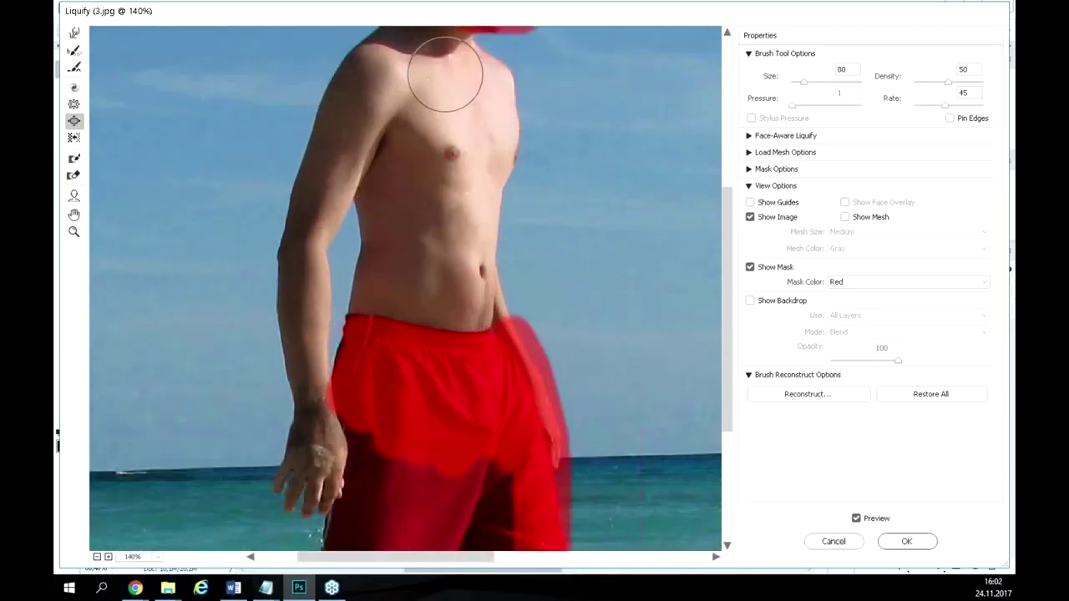
scroll(446, 73, up, 1)
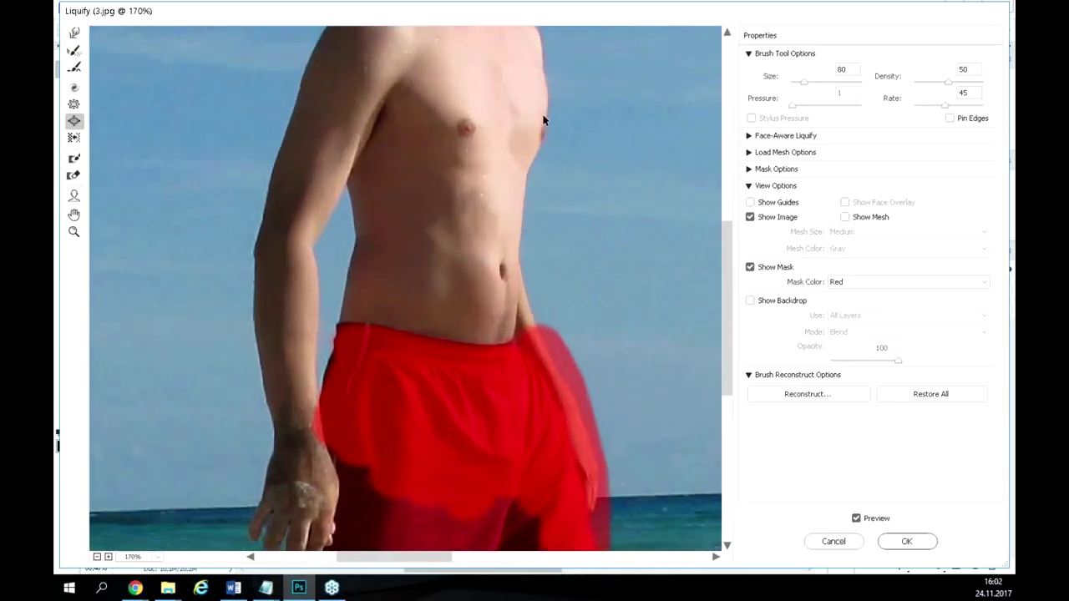
click(751, 301)
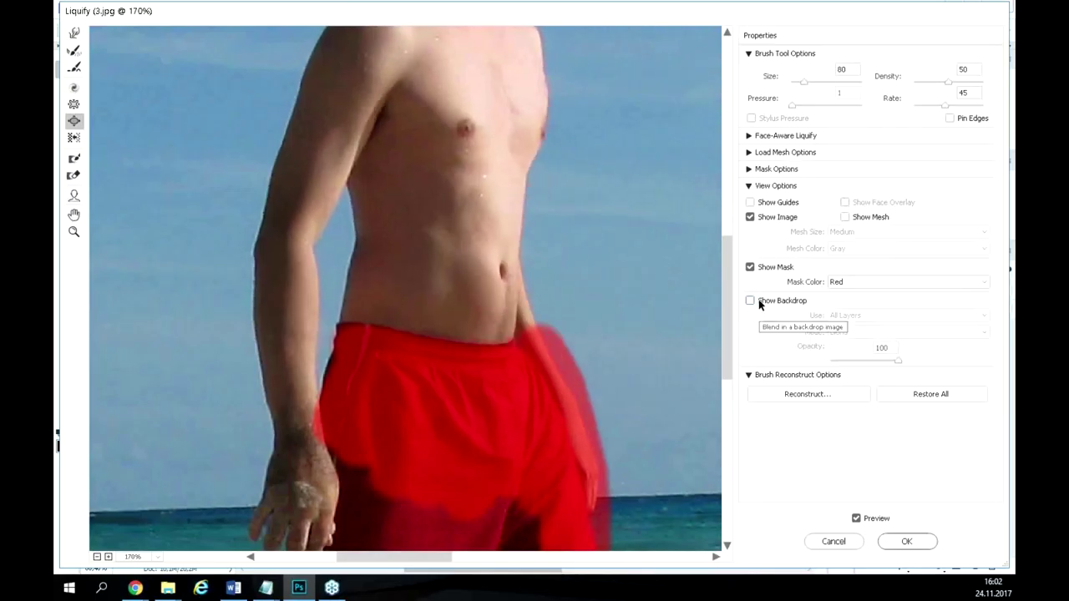
click(751, 301)
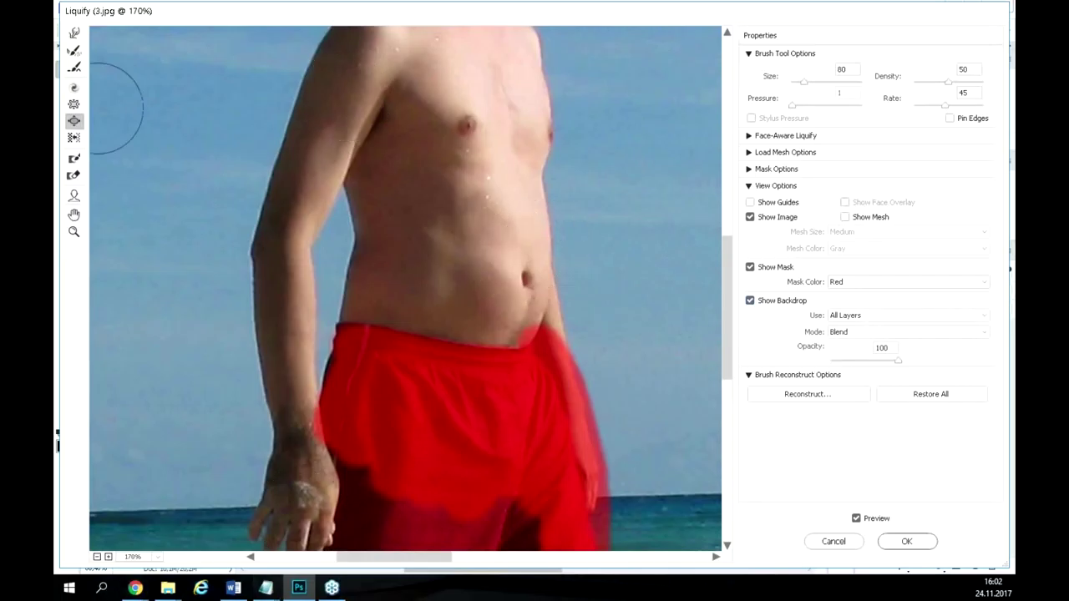
Pan to the head and chest, toggle the red freeze mask, and switch Show Backdrop off.
click(74, 215)
mouse_move(482, 208)
mouse_down()
mouse_move(417, 326)
mouse_move(428, 352)
mouse_up()
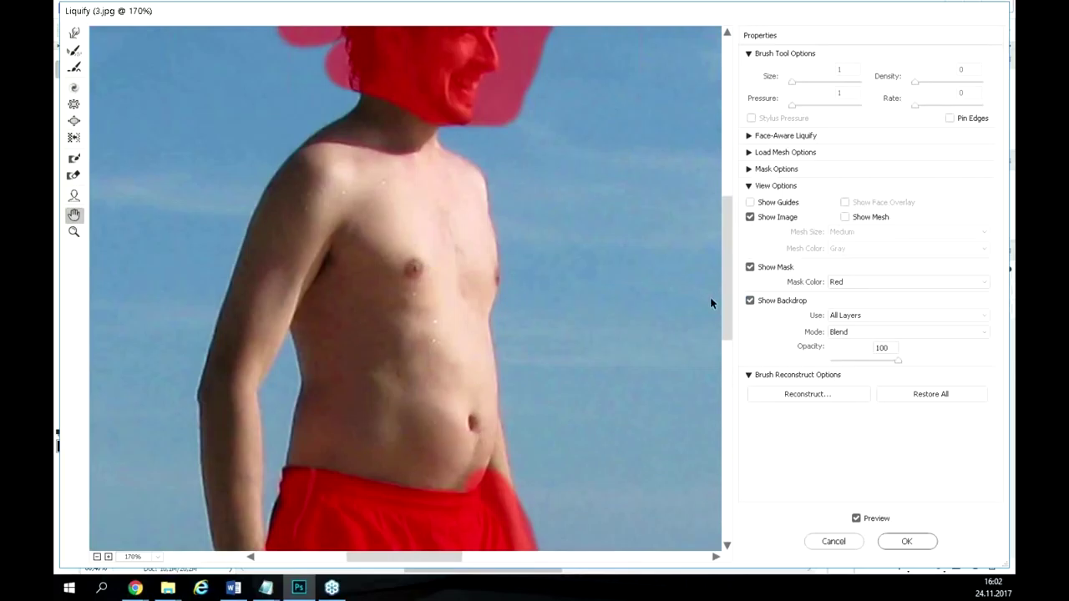
click(750, 267)
click(767, 269)
click(762, 298)
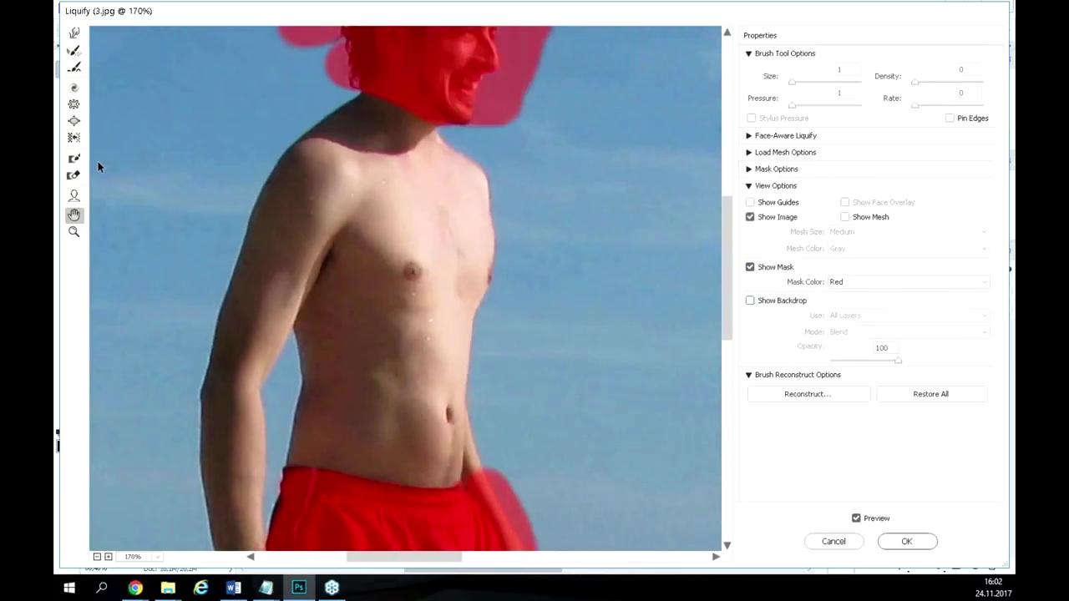
click(74, 105)
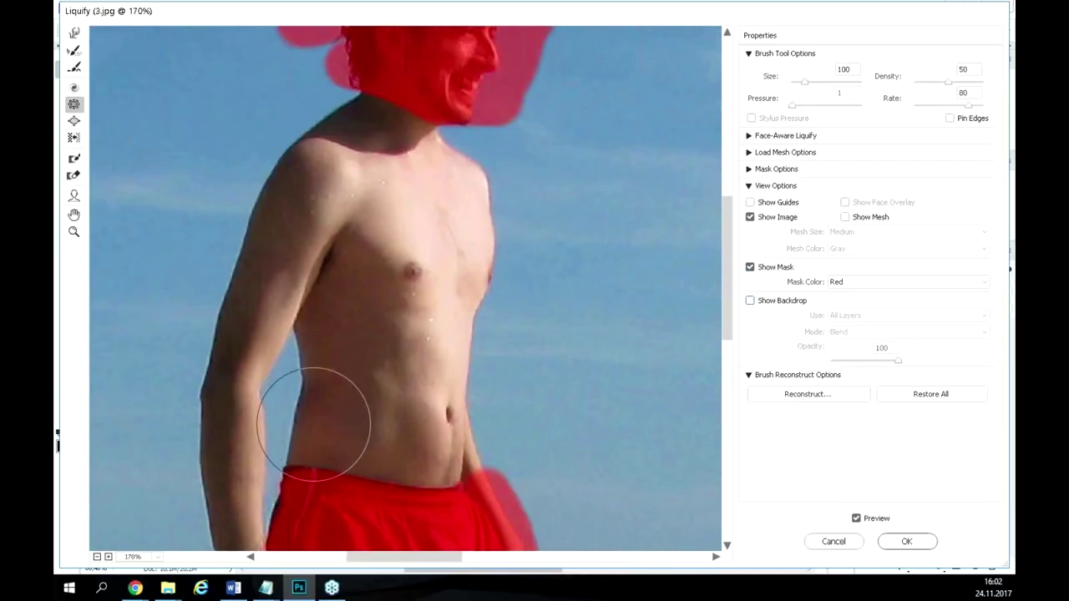
Pucker the left waist edge, lower belly and chest slightly inward.
mouse_move(326, 420)
mouse_down()
mouse_move(322, 326)
mouse_move(326, 299)
mouse_move(344, 289)
mouse_move(326, 436)
mouse_up()
mouse_move(446, 435)
mouse_down()
mouse_move(395, 441)
mouse_move(495, 462)
mouse_move(401, 469)
mouse_move(410, 445)
mouse_move(423, 448)
mouse_move(446, 387)
mouse_move(436, 391)
mouse_move(414, 349)
mouse_move(398, 416)
mouse_move(382, 387)
mouse_up()
mouse_move(454, 295)
mouse_down()
mouse_move(353, 291)
mouse_move(442, 281)
mouse_move(358, 239)
mouse_up()
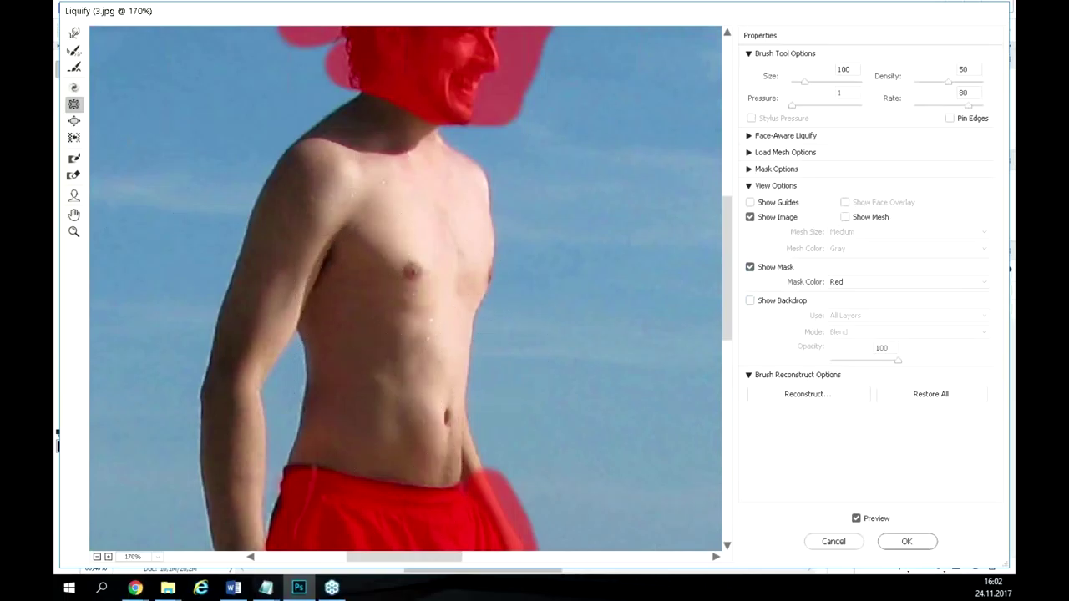
Round out the shoulder and slightly widen the upper arm with the Bloat brush.
click(75, 34)
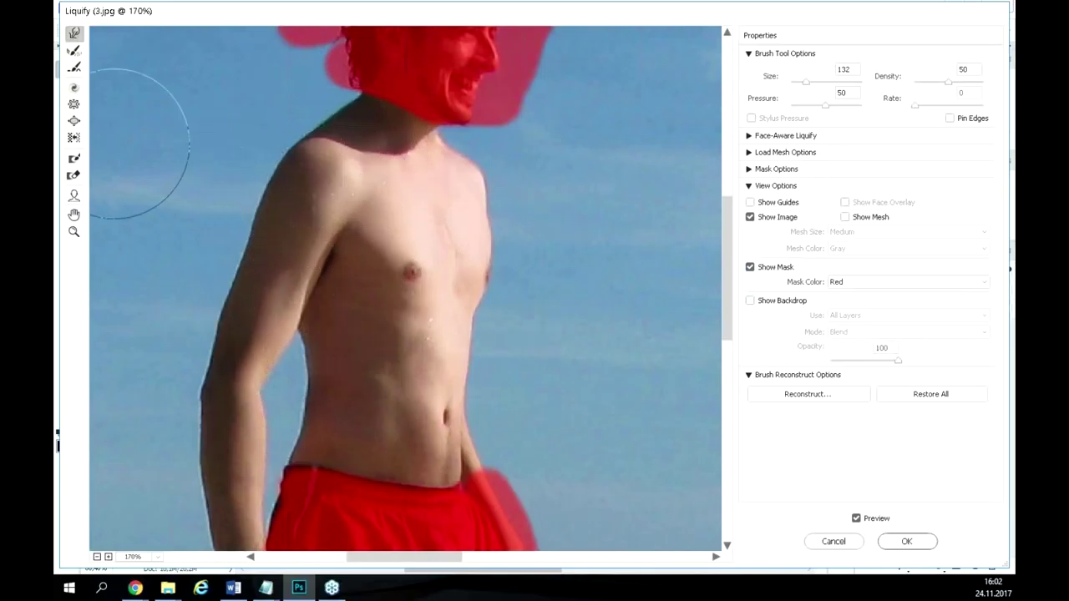
click(73, 120)
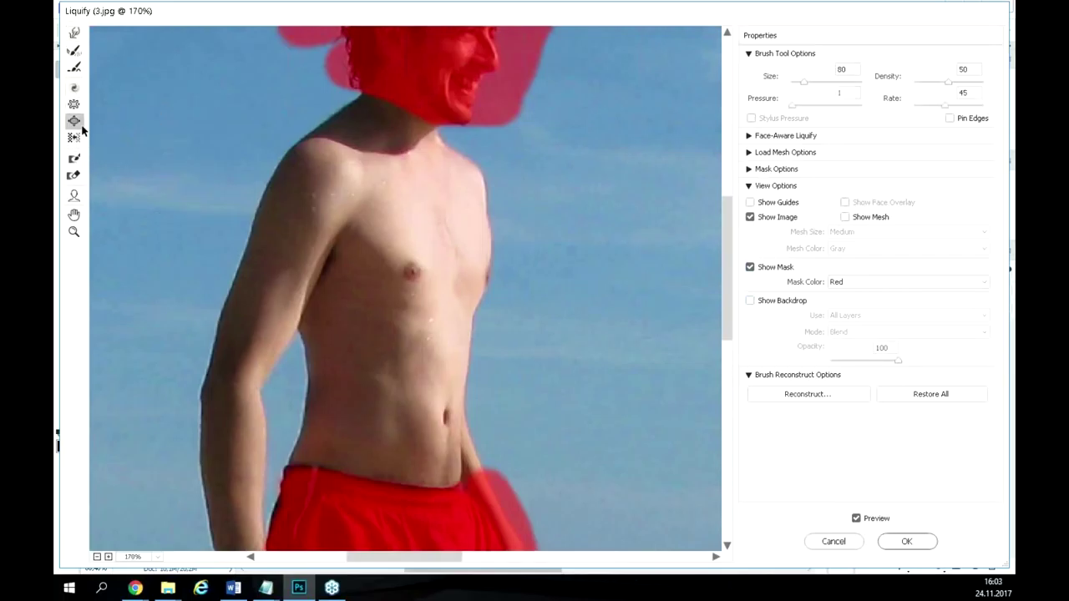
mouse_move(298, 167)
mouse_down()
mouse_move(328, 154)
mouse_move(342, 163)
mouse_move(316, 201)
mouse_up()
mouse_move(255, 269)
mouse_down()
mouse_move(230, 345)
mouse_move(255, 270)
mouse_move(240, 301)
mouse_move(242, 283)
mouse_move(262, 268)
mouse_move(276, 213)
mouse_move(297, 193)
mouse_move(320, 216)
mouse_move(322, 270)
mouse_move(470, 226)
mouse_up()
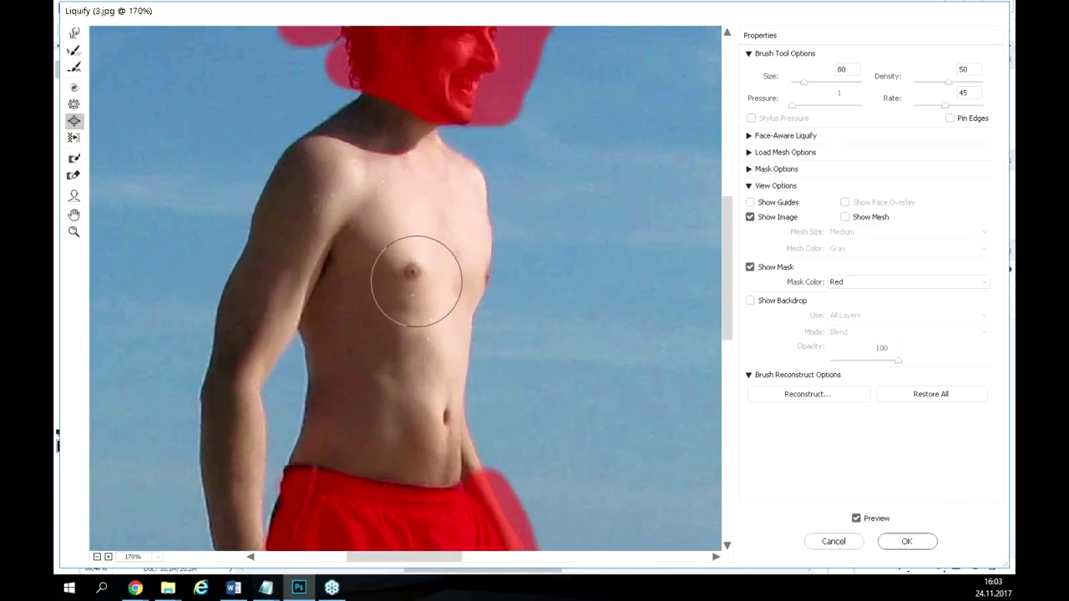
click(73, 103)
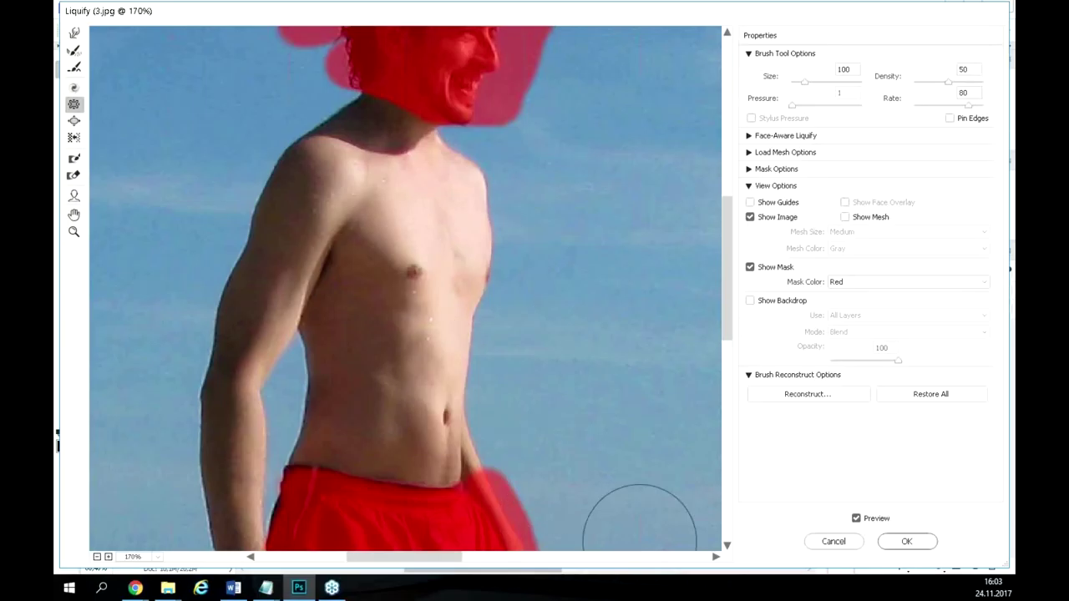
Push the chest outline slightly with the Forward Warp brush.
click(75, 34)
mouse_move(378, 250)
mouse_down()
mouse_move(393, 284)
mouse_move(384, 284)
mouse_up()
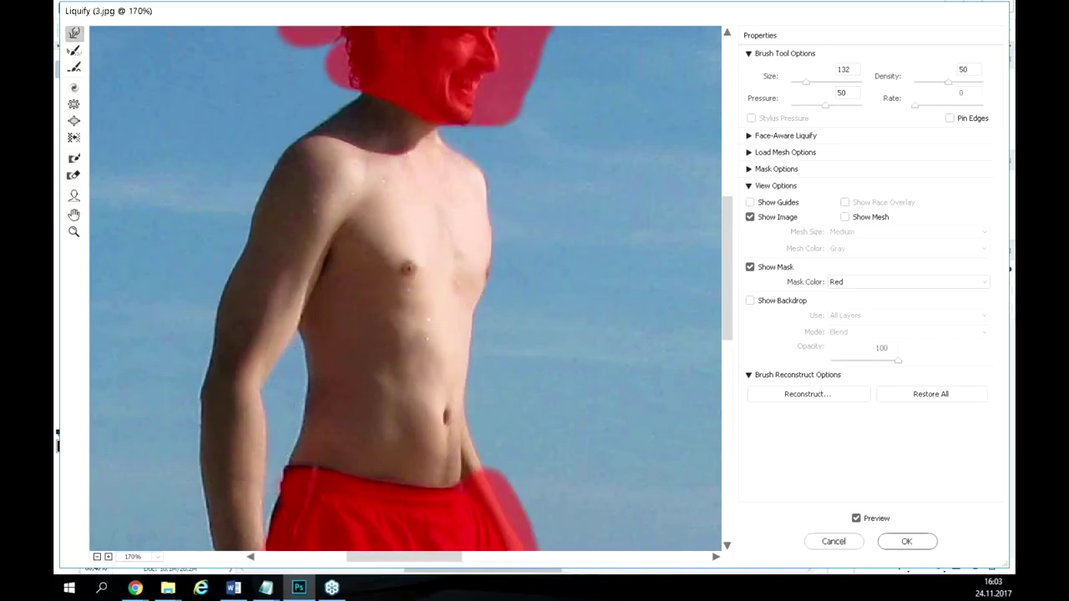
key(Return)
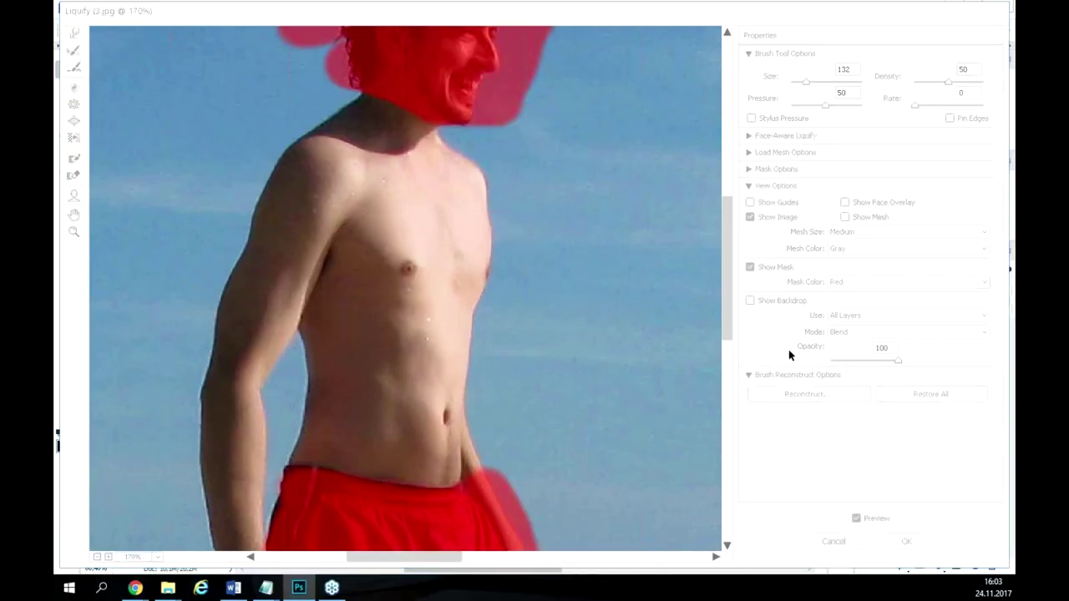
Toggle the freeze mask and the original-body backdrop to compare the result.
click(762, 270)
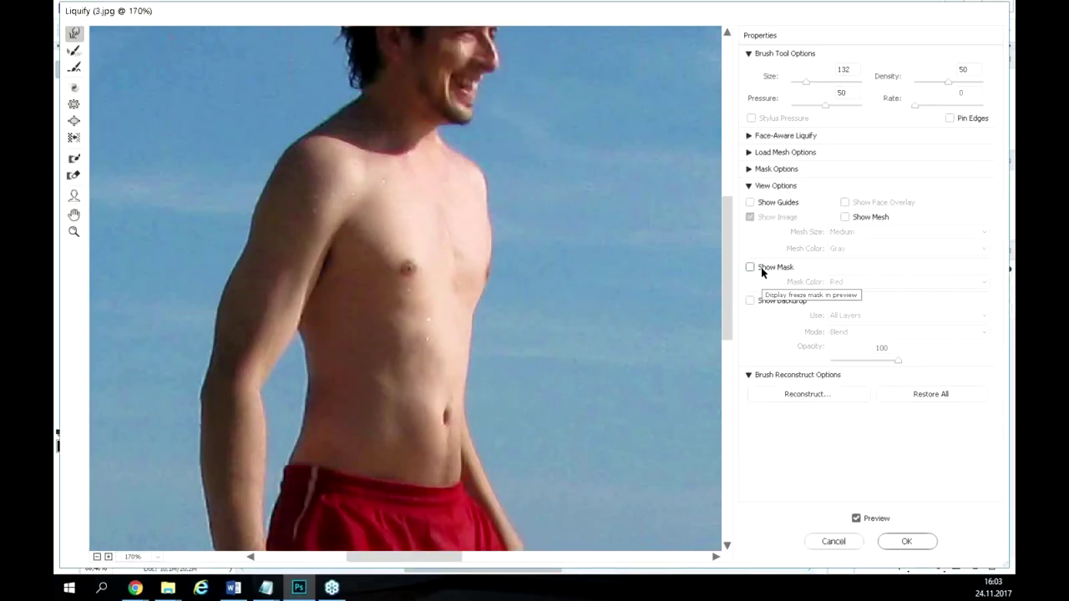
click(761, 270)
click(750, 302)
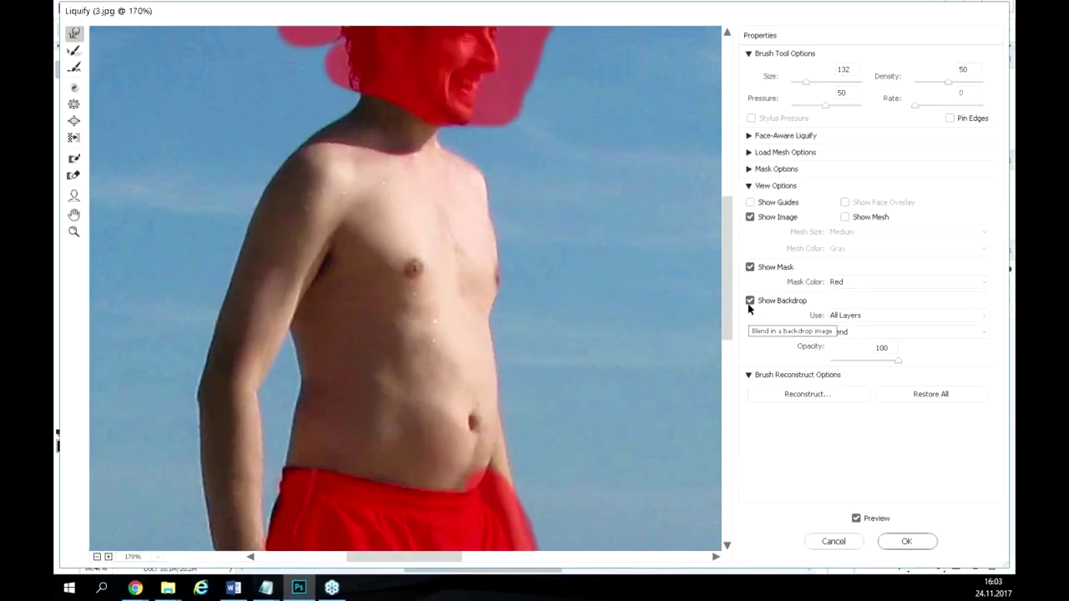
click(749, 301)
click(750, 302)
click(749, 302)
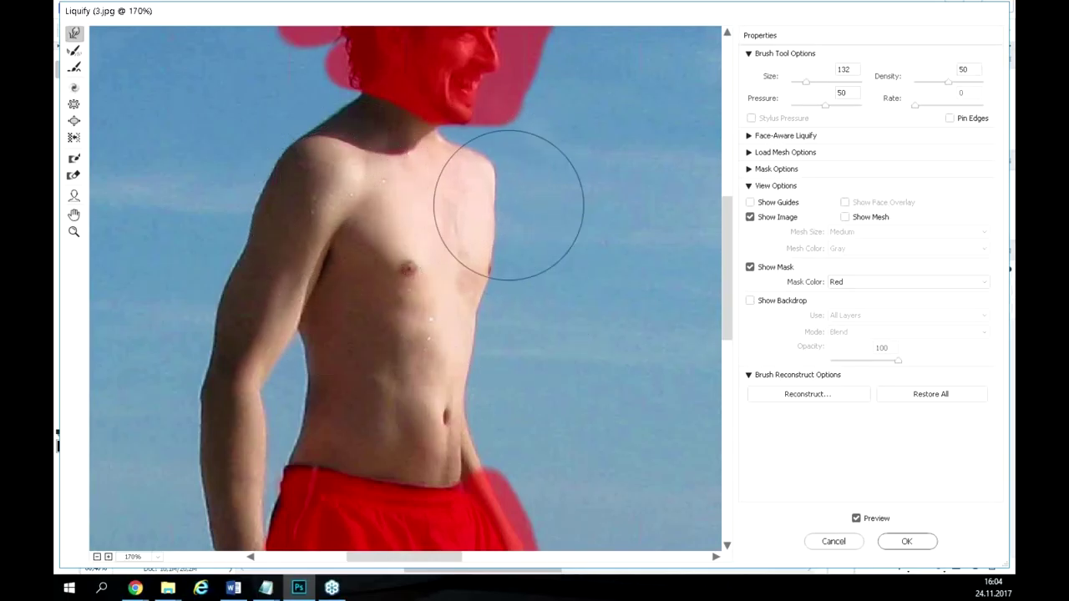
scroll(516, 298, down, 2)
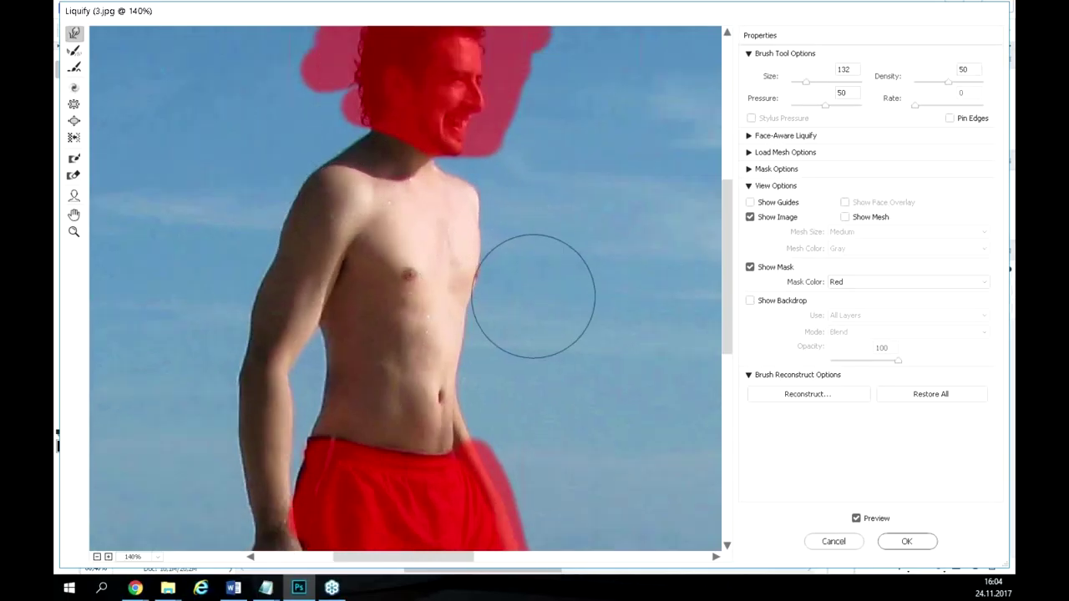
scroll(549, 296, down, 4)
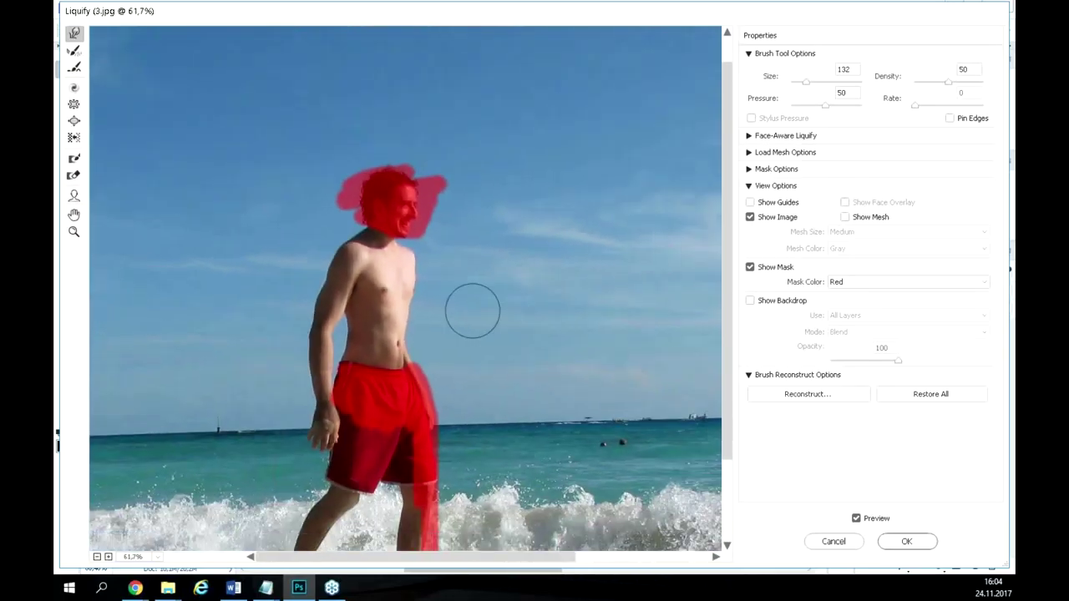
click(781, 302)
click(782, 305)
click(781, 305)
click(781, 305)
click(781, 305)
click(781, 305)
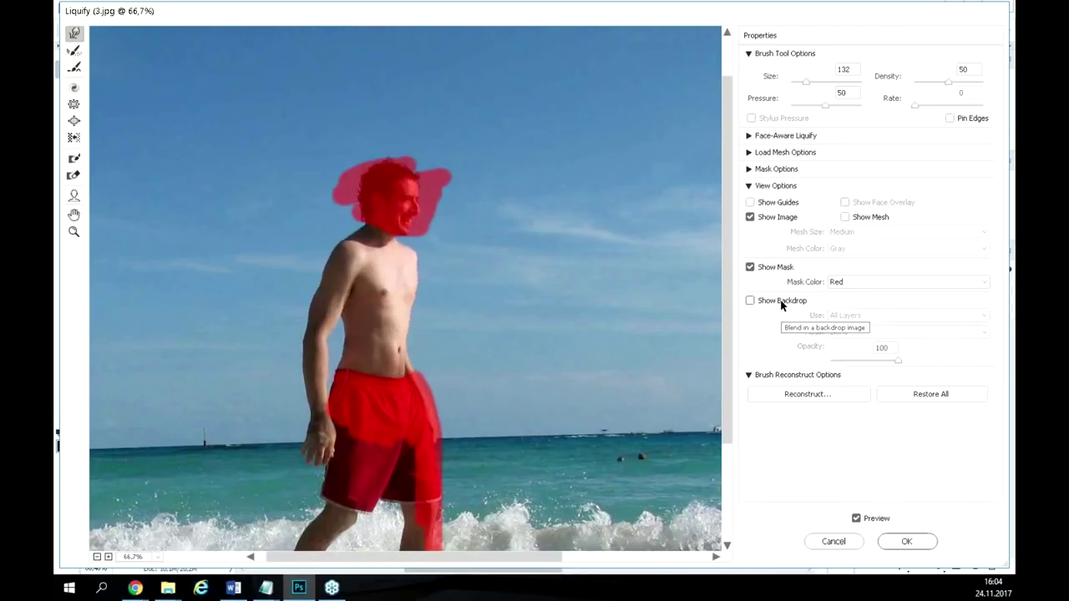
click(781, 305)
click(781, 305)
click(782, 305)
click(781, 305)
click(781, 305)
click(782, 305)
scroll(305, 351, up, 3)
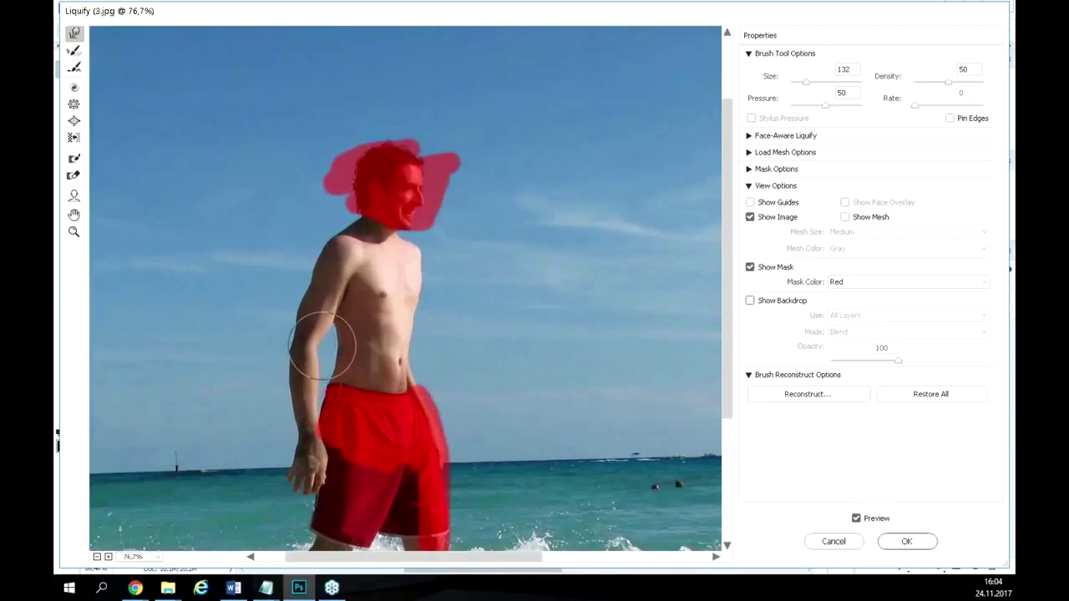
scroll(301, 346, up, 5)
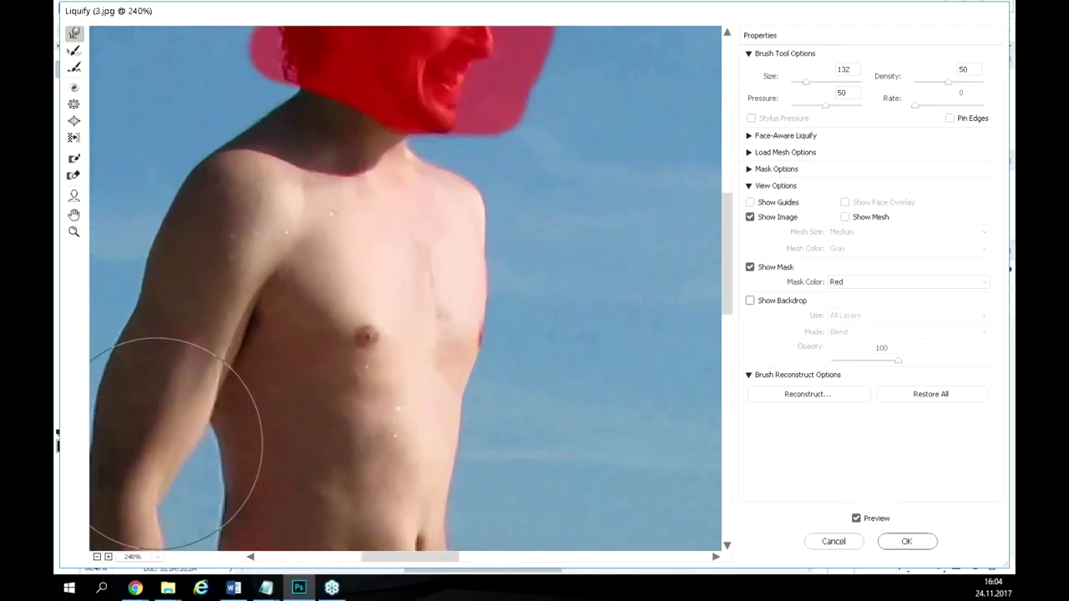
click(750, 300)
scroll(167, 254, up, 1)
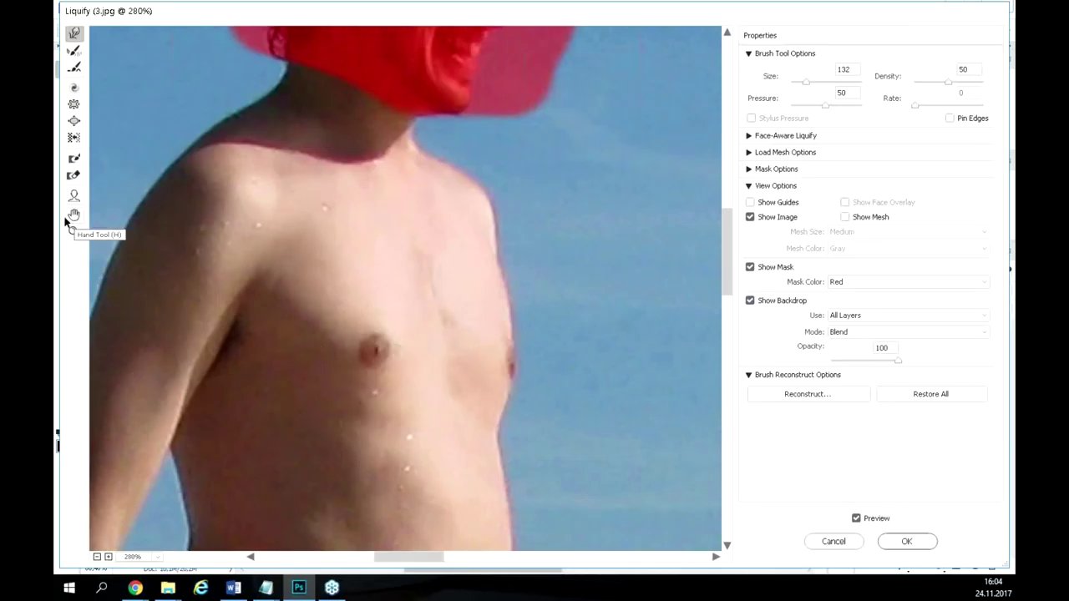
click(765, 306)
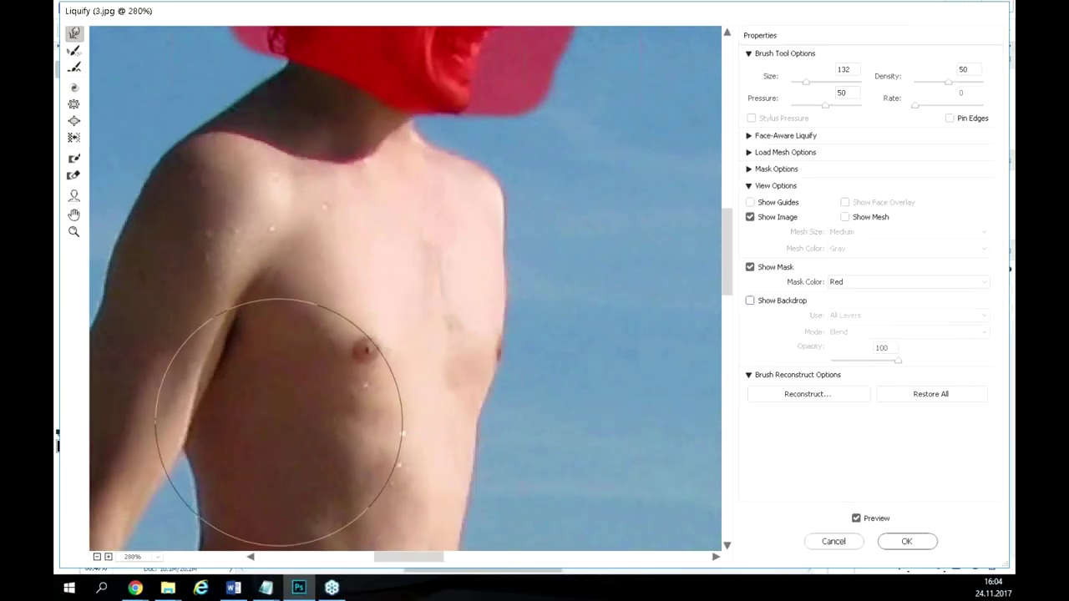
click(74, 215)
drag(190, 362, 266, 205)
click(73, 104)
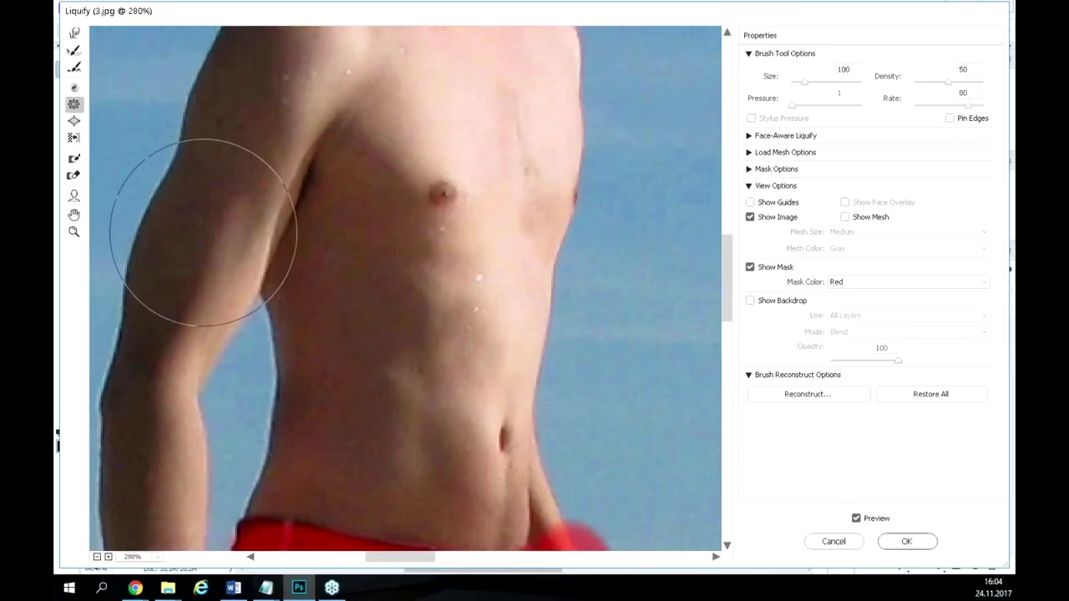
click(73, 33)
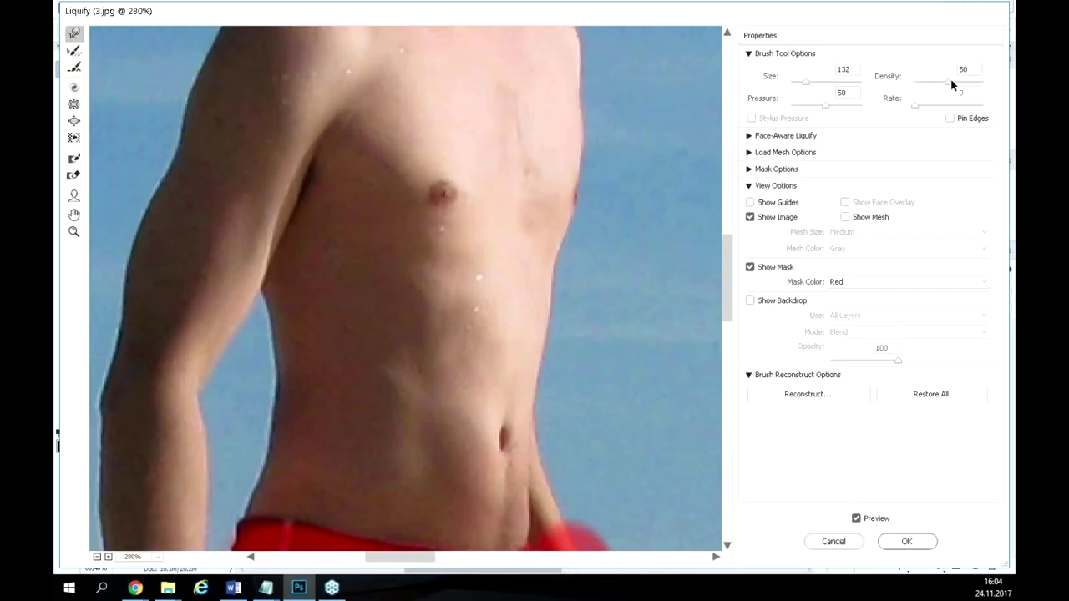
Set the Forward Warp brush to size 40 and push the waist contour inward.
drag(806, 82, 798, 82)
drag(798, 85, 802, 82)
mouse_move(297, 325)
mouse_down()
mouse_move(268, 292)
mouse_move(279, 275)
mouse_move(267, 282)
mouse_up()
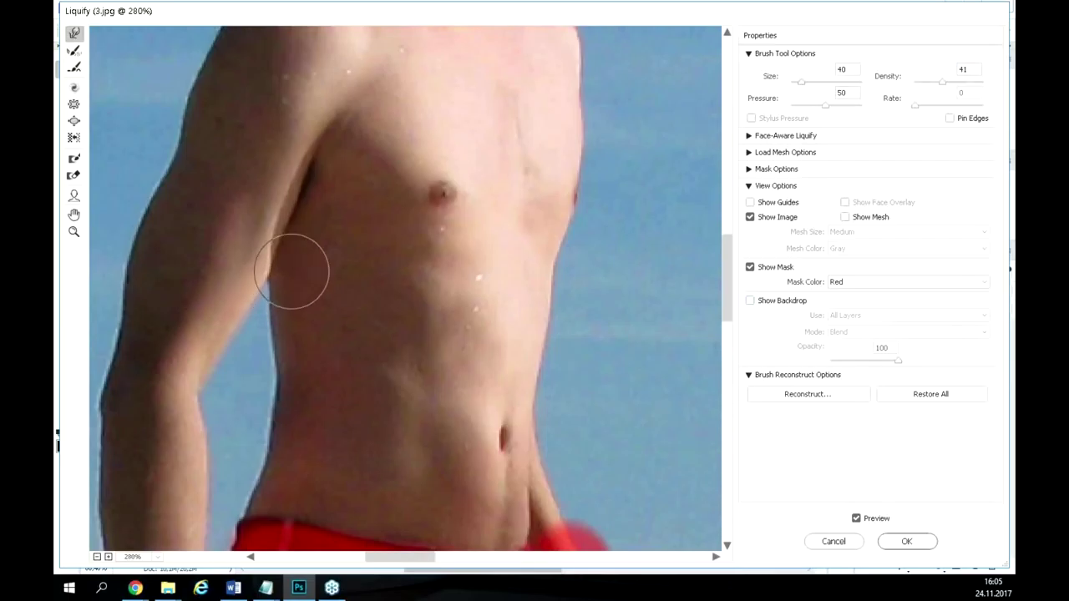
Zoom in on the chest and push its right edge slightly outward.
key(ctrl+minus)
key(ctrl+minus)
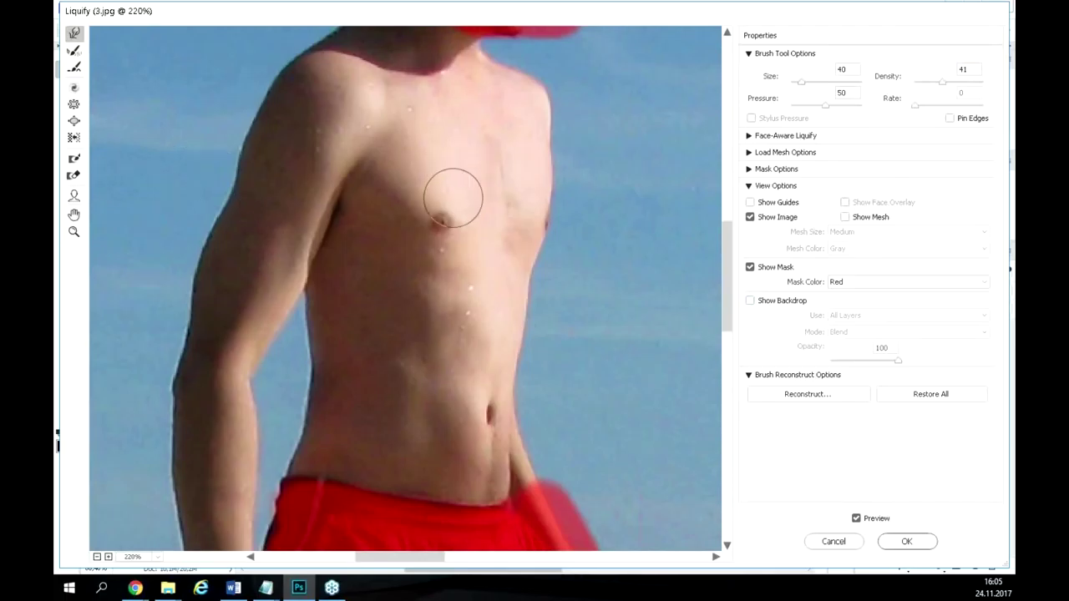
key(ctrl+plus)
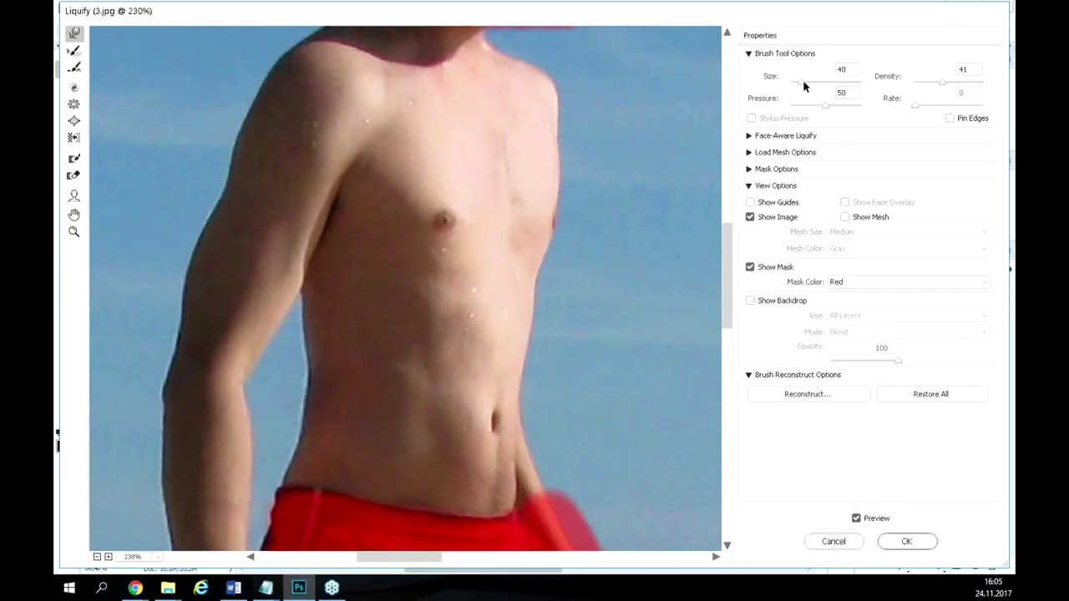
mouse_move(534, 147)
mouse_down()
mouse_move(547, 129)
mouse_move(532, 134)
mouse_move(579, 121)
mouse_move(585, 131)
mouse_move(549, 318)
mouse_move(607, 271)
mouse_move(596, 315)
mouse_move(603, 218)
mouse_move(465, 264)
mouse_move(425, 214)
mouse_move(404, 214)
mouse_move(436, 294)
mouse_move(490, 310)
mouse_move(597, 215)
mouse_move(627, 145)
mouse_up()
scroll(585, 262, down, 8)
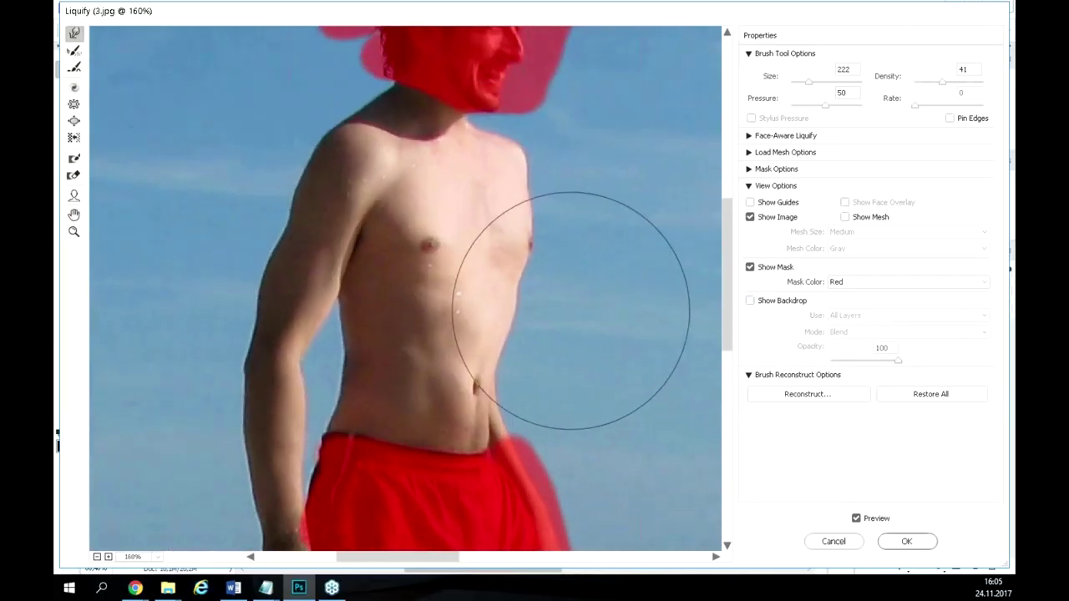
scroll(544, 315, up, 2)
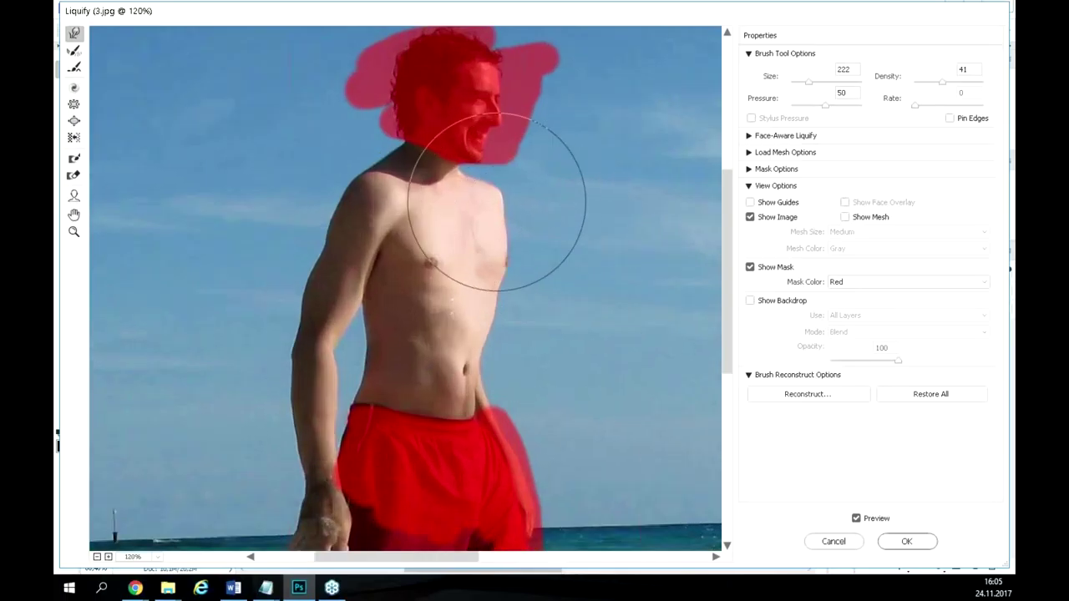
Switch to the Bloat Tool at size 80 and show the Medium, Gray mesh over the torso.
key(b)
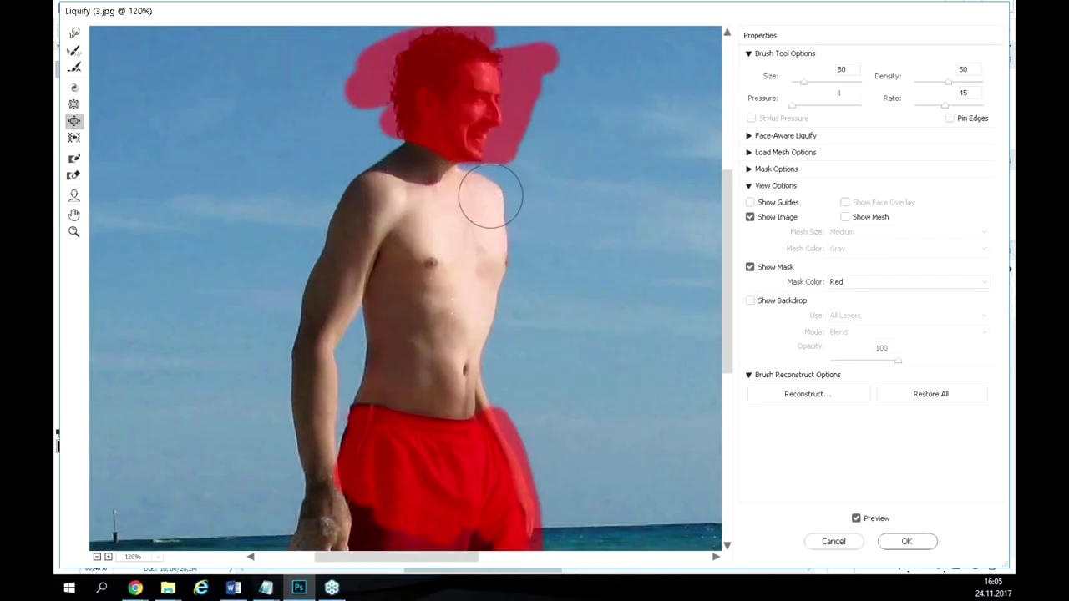
key(ctrl+plus)
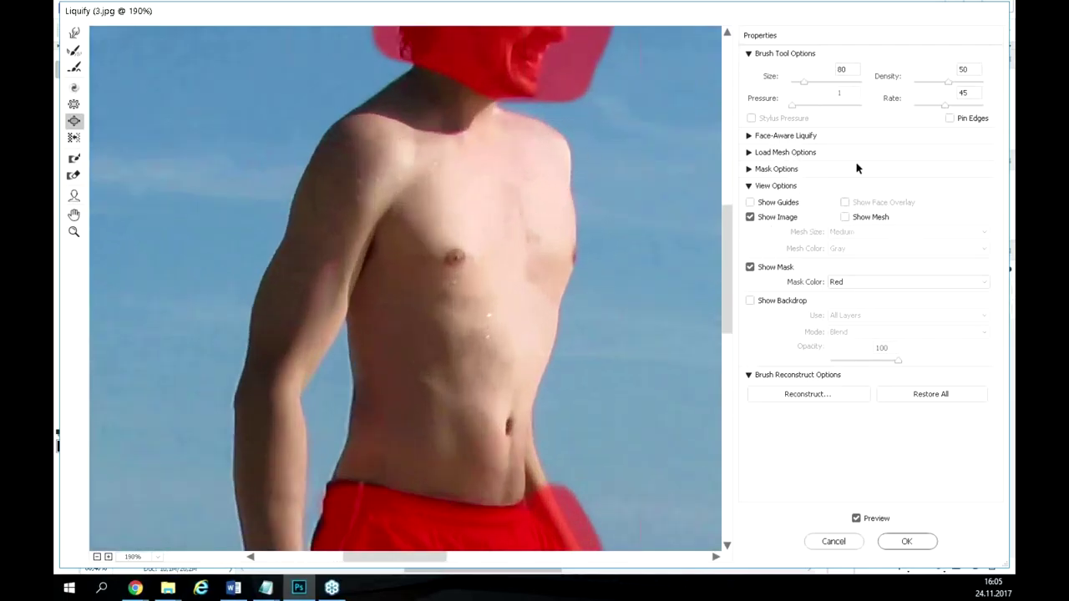
click(878, 216)
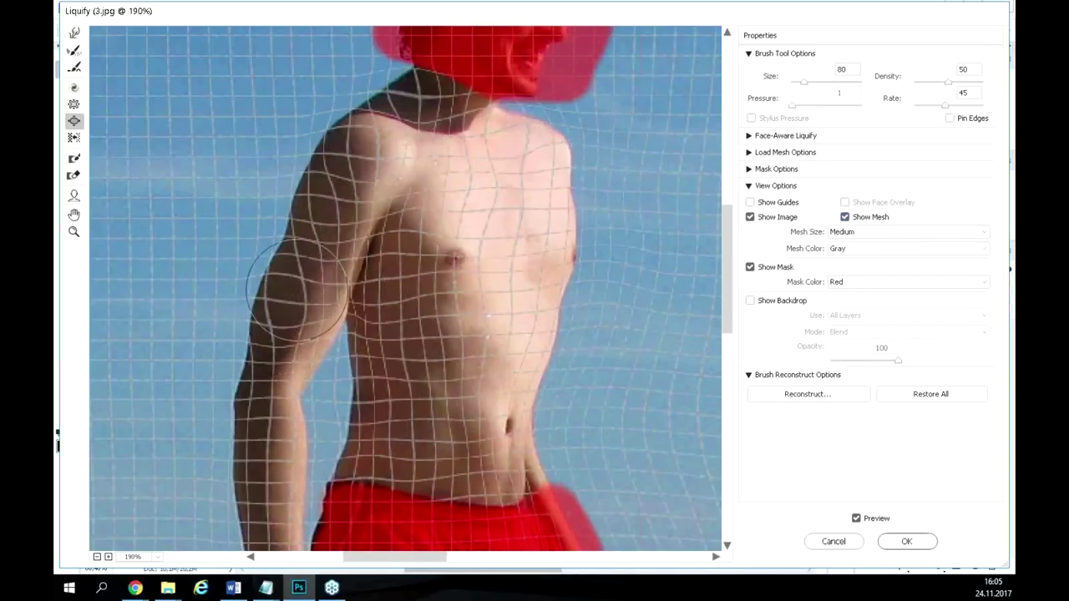
Smooth out the distortions across the torso with the Smooth Tool.
scroll(265, 330, up, 2)
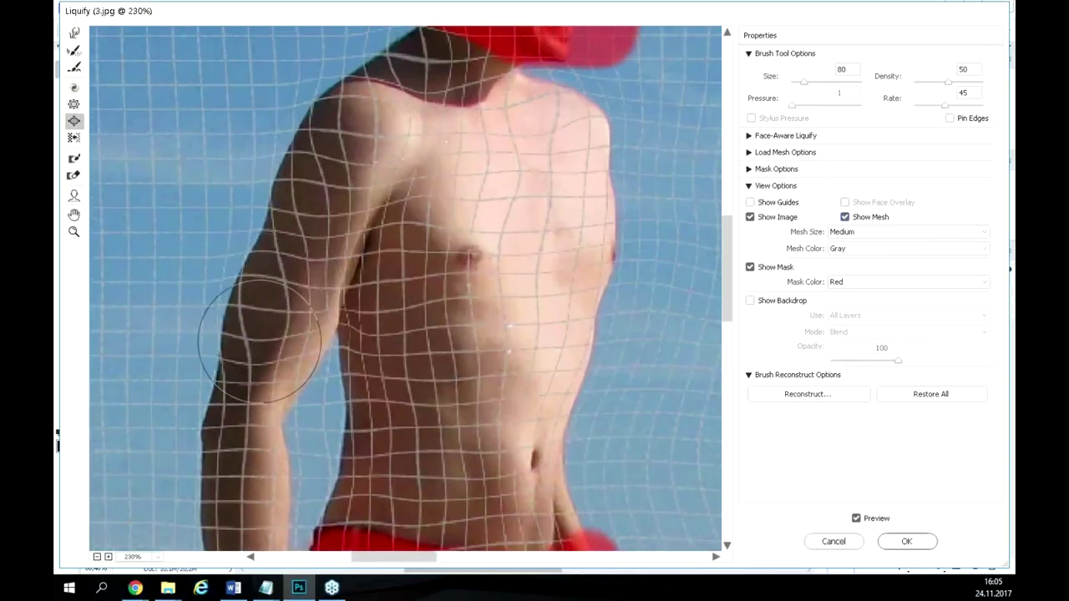
click(75, 70)
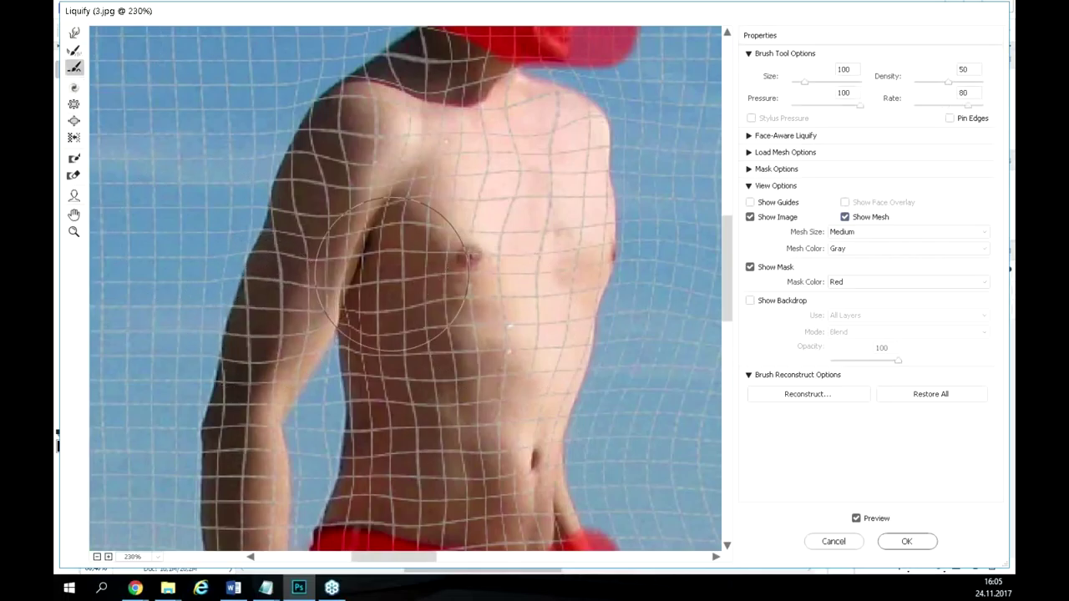
scroll(632, 442, down, 2)
scroll(639, 326, up, 1)
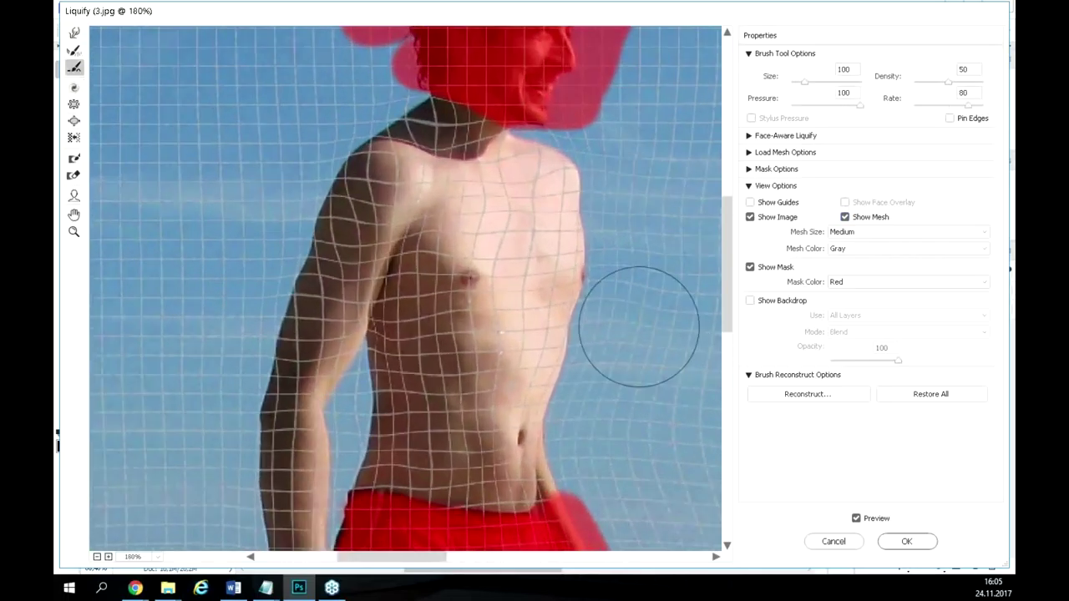
scroll(639, 326, up, 1)
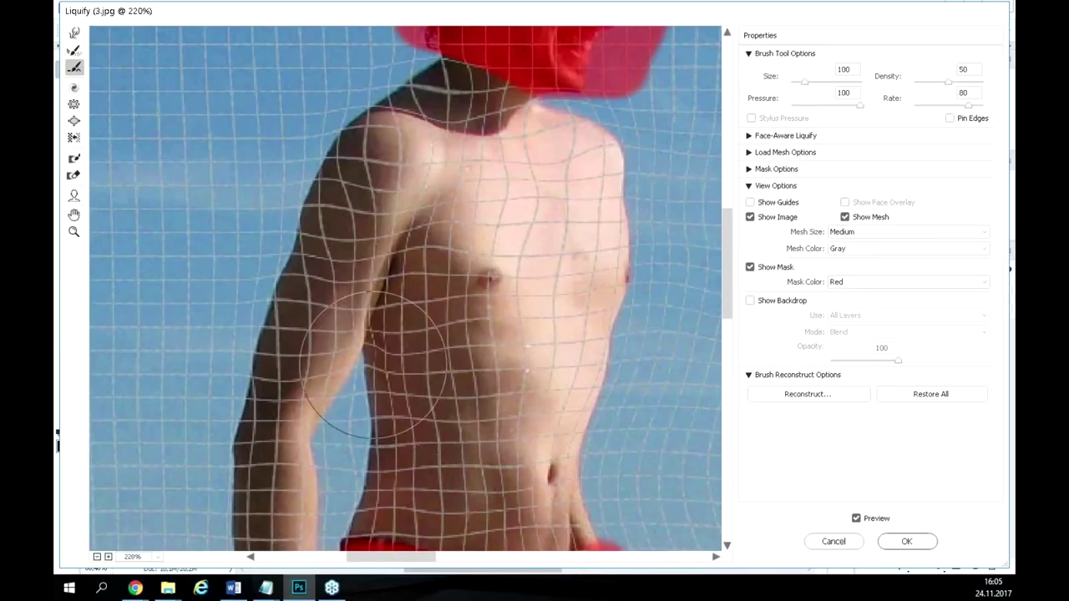
scroll(375, 365, up, 1)
scroll(508, 394, down, 1)
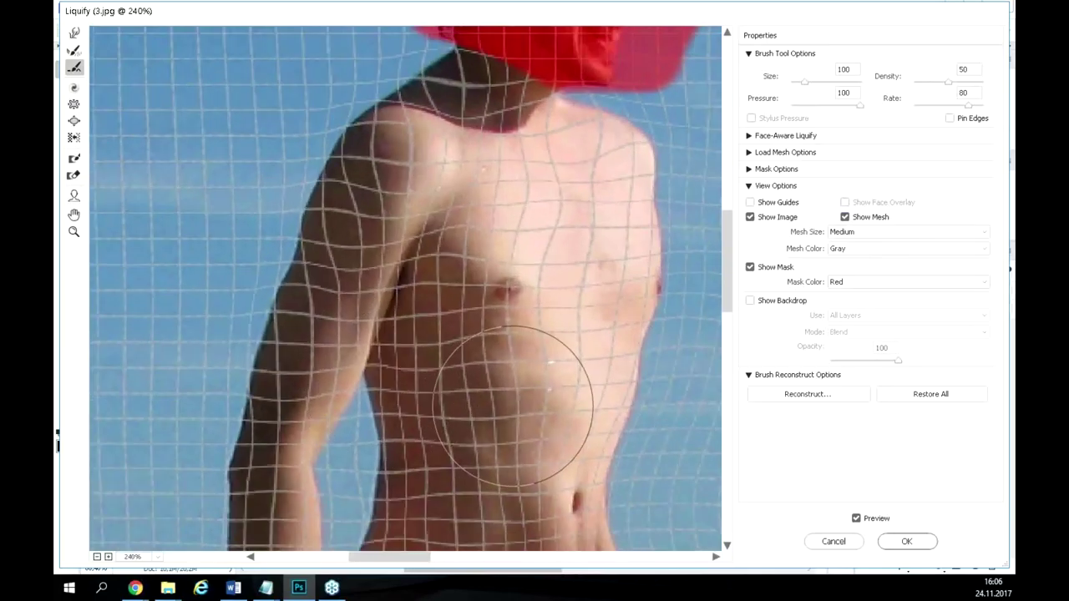
scroll(513, 405, down, 2)
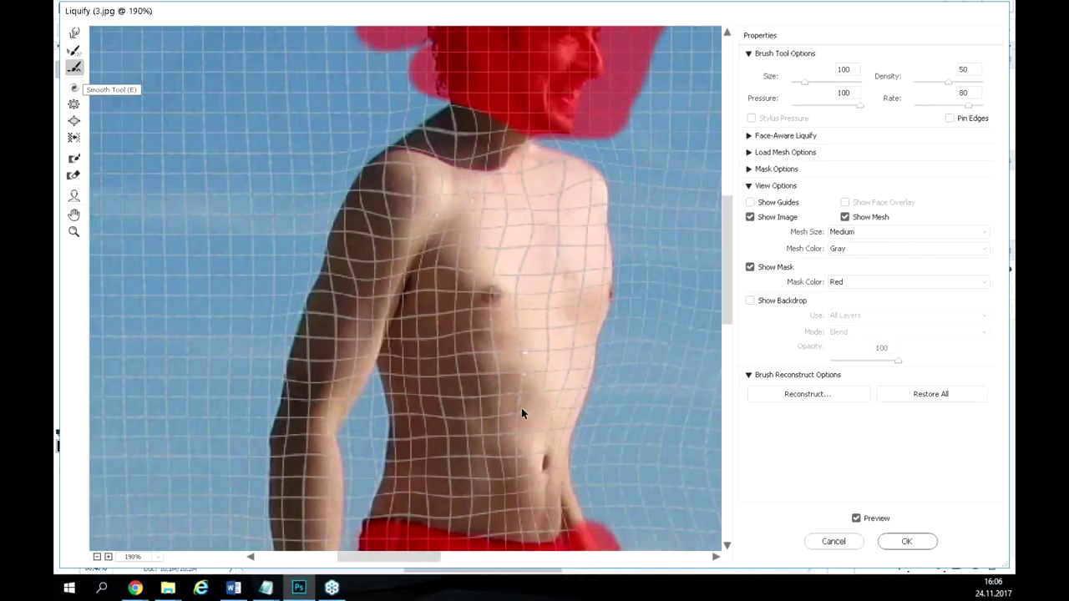
scroll(430, 318, down, 2)
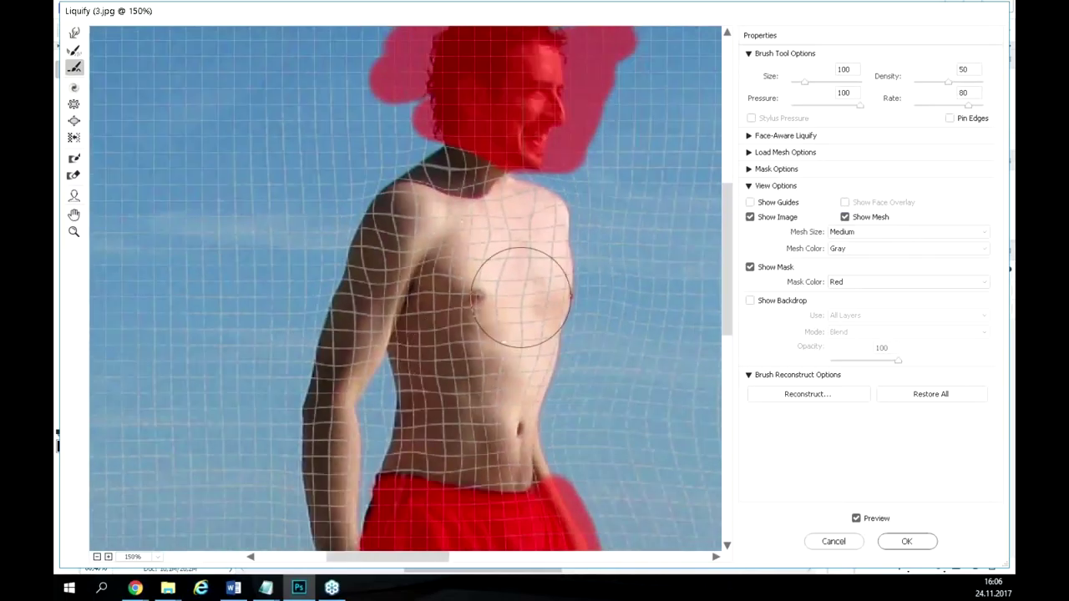
scroll(604, 312, down, 2)
scroll(573, 289, up, 1)
scroll(621, 231, up, 2)
scroll(640, 236, up, 1)
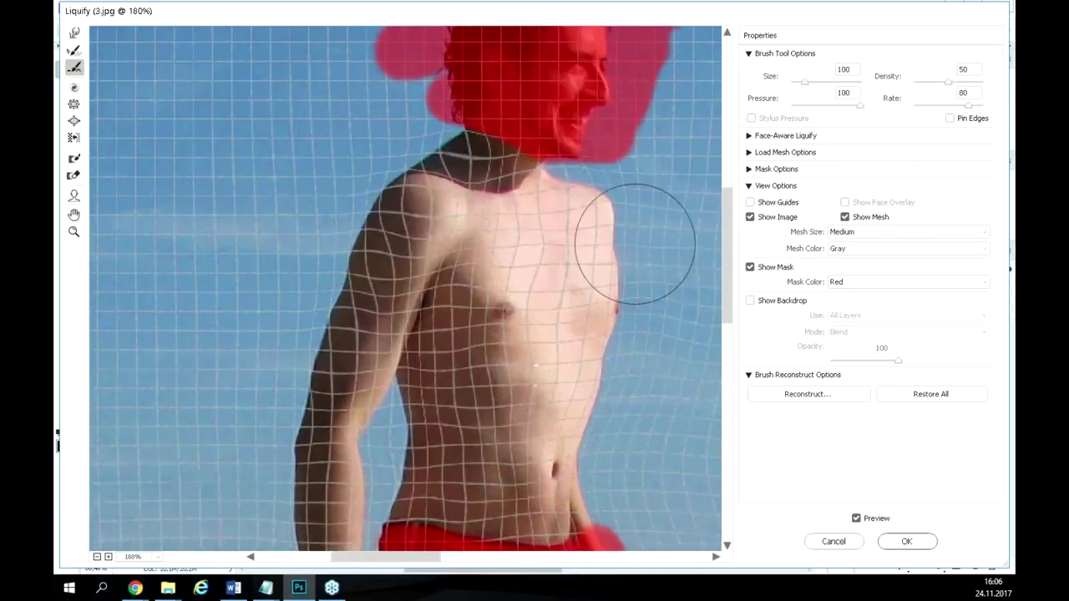
scroll(477, 274, up, 1)
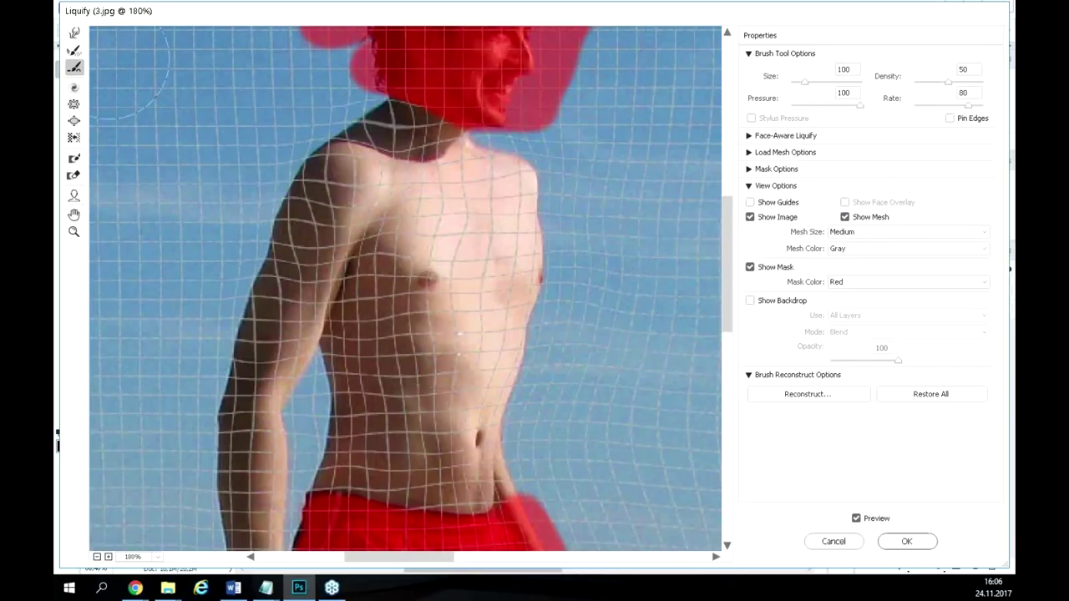
Hide the mesh and zoom out to view the whole reshaped figure.
click(844, 219)
key(ctrl+minus)
key(ctrl+minus)
key(ctrl+minus)
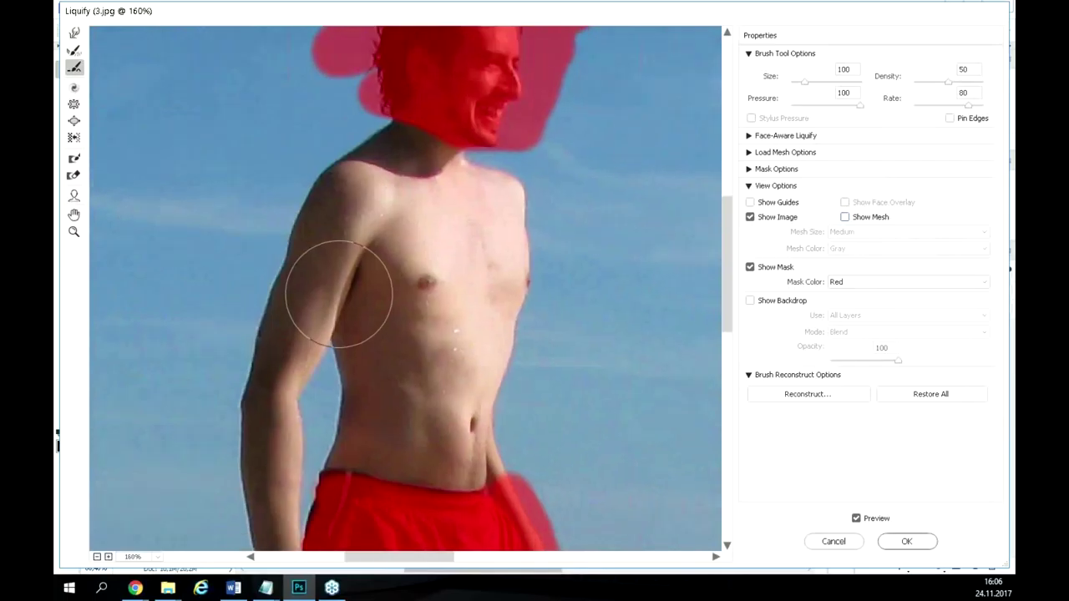
scroll(381, 275, down, 1)
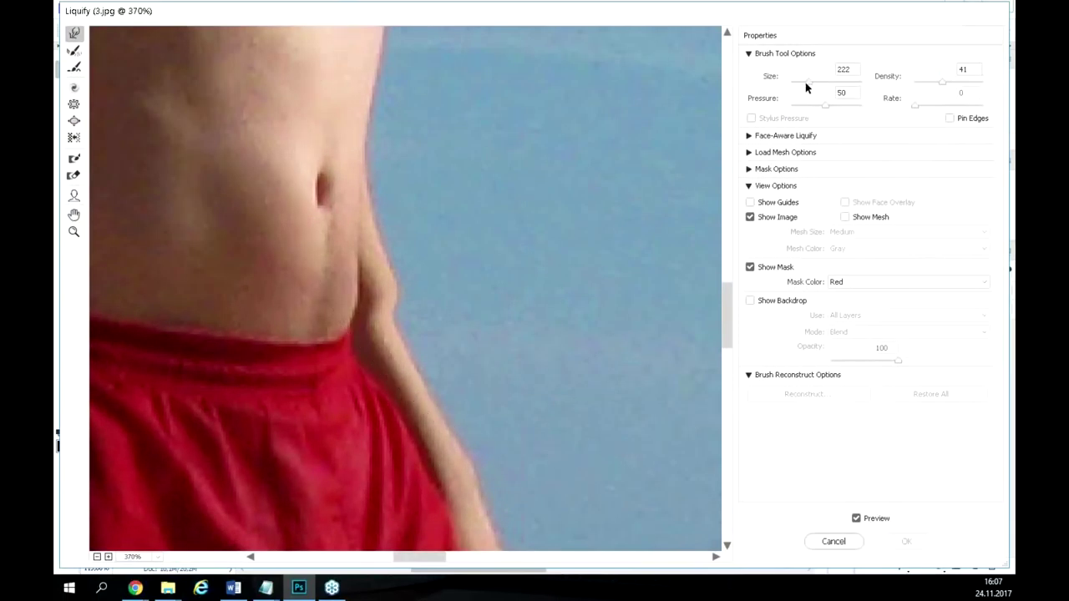
With a smaller brush, tuck in the hip edge above the red shorts and fit the photo.
drag(805, 82, 800, 82)
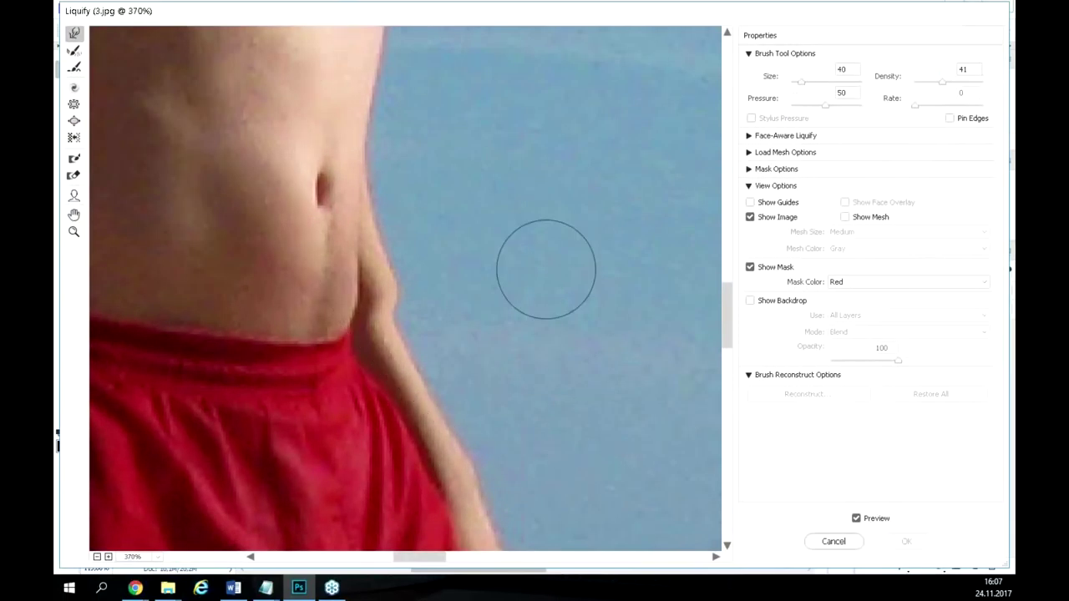
drag(398, 354, 401, 343)
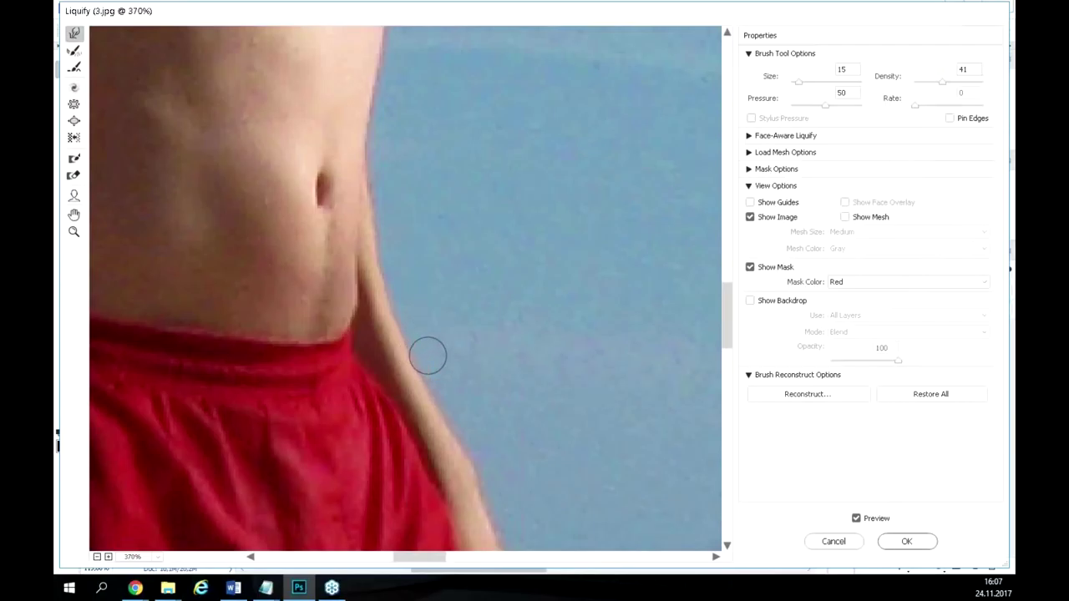
key(ctrl+0)
Apply Liquify and close the photo, agreeing to save the changes.
key(Return)
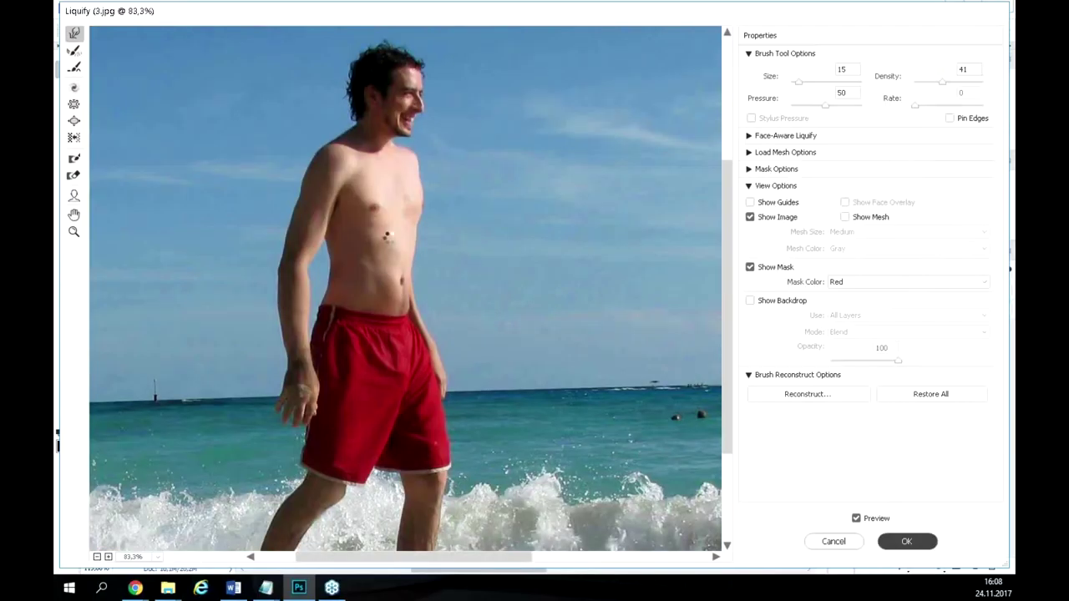
key(ctrl+w)
key(Return)
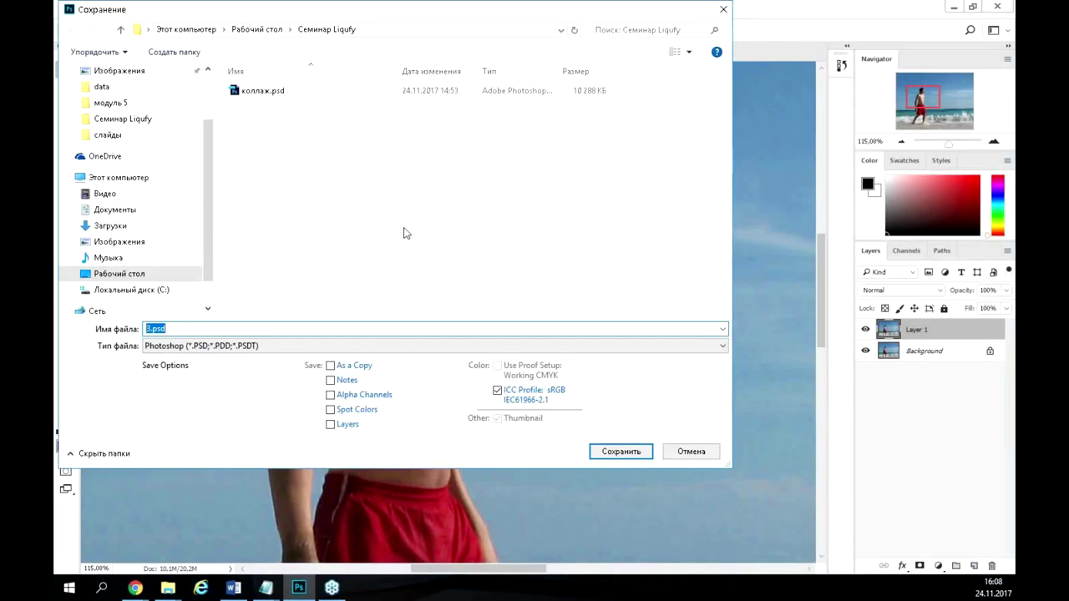
Save the beach photo as 3.psd and open the portrait 2.1.jpg.
click(640, 456)
double_click(346, 260)
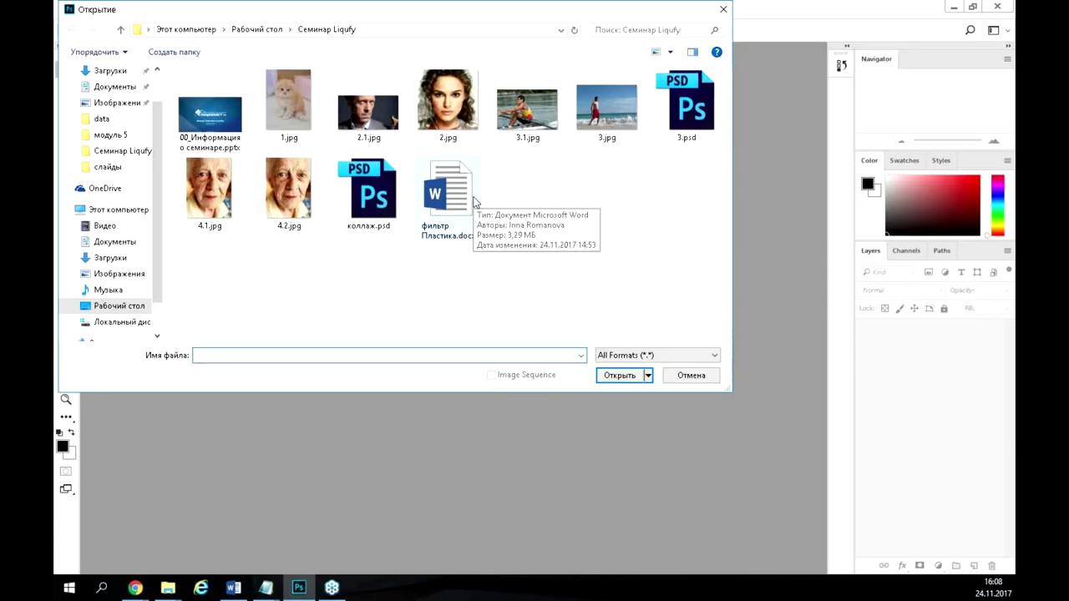
click(440, 102)
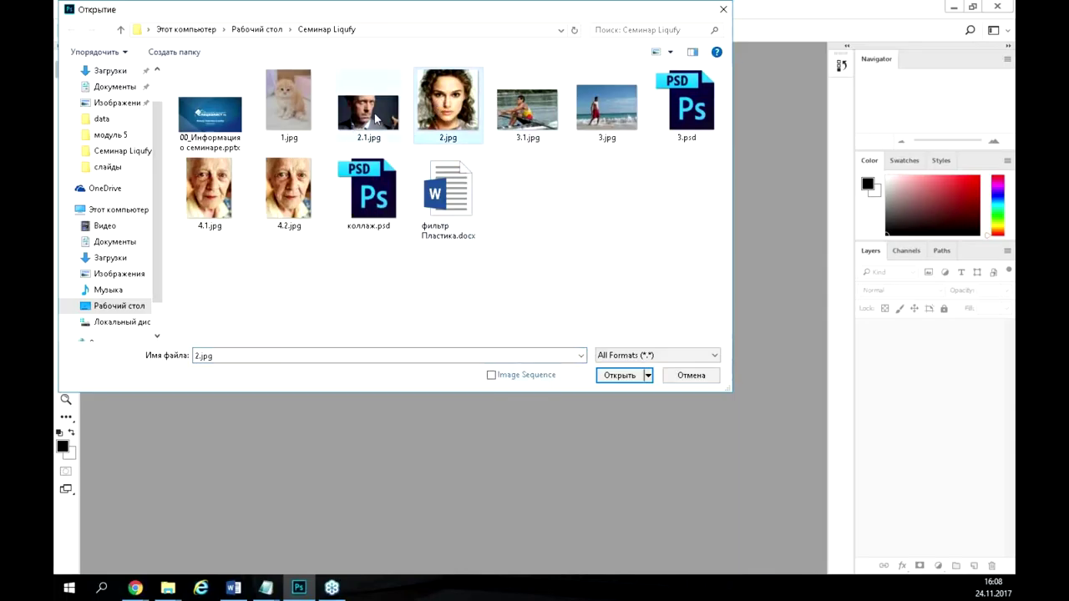
double_click(375, 119)
scroll(422, 196, up, 5)
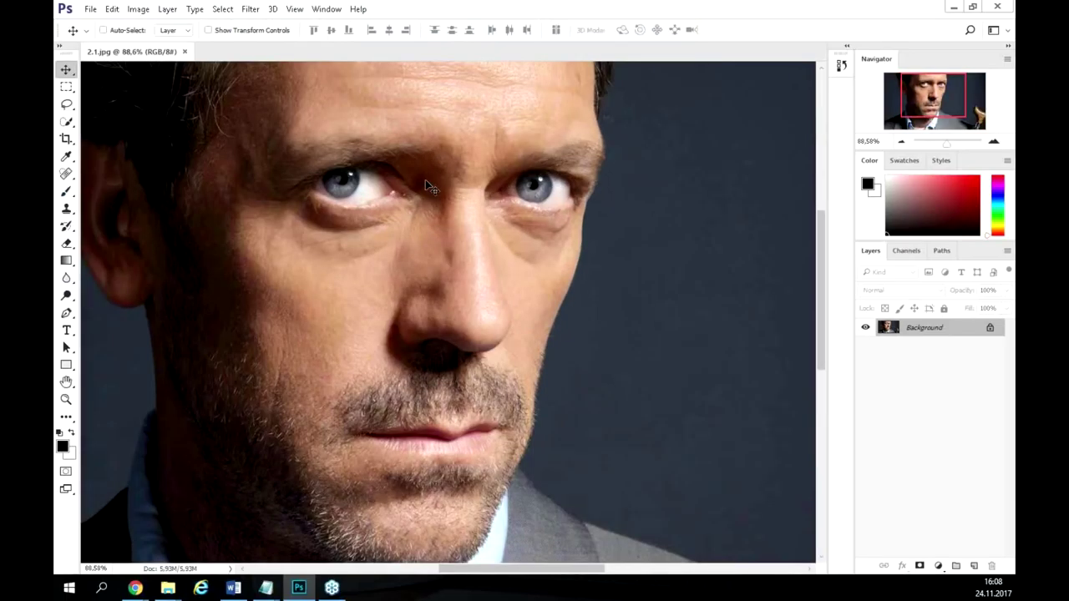
Zoom out and launch Filter > Liquify on the 2.1.jpg portrait.
scroll(425, 180, down, 2)
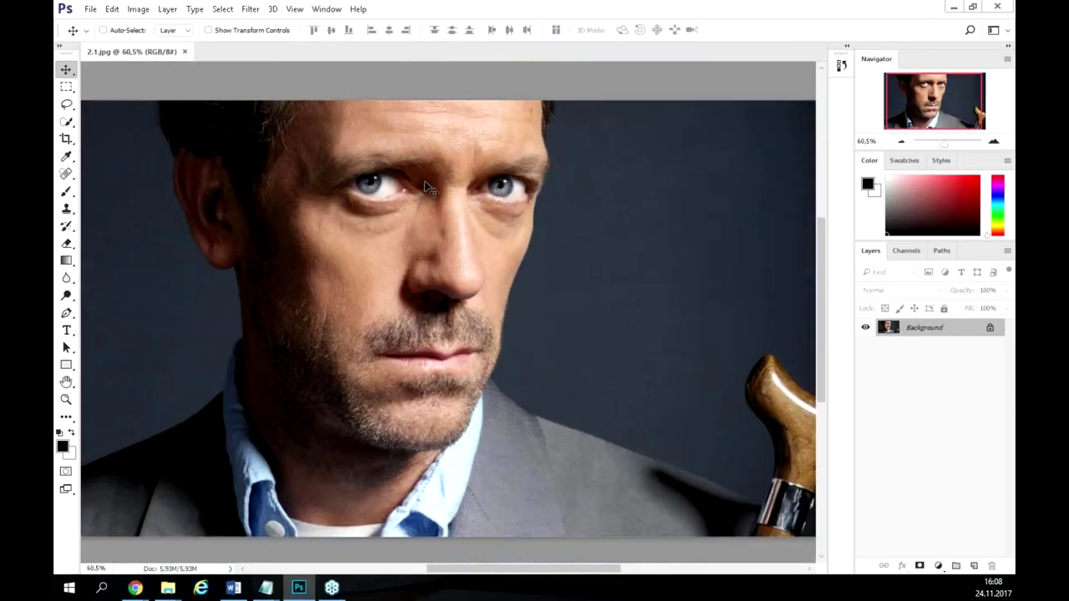
click(249, 10)
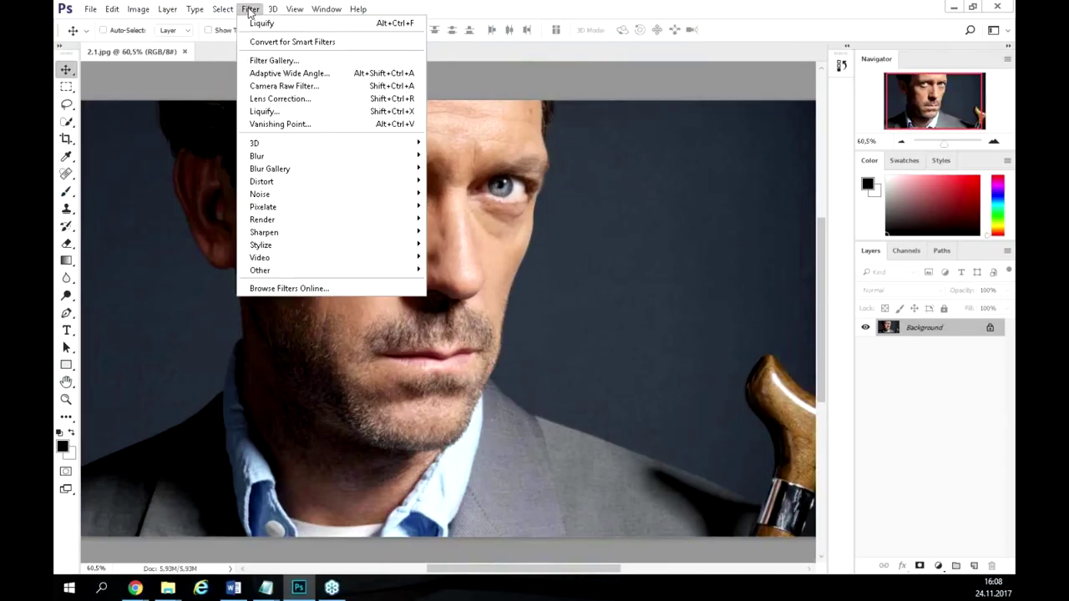
click(261, 112)
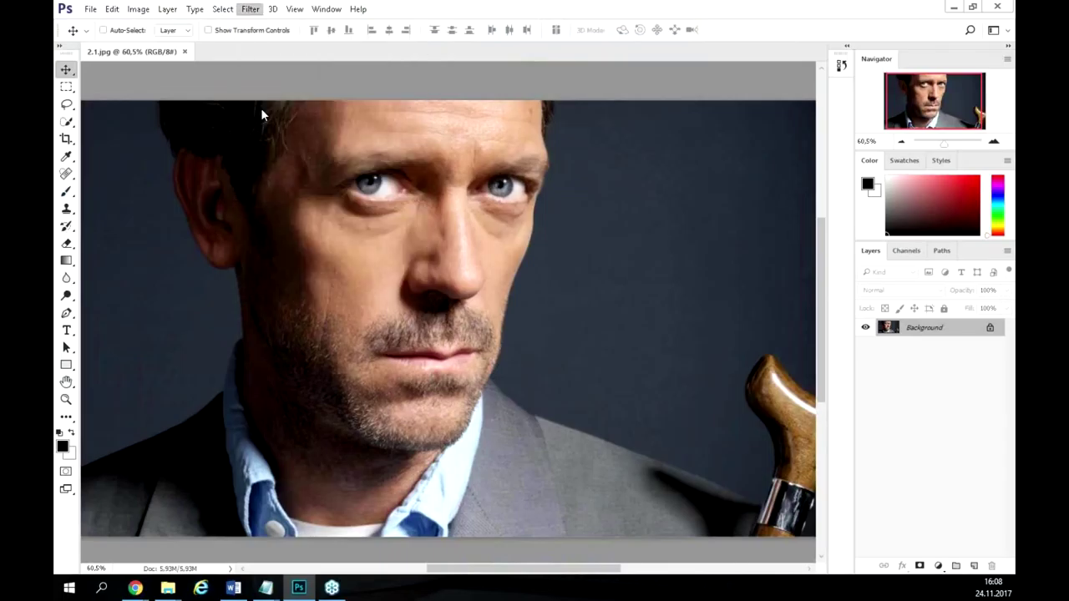
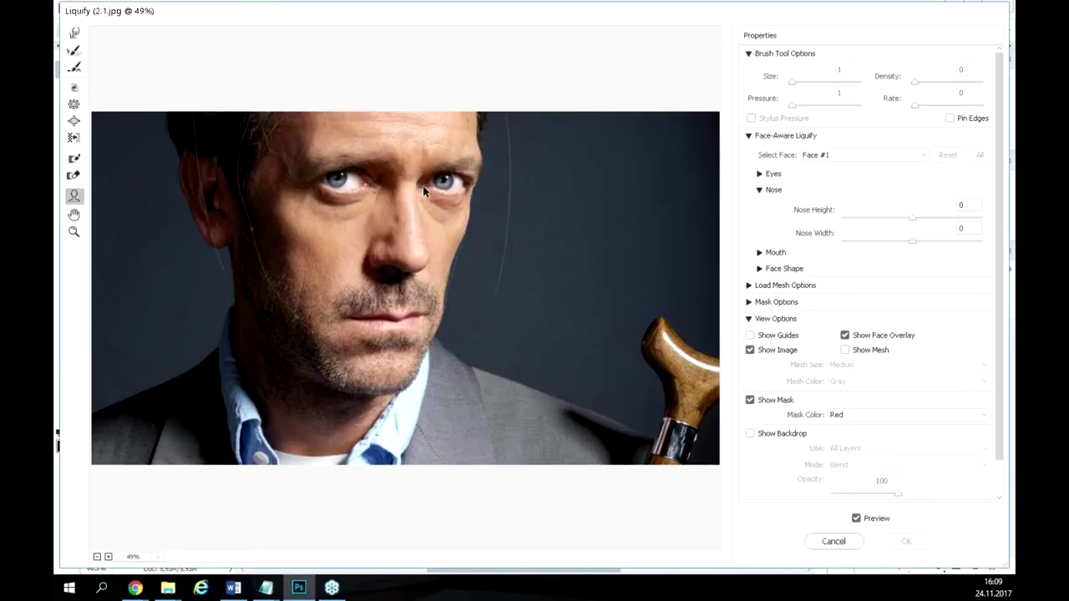
Narrow the face slightly, then push the Jawline to maximum and back to 85.
mouse_move(389, 176)
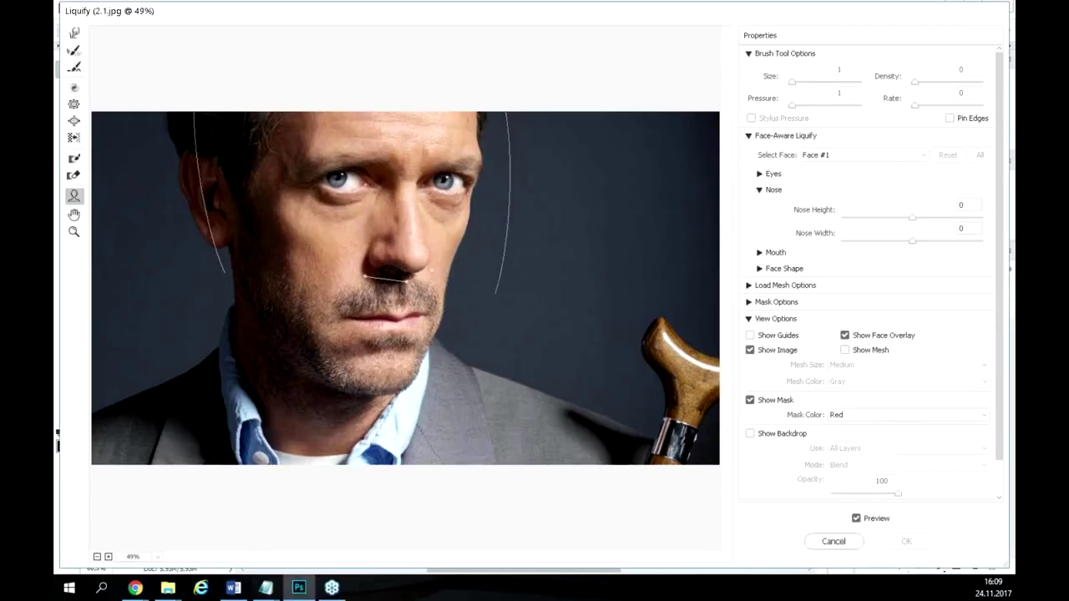
mouse_move(303, 283)
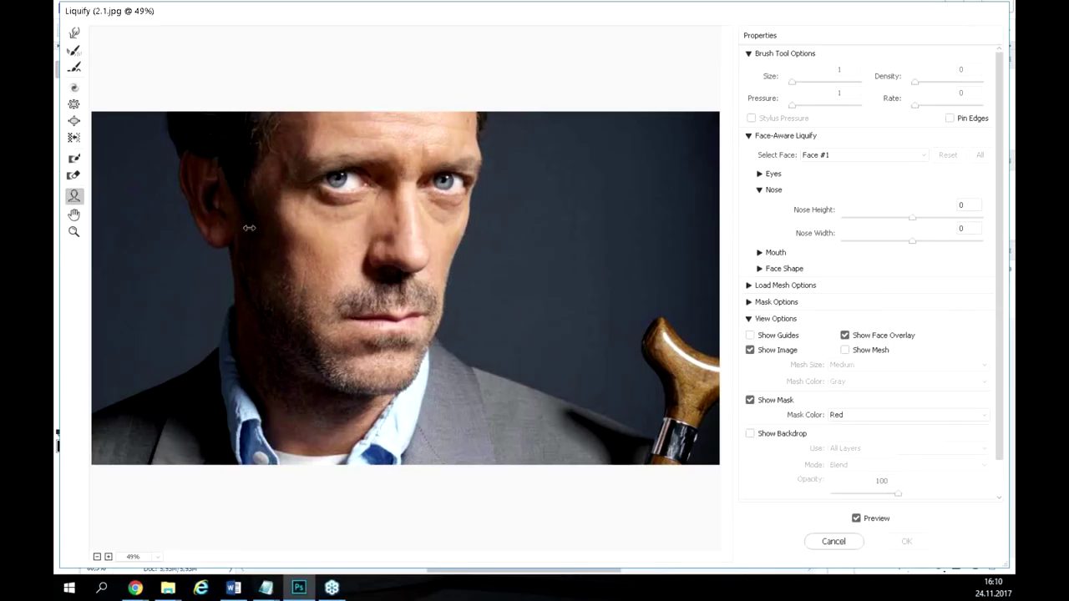
drag(249, 228, 250, 228)
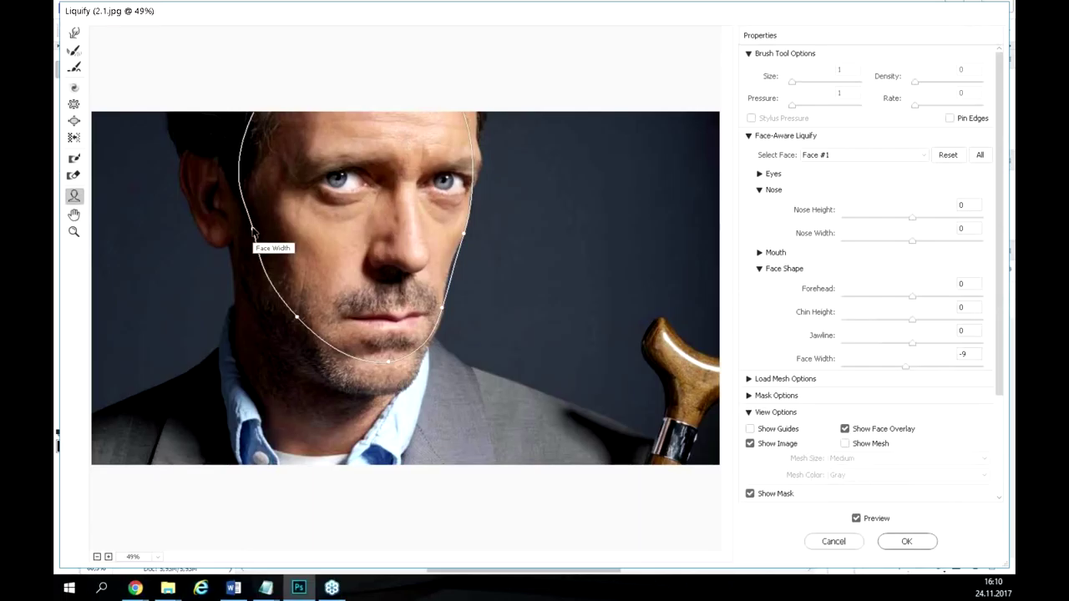
key(Return)
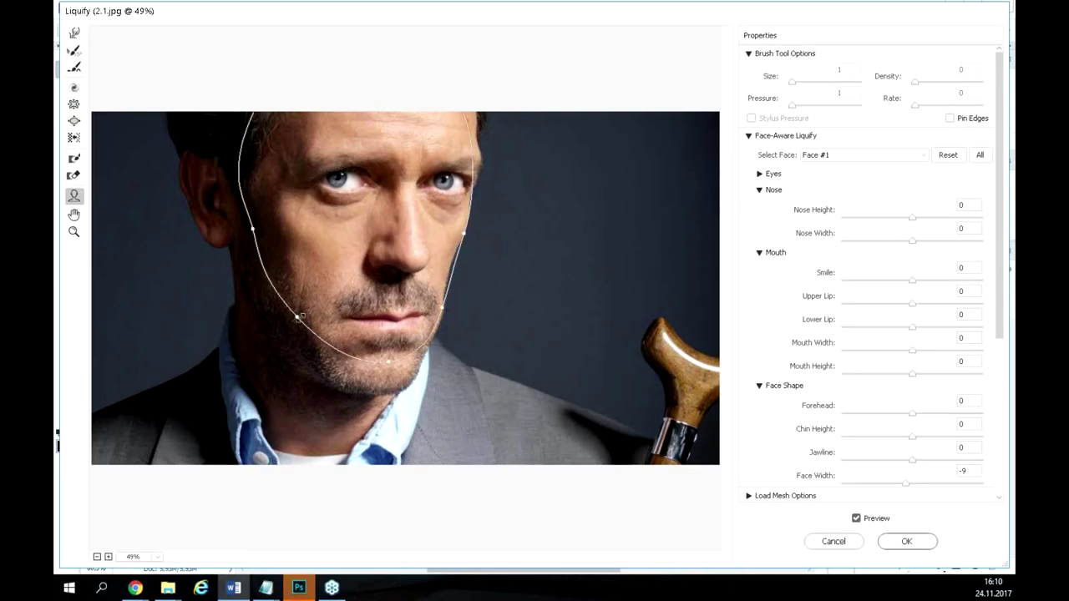
drag(302, 318, 255, 329)
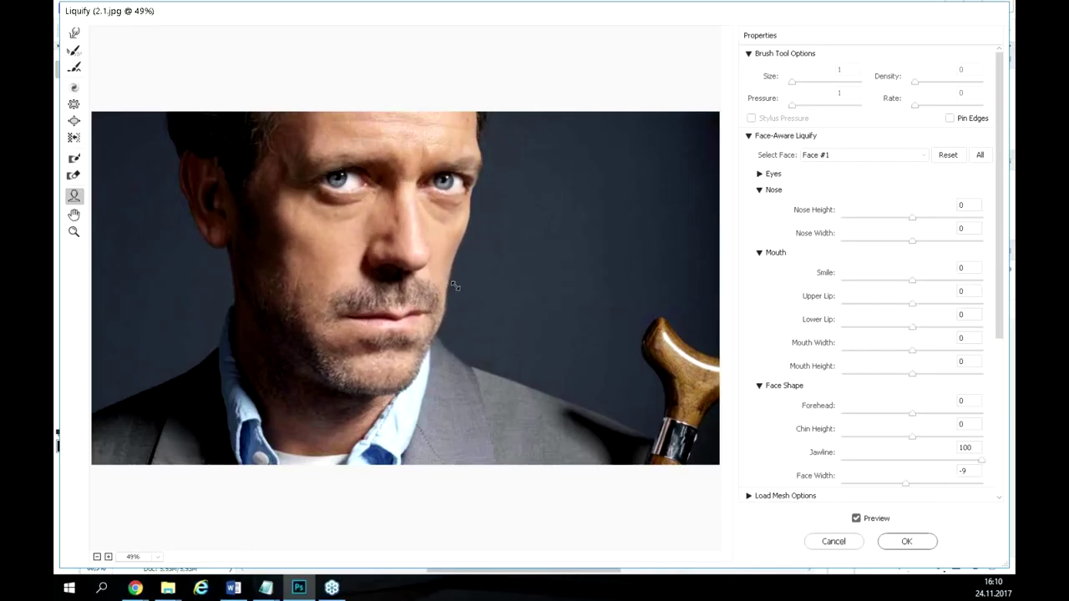
drag(458, 285, 453, 291)
Set Face Width to 28 and Chin Height to 27, and thin the upper lip.
drag(250, 227, 241, 228)
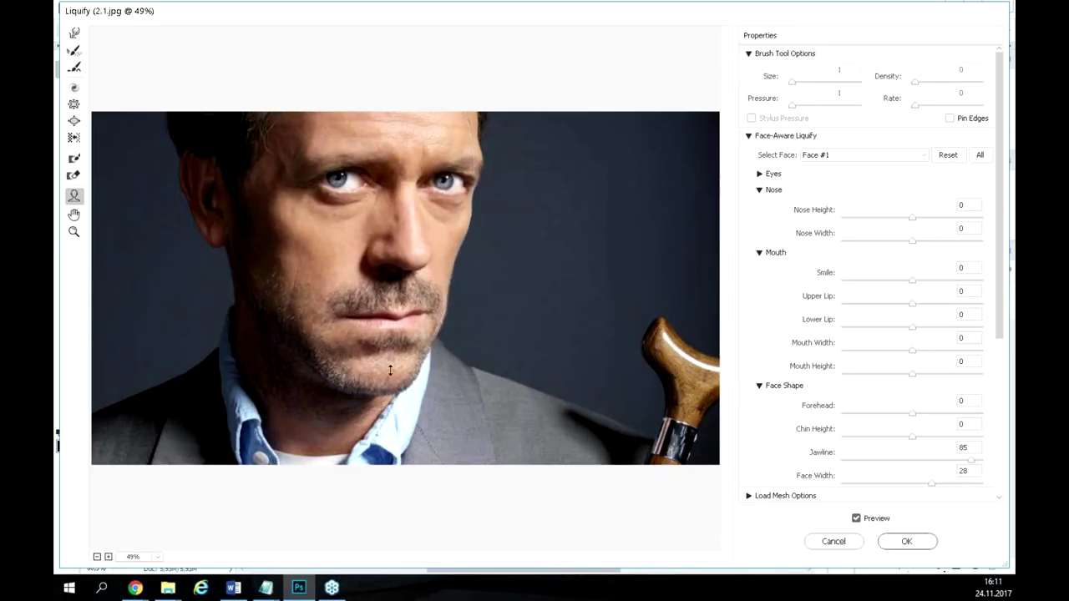
drag(392, 356, 393, 354)
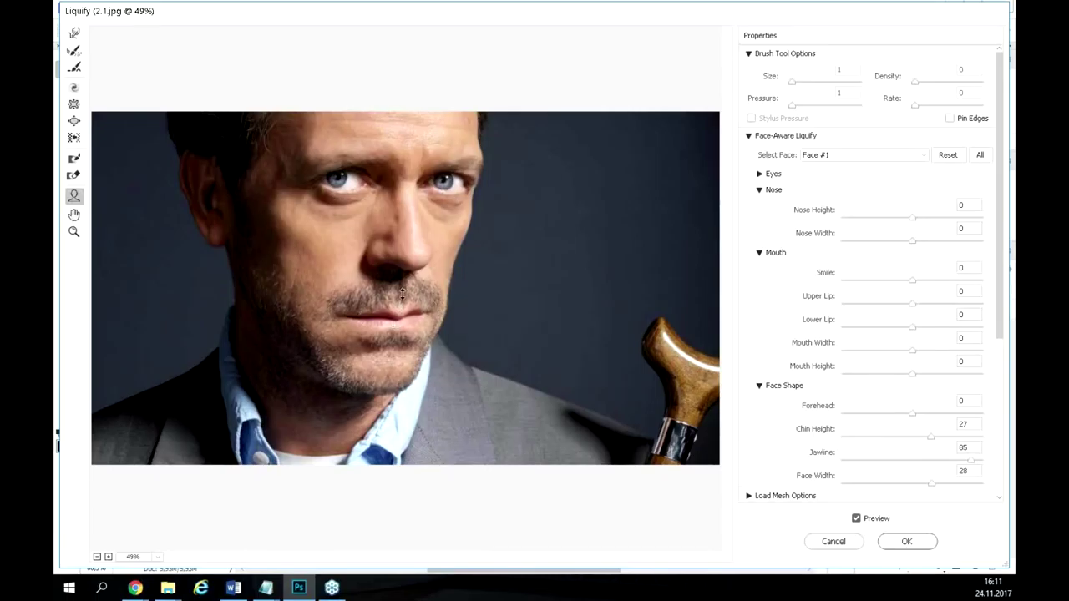
drag(400, 308, 397, 328)
mouse_move(327, 308)
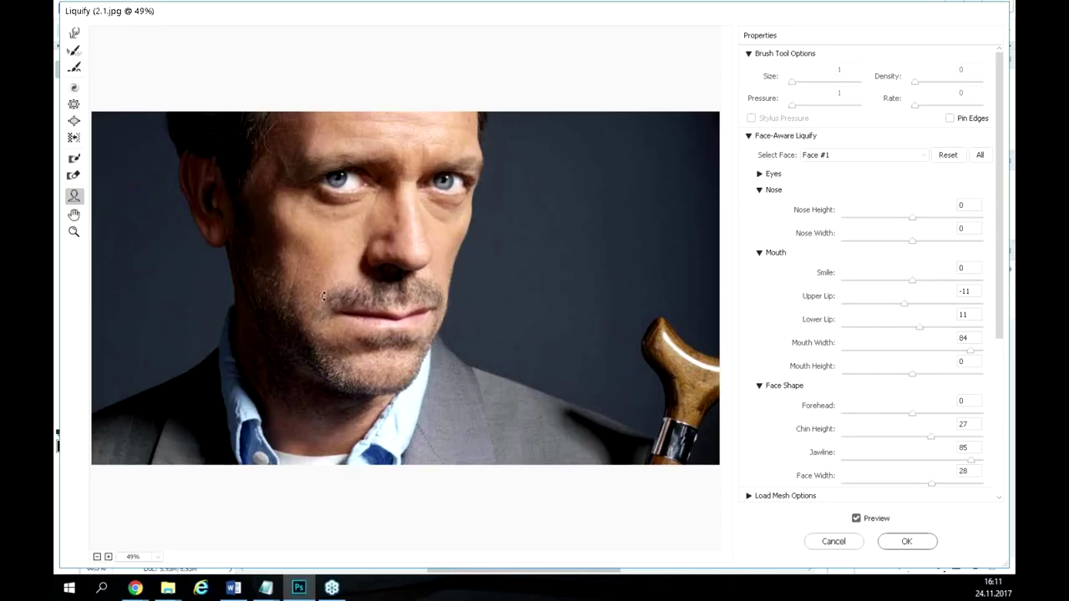
Set Smile to 61, and enlarge, flatten and slightly tilt the left eye.
drag(322, 301, 322, 296)
drag(320, 166, 337, 205)
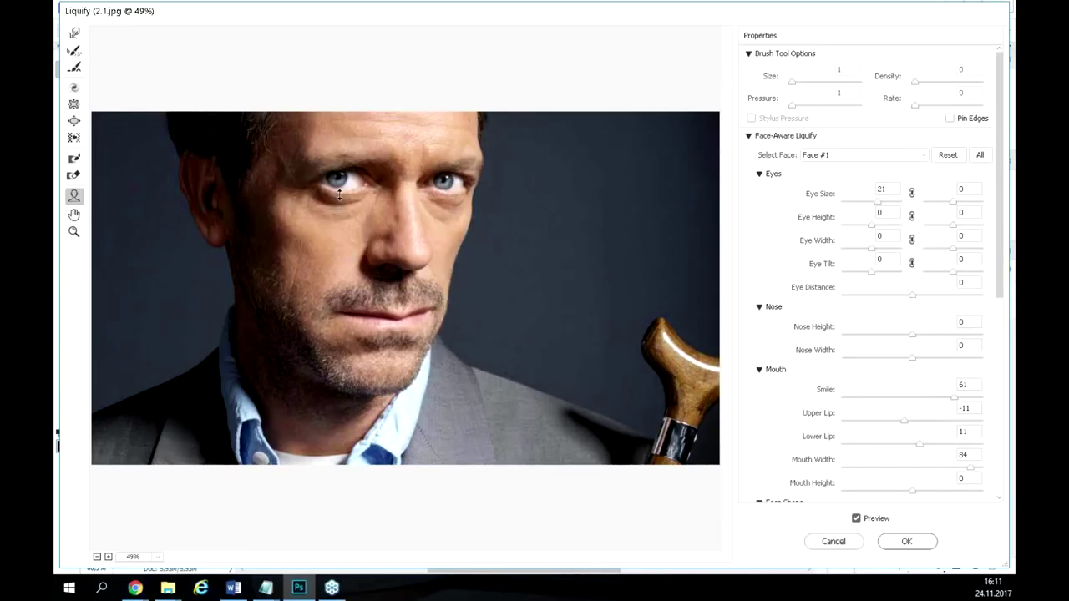
drag(340, 191, 341, 193)
drag(298, 161, 315, 165)
Enlarge and narrow the right eye, then narrow the left eye considerably.
drag(461, 170, 470, 173)
mouse_move(472, 178)
mouse_down()
mouse_move(486, 184)
mouse_move(484, 168)
mouse_move(489, 179)
mouse_up()
mouse_move(321, 187)
mouse_down()
mouse_move(299, 182)
mouse_move(319, 179)
mouse_up()
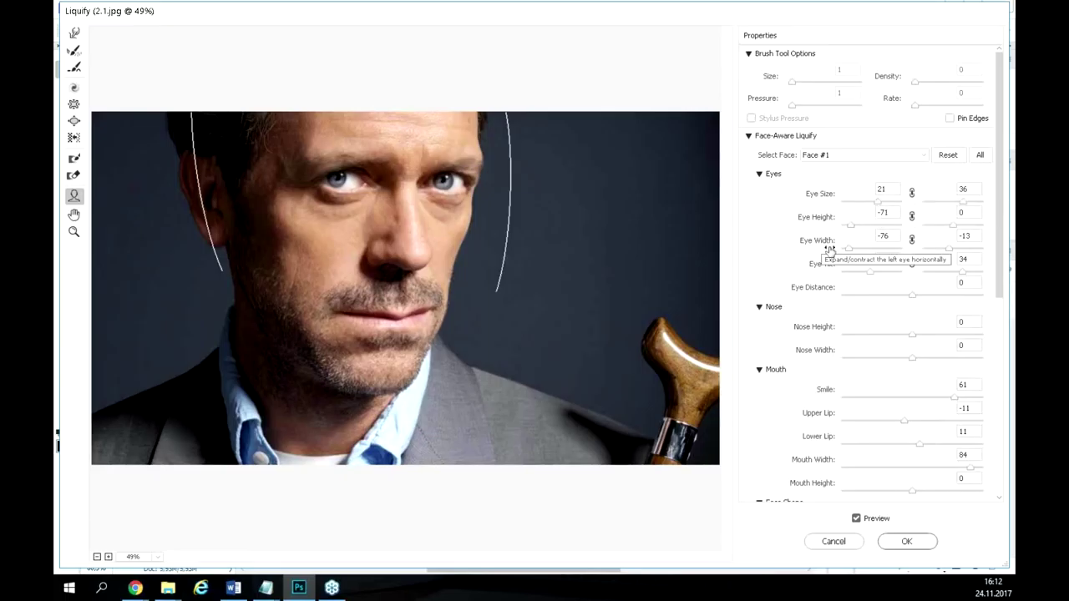
key(alt)
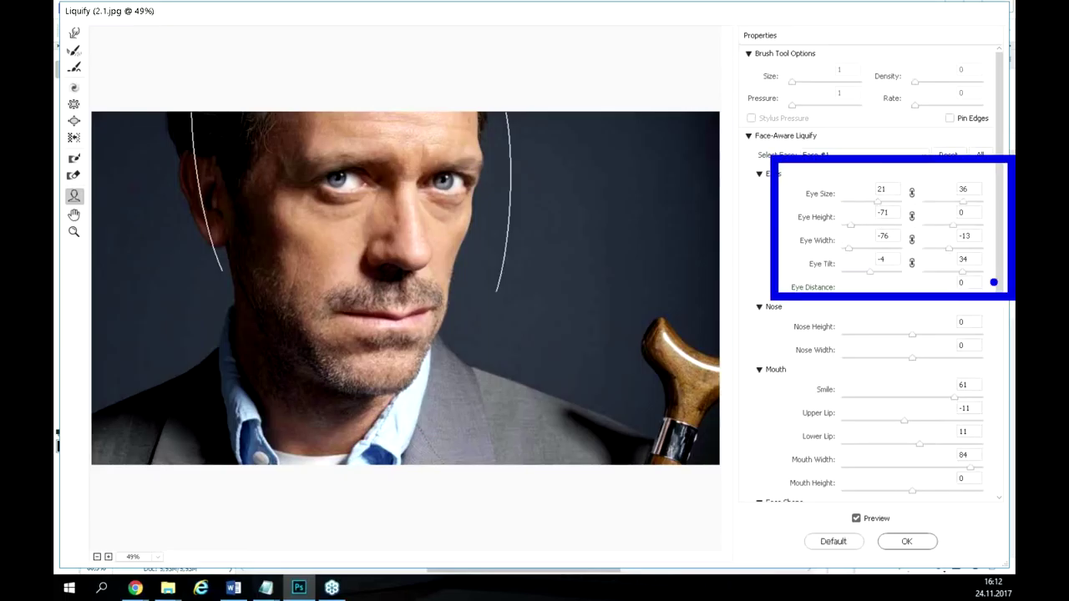
Link Eye Size, Eye Height, Eye Width and Eye Tilt across both eyes.
click(913, 193)
click(913, 217)
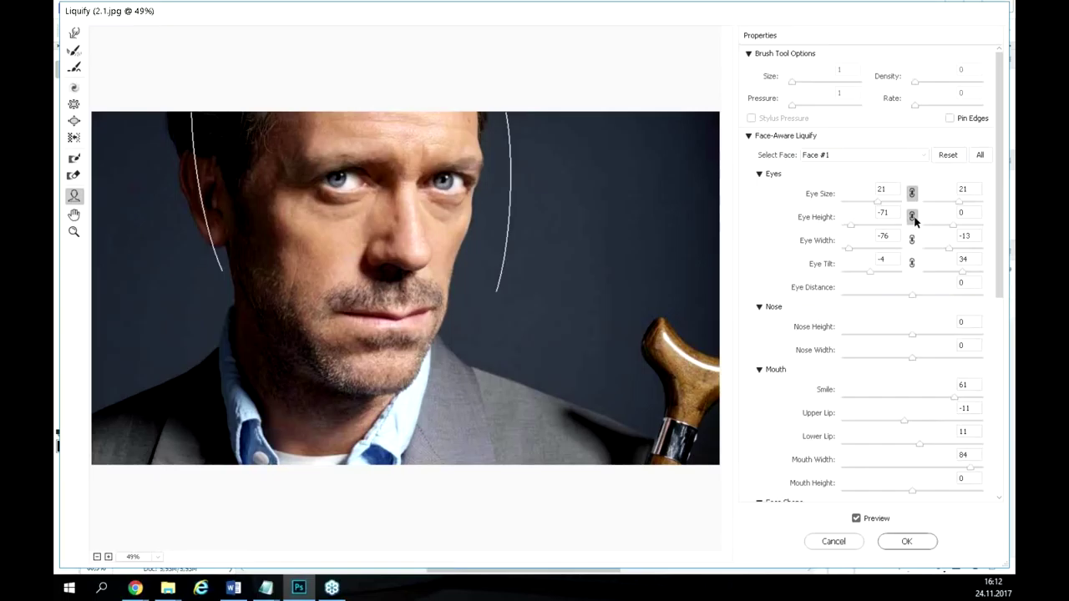
click(912, 240)
click(912, 264)
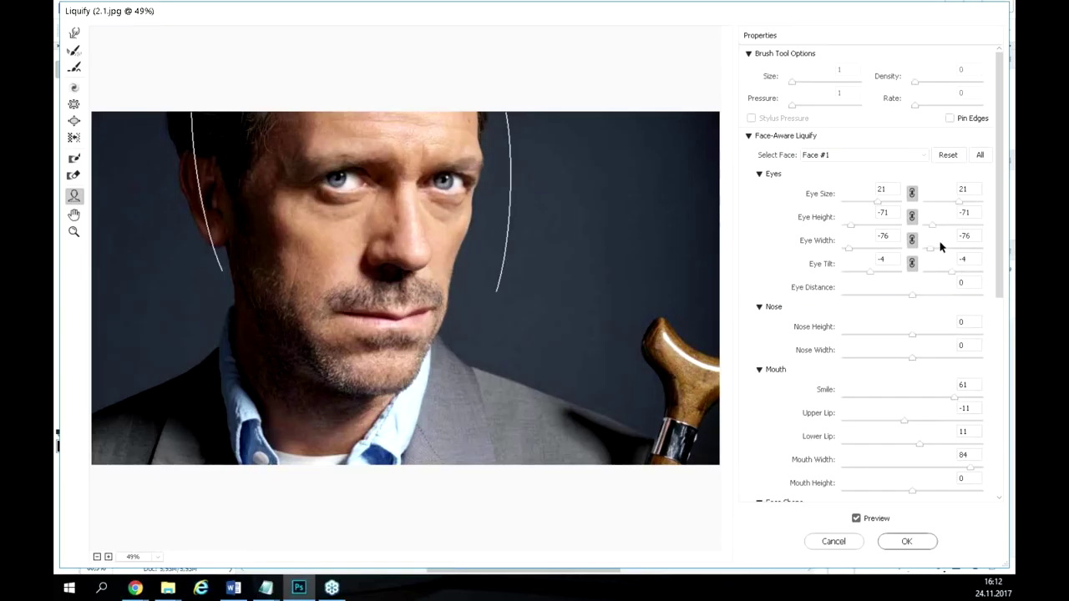
Set both eyes to size 36 and height -100, eye distance 4, and Nose Height 11.
click(879, 203)
mouse_move(879, 203)
mouse_down()
mouse_move(867, 203)
mouse_move(884, 202)
mouse_up()
drag(851, 224, 874, 271)
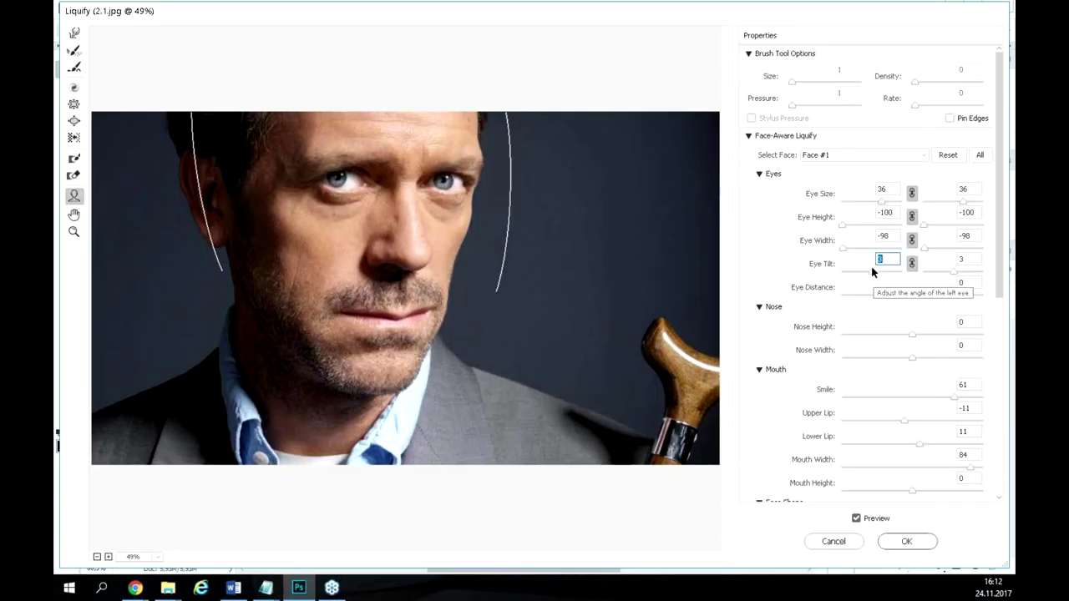
click(922, 295)
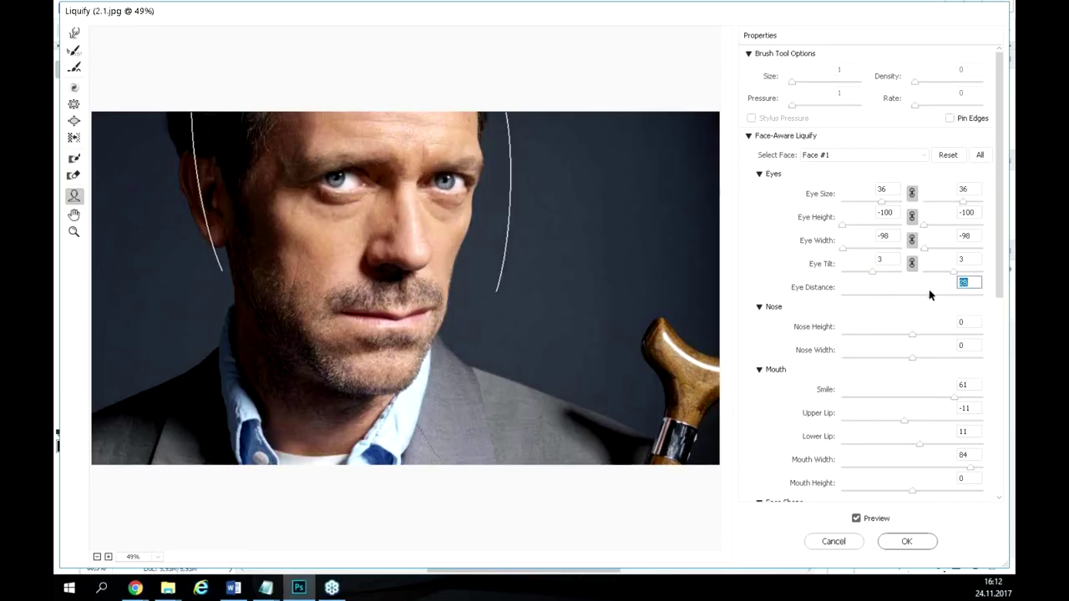
drag(912, 334, 955, 355)
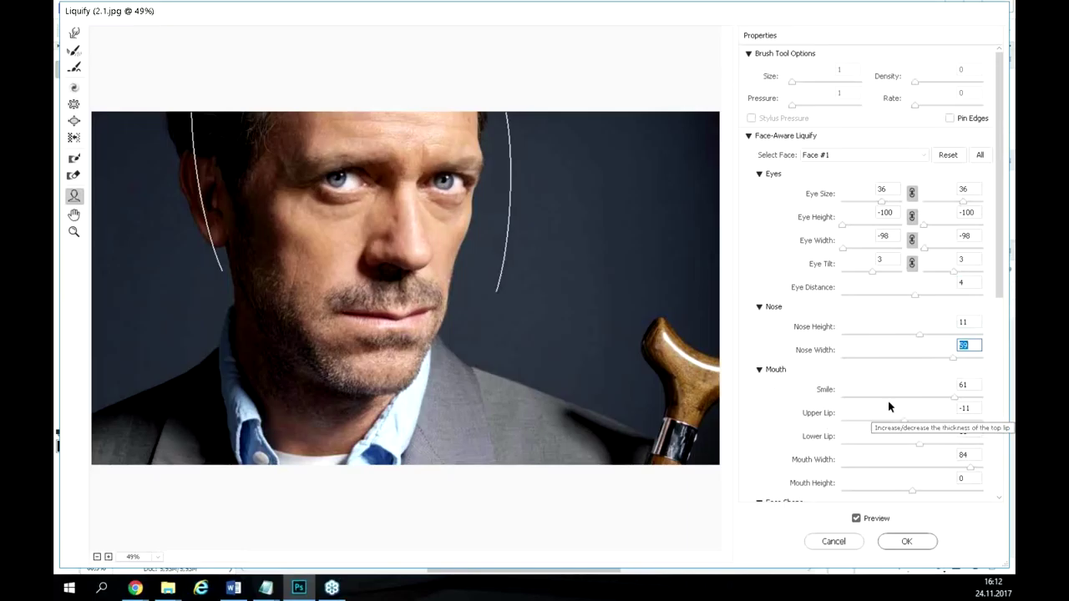
Raise Smile to 81, thicken the upper lip to 31, and set the lower lip to -17.
scroll(919, 403, down, 1)
key(Tab)
mouse_move(959, 368)
mouse_down()
mouse_move(979, 369)
mouse_move(969, 372)
mouse_up()
drag(905, 388, 921, 388)
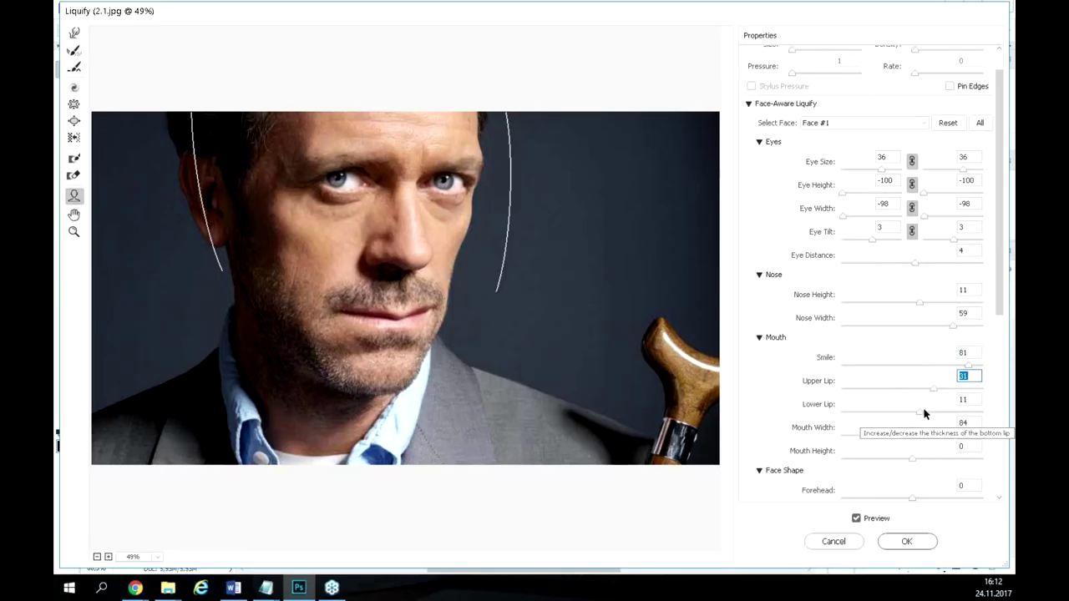
drag(921, 412, 899, 406)
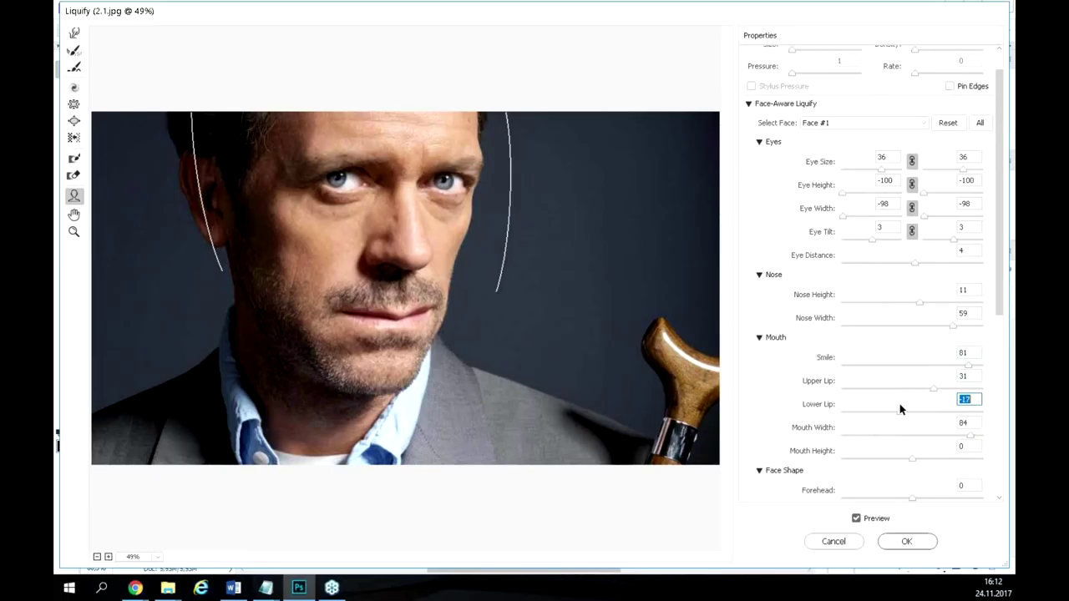
Set Mouth Width to 92, increase Mouth Height, and apply the Liquify changes.
scroll(907, 401, down, 2)
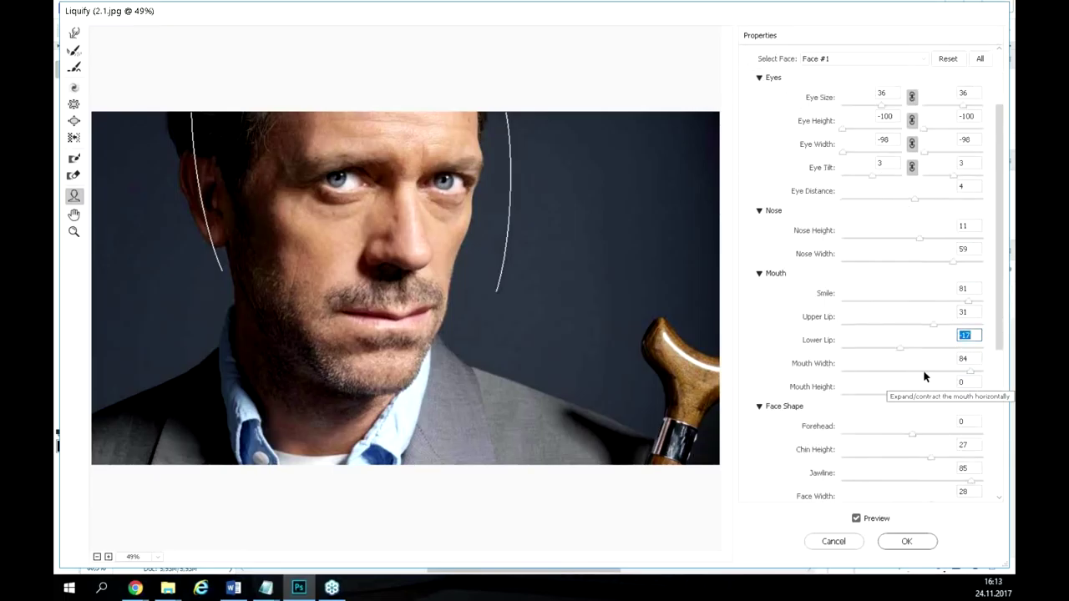
drag(970, 371, 963, 374)
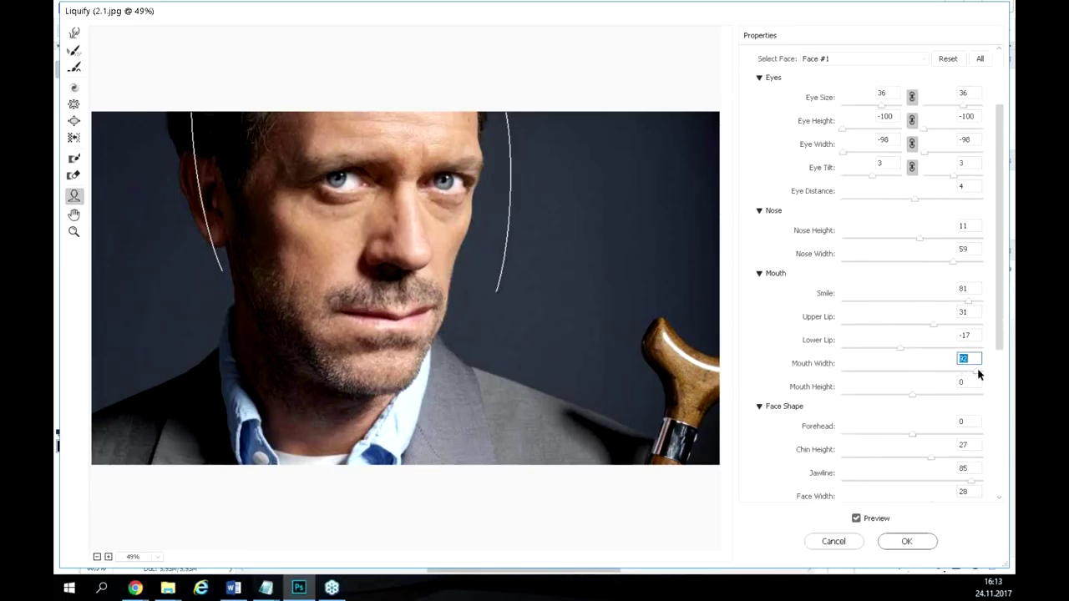
mouse_move(913, 394)
mouse_down()
mouse_move(938, 391)
mouse_move(923, 397)
mouse_up()
scroll(1002, 326, down, 5)
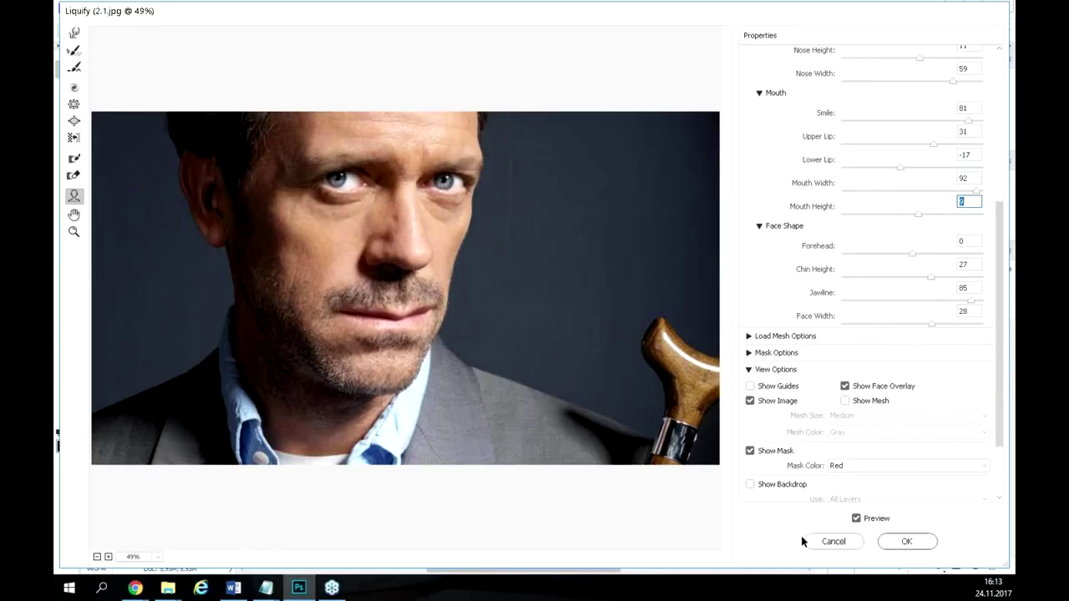
click(907, 541)
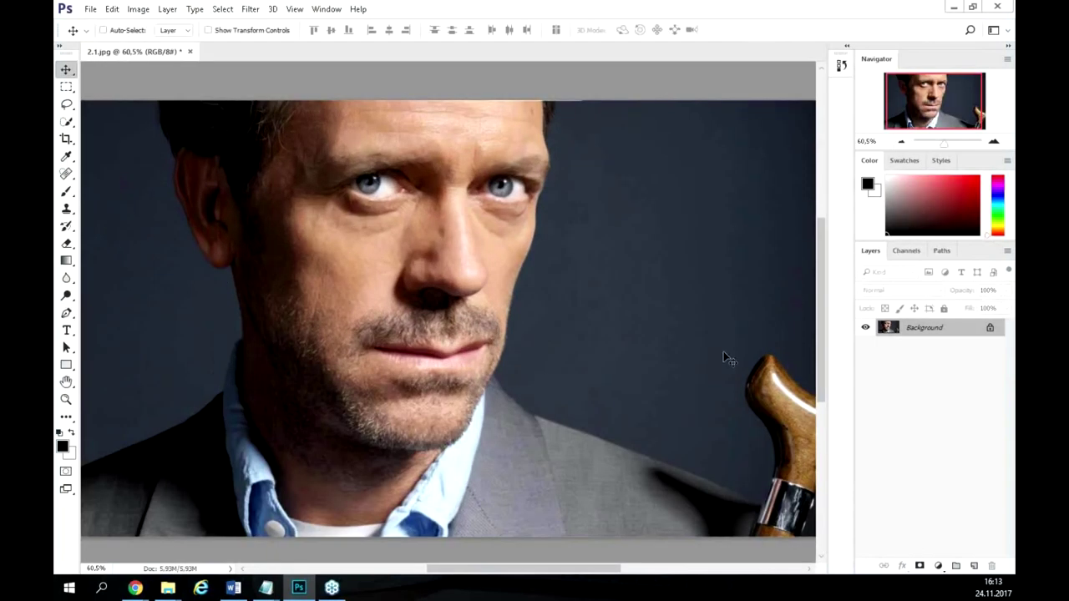
Undo and redo the Liquify edit on the man's portrait, then open 2.jpg.
key(ctrl+z)
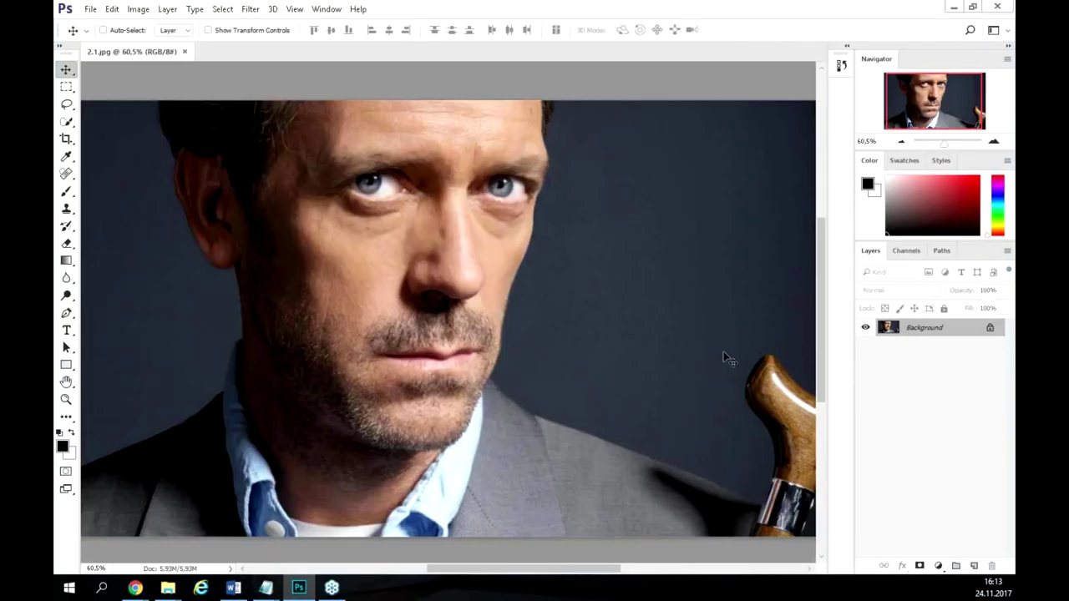
key(ctrl+z)
key(ctrl+z)
key(ctrl+z)
key(ctrl+z)
key(ctrl+z)
key(ctrl+z)
key(ctrl+z)
key(ctrl+z)
key(ctrl+z)
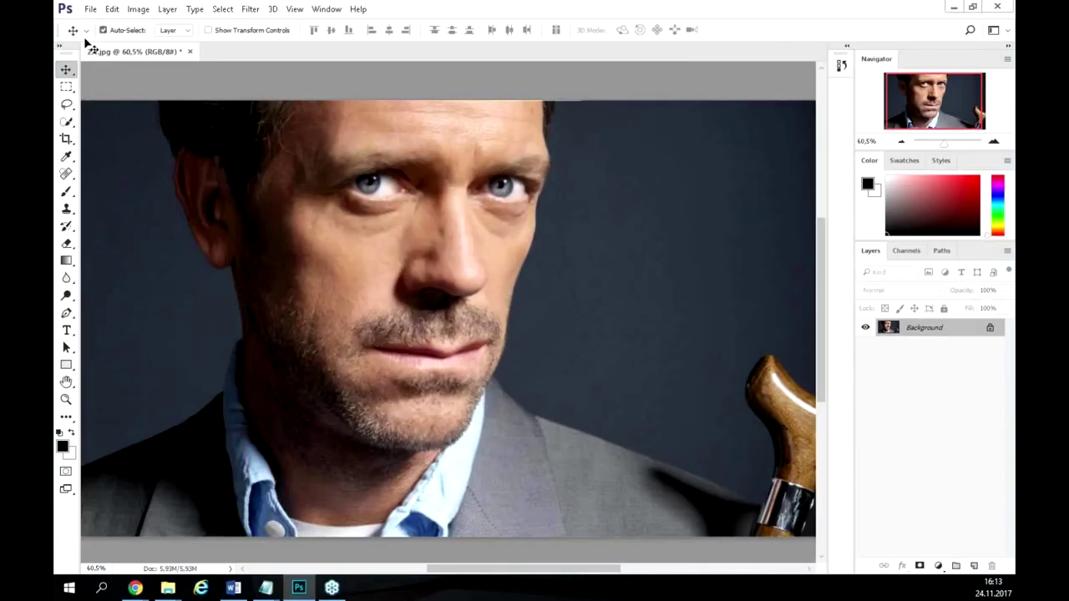
click(88, 10)
click(108, 43)
double_click(441, 133)
scroll(422, 508, up, 4)
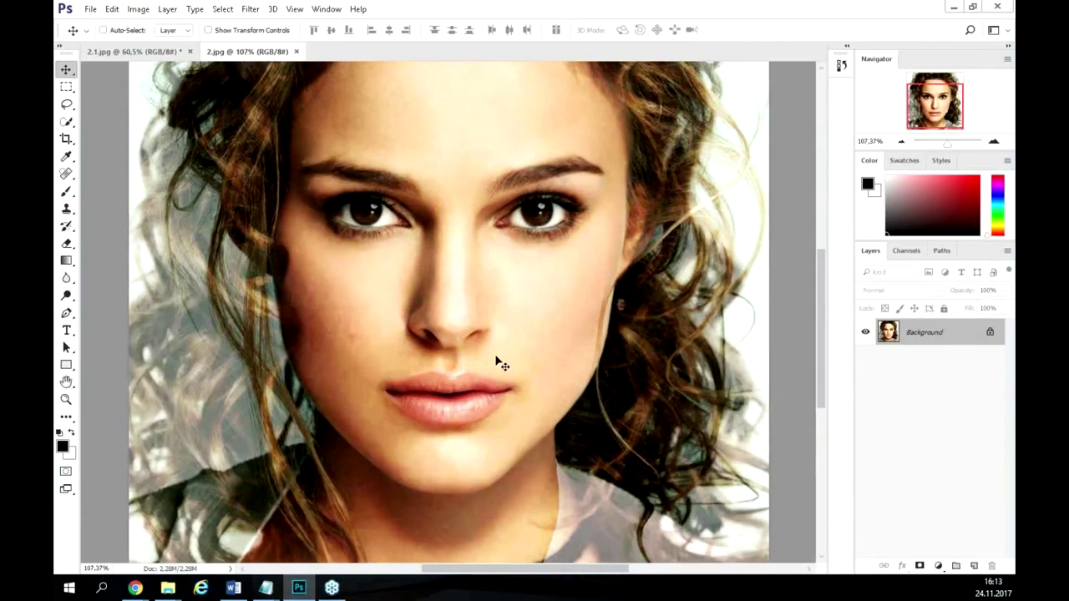
click(313, 7)
Run Filter > Liquify on 2.jpg, reshape the chin, and undo a trial left-jaw widening.
mouse_move(251, 9)
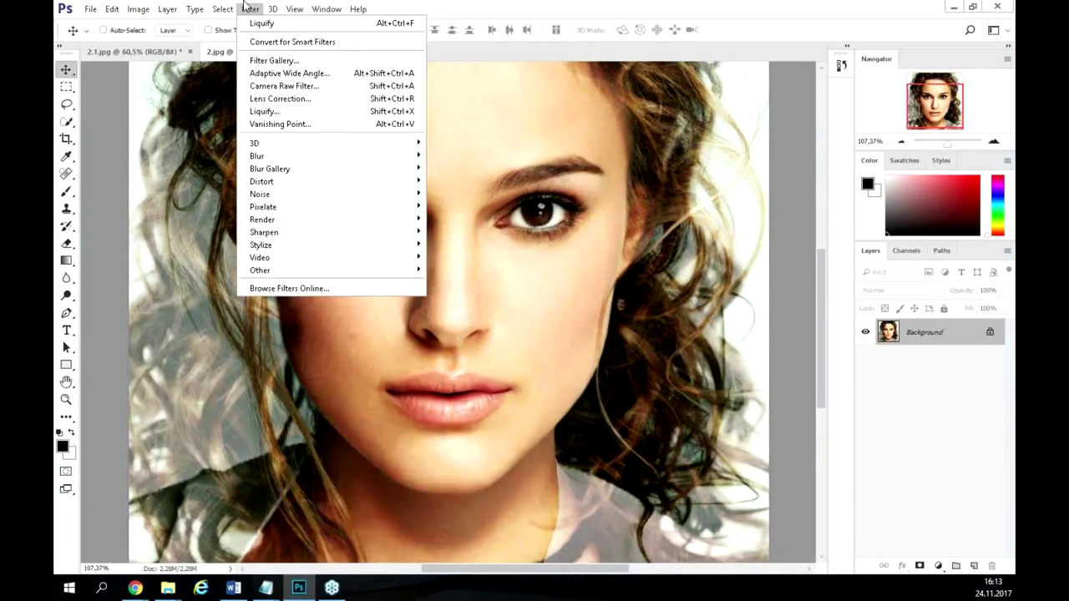
click(305, 111)
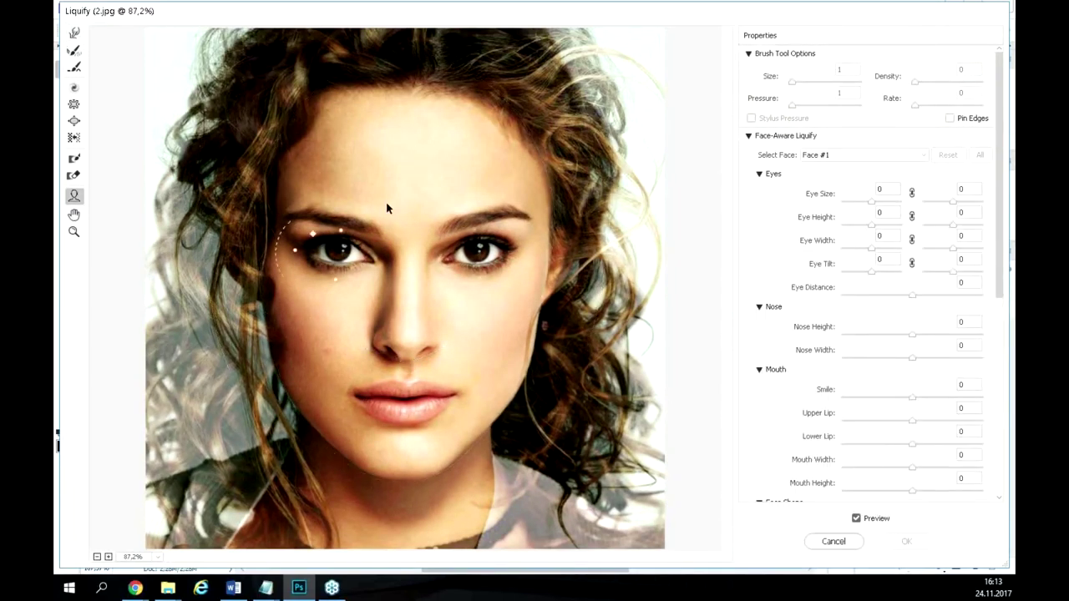
mouse_move(413, 437)
mouse_move(405, 484)
mouse_down()
mouse_move(406, 449)
mouse_move(406, 493)
mouse_up()
mouse_move(307, 427)
mouse_move(305, 427)
mouse_down()
mouse_move(274, 435)
mouse_move(324, 420)
mouse_up()
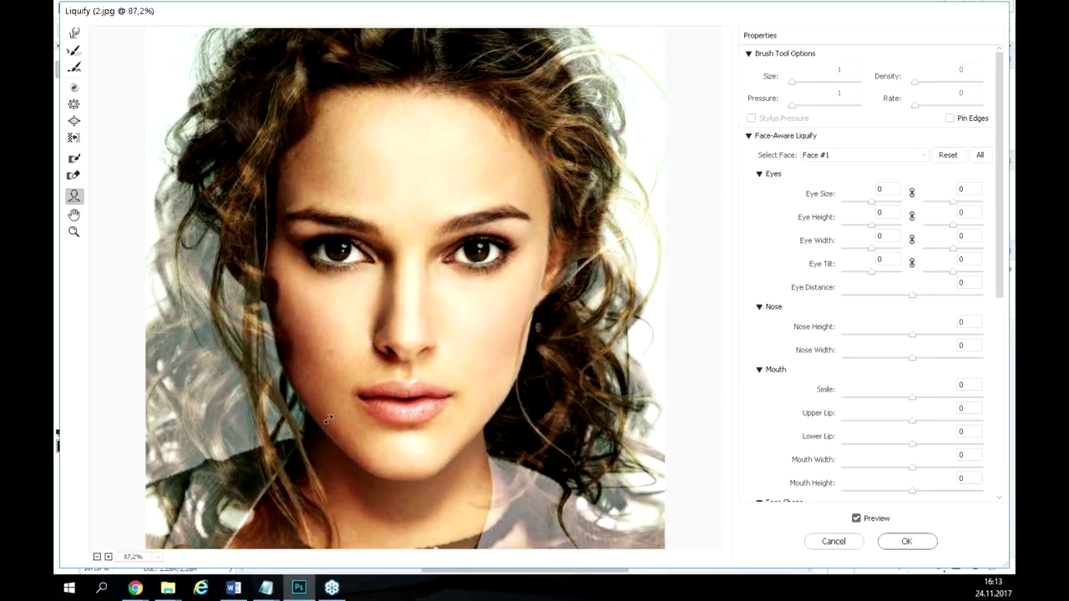
mouse_move(310, 395)
key(ctrl+z)
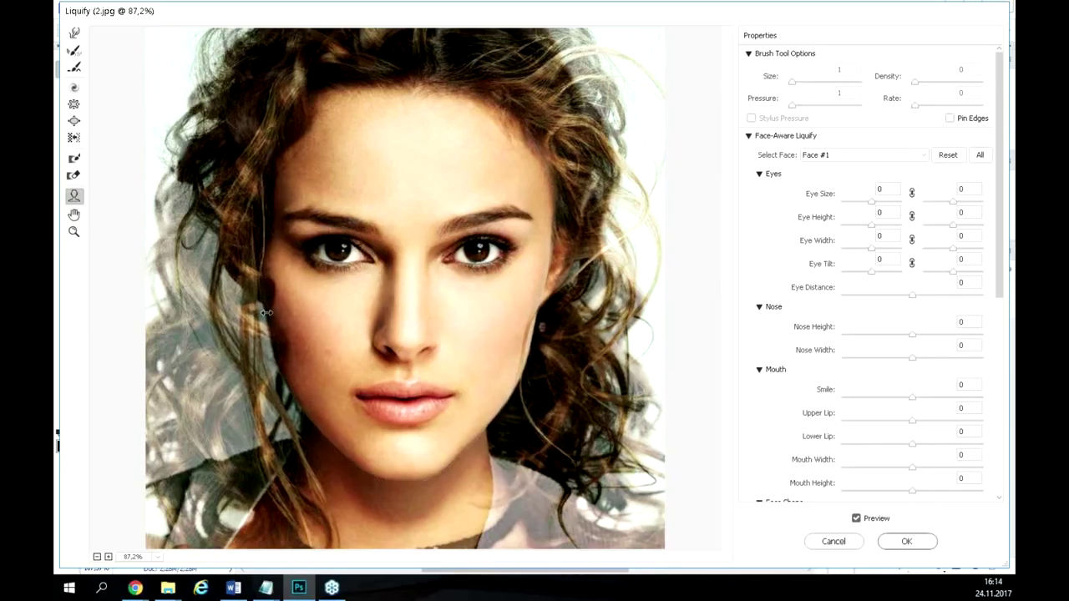
Widen the face slightly, set eye sizes 26 and 56, and pull Smile to -82.
mouse_move(261, 312)
mouse_down()
mouse_move(251, 313)
mouse_move(273, 315)
mouse_move(266, 311)
mouse_up()
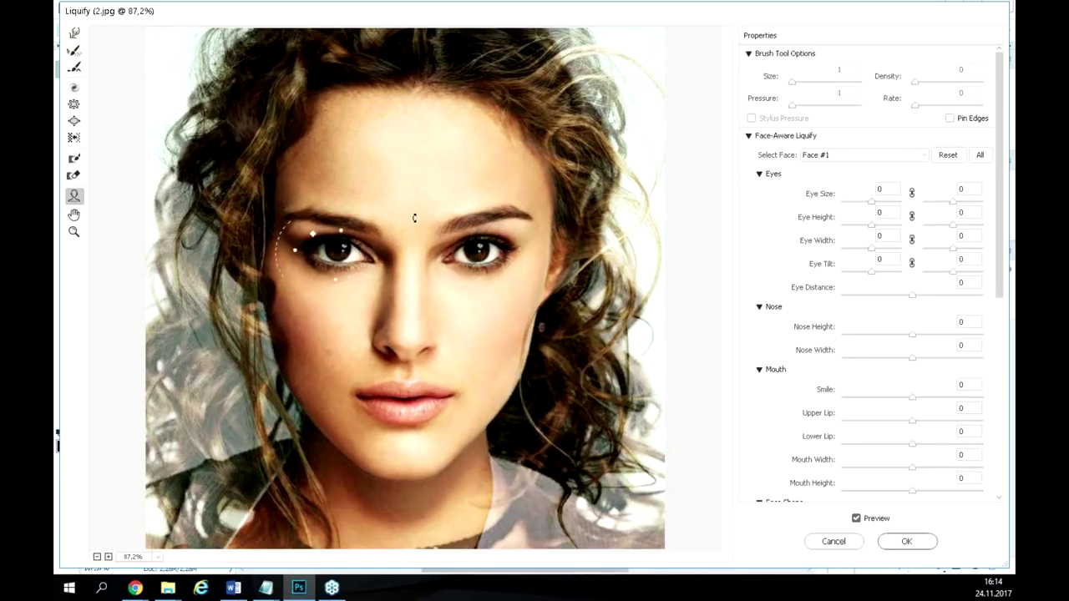
drag(313, 232, 327, 231)
drag(515, 226, 554, 296)
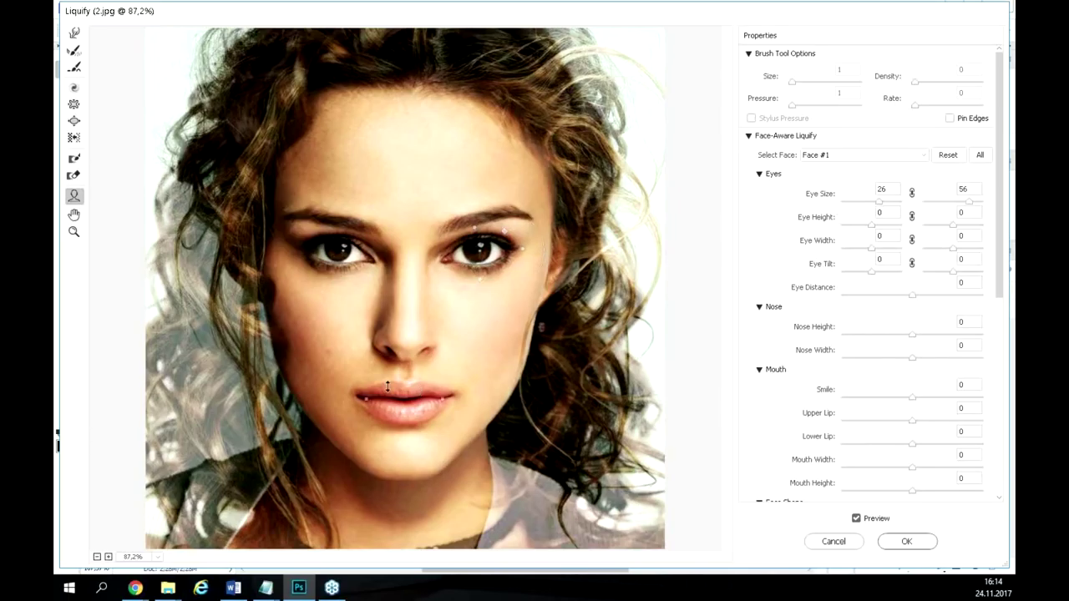
mouse_move(406, 387)
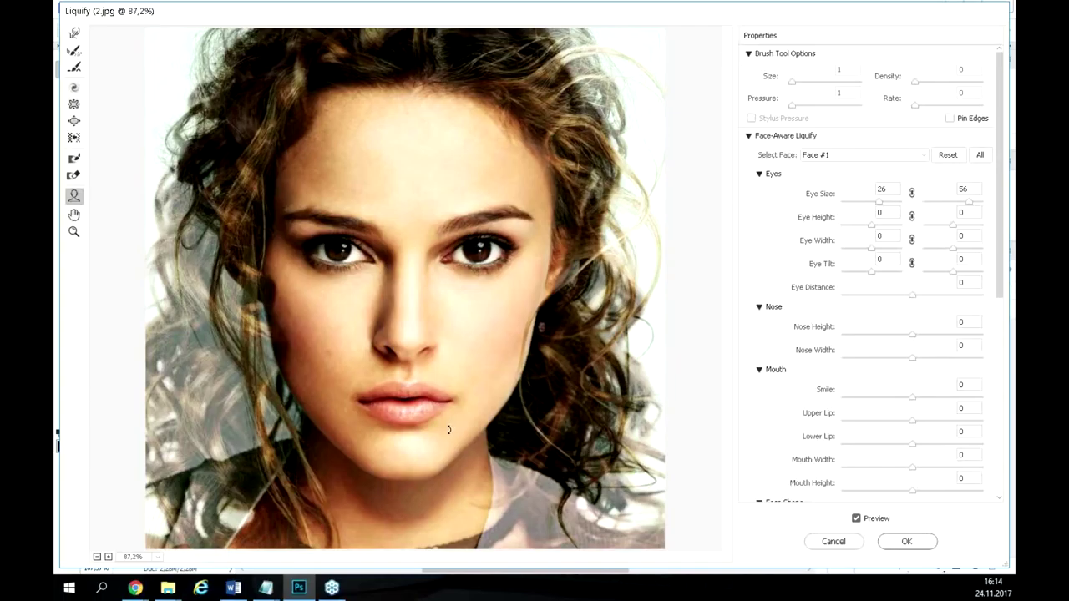
mouse_move(453, 422)
mouse_down()
mouse_move(466, 382)
mouse_move(454, 417)
mouse_up()
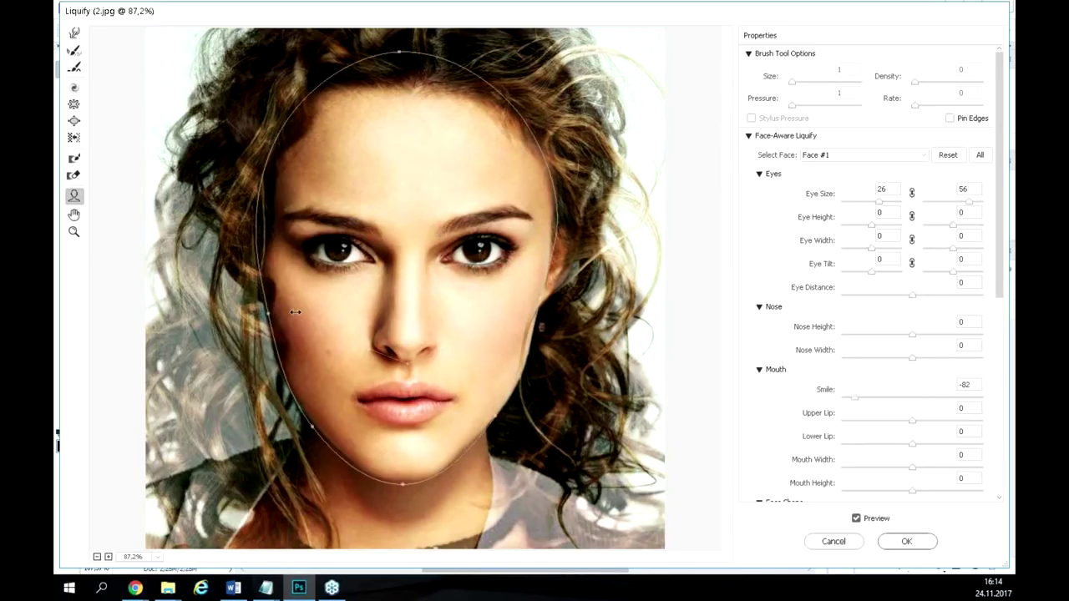
Link all eye settings so both eyes match at size 26, and tilt them to 45.
key(Return)
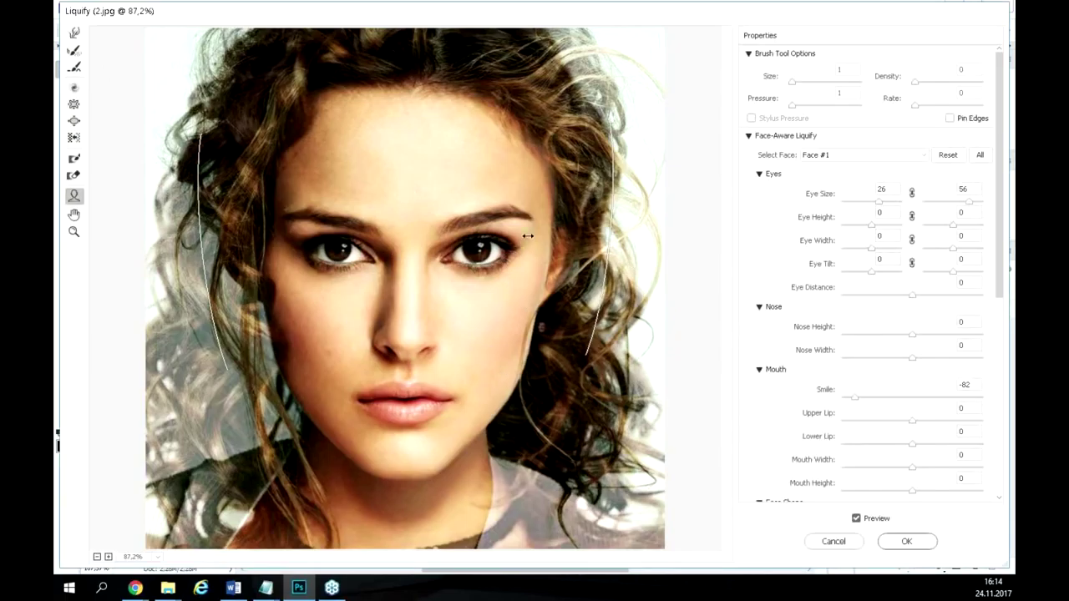
click(912, 240)
click(912, 216)
click(912, 193)
click(913, 264)
mouse_move(530, 248)
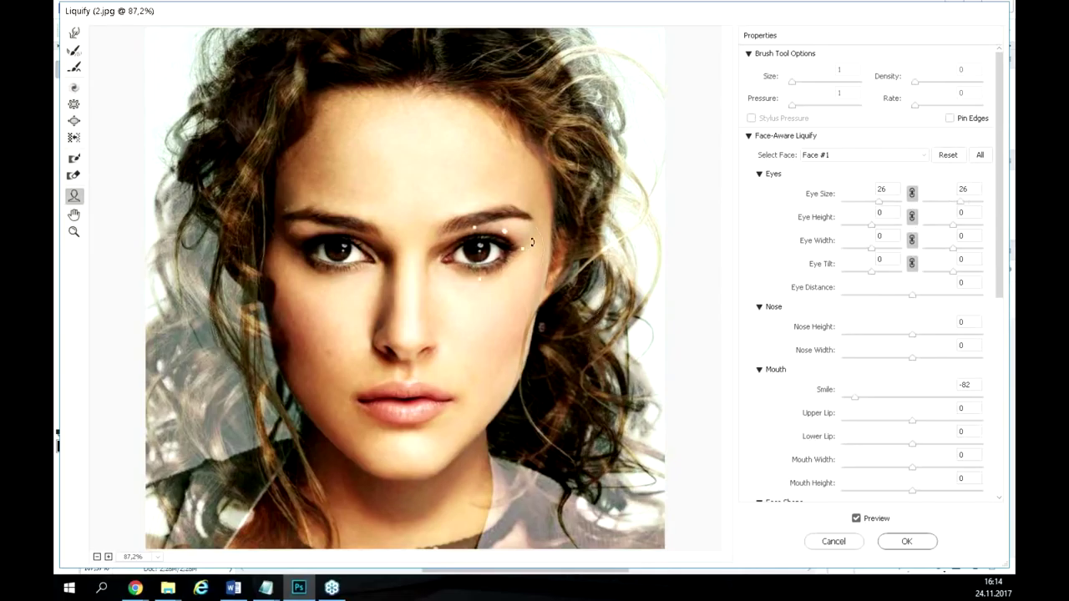
drag(533, 231, 533, 233)
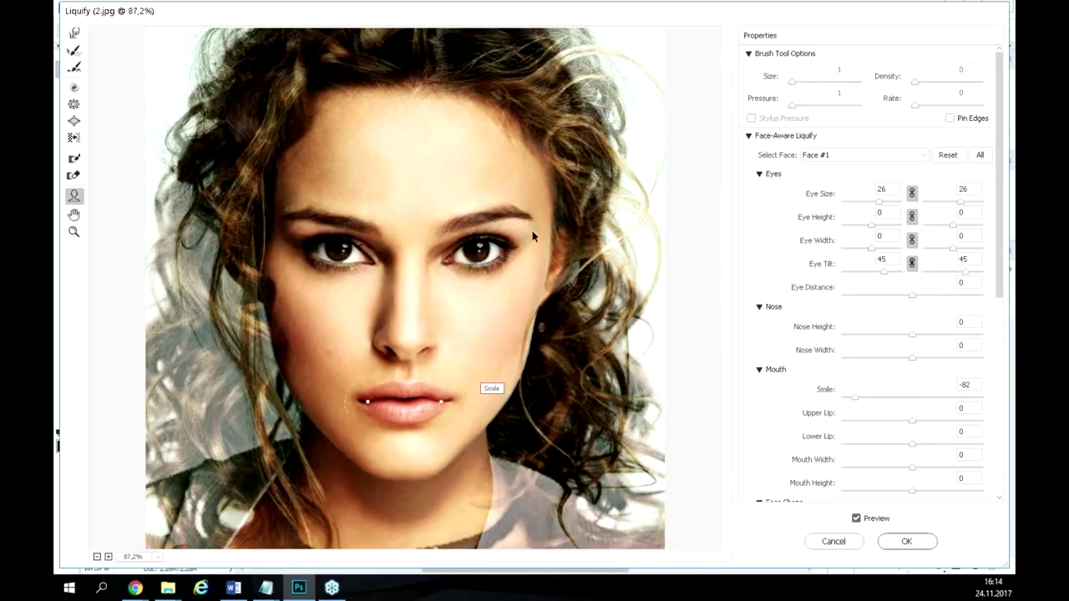
Switch to Forward Warp with a much larger brush Size, and apply the Liquify changes.
mouse_move(294, 214)
key(w)
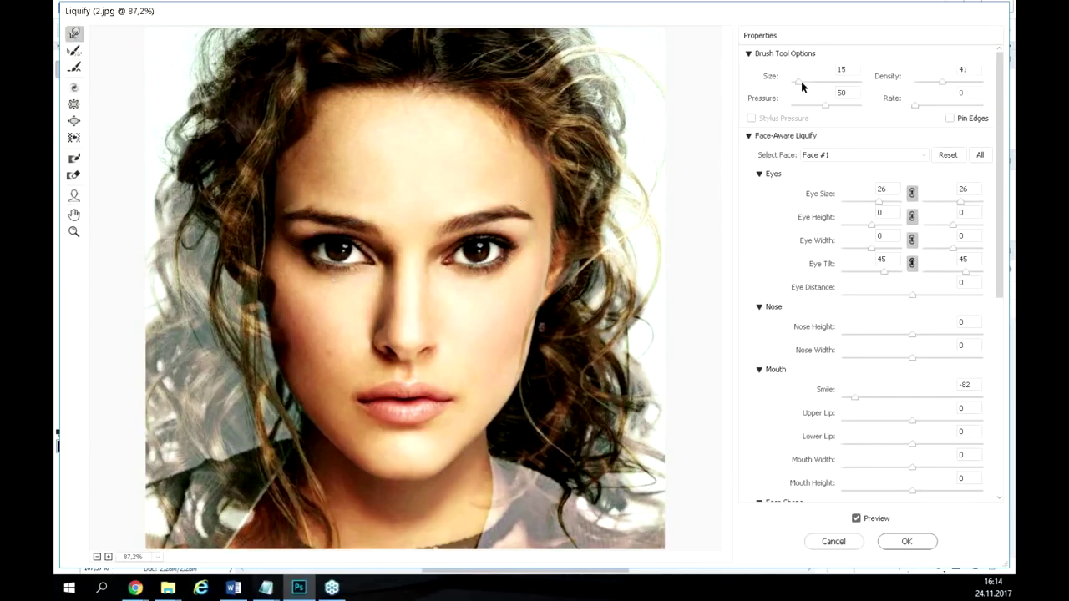
mouse_move(803, 80)
mouse_down()
mouse_move(813, 86)
mouse_move(803, 81)
mouse_up()
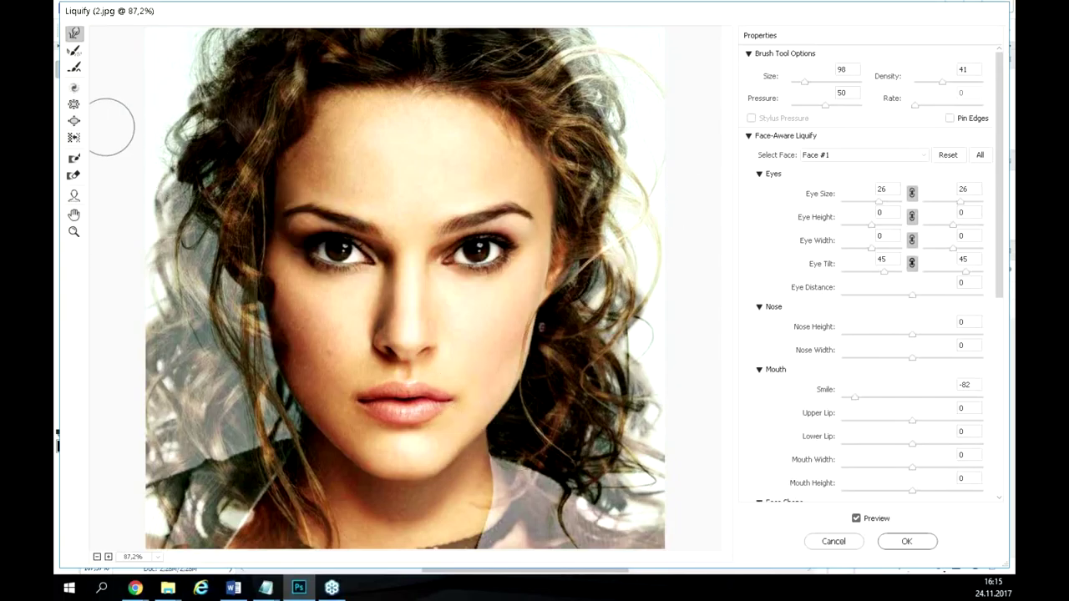
click(906, 542)
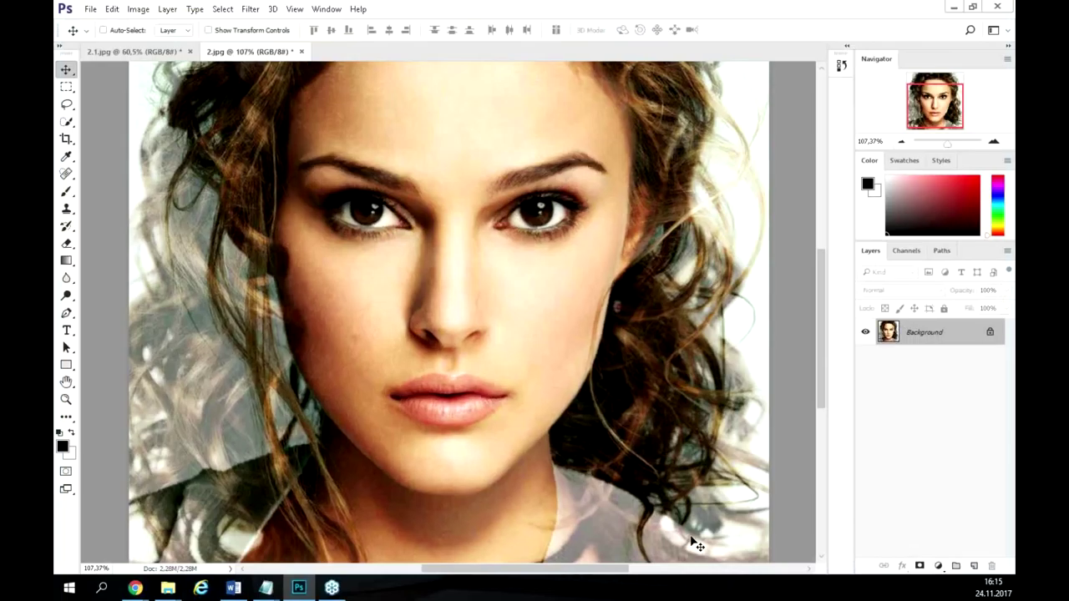
Compare the portrait before and after Liquify, zoom out, and close 2.jpg.
key(ctrl+z)
key(ctrl+z)
key(ctrl+z)
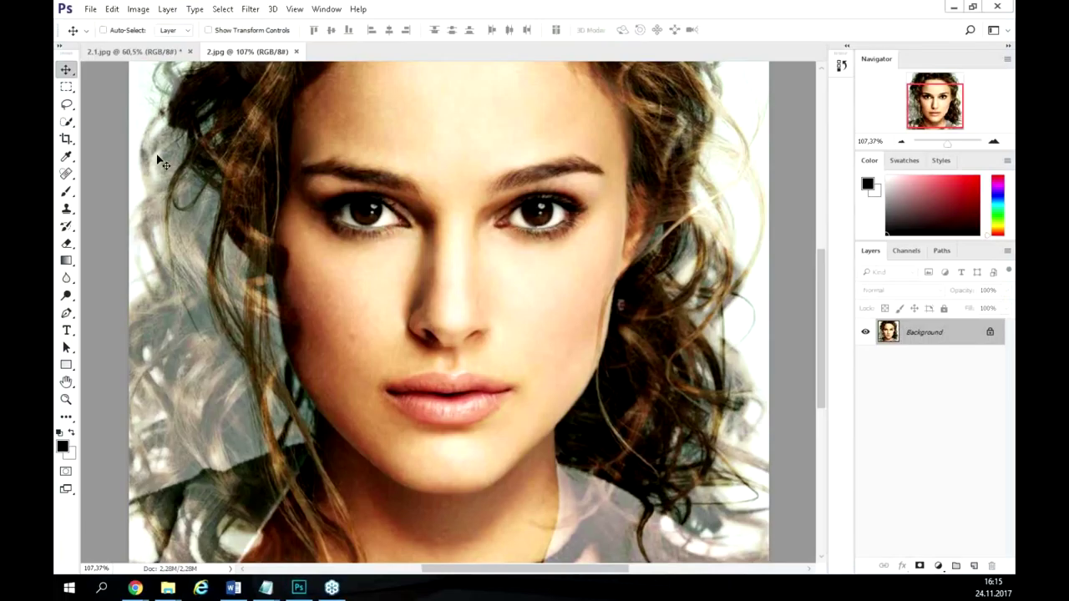
scroll(167, 162, down, 2)
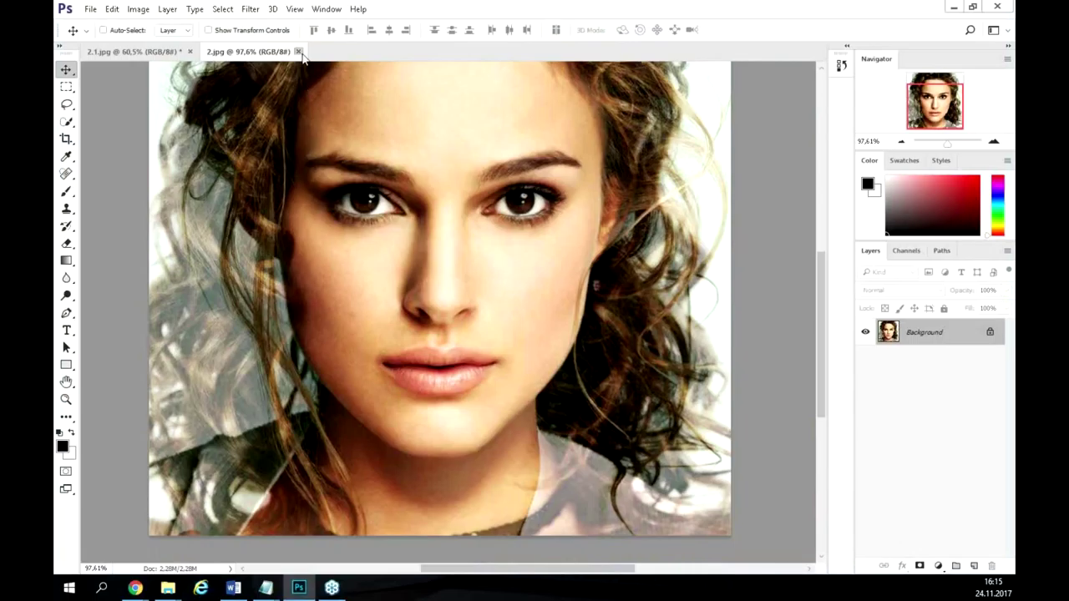
click(297, 51)
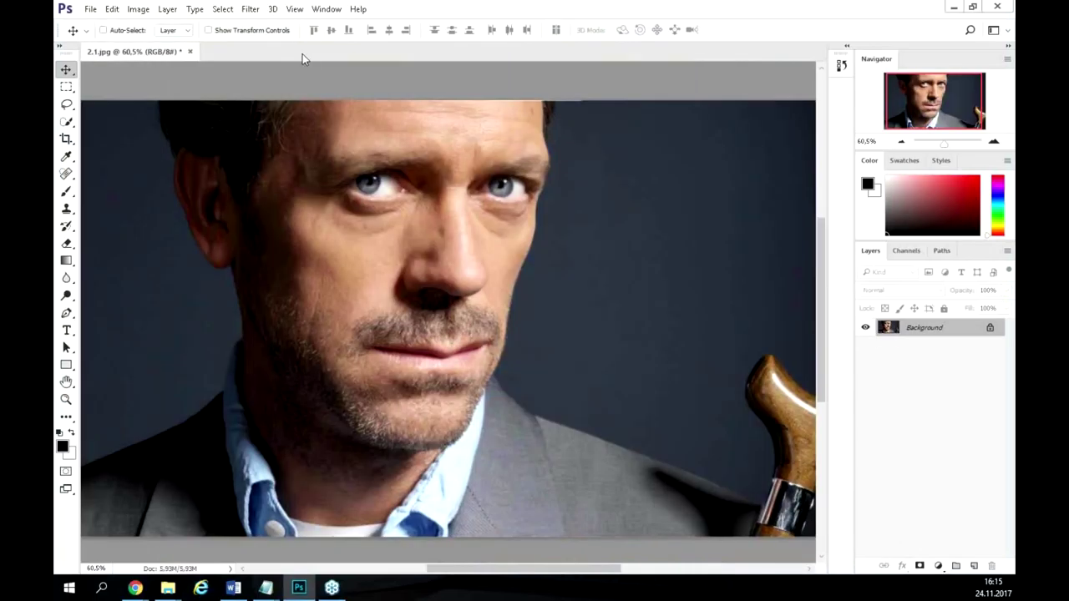
Close 2.1.jpg without saving, then cancel the Open dialog leaving no documents open.
click(189, 51)
click(536, 226)
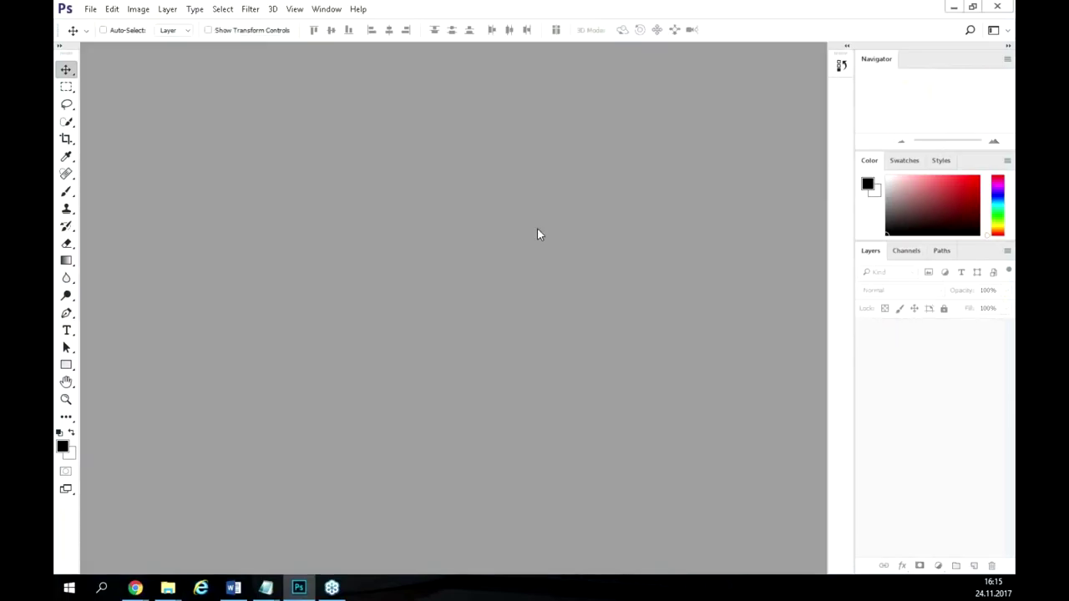
double_click(457, 202)
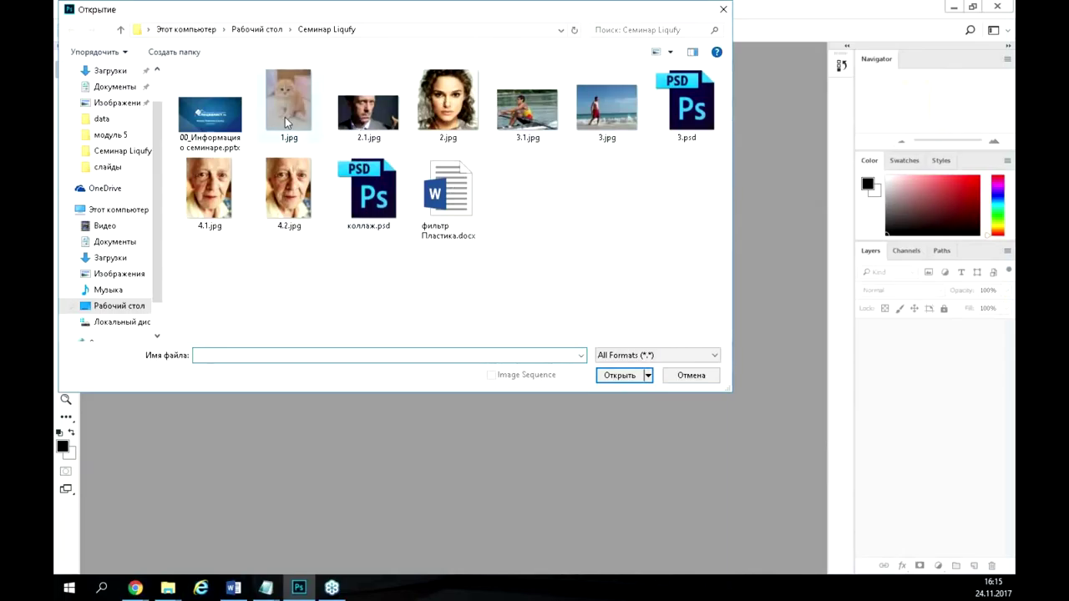
click(702, 378)
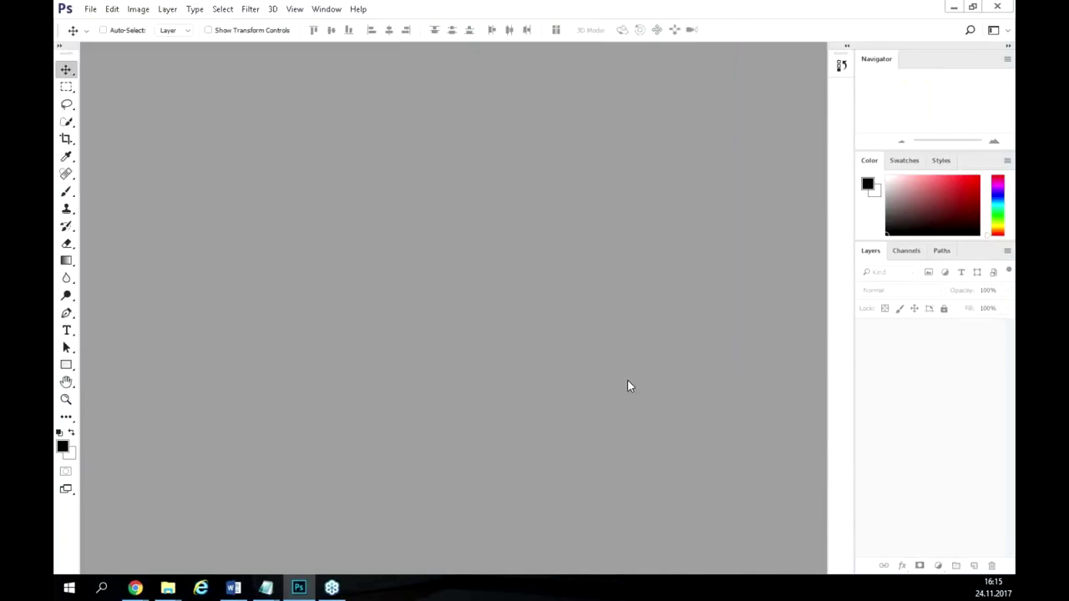